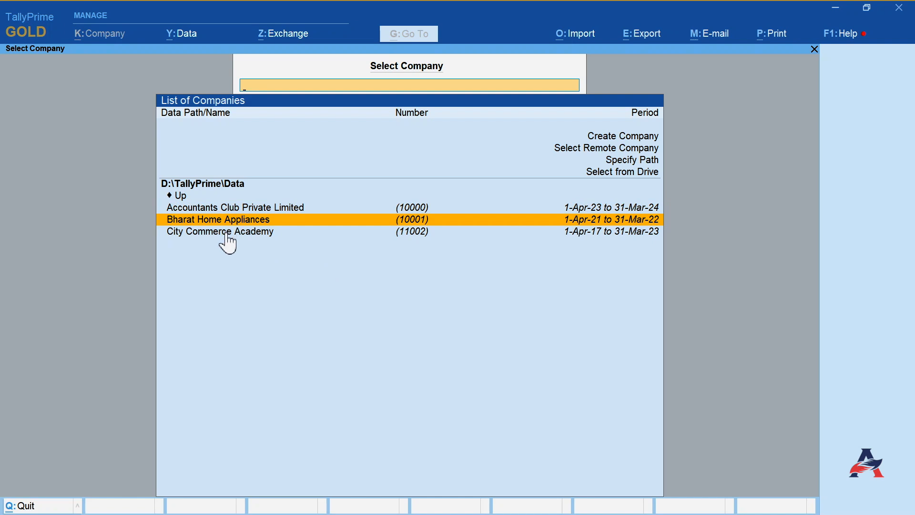
- Upgrade TallyPrime to Release 3.0 through the Help upgrade option and start the updated application
{"action": "left_click", "coordinate": [844, 36]}
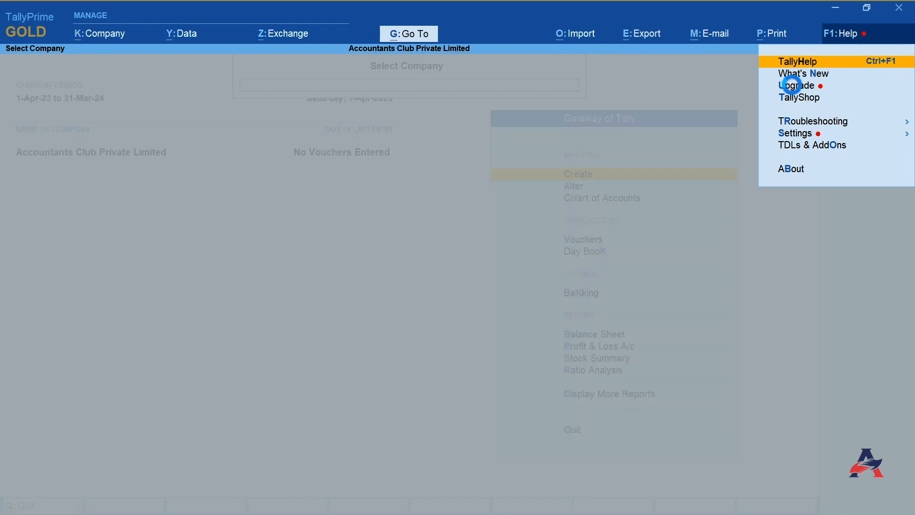
{"action": "left_click", "coordinate": [792, 86]}
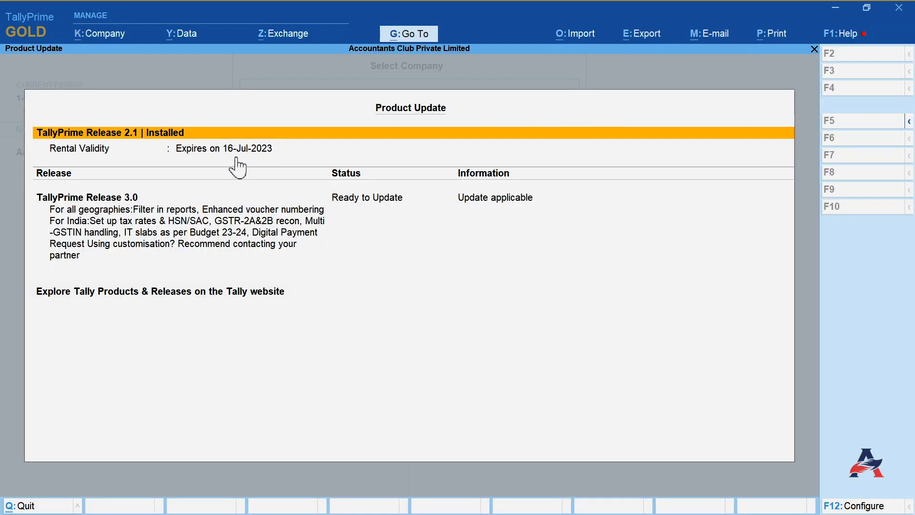
{"action": "left_click", "coordinate": [191, 237]}
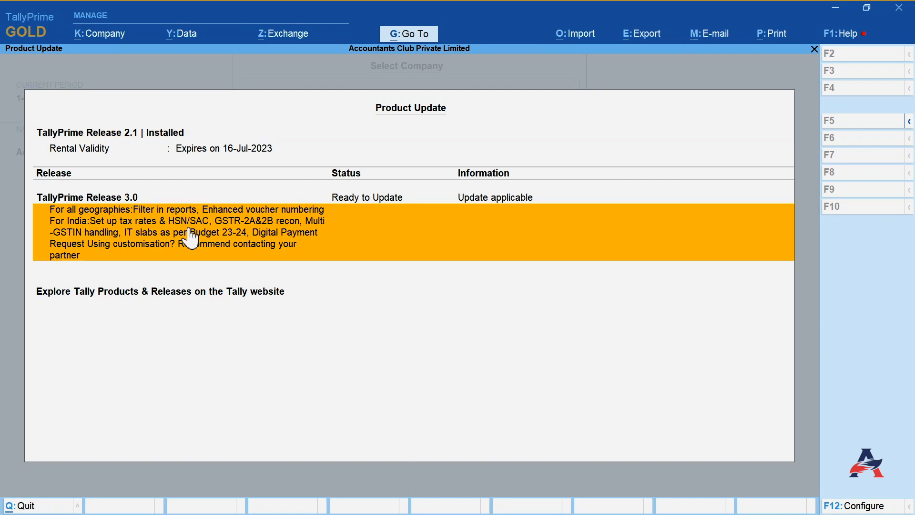
{"action": "left_click", "coordinate": [95, 197]}
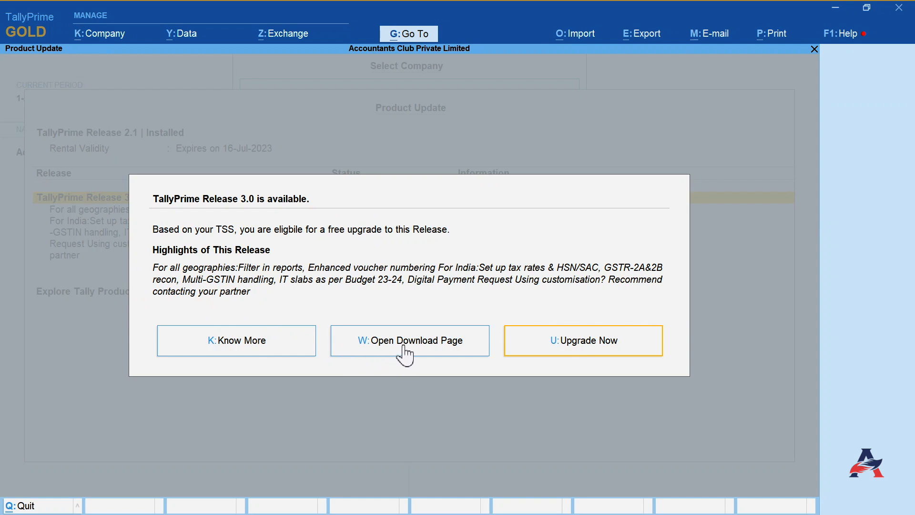
{"action": "left_click", "coordinate": [567, 356]}
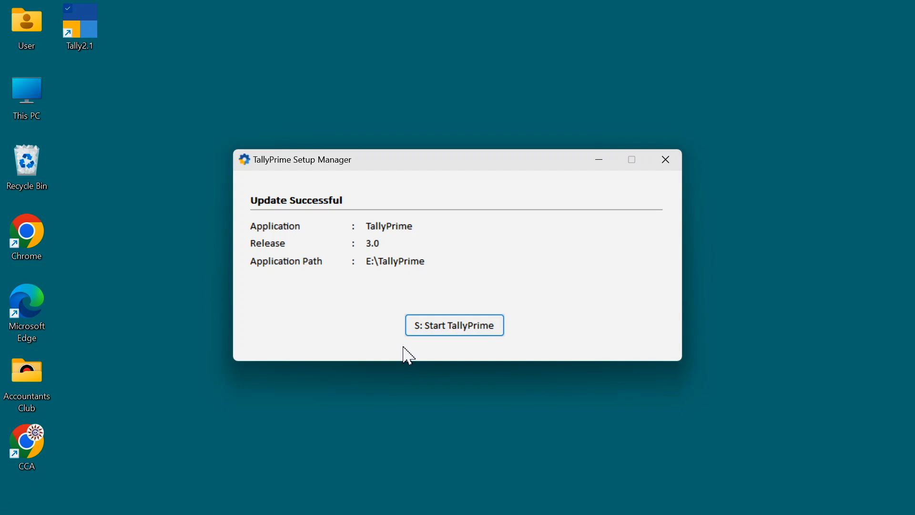
{"action": "left_click", "coordinate": [459, 333]}
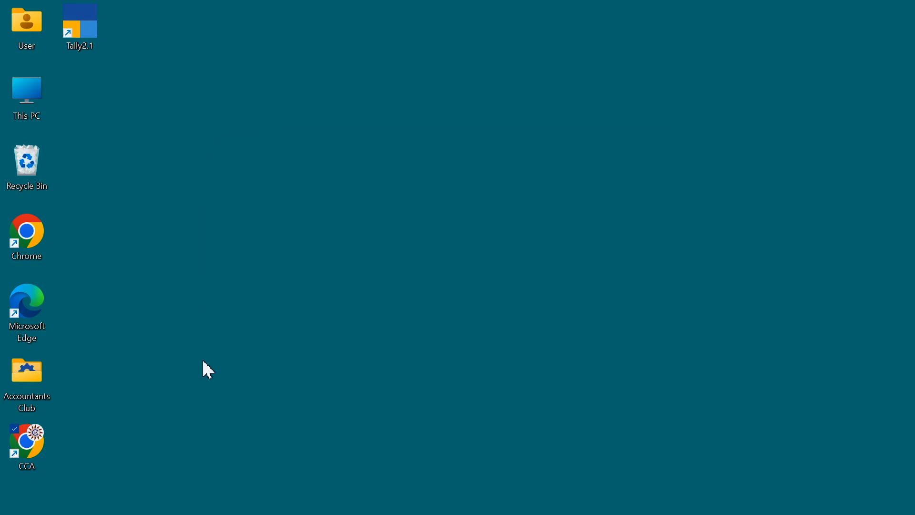
- Open the browser, search for tally solutions and open the Tally Solutions website
{"action": "double_click", "coordinate": [33, 459]}
{"action": "type", "text": "tally"}
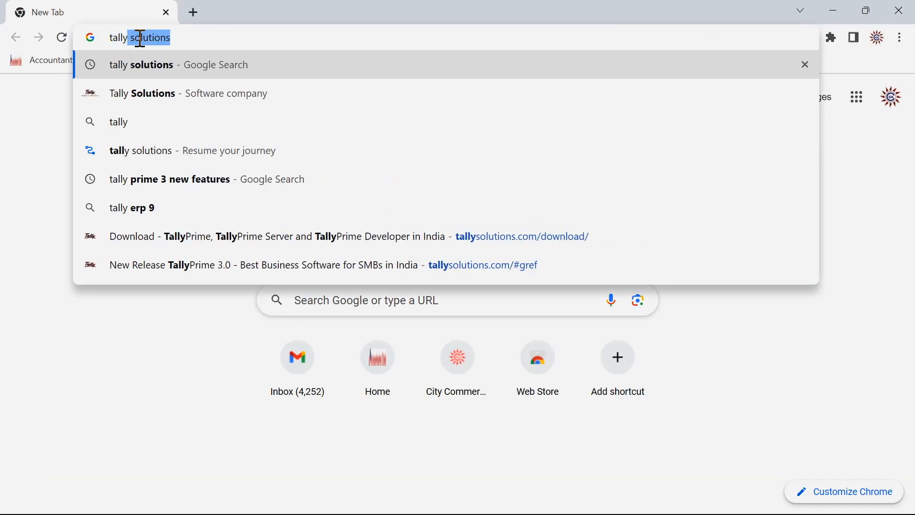
{"action": "key", "text": "Return"}
{"action": "left_click", "coordinate": [114, 274]}
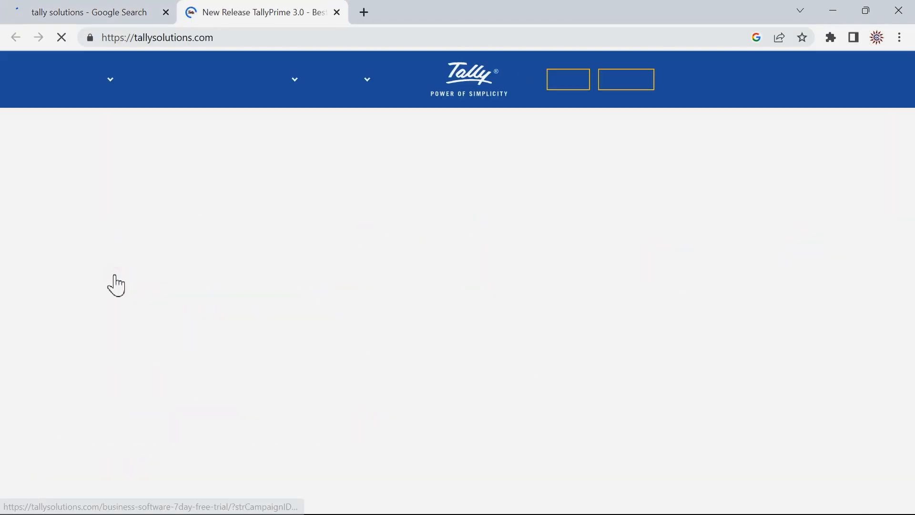
- Open the download page and download the TallyPrime Edit Log Rel 3.0 setup
{"action": "left_click", "coordinate": [607, 88]}
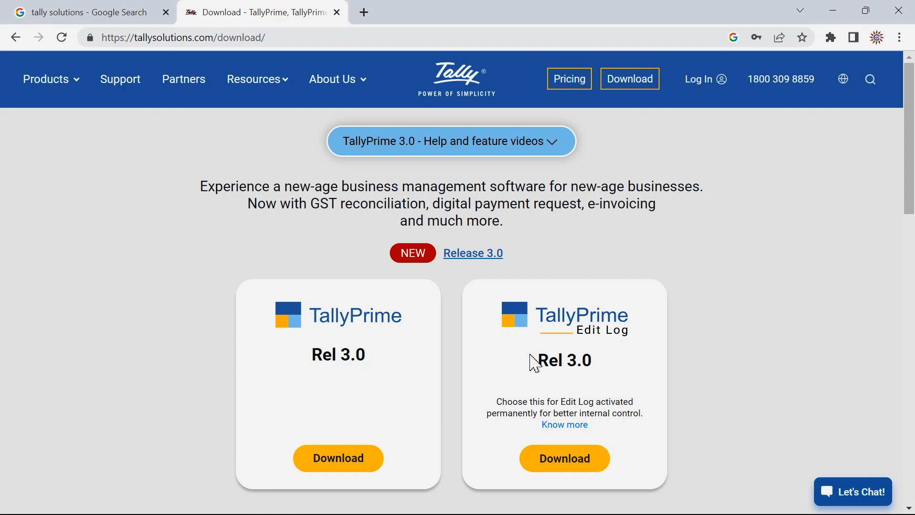
{"action": "left_click", "coordinate": [566, 465]}
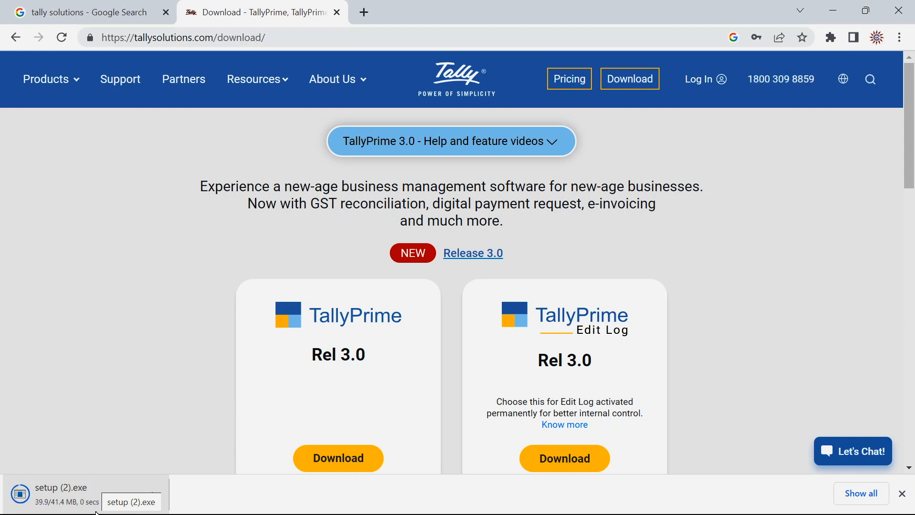
- Minimize the browser and rename the downloaded setup shortcut on the desktop as TallyPrime3.0
{"action": "left_click", "coordinate": [833, 10]}
{"action": "left_click", "coordinate": [93, 116]}
{"action": "type", "text": "TallyPrime3"}
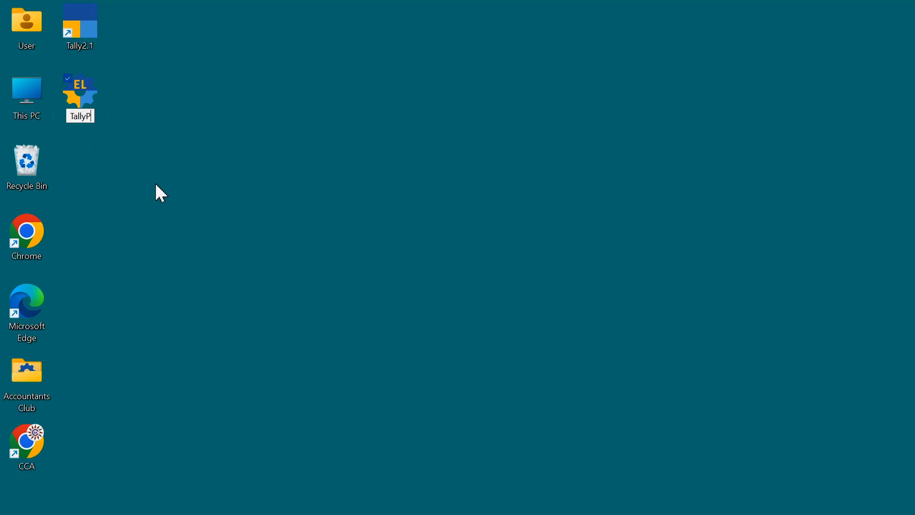
{"action": "type", "text": ".0"}
{"action": "key", "text": "Return"}
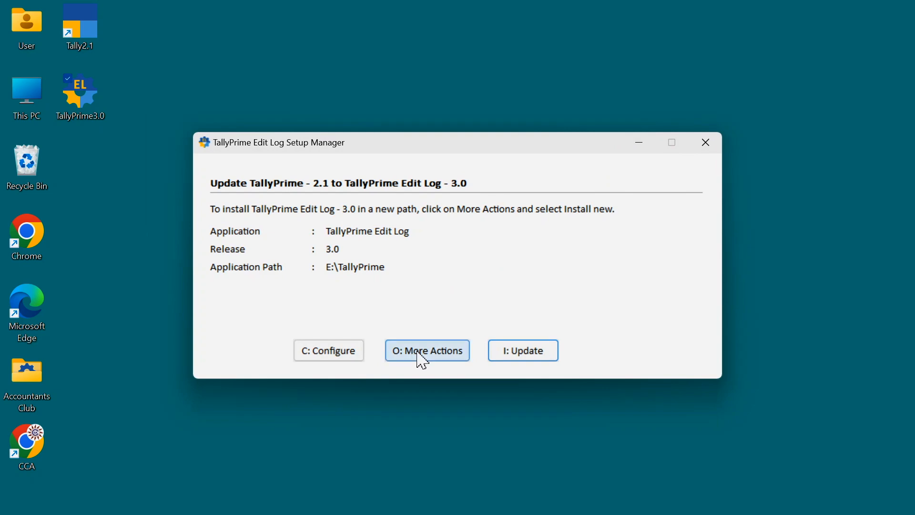
- Choose Install New in the Edit Log setup manager and configure the application path as D:\Tally3EL
{"action": "left_click", "coordinate": [418, 358]}
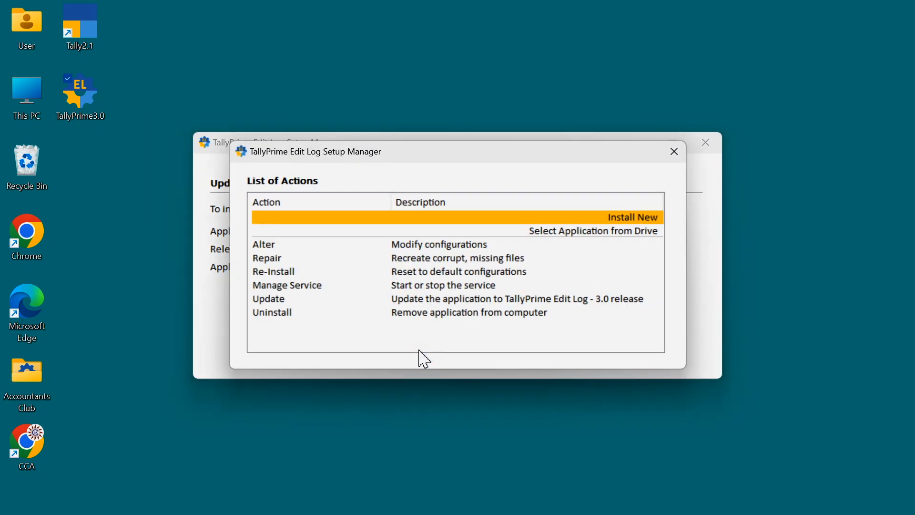
{"action": "left_click", "coordinate": [622, 218]}
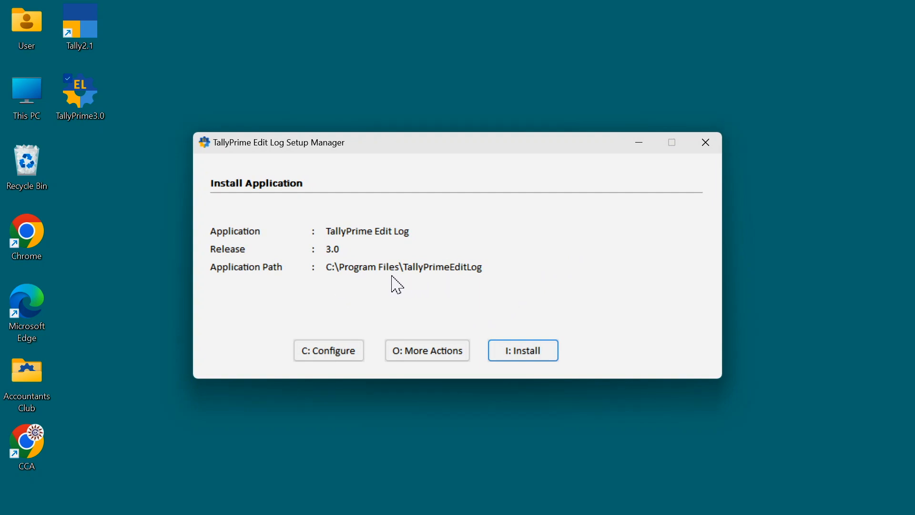
{"action": "left_click", "coordinate": [325, 353]}
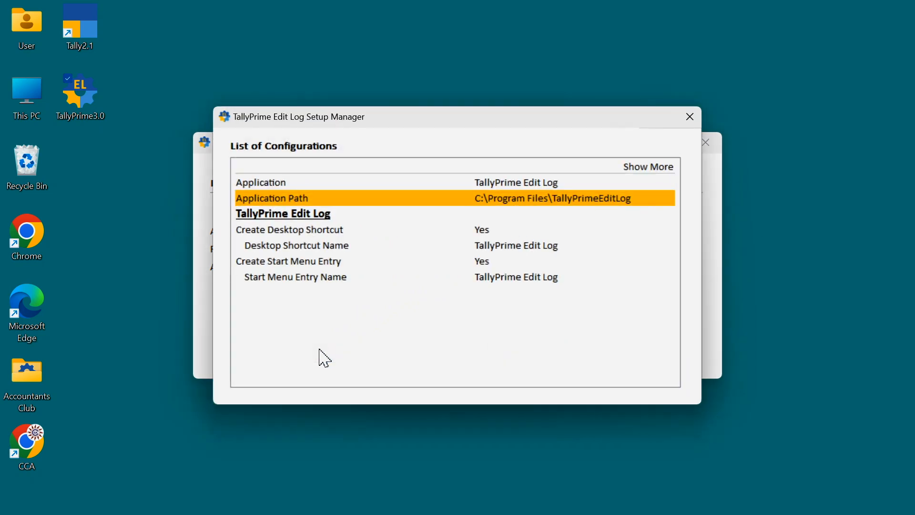
{"action": "left_click", "coordinate": [496, 202]}
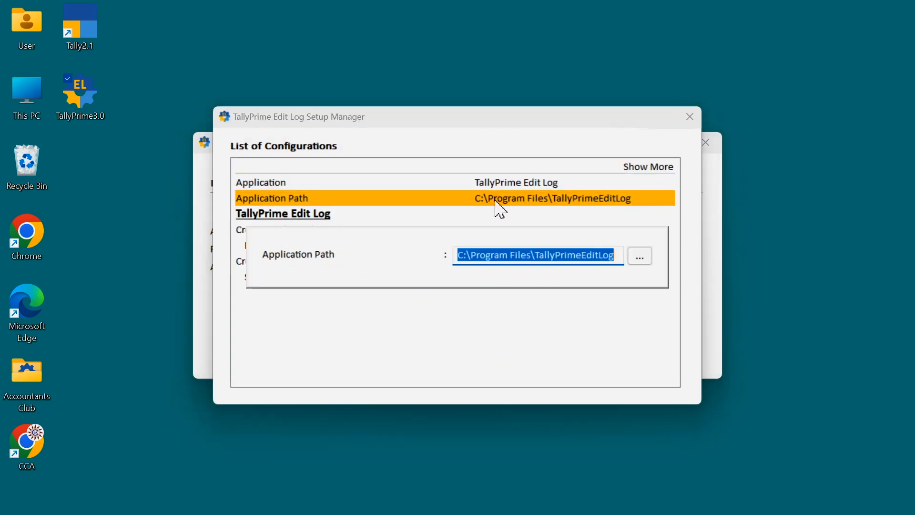
{"action": "left_click", "coordinate": [634, 256]}
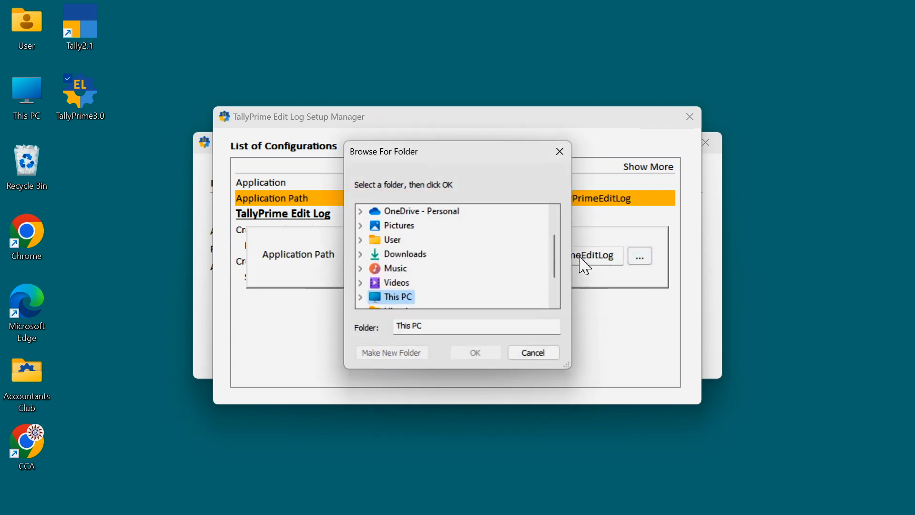
{"action": "left_click_drag", "start_coordinate": [555, 254], "coordinate": [548, 281]}
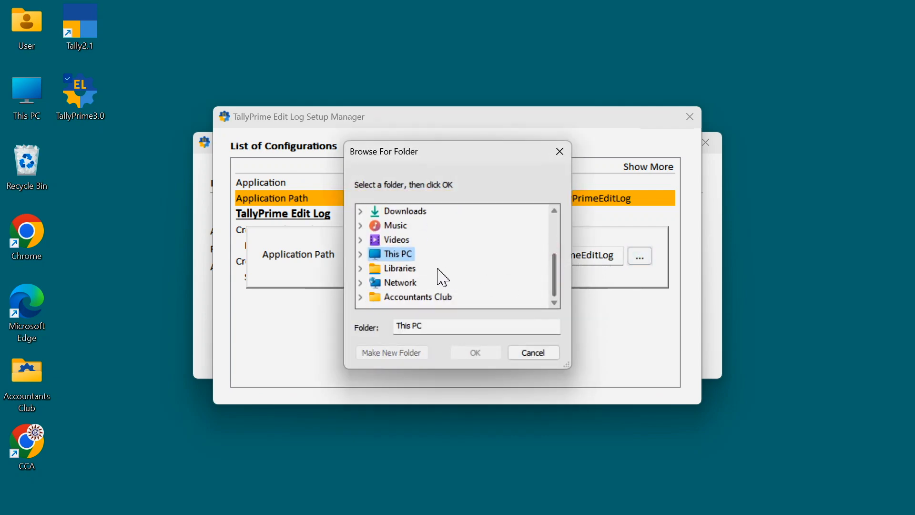
{"action": "double_click", "coordinate": [387, 256]}
{"action": "left_click", "coordinate": [417, 255]}
{"action": "left_click_drag", "start_coordinate": [551, 261], "coordinate": [549, 263]}
{"action": "scroll", "coordinate": [551, 265], "scroll_direction": "down", "scroll_amount": 2}
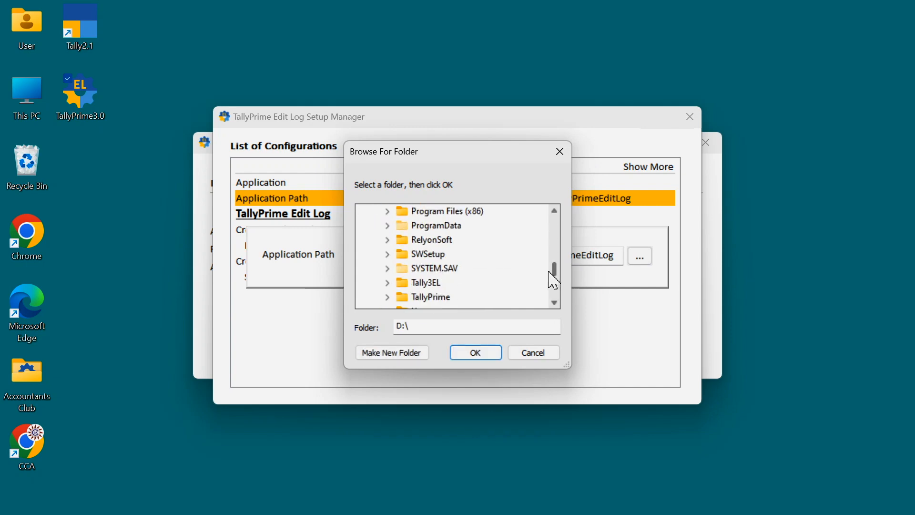
{"action": "left_click", "coordinate": [426, 284]}
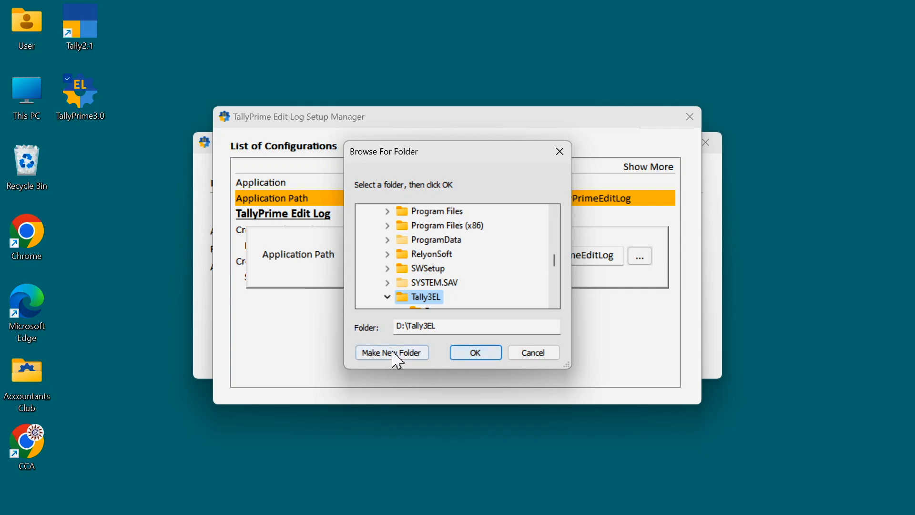
{"action": "left_click", "coordinate": [468, 355]}
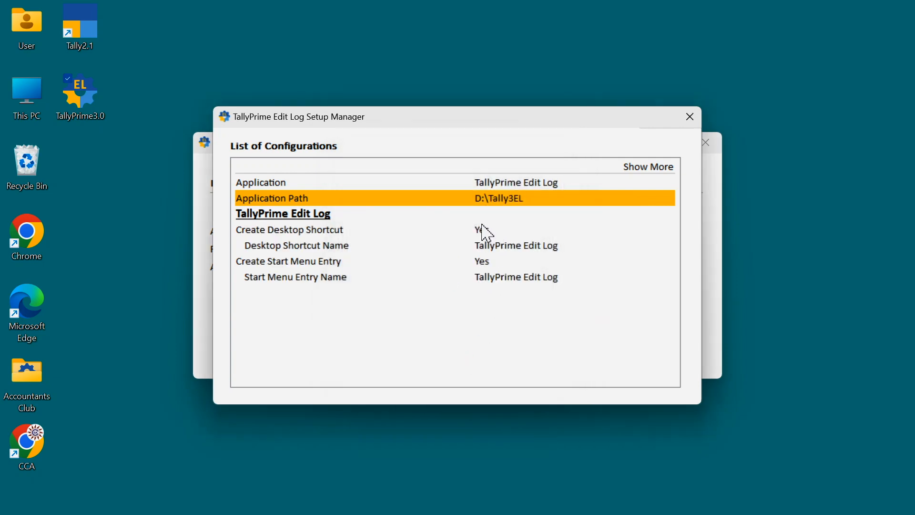
{"action": "key", "text": "Escape"}
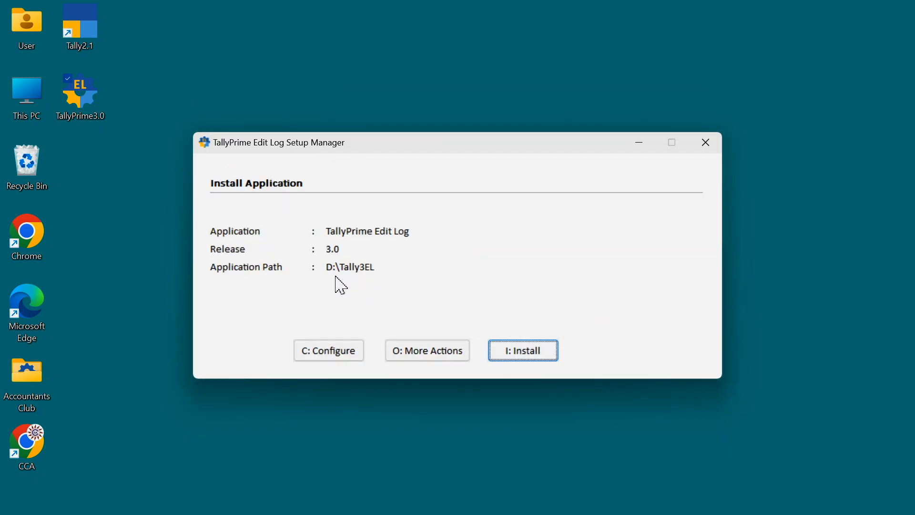
- Install TallyPrime Edit Log 3.0, launch it, and minimize the application window
{"action": "left_click", "coordinate": [535, 356]}
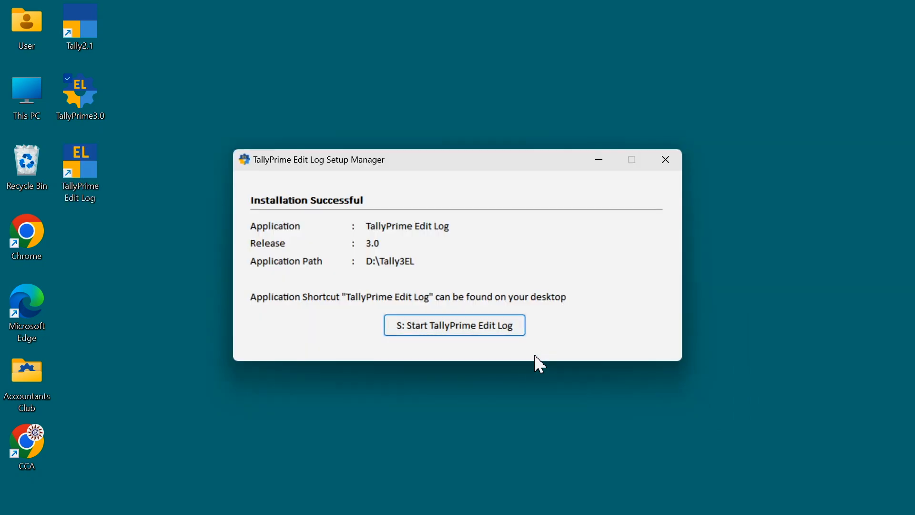
{"action": "left_click", "coordinate": [452, 330]}
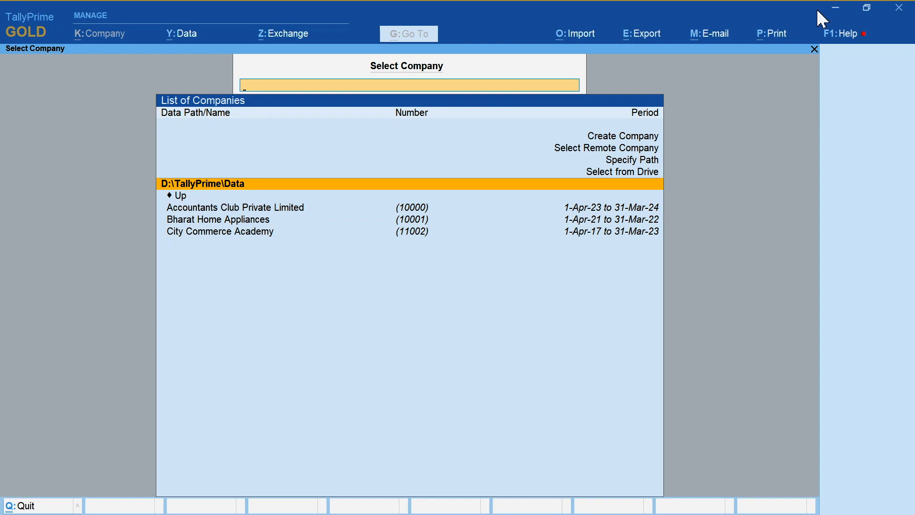
{"action": "left_click", "coordinate": [836, 18]}
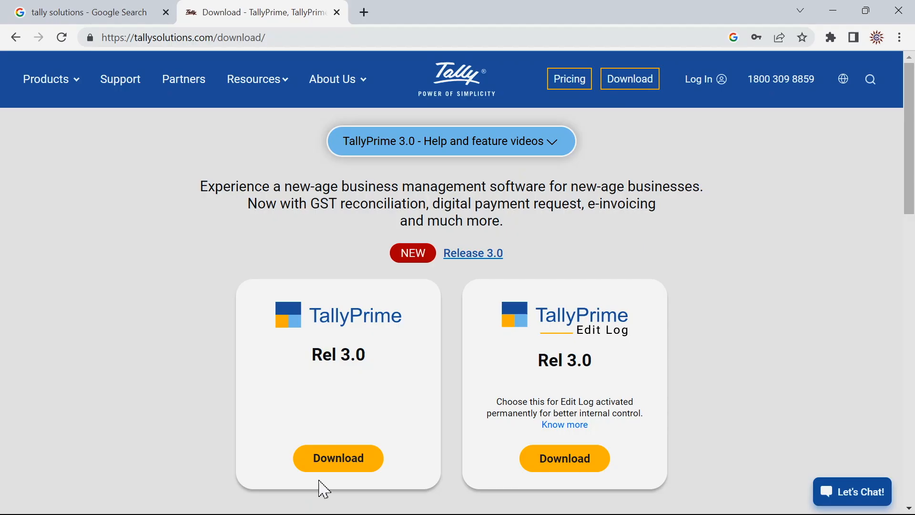
- Launch TallyPrime 3.0 from its desktop shortcut, select the D:\TallyPrime\Data company path, and minimize it
{"action": "left_click", "coordinate": [332, 462]}
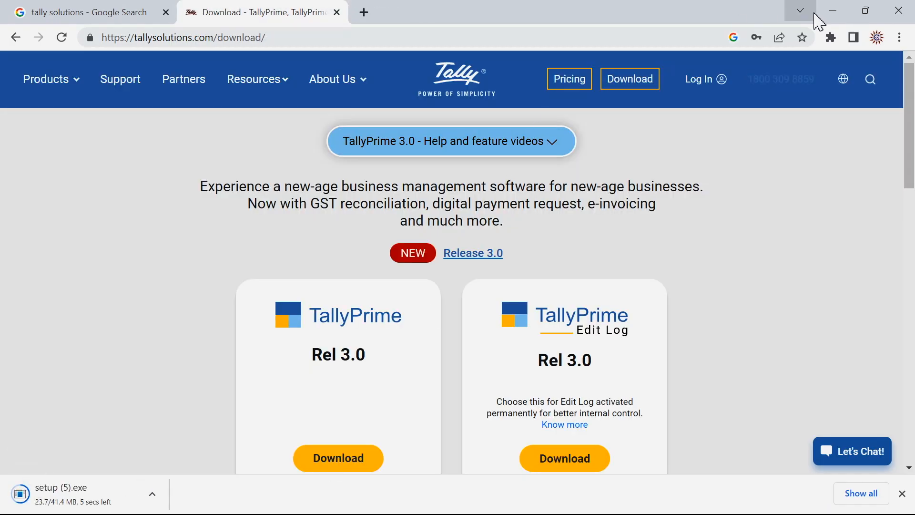
{"action": "left_click", "coordinate": [832, 12]}
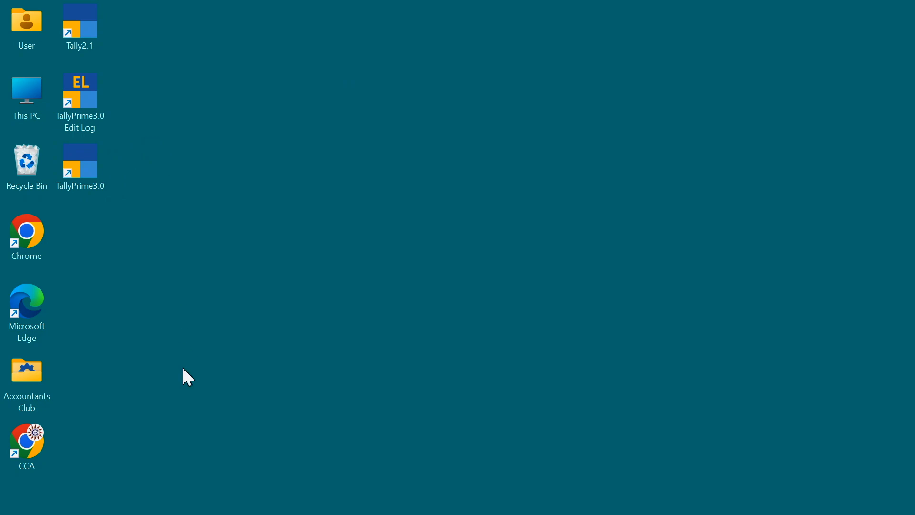
{"action": "left_click", "coordinate": [95, 158]}
{"action": "double_click", "coordinate": [96, 159]}
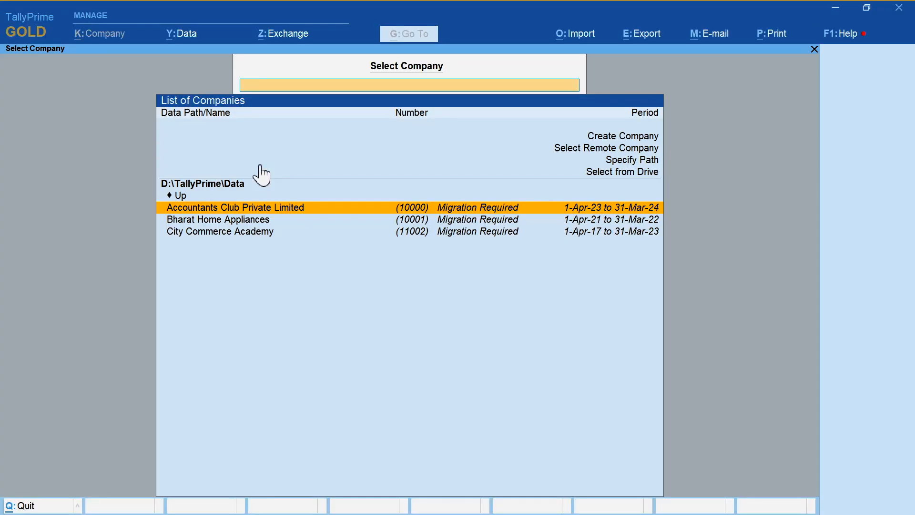
{"action": "left_click", "coordinate": [199, 186]}
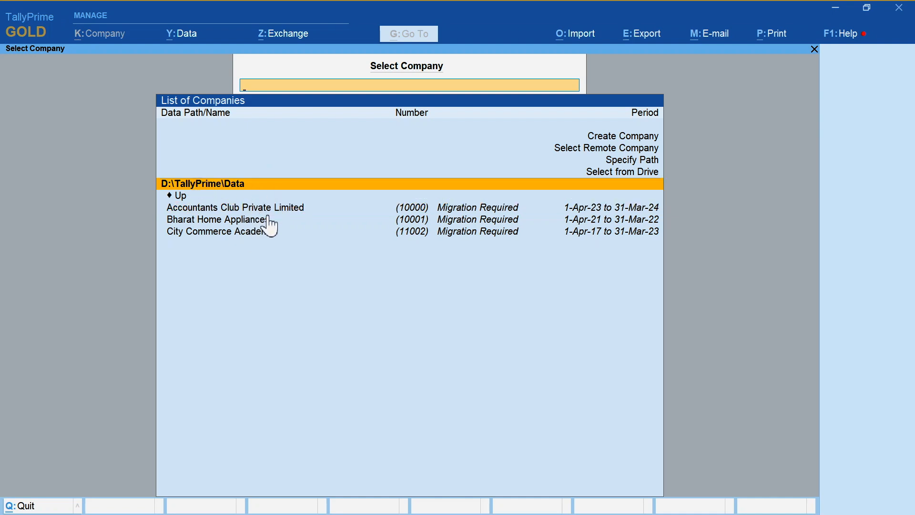
{"action": "left_click", "coordinate": [835, 11]}
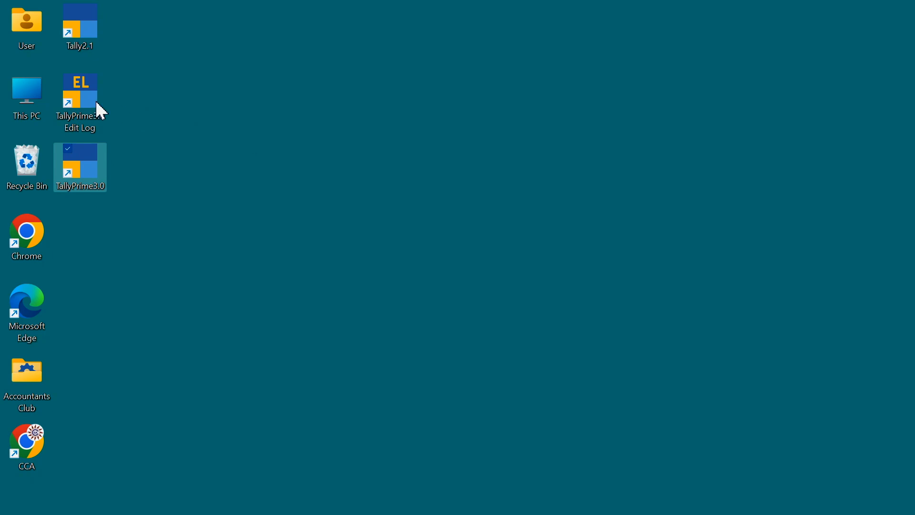
- Open the TallyPrime folder on the Windows (D:) drive in File Explorer
{"action": "left_click", "coordinate": [36, 98]}
{"action": "double_click", "coordinate": [36, 99]}
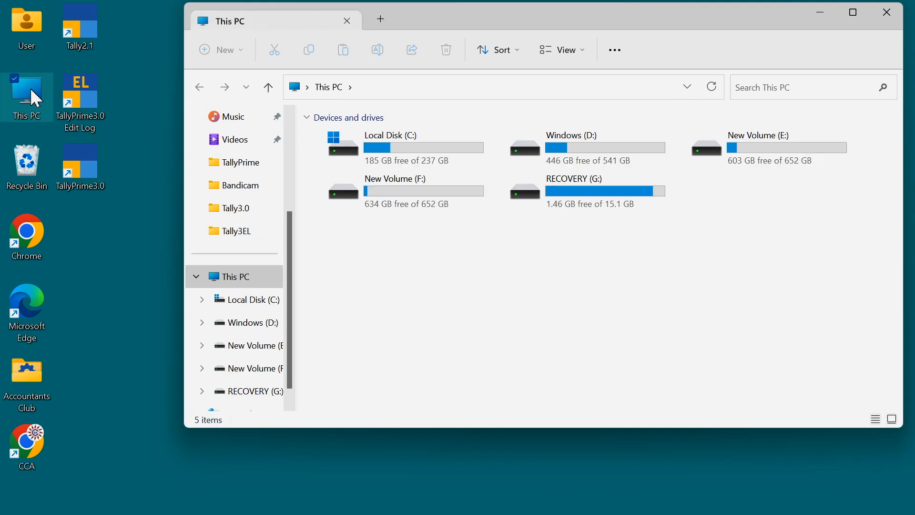
{"action": "left_click", "coordinate": [569, 147]}
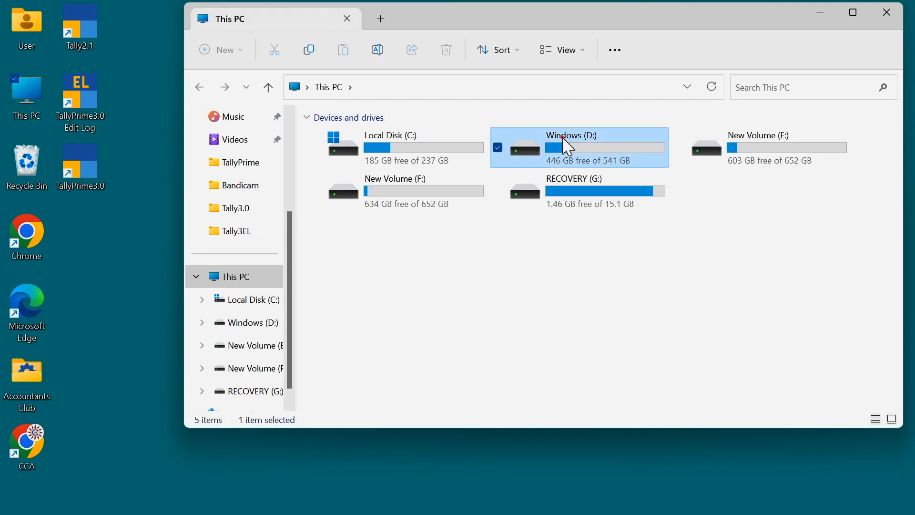
{"action": "double_click", "coordinate": [565, 141]}
{"action": "scroll", "coordinate": [884, 224], "scroll_direction": "down", "scroll_amount": 3}
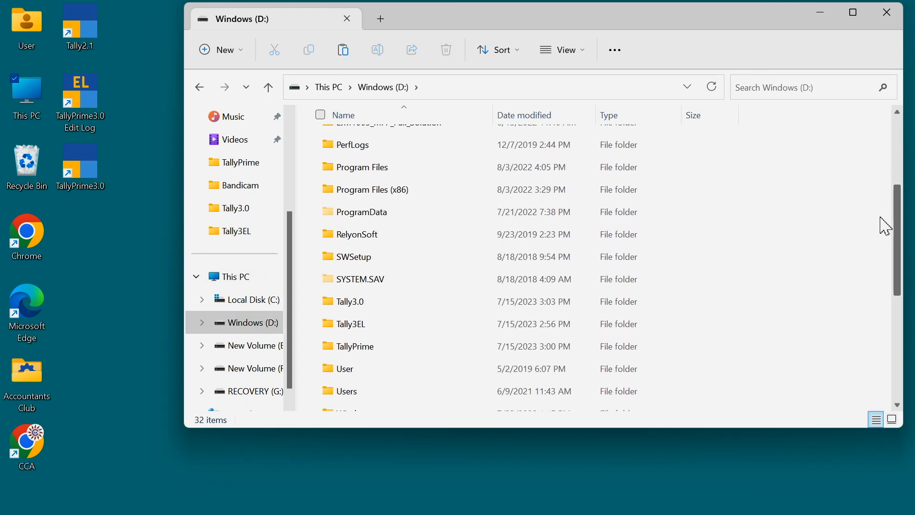
{"action": "left_click", "coordinate": [365, 349]}
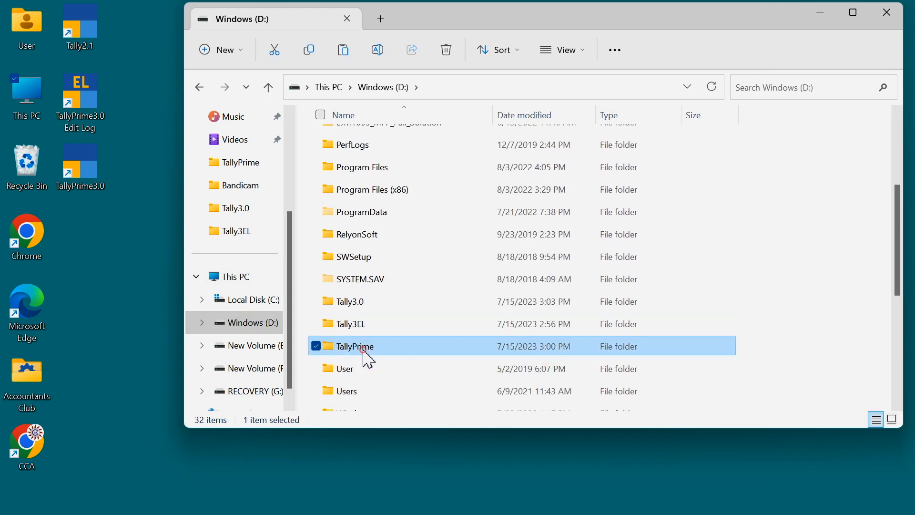
{"action": "double_click", "coordinate": [364, 352]}
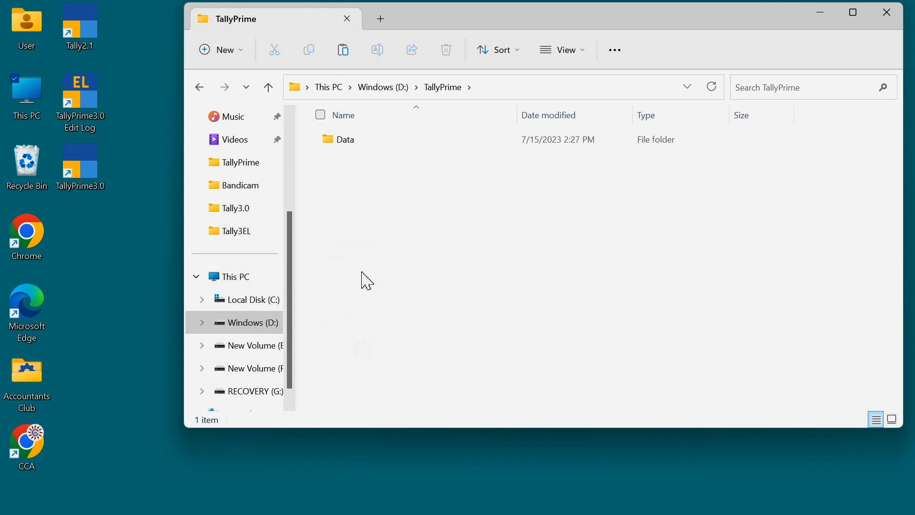
- Browse the Data folder's company folders, then paste a copy of the Data folder in TallyPrime and rename it Data3
{"action": "double_click", "coordinate": [348, 143]}
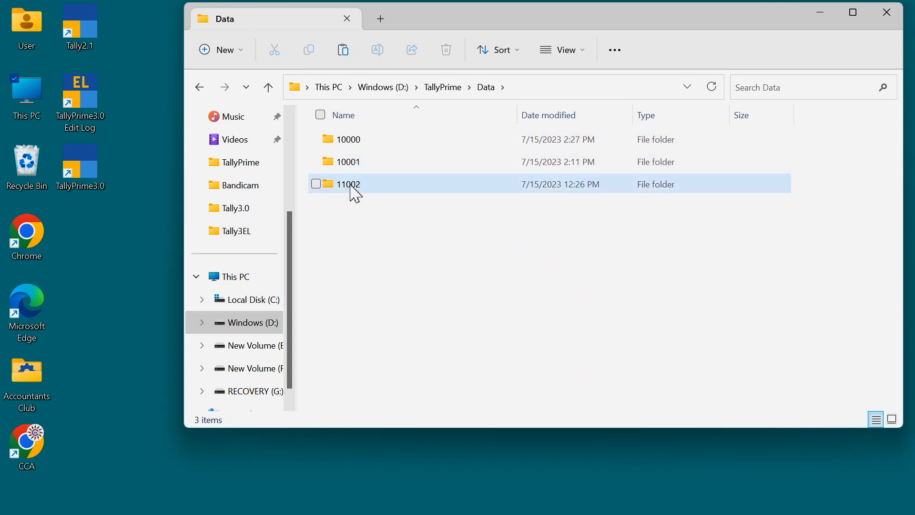
{"action": "key", "text": "alt+Up"}
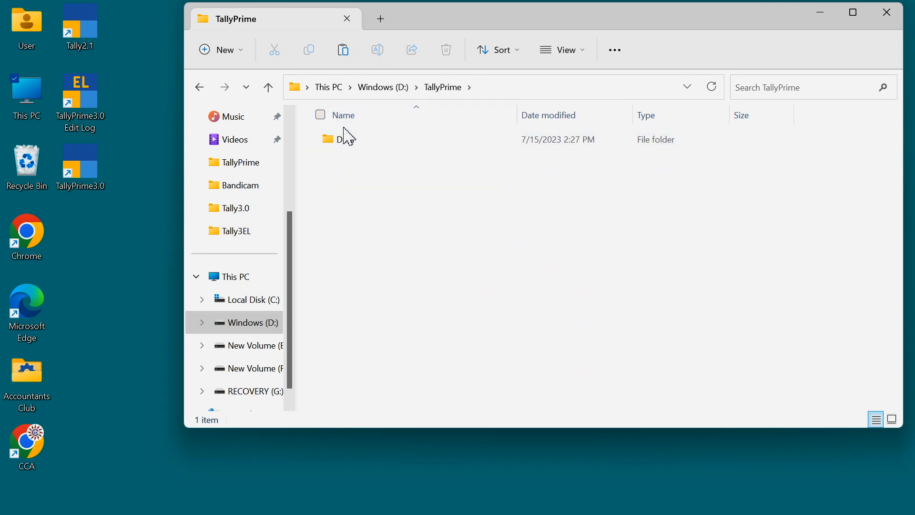
{"action": "left_click", "coordinate": [343, 50]}
{"action": "left_click", "coordinate": [384, 163]}
{"action": "left_click", "coordinate": [384, 162]}
{"action": "key", "text": "BackSpace"}
{"action": "key", "text": "BackSpace"}
{"action": "key", "text": "BackSpace"}
{"action": "key", "text": "BackSpace"}
{"action": "key", "text": "BackSpace"}
{"action": "key", "text": "BackSpace"}
{"action": "key", "text": "BackSpace"}
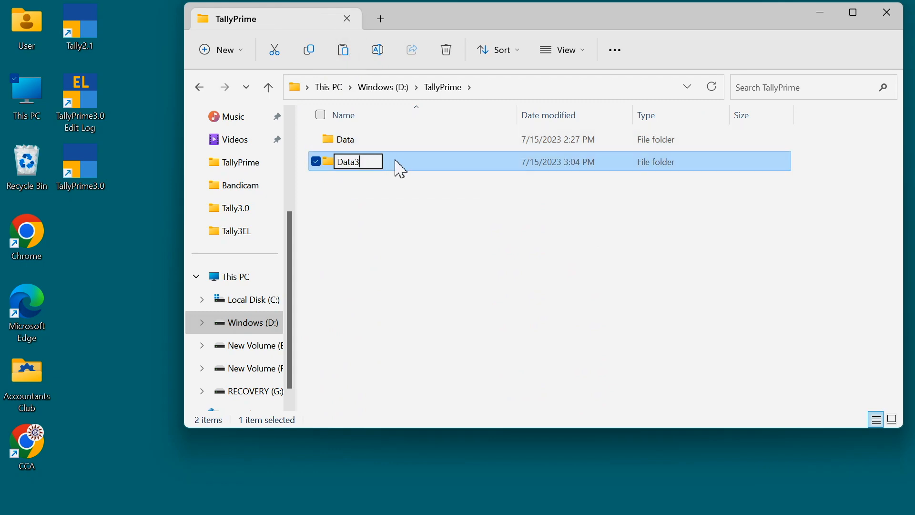
{"action": "left_click", "coordinate": [378, 209]}
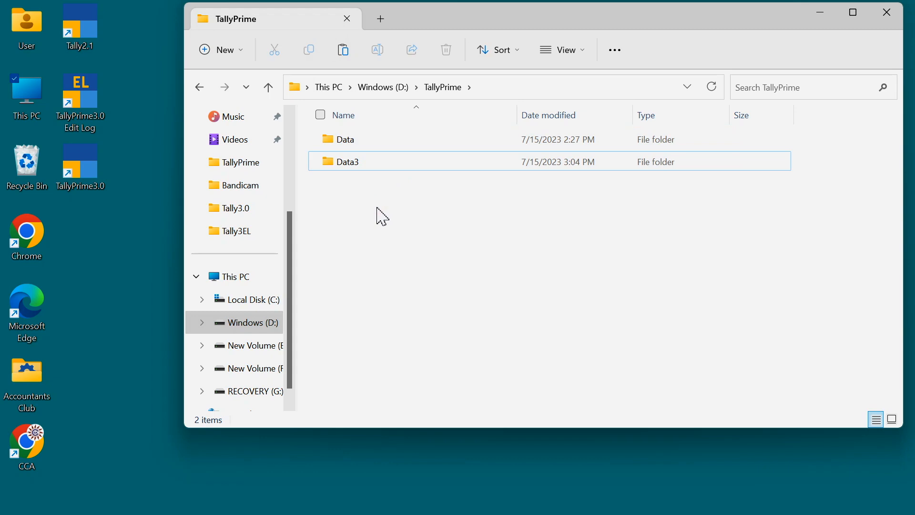
- Paste another copy of the Data folder, rename it Data3L, and check the company folders inside Data3 and Data3L
{"action": "key", "text": "ctrl+v"}
{"action": "left_click", "coordinate": [393, 169]}
{"action": "type", "text": "Data3L"}
{"action": "left_click", "coordinate": [314, 142]}
{"action": "double_click", "coordinate": [347, 167]}
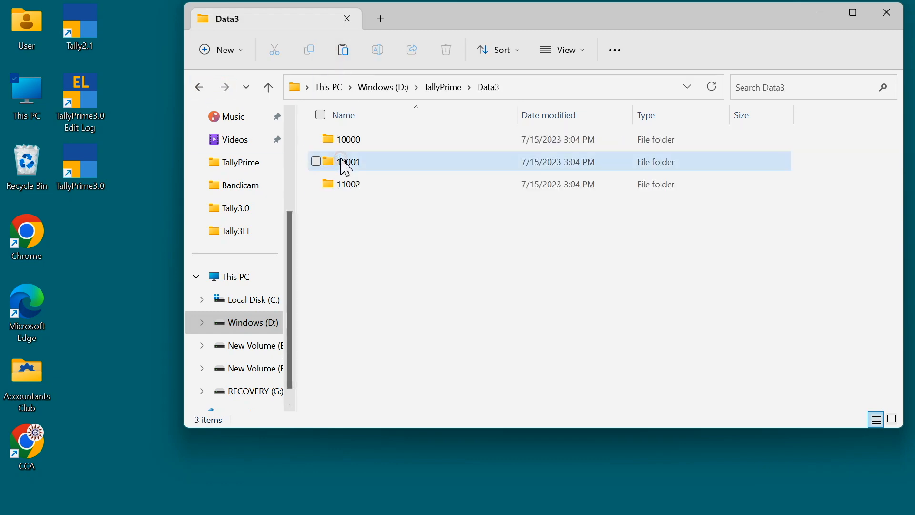
{"action": "left_click", "coordinate": [200, 87]}
{"action": "left_click", "coordinate": [349, 192]}
{"action": "double_click", "coordinate": [350, 187]}
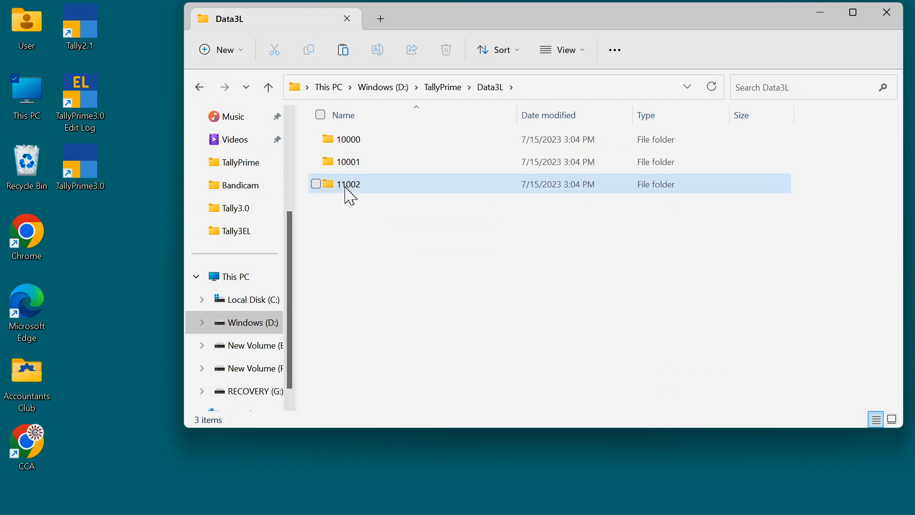
{"action": "left_click", "coordinate": [200, 90]}
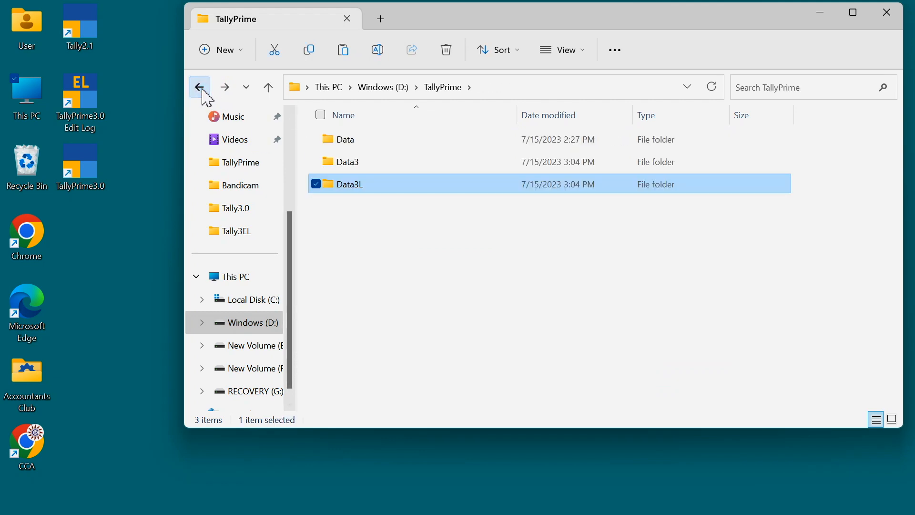
{"action": "left_click", "coordinate": [200, 90]}
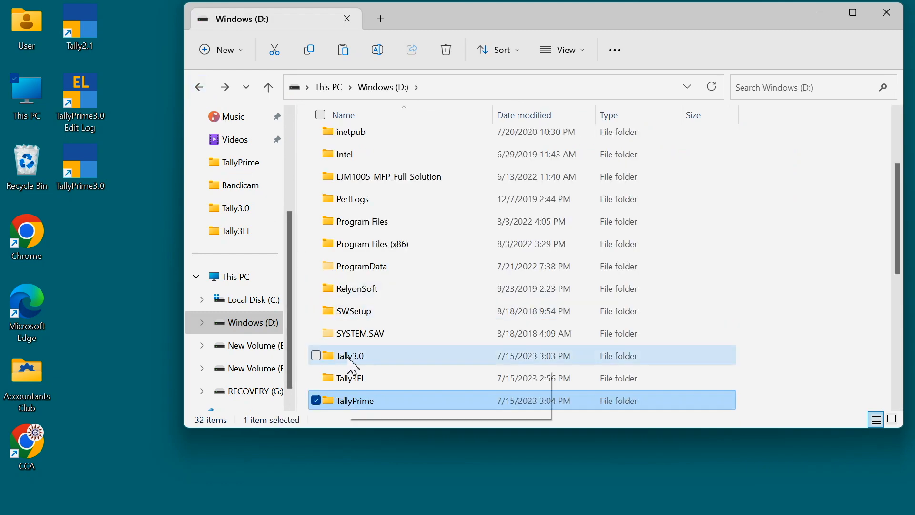
- In the Tally3.0 folder's tally configuration file, change the data path to D:\TallyPrime\Data3, save and close it
{"action": "left_click", "coordinate": [353, 366]}
{"action": "double_click", "coordinate": [351, 364]}
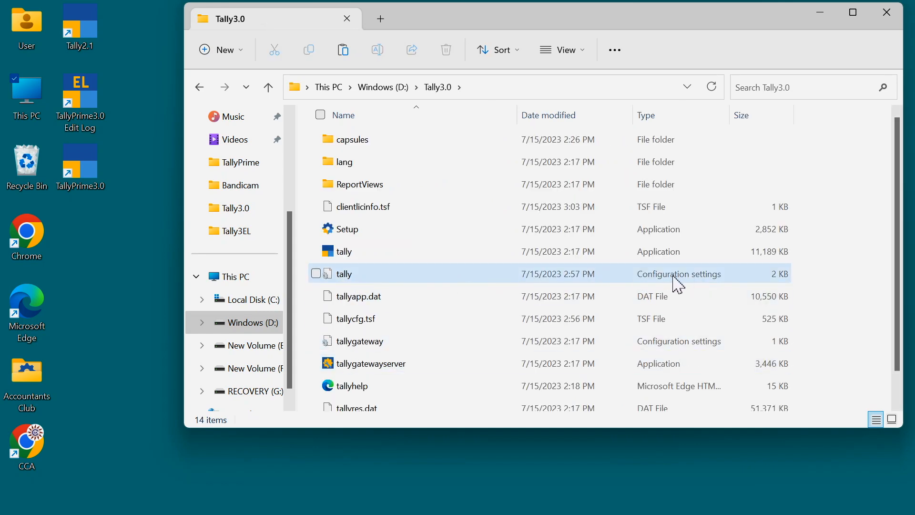
{"action": "double_click", "coordinate": [343, 281]}
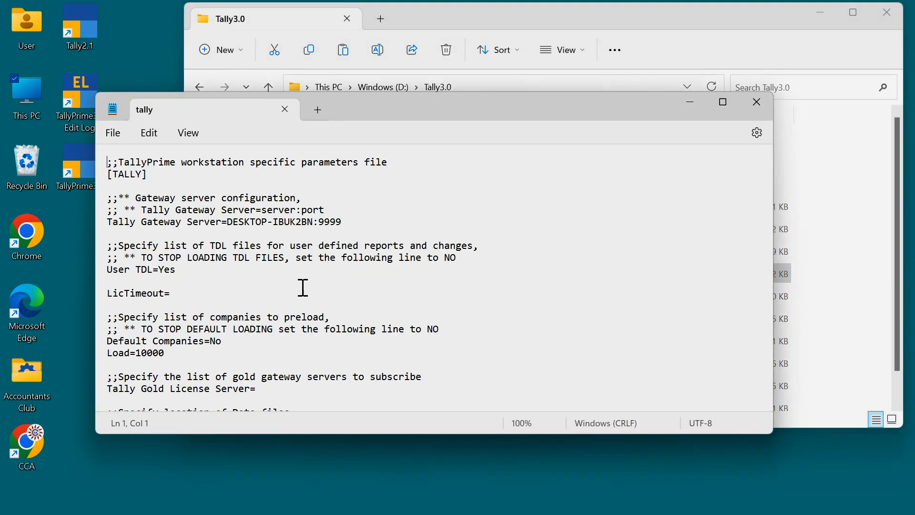
{"action": "scroll", "coordinate": [260, 331], "scroll_direction": "down", "scroll_amount": 1}
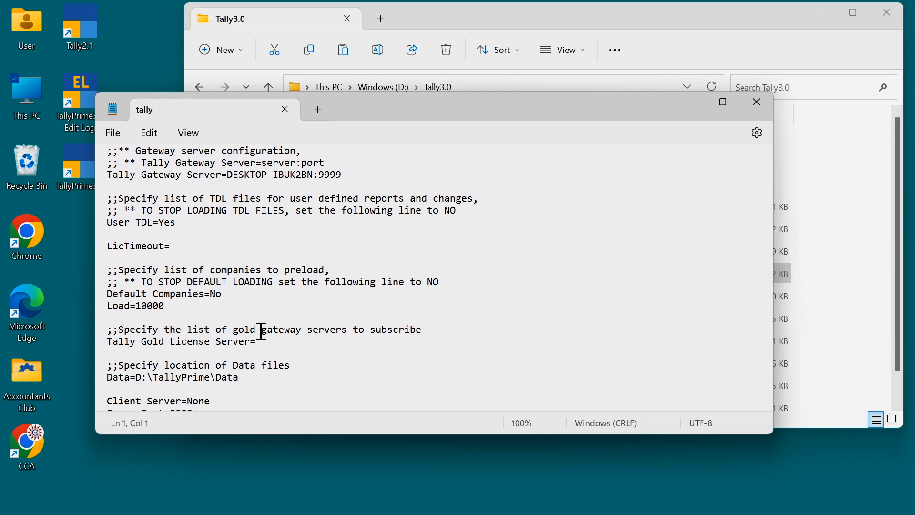
{"action": "scroll", "coordinate": [261, 330], "scroll_direction": "down", "scroll_amount": 1}
{"action": "left_click", "coordinate": [147, 344]}
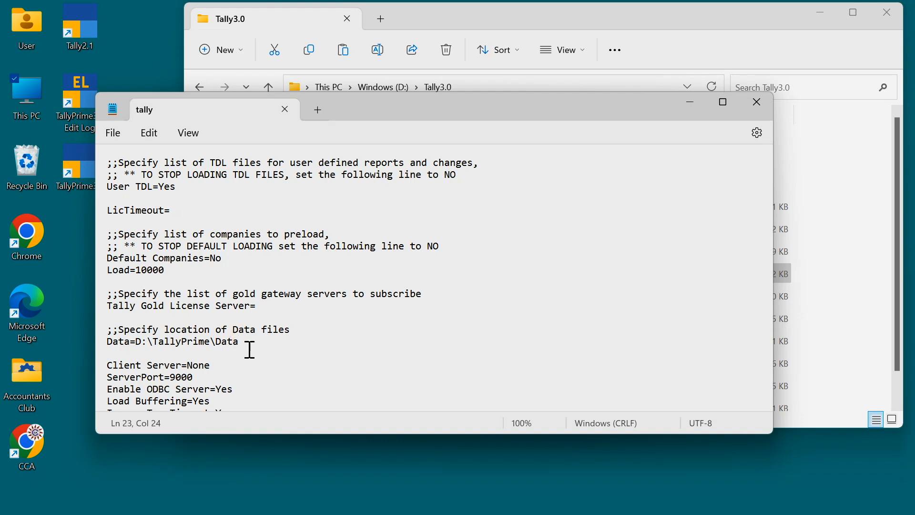
{"action": "type", "text": "3"}
{"action": "left_click", "coordinate": [116, 135]}
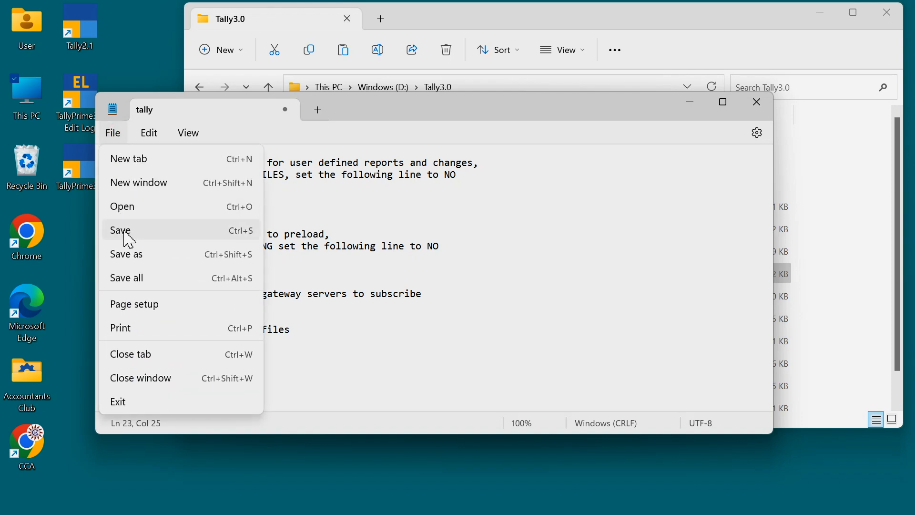
{"action": "left_click", "coordinate": [128, 238]}
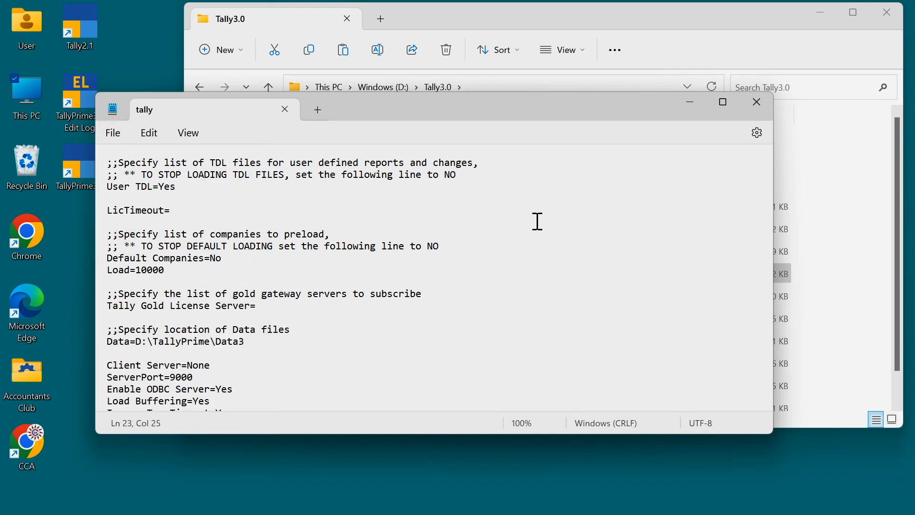
{"action": "left_click", "coordinate": [758, 107]}
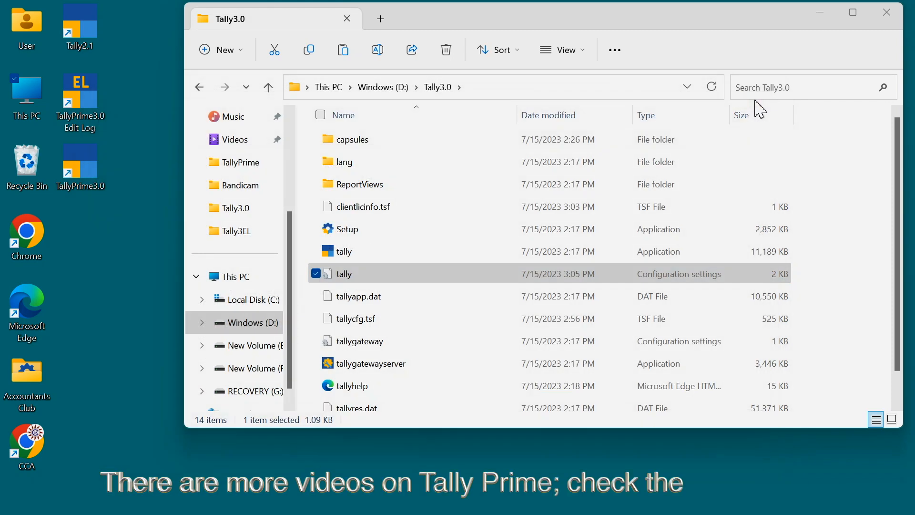
- Open the tally configuration file in the Tally3EL folder and check its data files location, then close it
{"action": "left_click", "coordinate": [223, 324]}
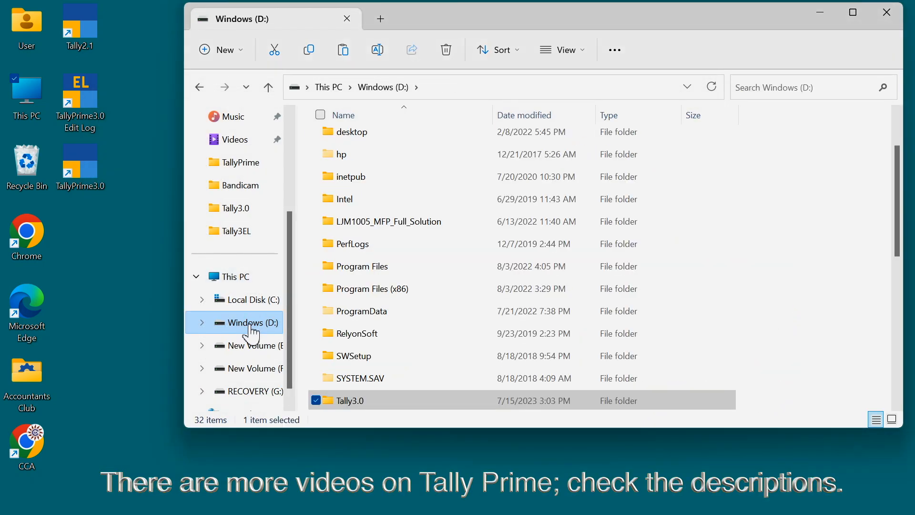
{"action": "scroll", "coordinate": [760, 279], "scroll_direction": "down", "scroll_amount": 1}
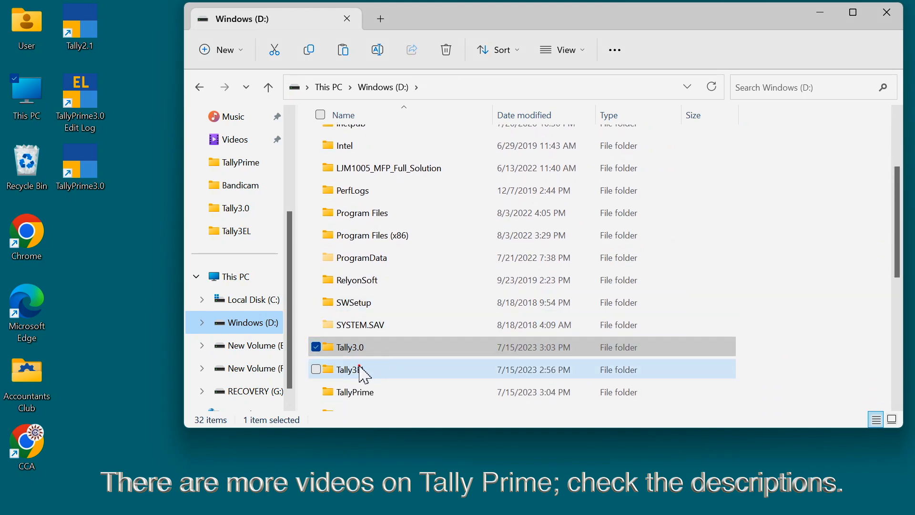
{"action": "double_click", "coordinate": [328, 370]}
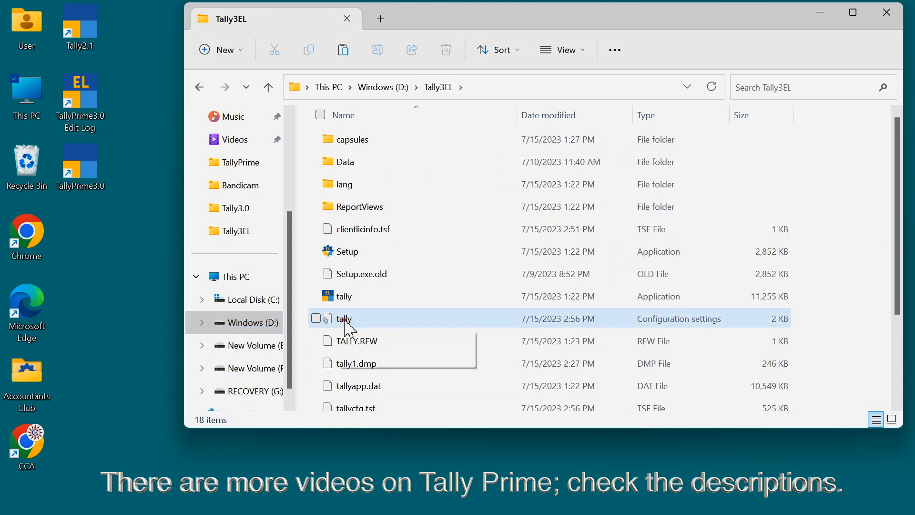
{"action": "double_click", "coordinate": [343, 319]}
{"action": "scroll", "coordinate": [266, 338], "scroll_direction": "down", "scroll_amount": 3}
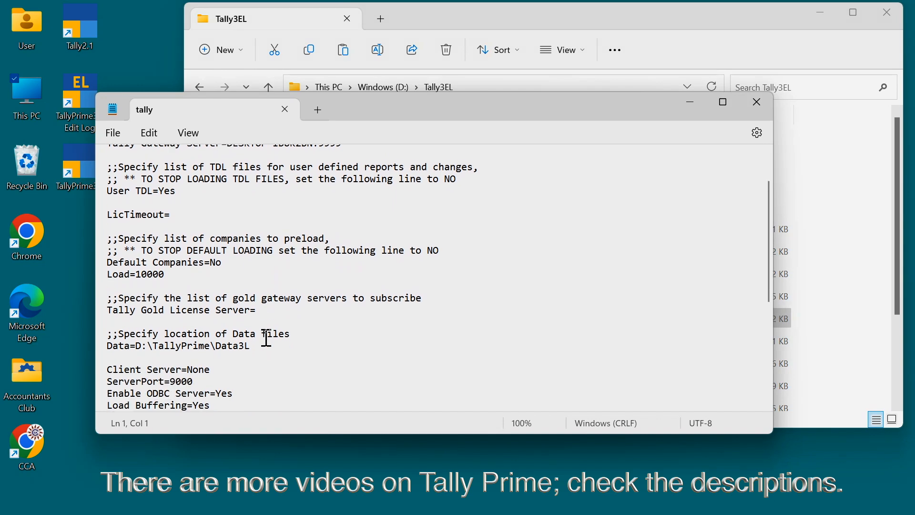
{"action": "left_click", "coordinate": [260, 341]}
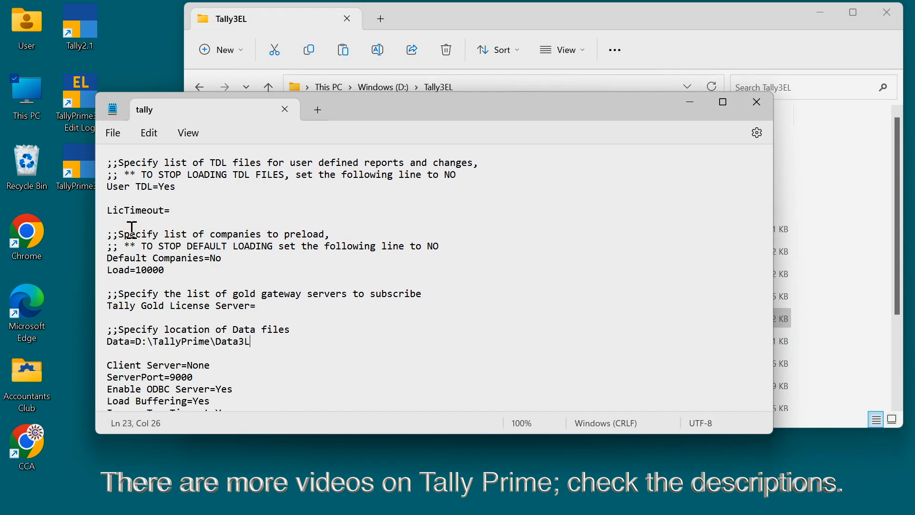
{"action": "left_click", "coordinate": [757, 102]}
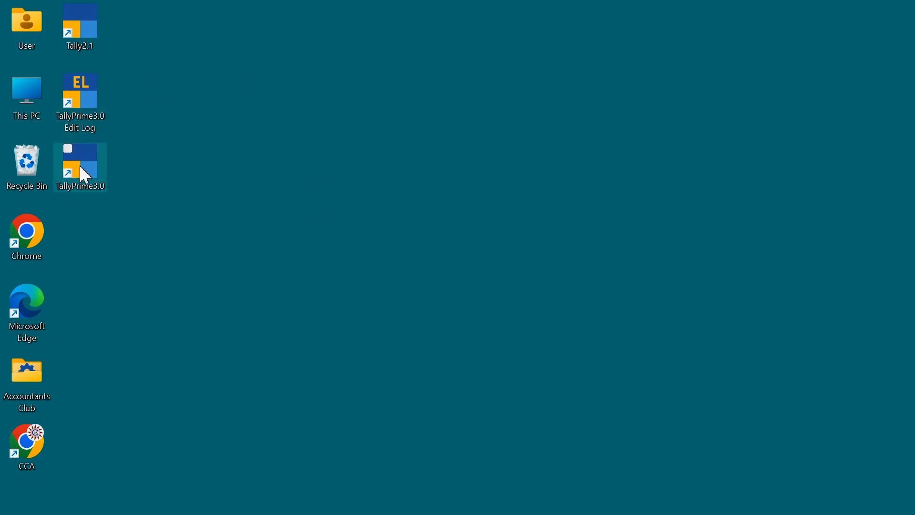
- Launch TallyPrime 3.0 Edit Log and migrate the Bharat Home Appliances company from D:\TallyPrime\Data3L
{"action": "double_click", "coordinate": [92, 95]}
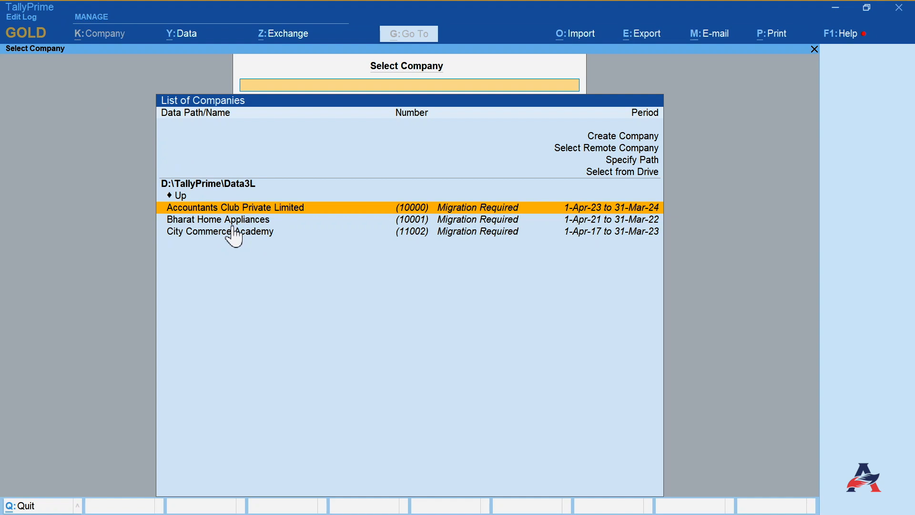
{"action": "left_click", "coordinate": [234, 220]}
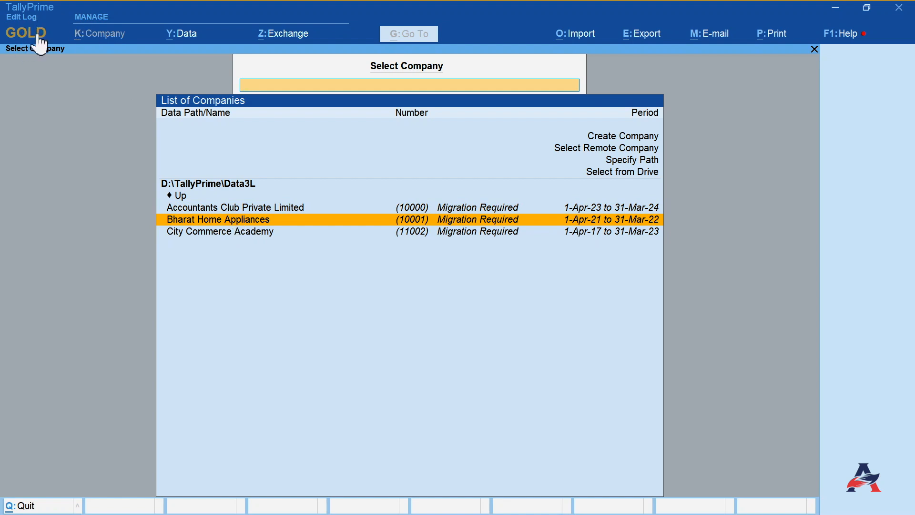
{"action": "left_click", "coordinate": [220, 222]}
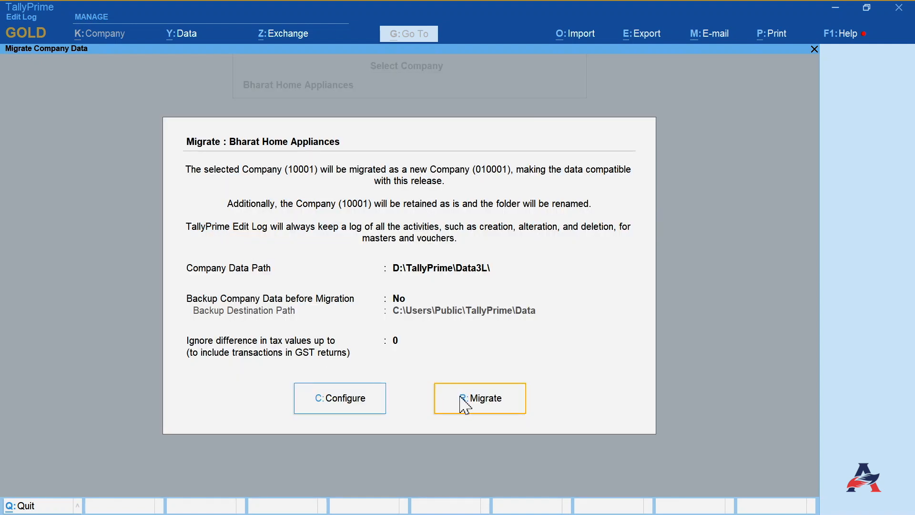
{"action": "left_click", "coordinate": [480, 409]}
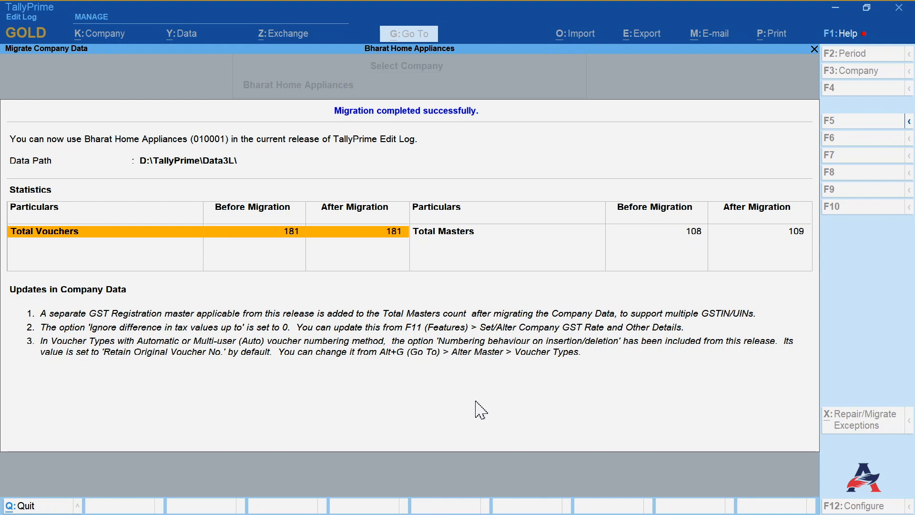
{"action": "key", "text": "Escape"}
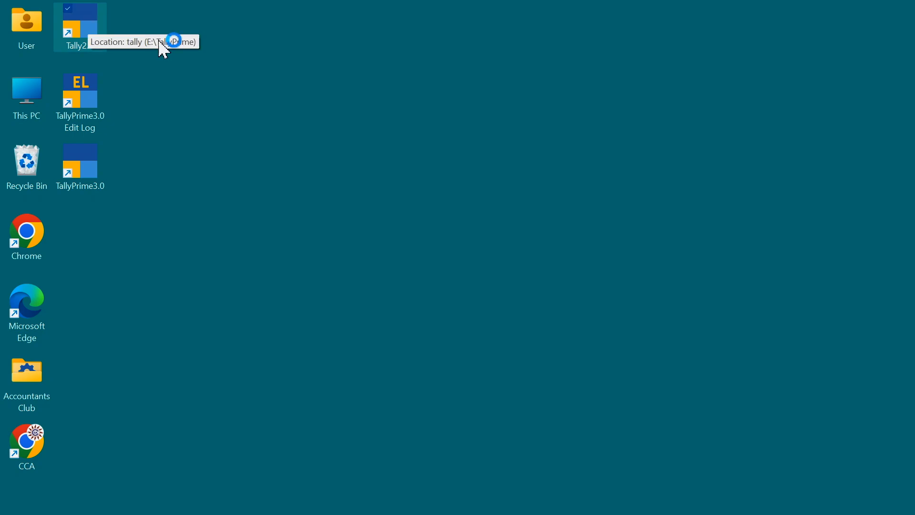
- Set the Sales voucher type's method of voucher numbering to Automatic
{"action": "double_click", "coordinate": [88, 23]}
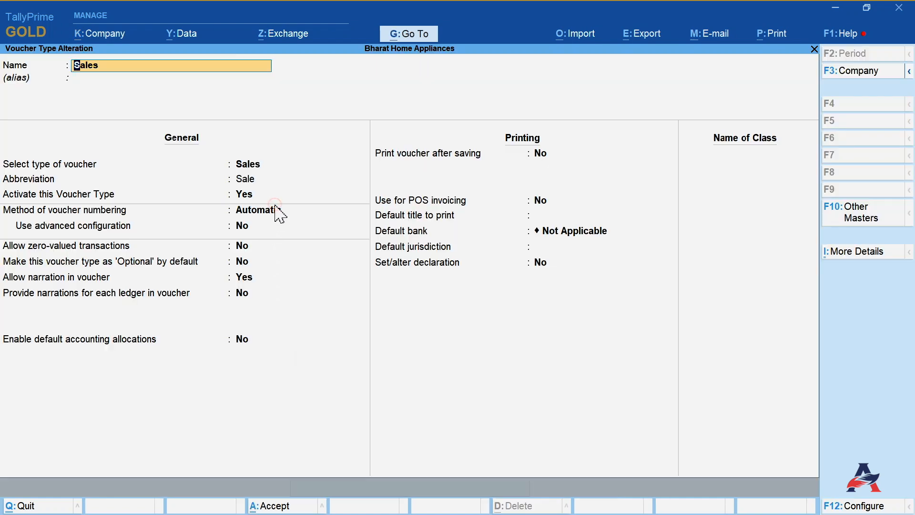
{"action": "left_click", "coordinate": [276, 206]}
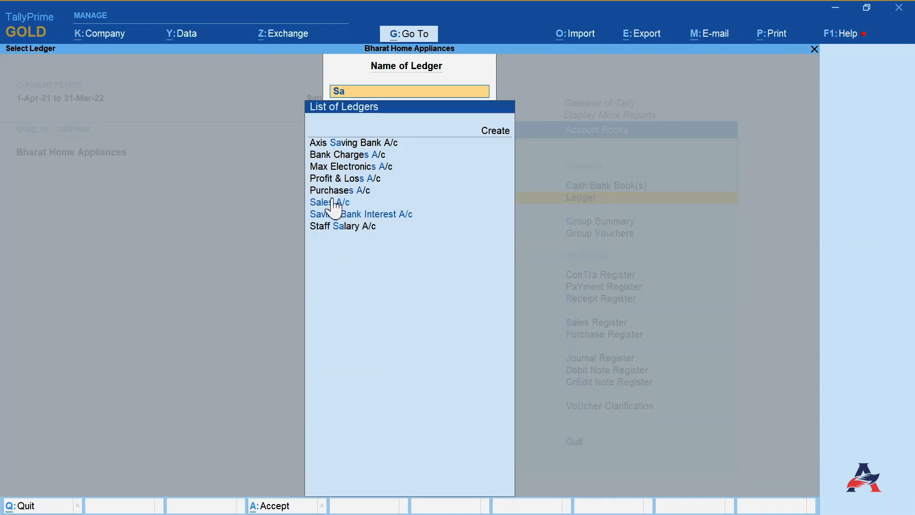
{"action": "left_click", "coordinate": [333, 202]}
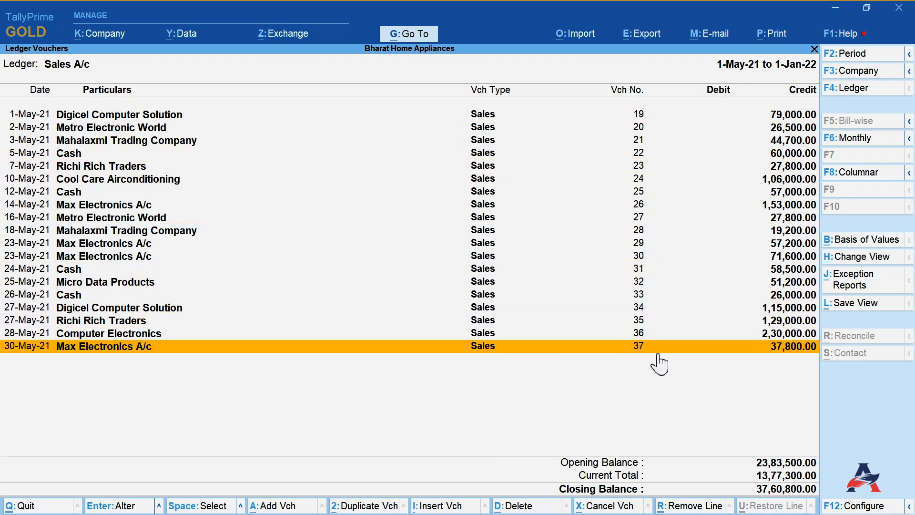
- Delete the 12-May-21 Cash sales voucher number 25 from the Sales A/c ledger vouchers and review the renumbered list
{"action": "key", "text": "Up"}
{"action": "key", "text": "Up"}
{"action": "key", "text": "Up"}
{"action": "key", "text": "Up"}
{"action": "key", "text": "Up"}
{"action": "key", "text": "Up"}
{"action": "key", "text": "Up"}
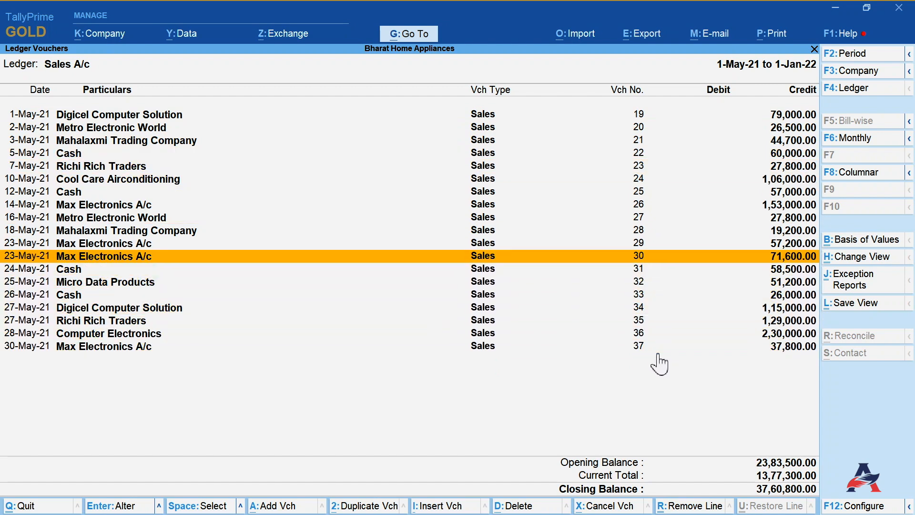
{"action": "key", "text": "Up"}
{"action": "key", "text": "Up"}
{"action": "key", "text": "Up"}
{"action": "key", "text": "Up"}
{"action": "key", "text": "Up"}
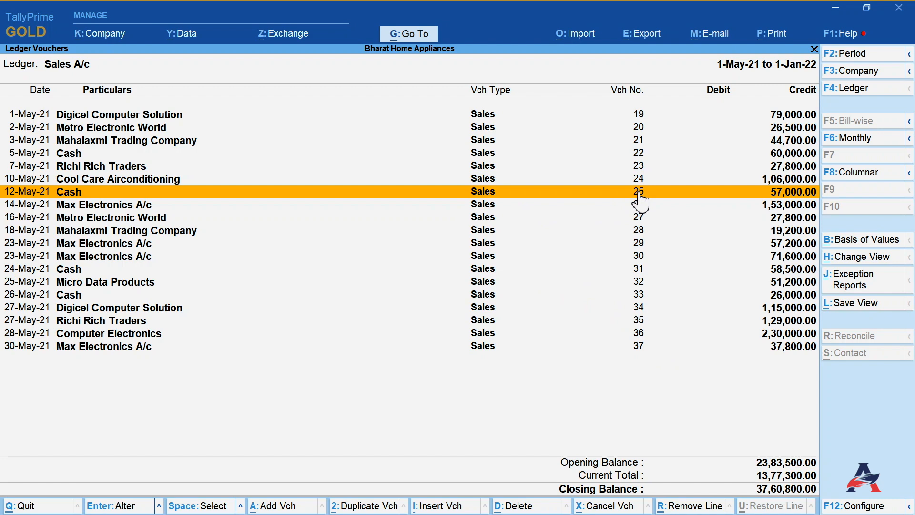
{"action": "left_click", "coordinate": [508, 505]}
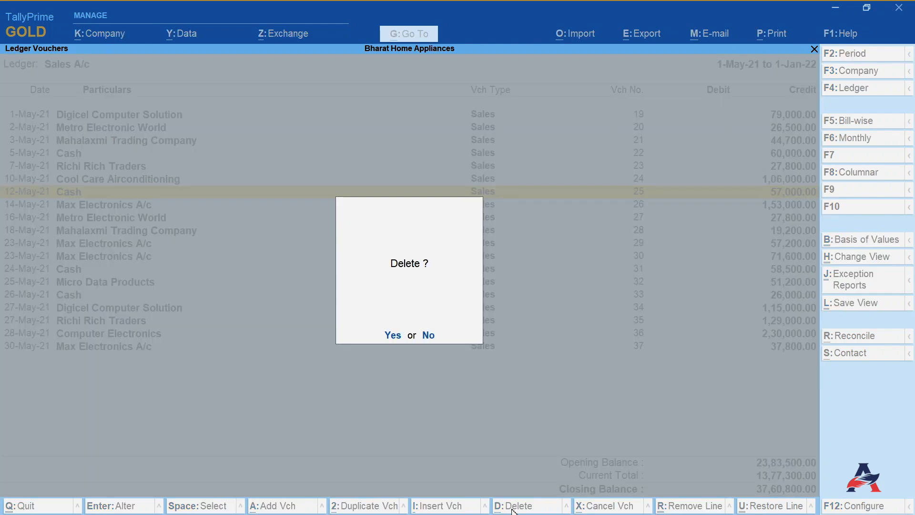
{"action": "left_click", "coordinate": [393, 336]}
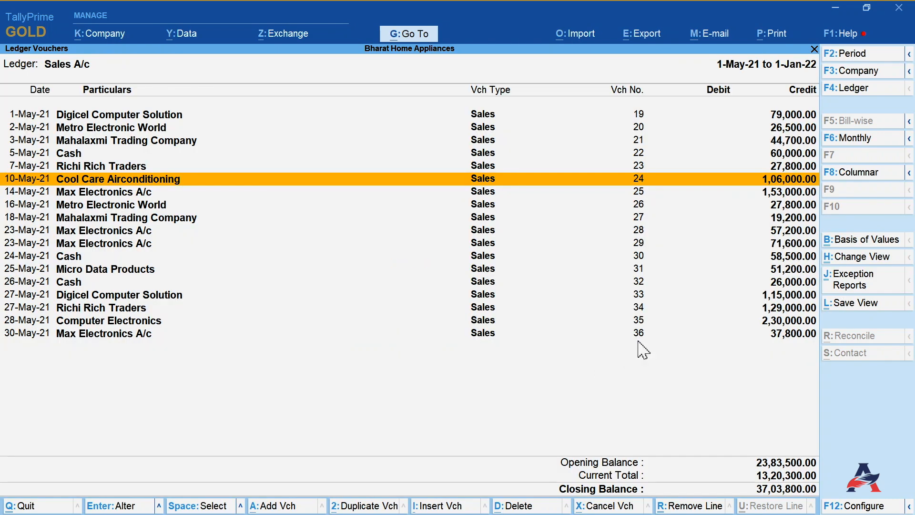
{"action": "left_click", "coordinate": [643, 194]}
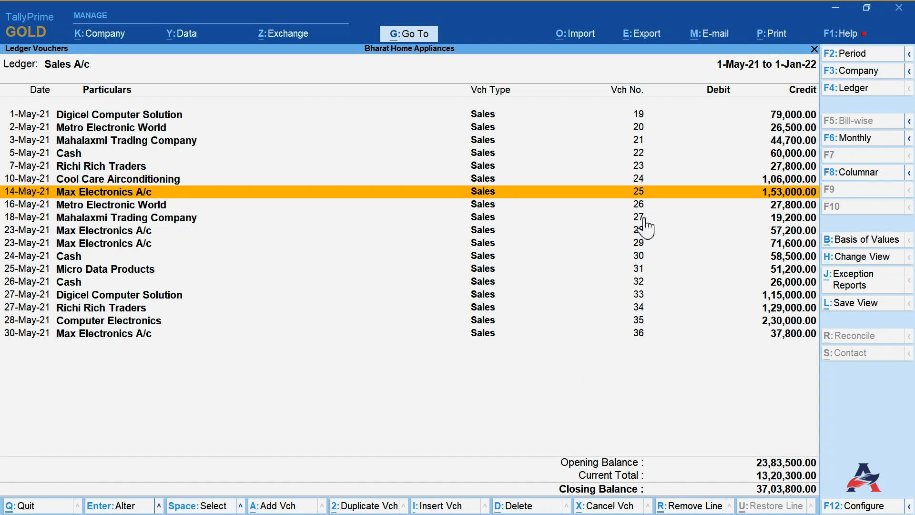
{"action": "left_click", "coordinate": [638, 333]}
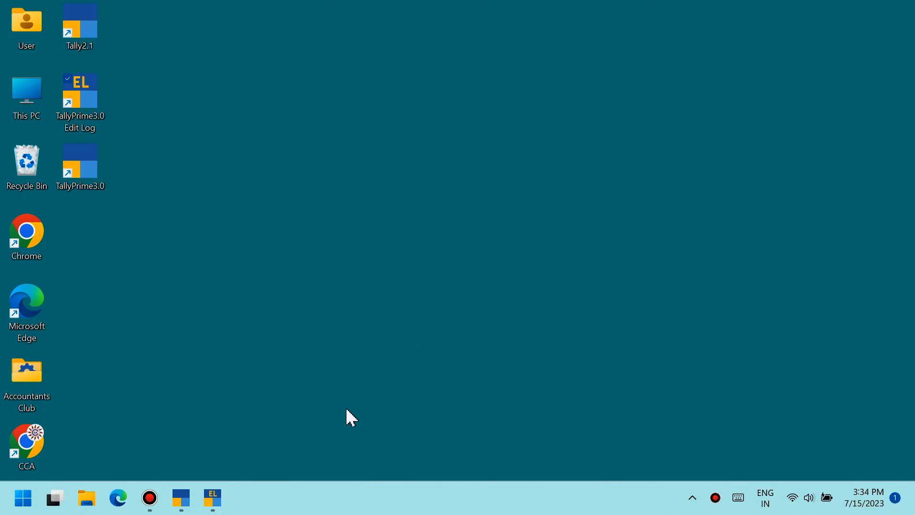
- Set the Sales voucher type's numbering behaviour on insertion/deletion to Retain Original Voucher No., confirm, and save
{"action": "left_click", "coordinate": [212, 497]}
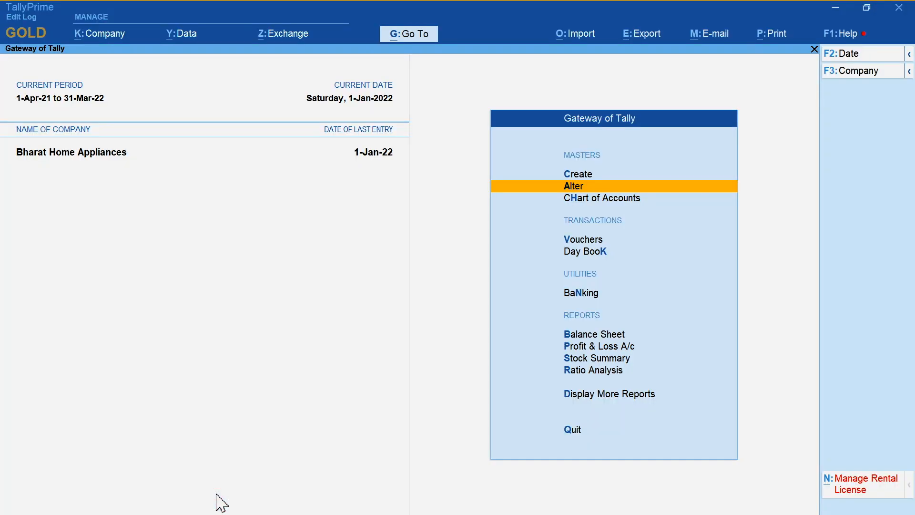
{"action": "left_click", "coordinate": [580, 191]}
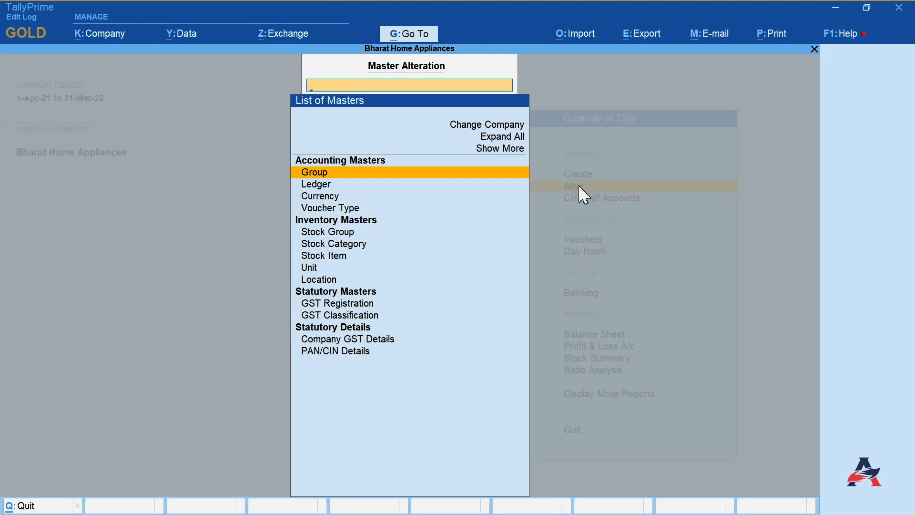
{"action": "left_click", "coordinate": [338, 208]}
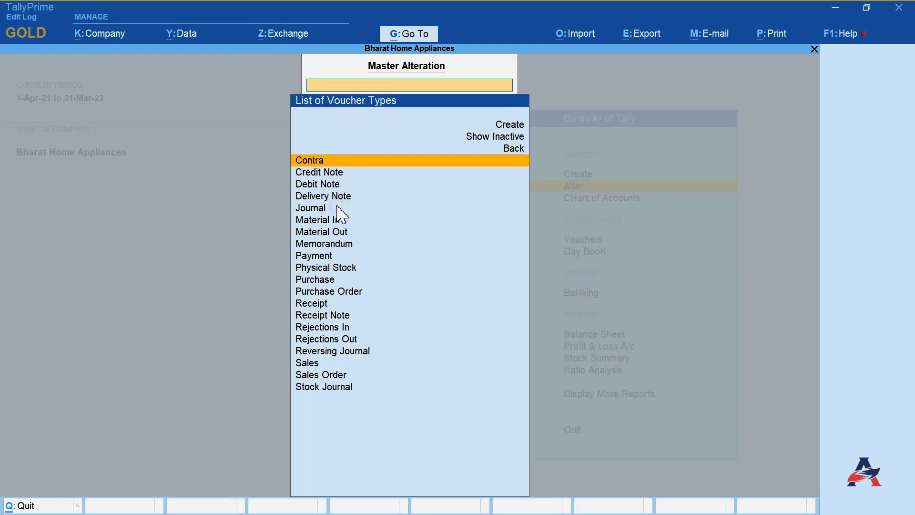
{"action": "left_click", "coordinate": [305, 362]}
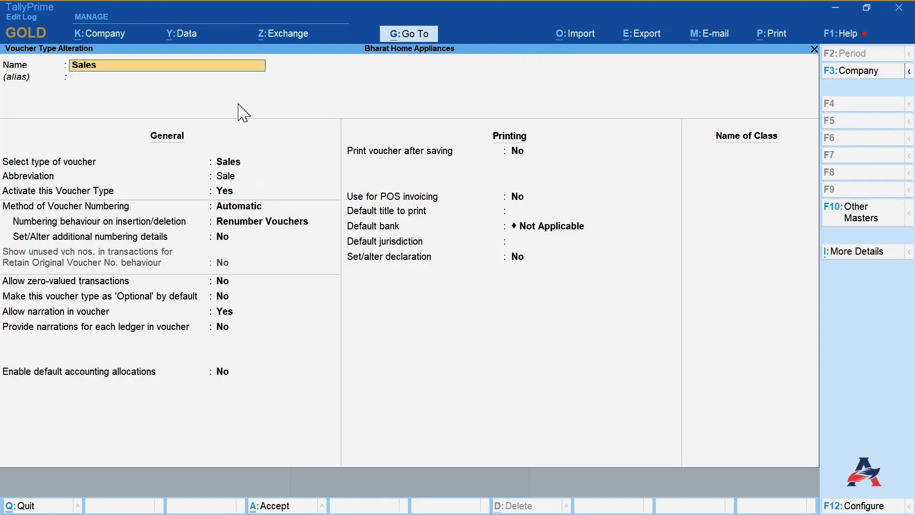
{"action": "key", "text": "Return"}
{"action": "key", "text": "Return"}
{"action": "key", "text": "Return"}
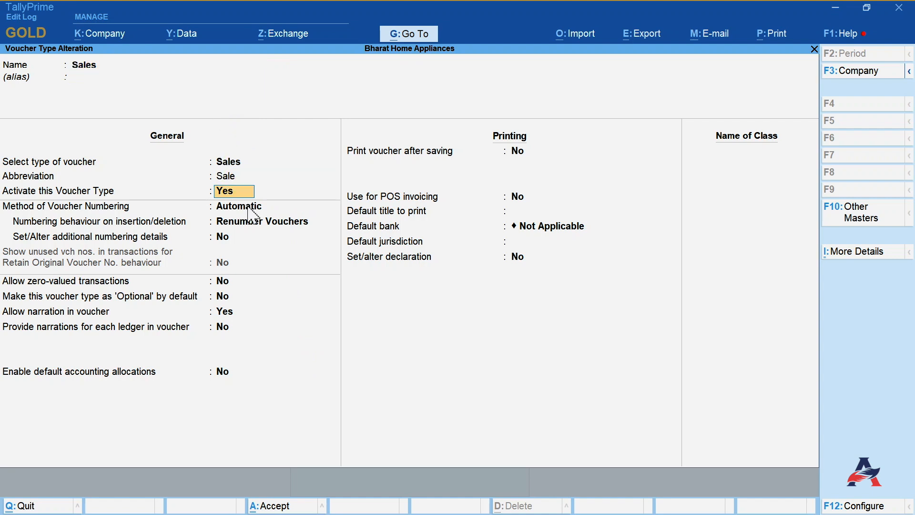
{"action": "key", "text": "Return"}
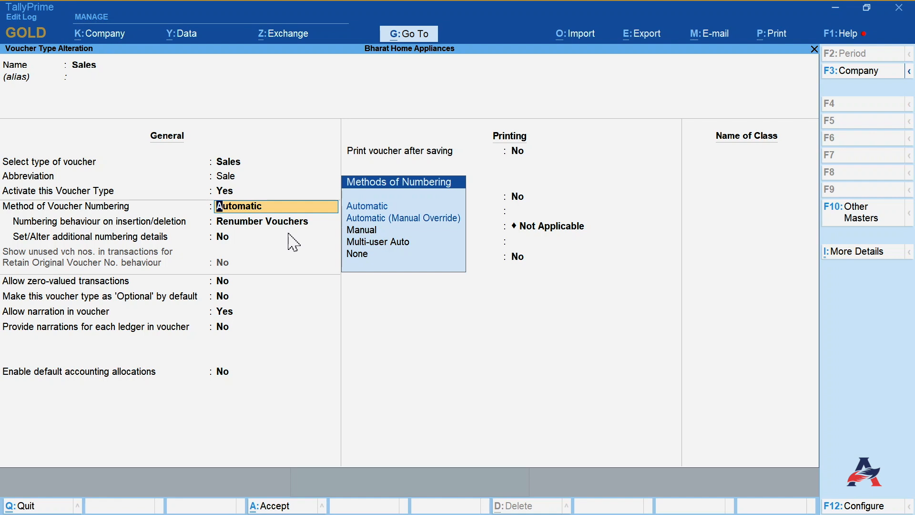
{"action": "left_click", "coordinate": [269, 223]}
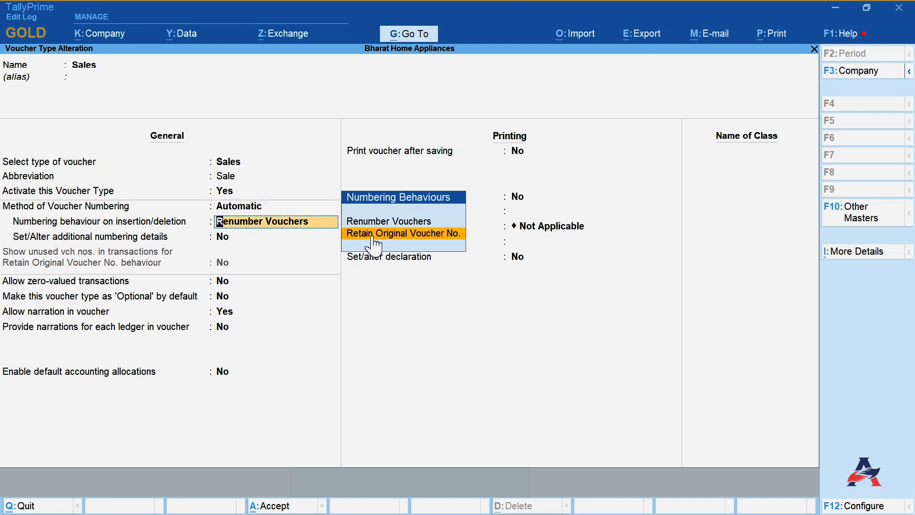
{"action": "key", "text": "Up"}
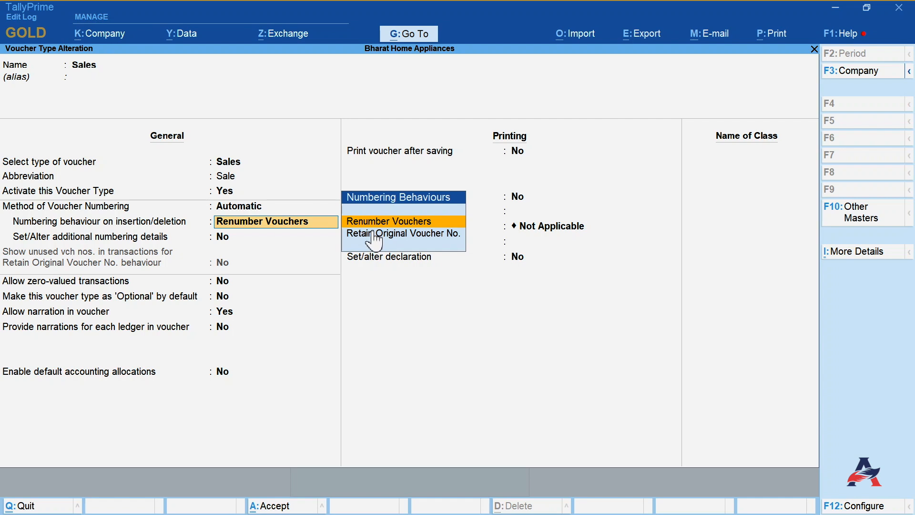
{"action": "left_click", "coordinate": [373, 233]}
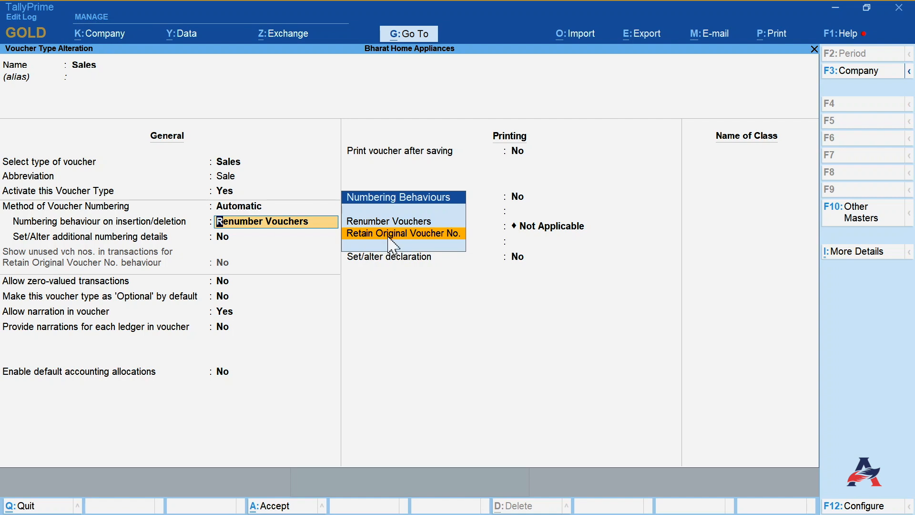
{"action": "left_click", "coordinate": [389, 236]}
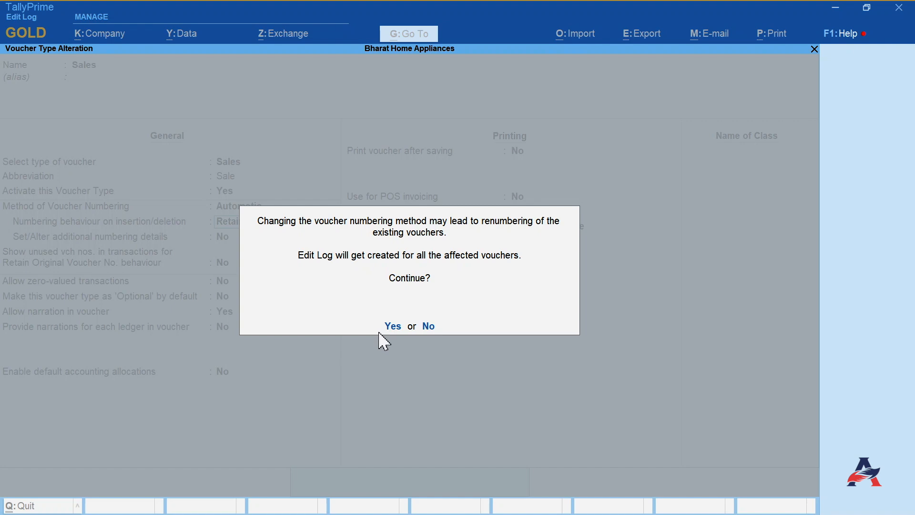
{"action": "left_click", "coordinate": [392, 328]}
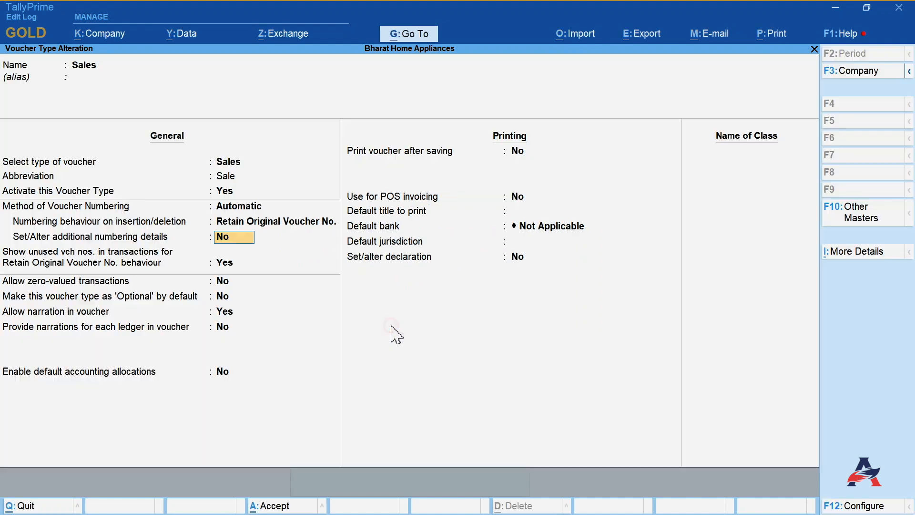
{"action": "left_click", "coordinate": [274, 506]}
{"action": "left_click", "coordinate": [642, 464]}
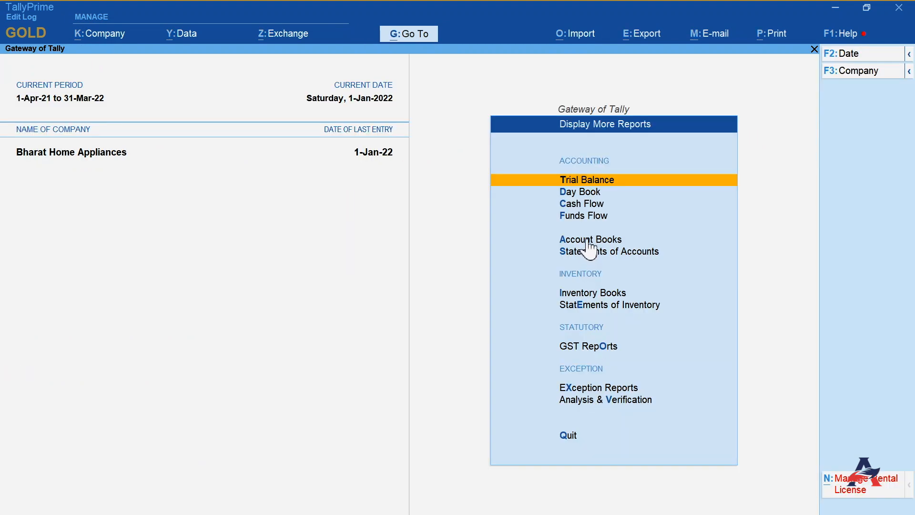
- Delete the 12-May-21 Cash sales voucher number 25 from the Sales A/c ledger vouchers and check the remaining voucher numbers
{"action": "left_click", "coordinate": [589, 239]}
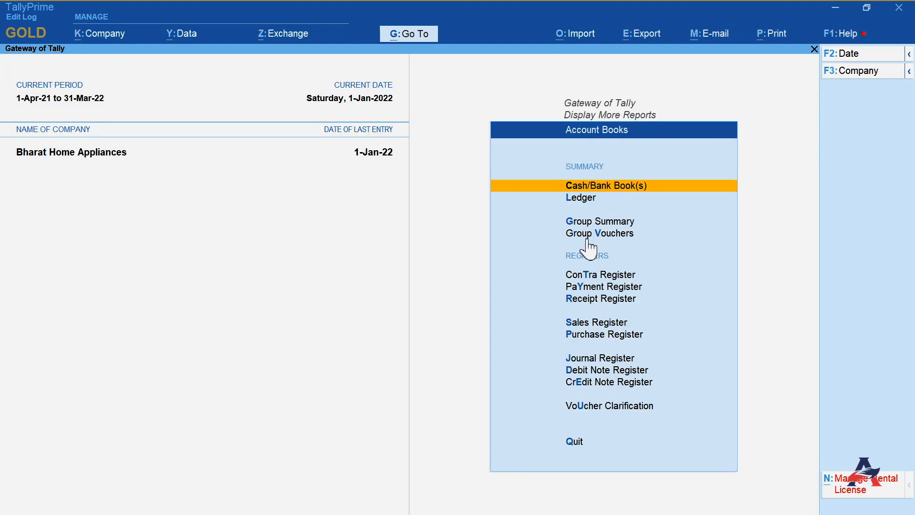
{"action": "left_click", "coordinate": [587, 195]}
{"action": "type", "text": "Sa"}
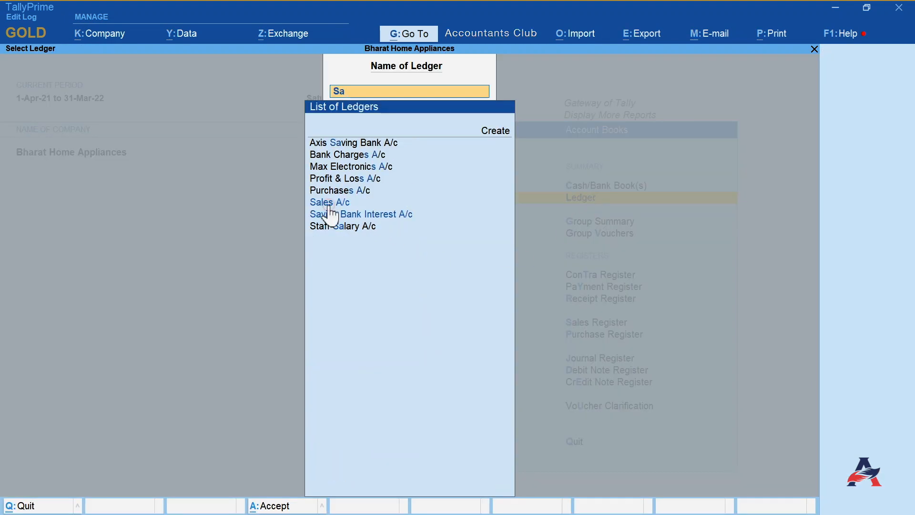
{"action": "left_click", "coordinate": [331, 204]}
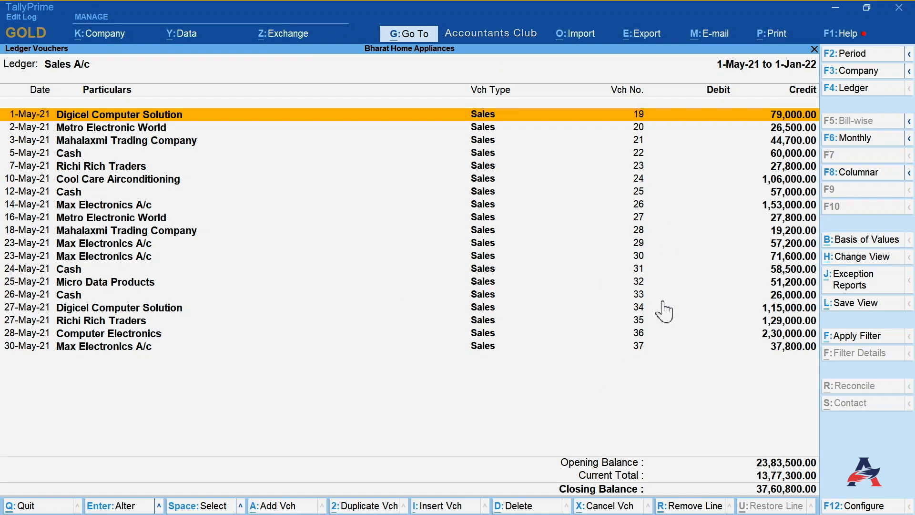
{"action": "left_click", "coordinate": [644, 192]}
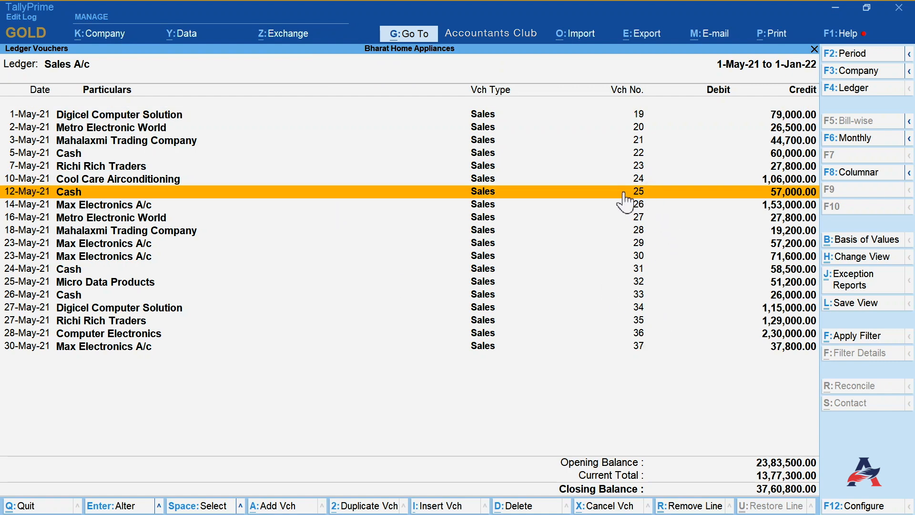
{"action": "left_click", "coordinate": [508, 506]}
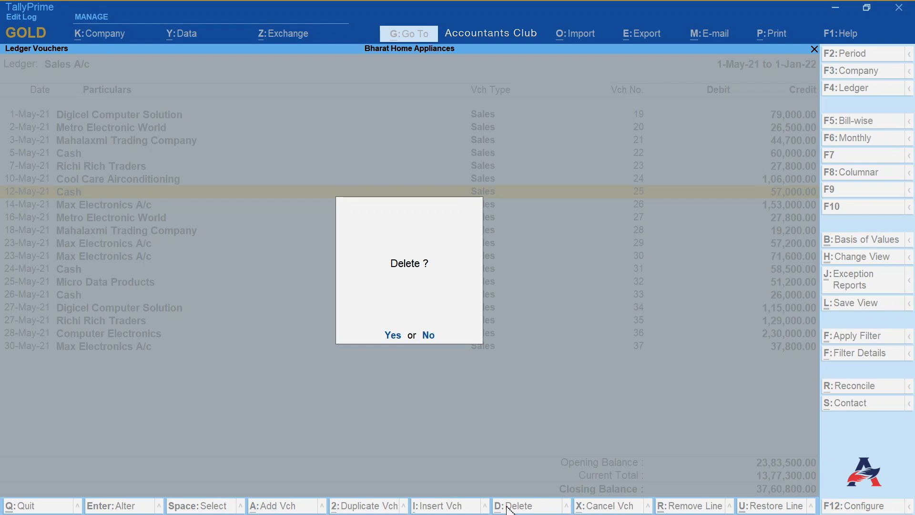
{"action": "left_click", "coordinate": [387, 336]}
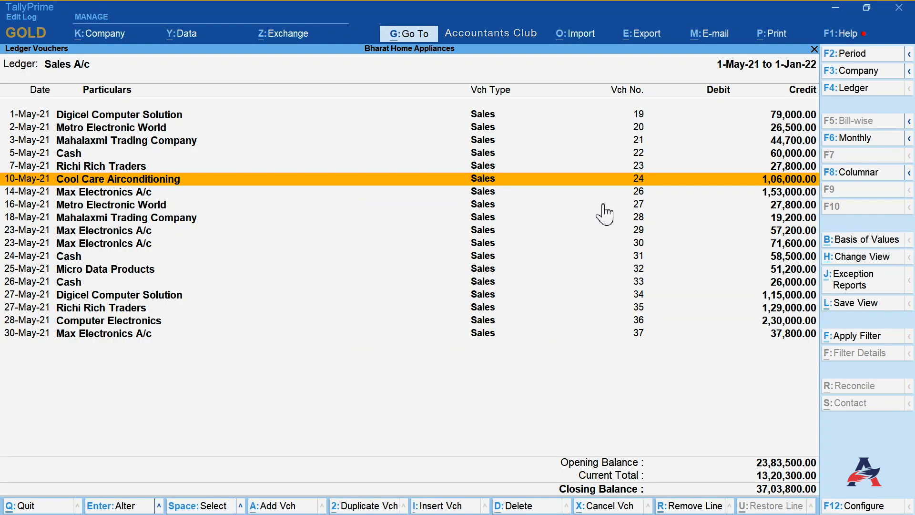
{"action": "left_click", "coordinate": [638, 193]}
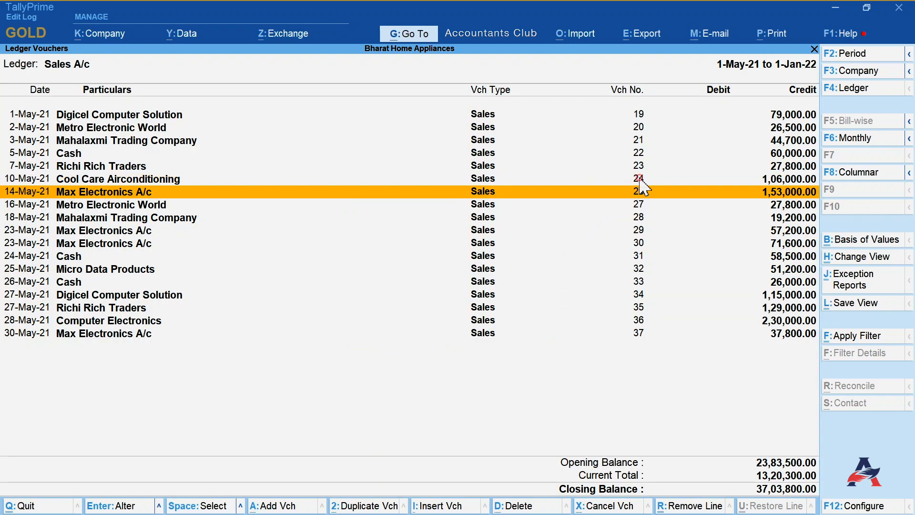
{"action": "left_click", "coordinate": [641, 184]}
{"action": "left_click", "coordinate": [639, 333]}
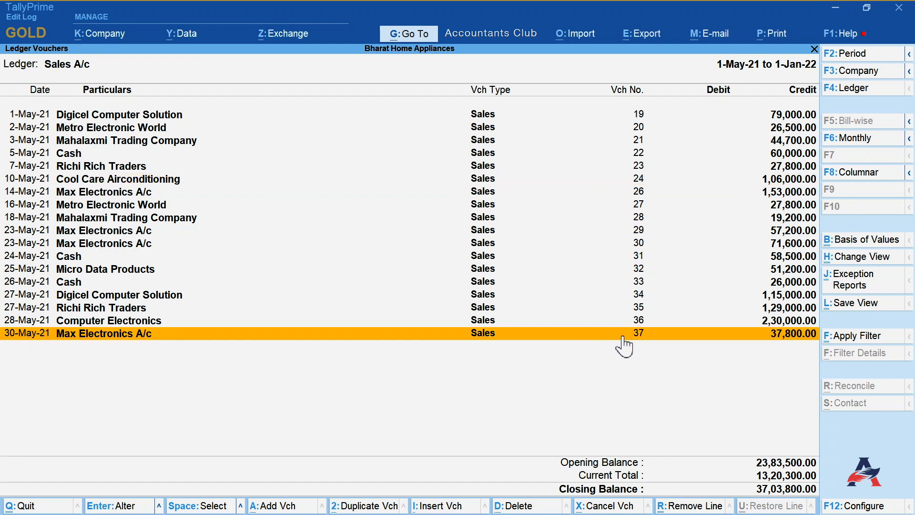
- Delete the 26-May-21 Cash sales voucher number 33 from the Sales A/c ledger vouchers
{"action": "left_click", "coordinate": [638, 284]}
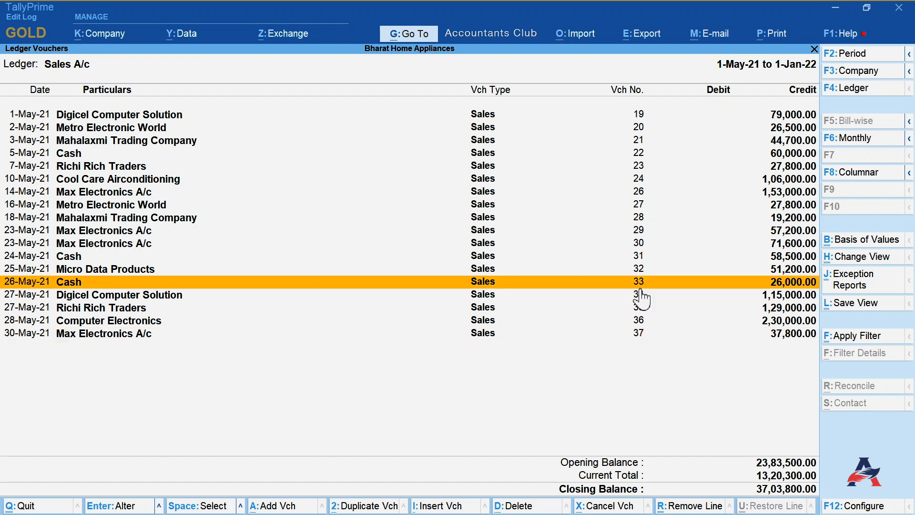
{"action": "left_click", "coordinate": [527, 506]}
{"action": "left_click", "coordinate": [398, 333]}
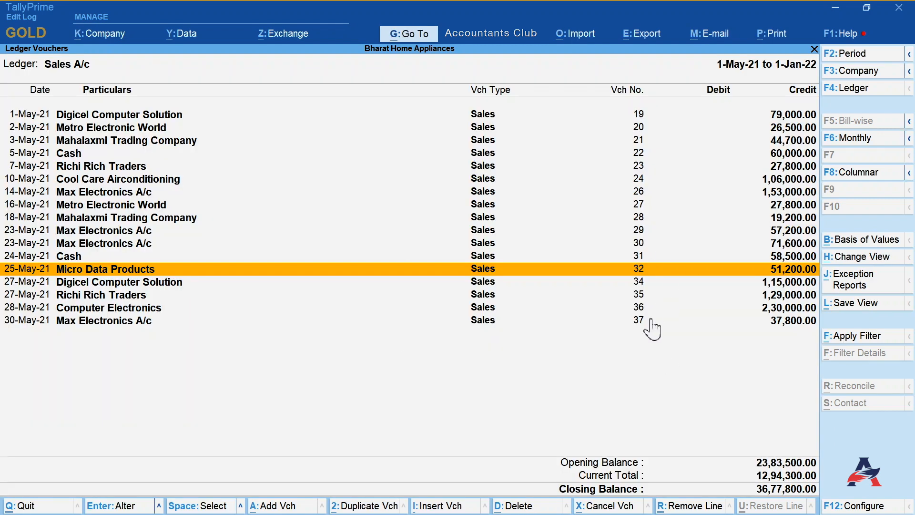
{"action": "left_click", "coordinate": [643, 321]}
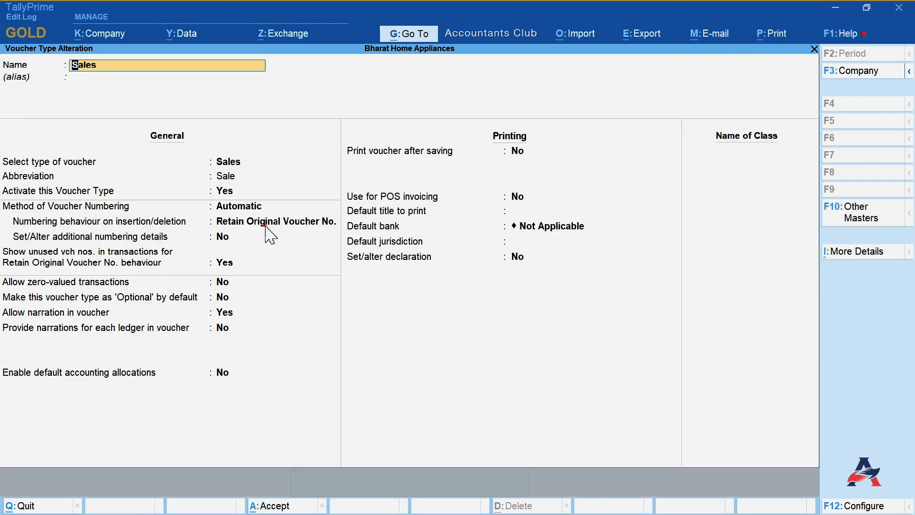
- Set the Sales voucher type's numbering behaviour back to Renumber Vouchers, save, and review the renumbered Sales A/c vouchers
{"action": "left_click", "coordinate": [265, 225]}
{"action": "left_click", "coordinate": [365, 222]}
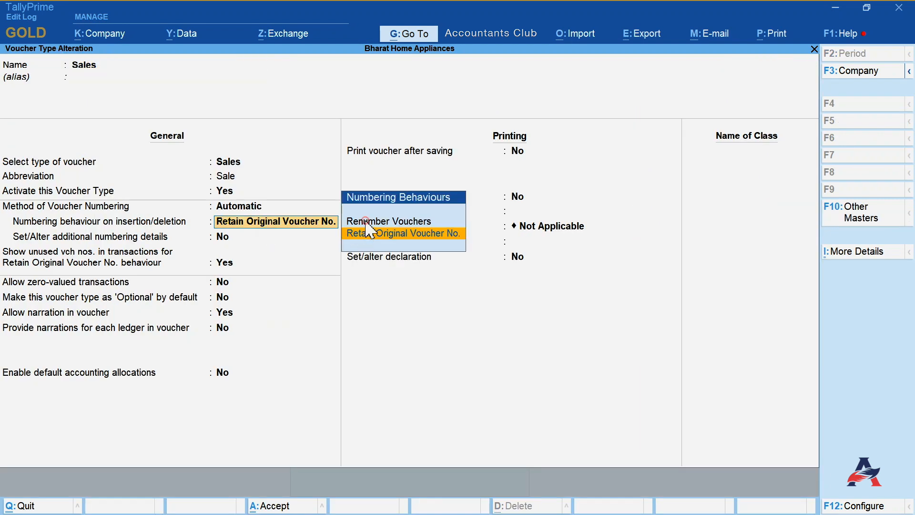
{"action": "left_click", "coordinate": [365, 222]}
{"action": "left_click", "coordinate": [275, 512]}
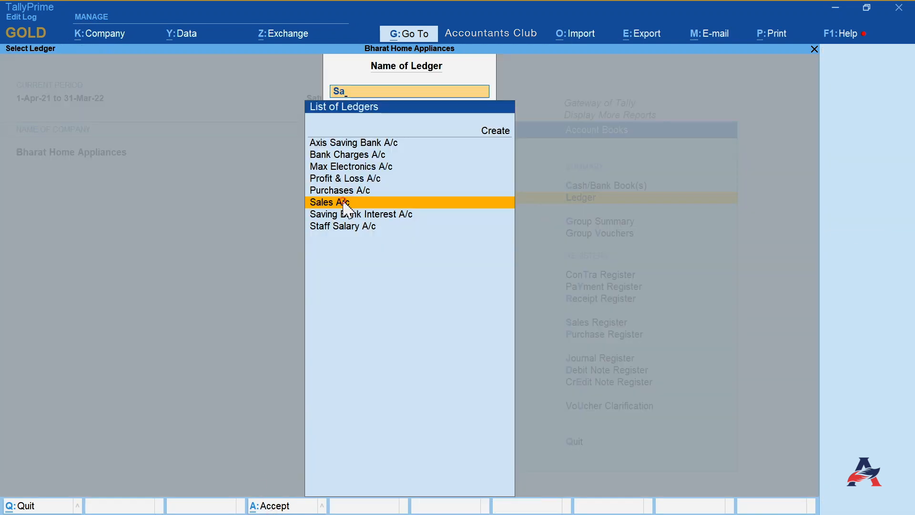
{"action": "left_click", "coordinate": [350, 201]}
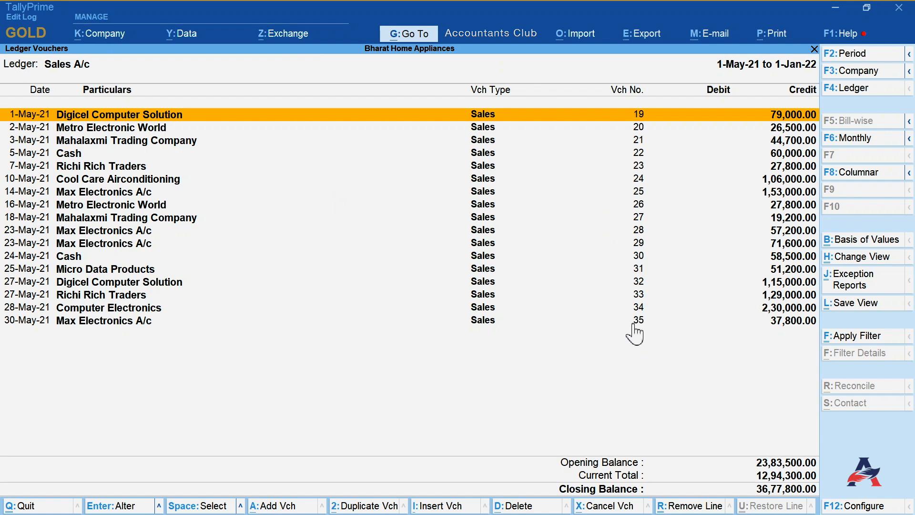
{"action": "left_click", "coordinate": [646, 197]}
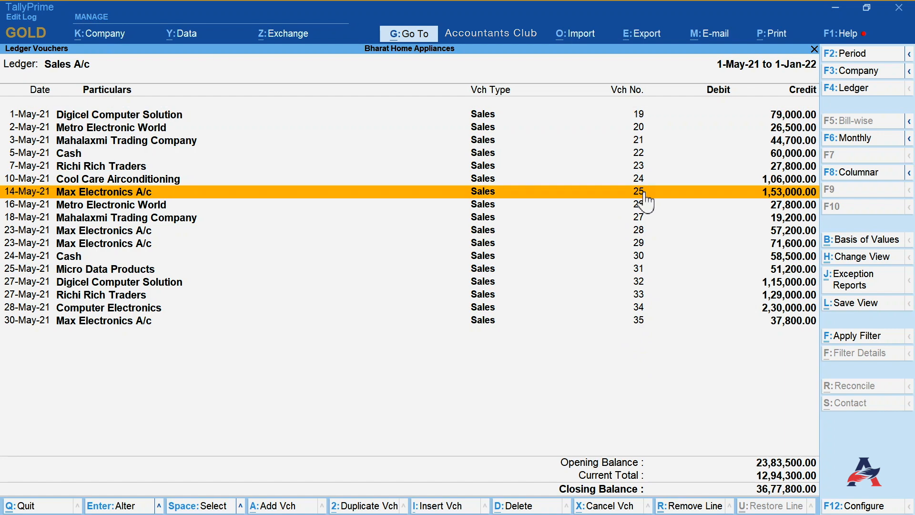
- Open April's payment vouchers from the Statistics report and delete the 30-Apr-21 Videomex International payment voucher number 23
{"action": "key", "text": "Escape"}
{"action": "key", "text": "Escape"}
{"action": "key", "text": "Escape"}
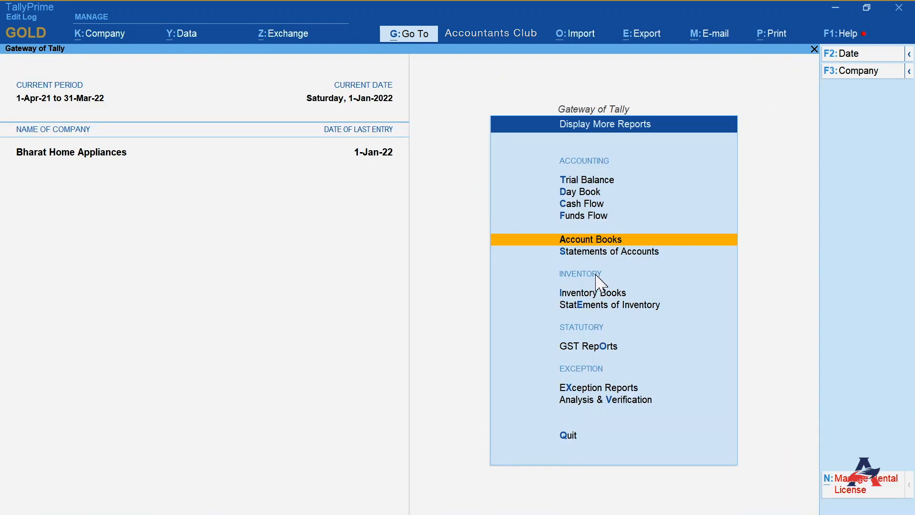
{"action": "left_click", "coordinate": [597, 252]}
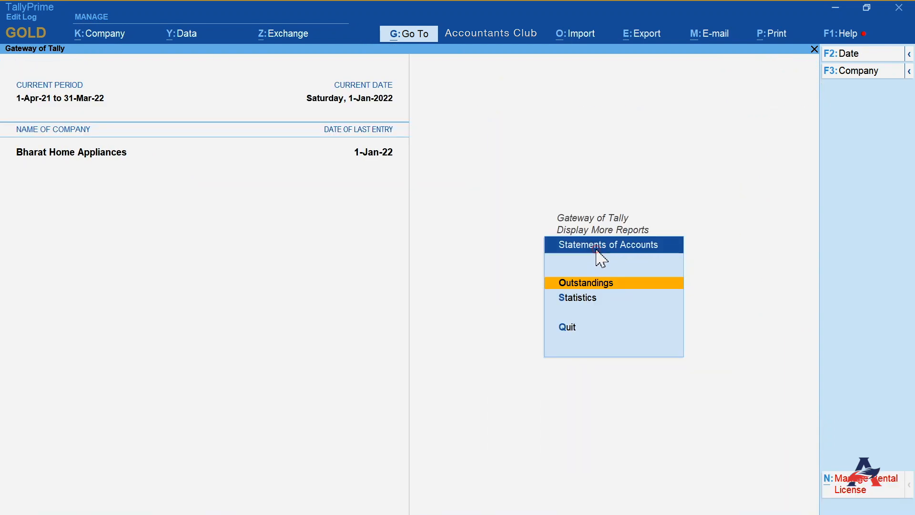
{"action": "left_click", "coordinate": [568, 299]}
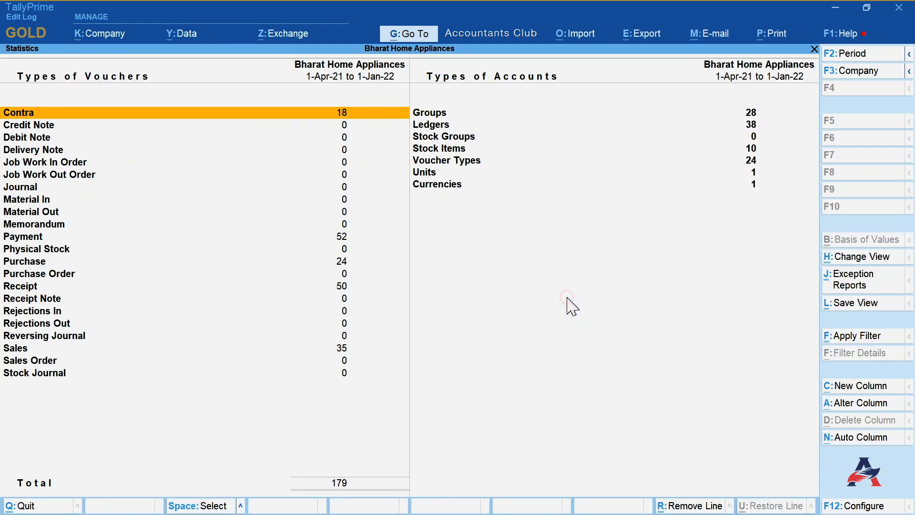
{"action": "left_click", "coordinate": [24, 238]}
{"action": "left_click", "coordinate": [23, 237]}
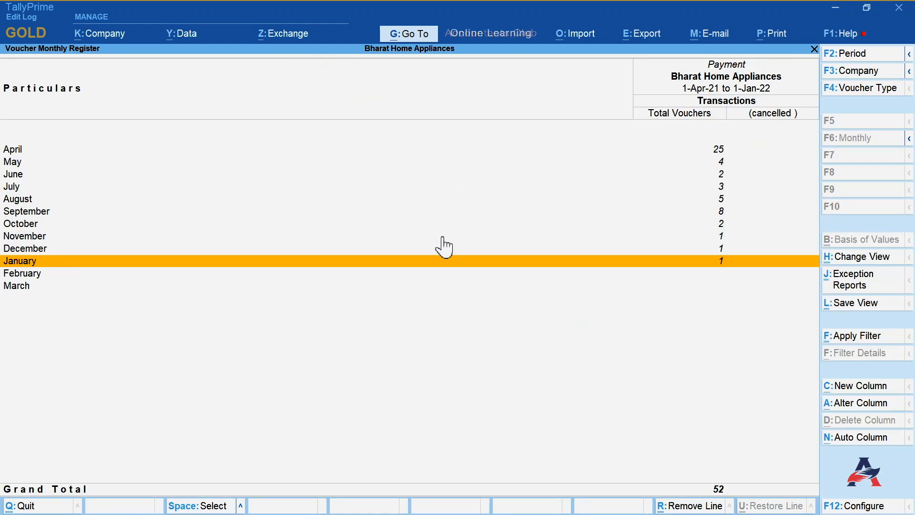
{"action": "left_click", "coordinate": [720, 151]}
{"action": "left_click", "coordinate": [720, 152]}
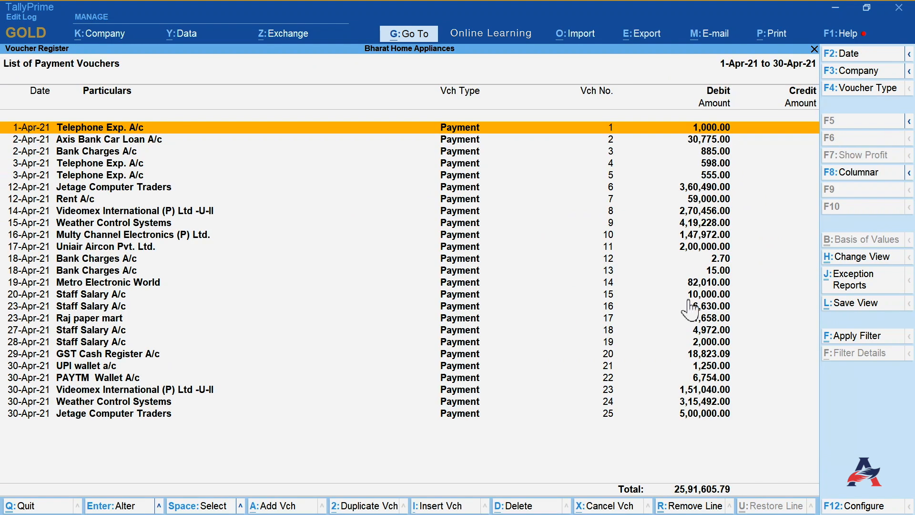
{"action": "left_click", "coordinate": [606, 392]}
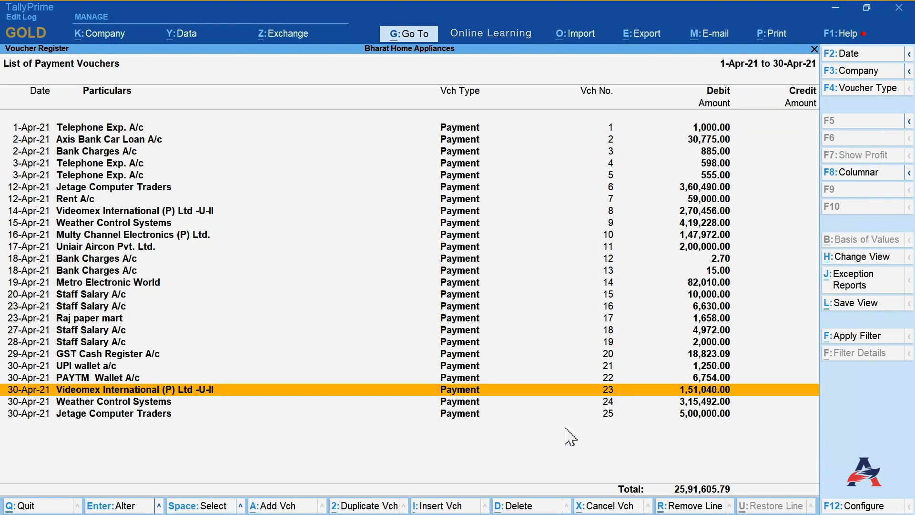
{"action": "left_click", "coordinate": [526, 506]}
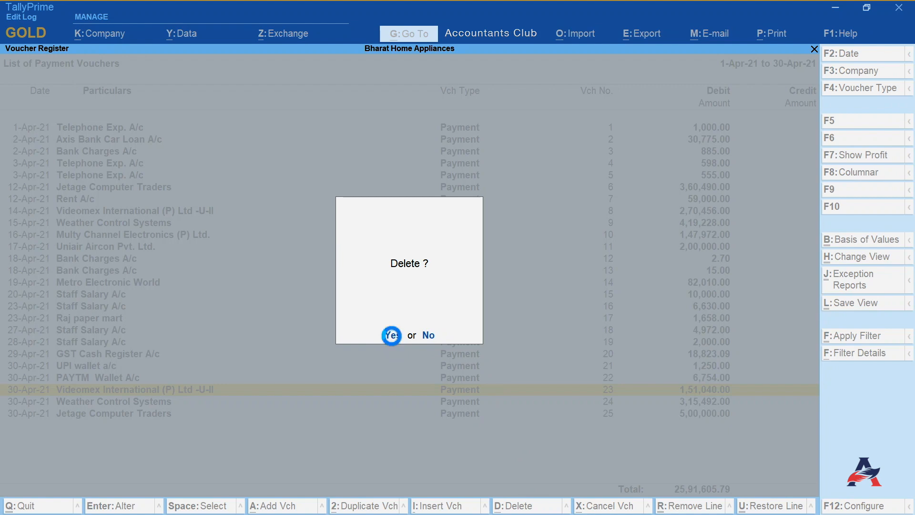
{"action": "left_click", "coordinate": [393, 336]}
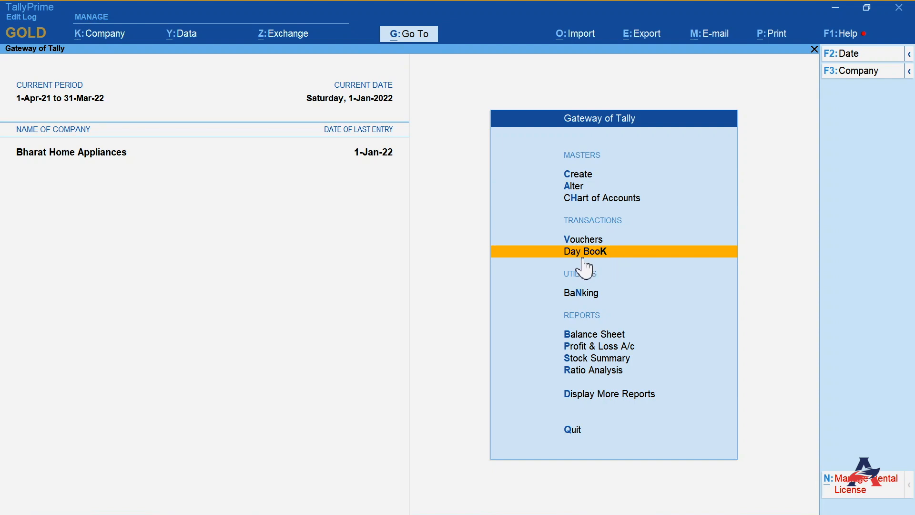
- Open the Day Book and change its period to run from 1-4-2021 to 31-3
{"action": "left_click", "coordinate": [594, 251]}
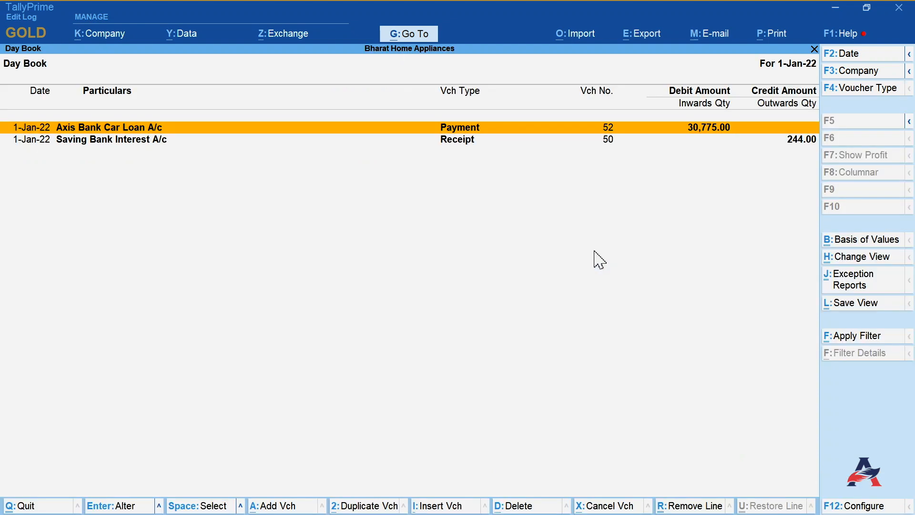
{"action": "left_click", "coordinate": [909, 54]}
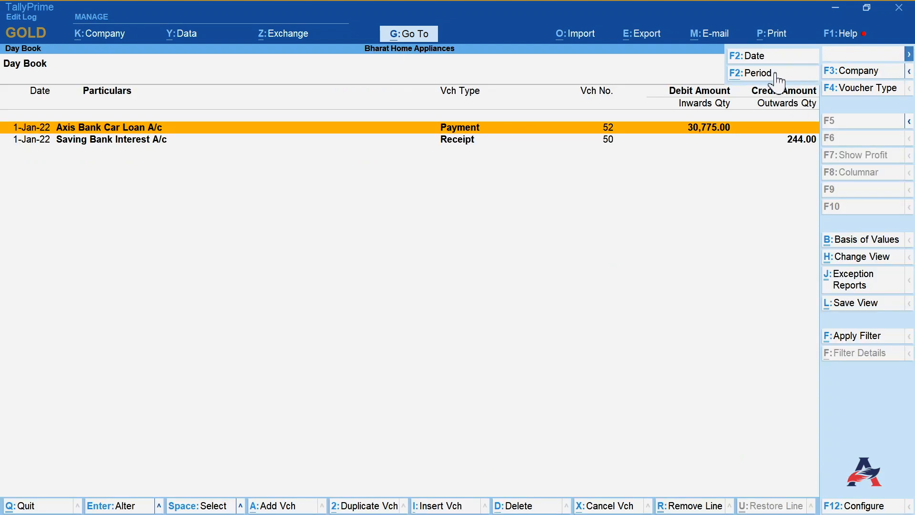
{"action": "left_click", "coordinate": [775, 75]}
{"action": "type", "text": "1-4-2021"}
{"action": "key", "text": "Return"}
{"action": "type", "text": "31"}
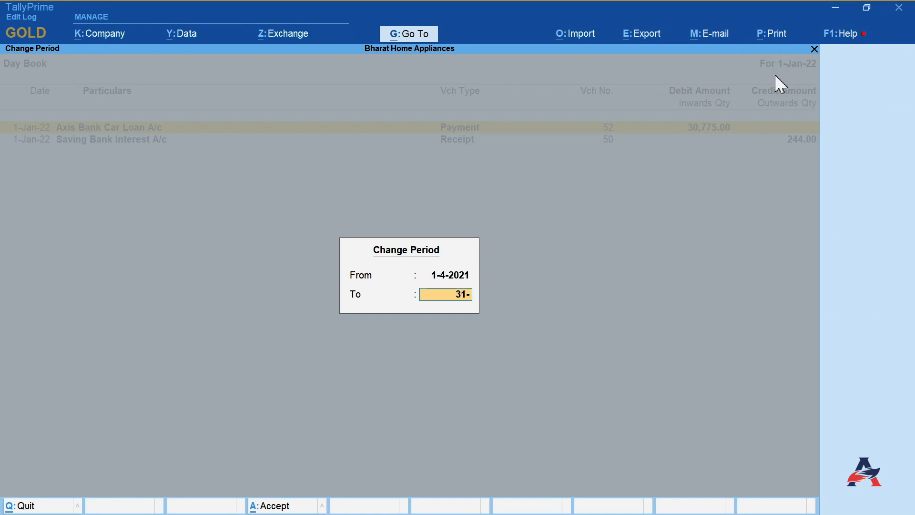
{"action": "type", "text": "-3"}
{"action": "key", "text": "Return"}
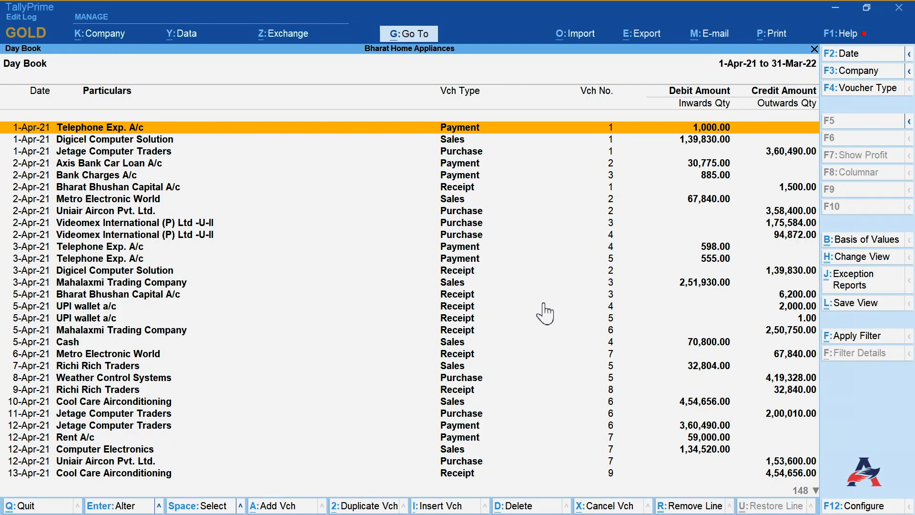
- Filter the Day Book vouchers with a basic filter looking for 5000
{"action": "key", "text": "Down"}
{"action": "key", "text": "Down"}
{"action": "key", "text": "Down"}
{"action": "key", "text": "Down"}
{"action": "key", "text": "Down"}
{"action": "key", "text": "Down"}
{"action": "key", "text": "Down"}
{"action": "key", "text": "Down"}
{"action": "key", "text": "Down"}
{"action": "key", "text": "Down"}
{"action": "key", "text": "Down"}
{"action": "key", "text": "Down"}
{"action": "key", "text": "Down"}
{"action": "key", "text": "Down"}
{"action": "key", "text": "Down"}
{"action": "key", "text": "Down"}
{"action": "key", "text": "Down"}
{"action": "key", "text": "Down"}
{"action": "key", "text": "Down"}
{"action": "key", "text": "Down"}
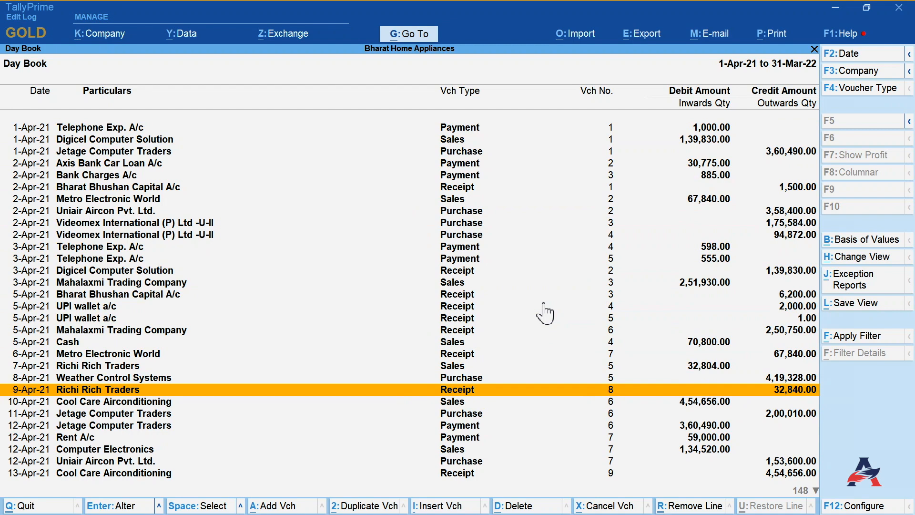
{"action": "left_click", "coordinate": [858, 338]}
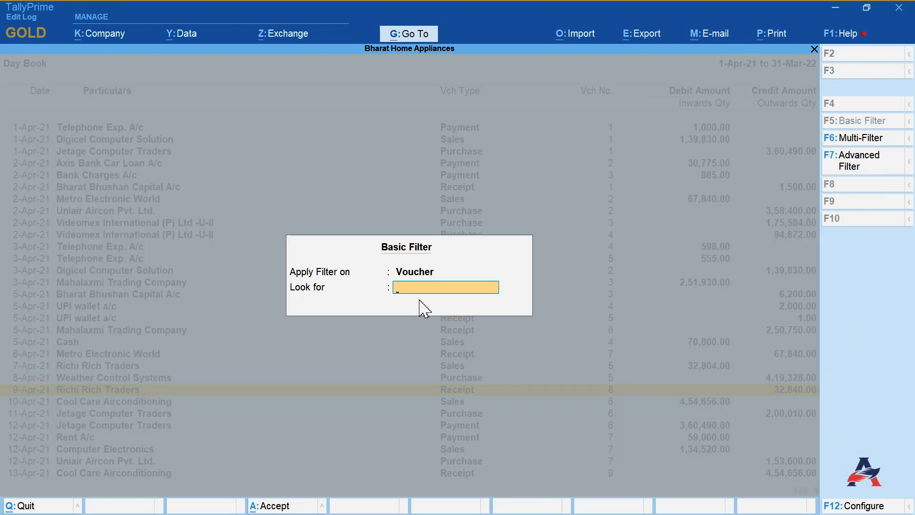
{"action": "type", "text": "5000"}
{"action": "key", "text": "Return"}
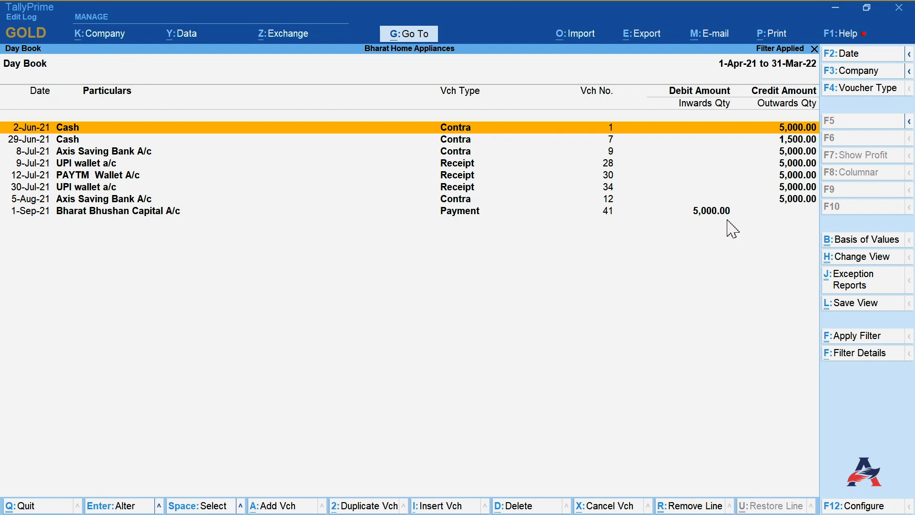
- Filter the Day Book vouchers with a basic filter looking for Videomex, then clear it
{"action": "left_click", "coordinate": [851, 340]}
{"action": "left_click", "coordinate": [851, 340]}
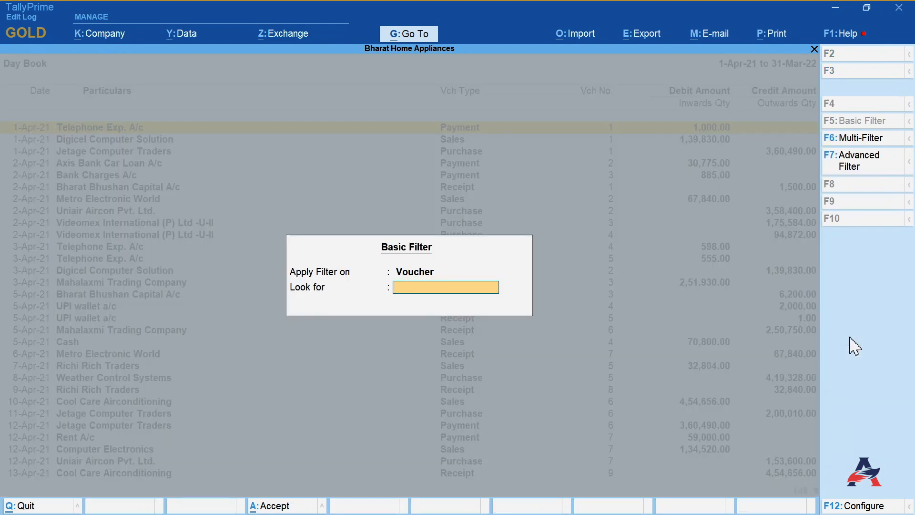
{"action": "type", "text": "Videomex"}
{"action": "key", "text": "Return"}
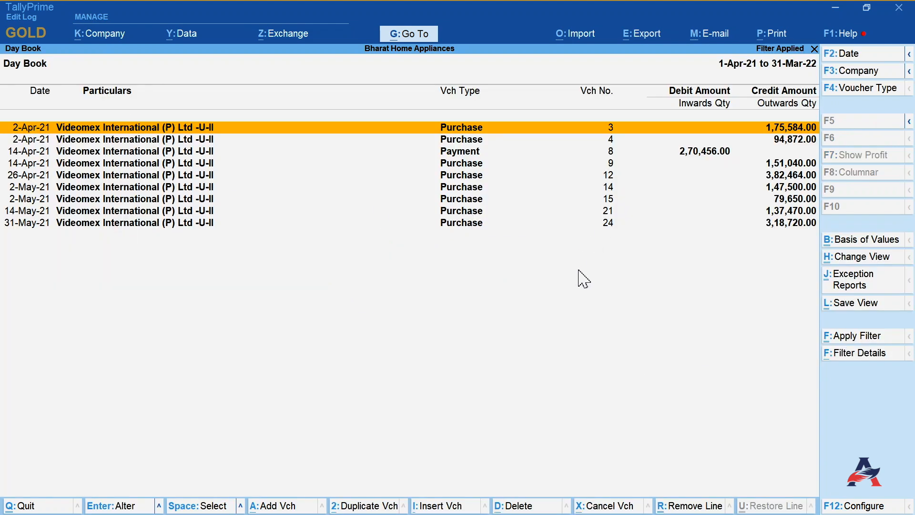
{"action": "key", "text": "Escape"}
- Filter the Day Book vouchers with a basic filter looking for Sales, then clear it
{"action": "left_click", "coordinate": [871, 334]}
{"action": "type", "text": "Sales"}
{"action": "key", "text": "Return"}
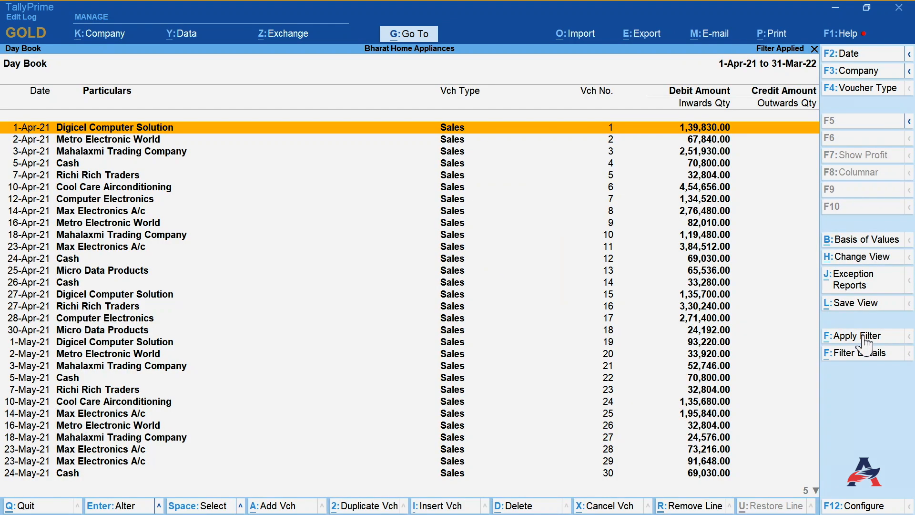
{"action": "key", "text": "Escape"}
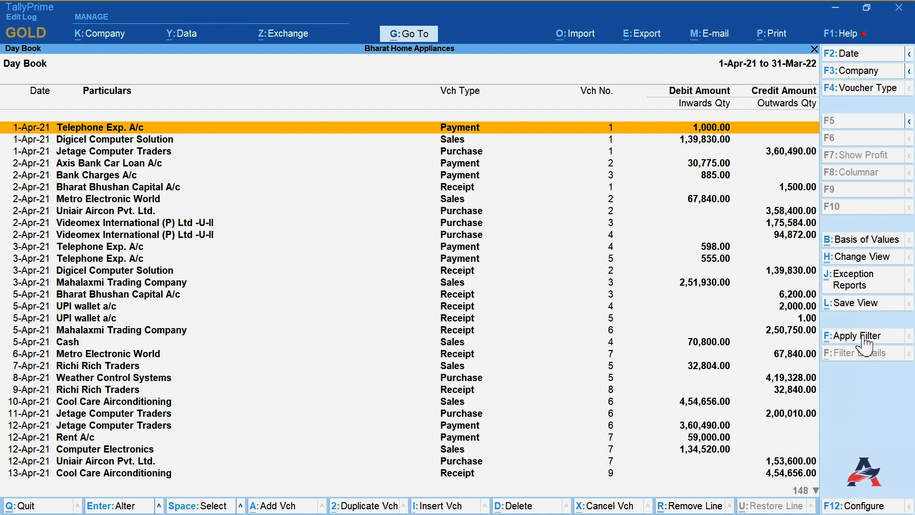
- Apply an advanced filter showing vouchers whose Ledger Amount is greater than 100000
{"action": "left_click", "coordinate": [865, 337]}
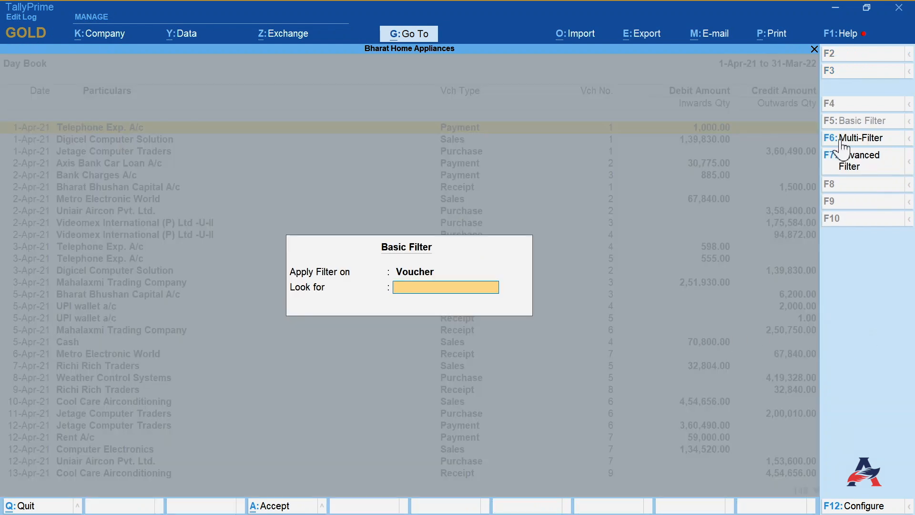
{"action": "left_click", "coordinate": [865, 164]}
{"action": "key", "text": "BackSpace"}
{"action": "key", "text": "BackSpace"}
{"action": "key", "text": "BackSpace"}
{"action": "key", "text": "Return"}
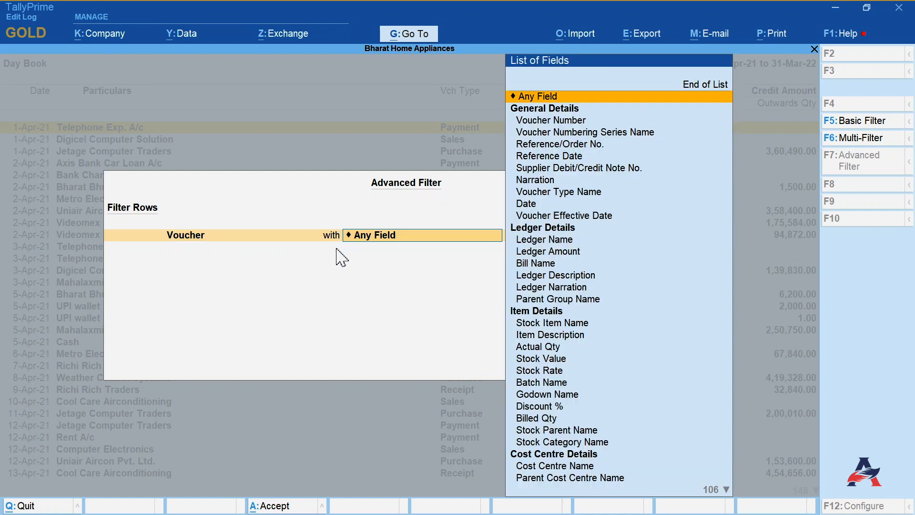
{"action": "key", "text": "Down"}
{"action": "key", "text": "Down"}
{"action": "key", "text": "Down"}
{"action": "key", "text": "Down"}
{"action": "key", "text": "Down"}
{"action": "key", "text": "Down"}
{"action": "key", "text": "Down"}
{"action": "key", "text": "Down"}
{"action": "key", "text": "Down"}
{"action": "key", "text": "Down"}
{"action": "key", "text": "Down"}
{"action": "key", "text": "Down"}
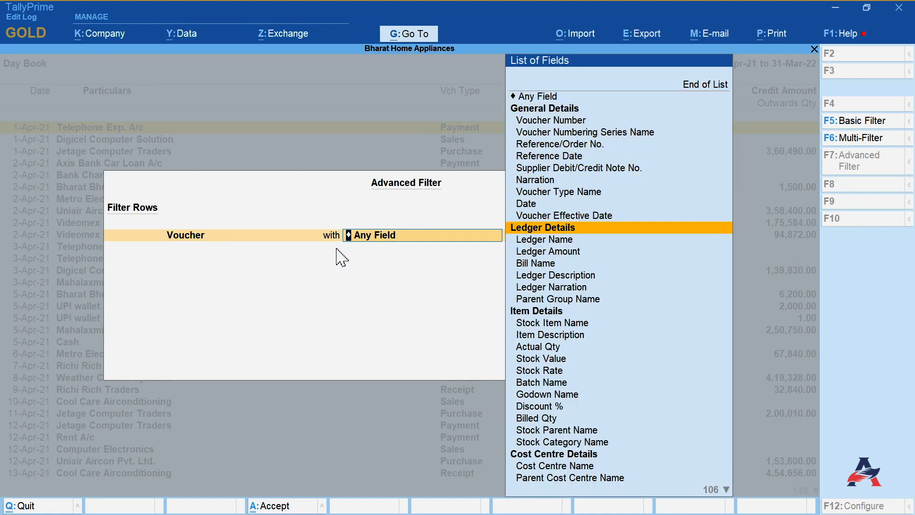
{"action": "key", "text": "Down"}
{"action": "key", "text": "Return"}
{"action": "key", "text": "Down"}
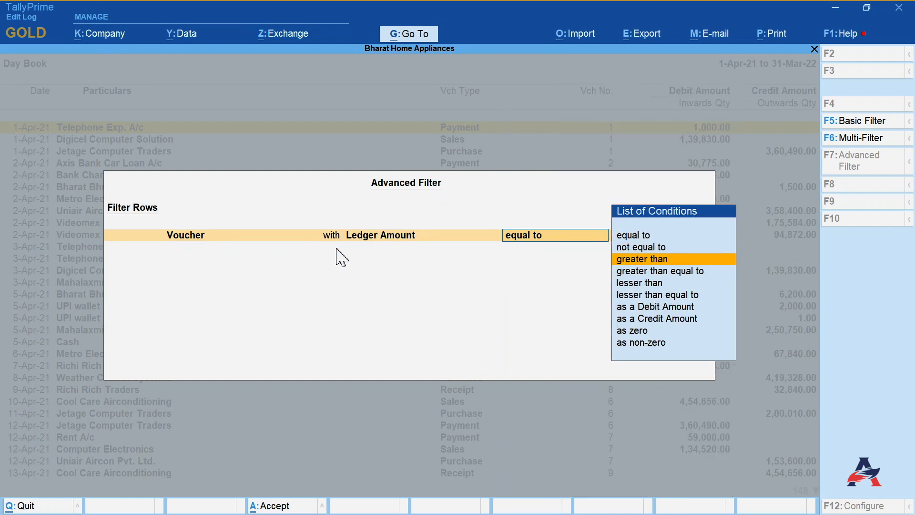
{"action": "key", "text": "Down"}
{"action": "key", "text": "Return"}
{"action": "type", "text": "100000"}
{"action": "key", "text": "Return"}
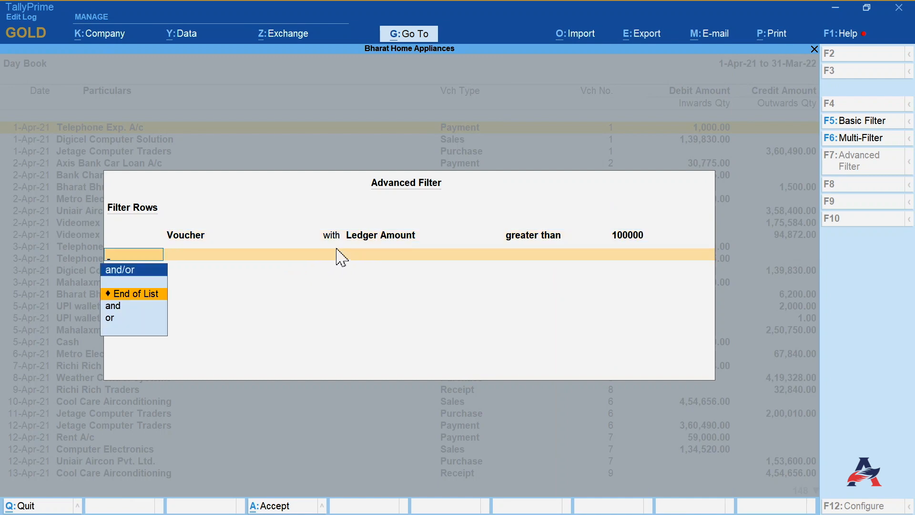
{"action": "key", "text": "Return"}
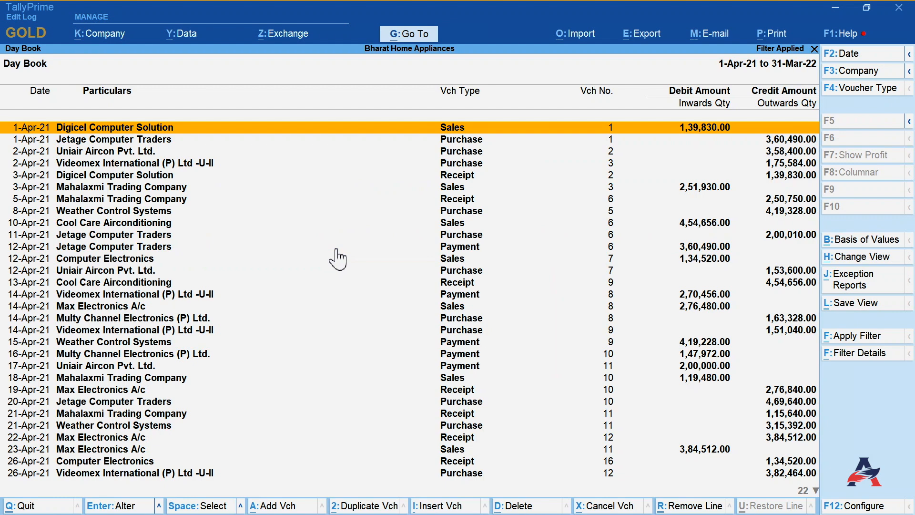
- Add a multi-filter condition requiring Ledger Name starting with Sale alongside the Ledger Amount greater than 100000 condition
{"action": "left_click", "coordinate": [857, 339]}
{"action": "left_click", "coordinate": [850, 141]}
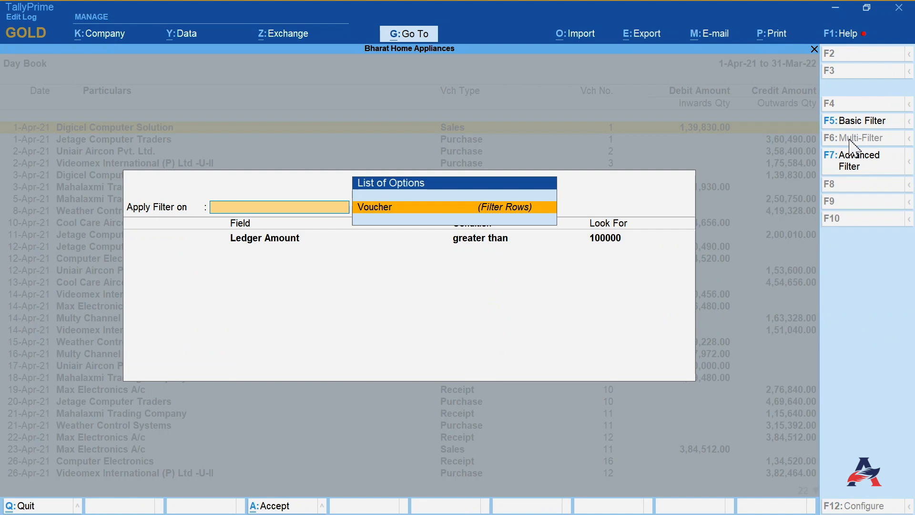
{"action": "key", "text": "Return"}
{"action": "key", "text": "Return"}
{"action": "key", "text": "Return"}
{"action": "key", "text": "Return"}
{"action": "key", "text": "Down"}
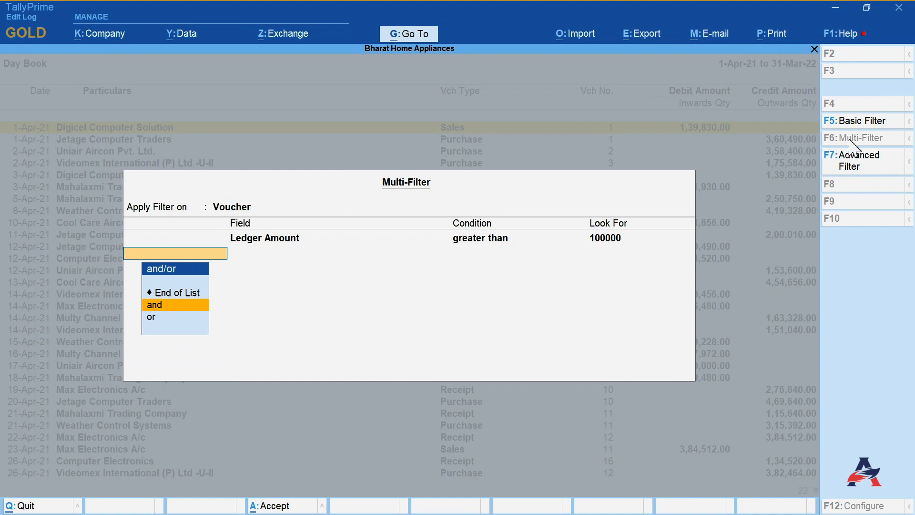
{"action": "key", "text": "Return"}
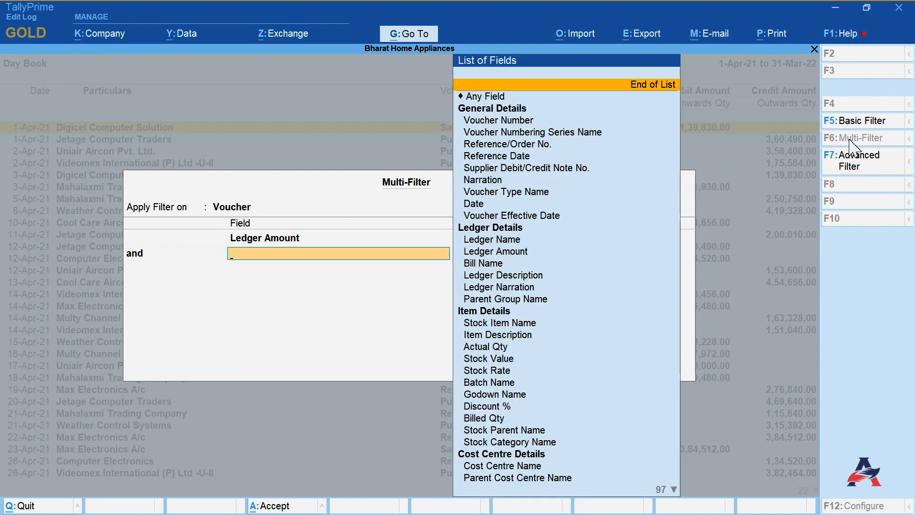
{"action": "key", "text": "Down"}
{"action": "key", "text": "Down"}
{"action": "key", "text": "Down"}
{"action": "key", "text": "Down"}
{"action": "key", "text": "Down"}
{"action": "key", "text": "Down"}
{"action": "key", "text": "Down"}
{"action": "key", "text": "Down"}
{"action": "key", "text": "Down"}
{"action": "key", "text": "Down"}
{"action": "key", "text": "Down"}
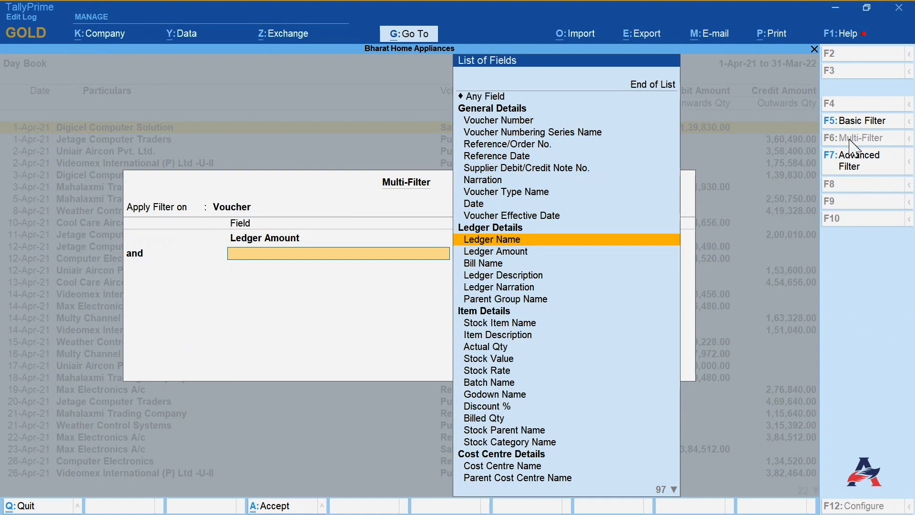
{"action": "key", "text": "Return"}
{"action": "type", "text": "s"}
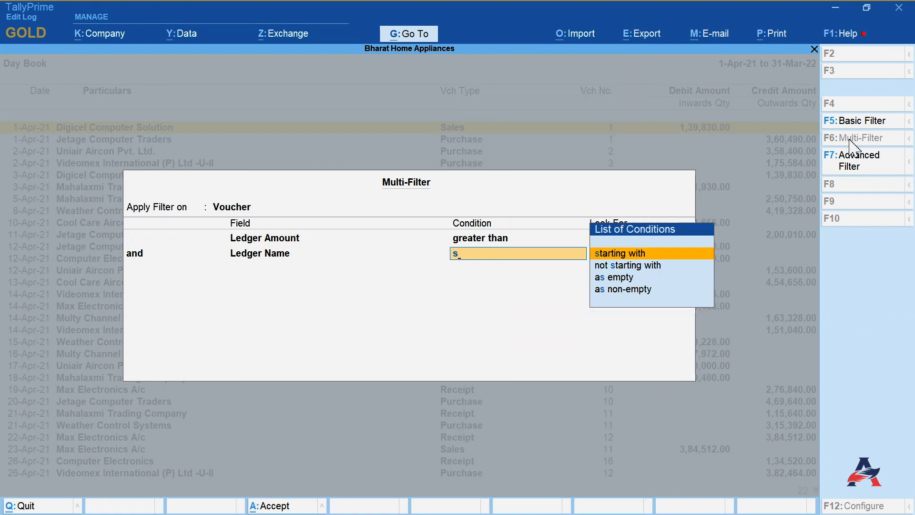
{"action": "key", "text": "Return"}
{"action": "type", "text": "Sale"}
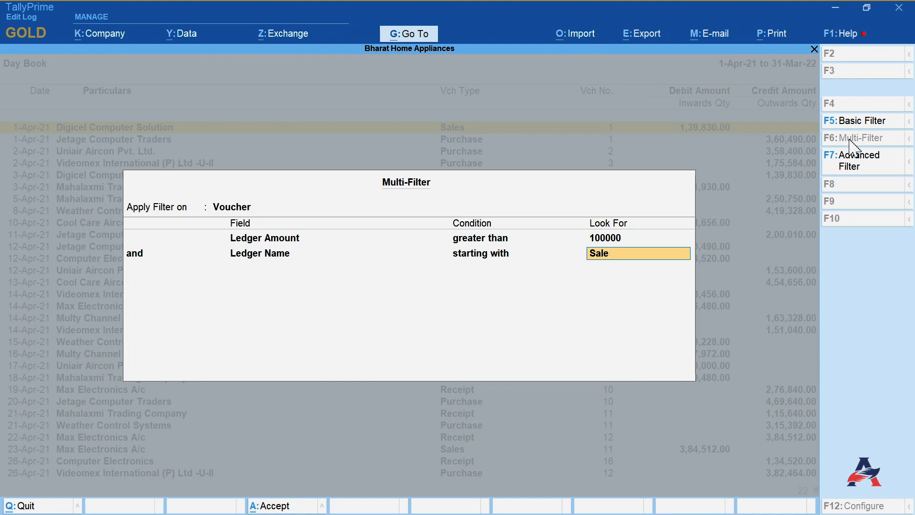
{"action": "key", "text": "Return"}
{"action": "key", "text": "Return"}
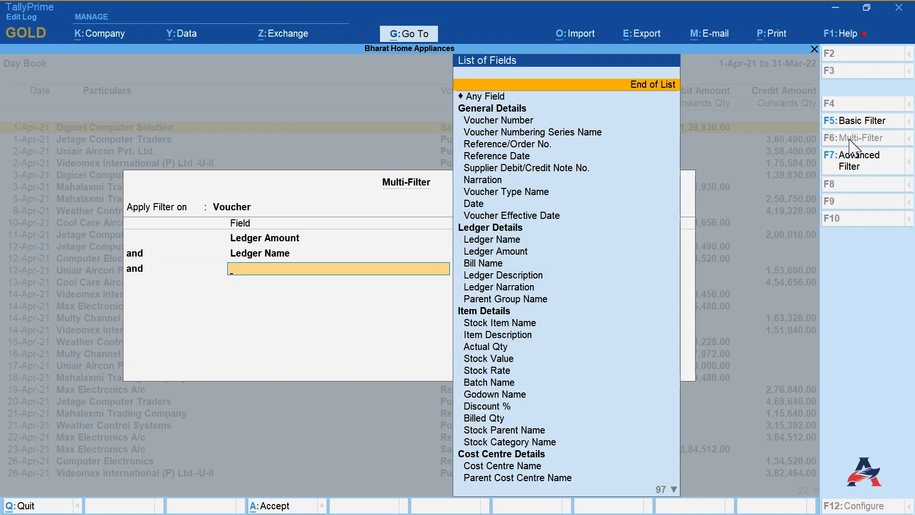
{"action": "key", "text": "Return"}
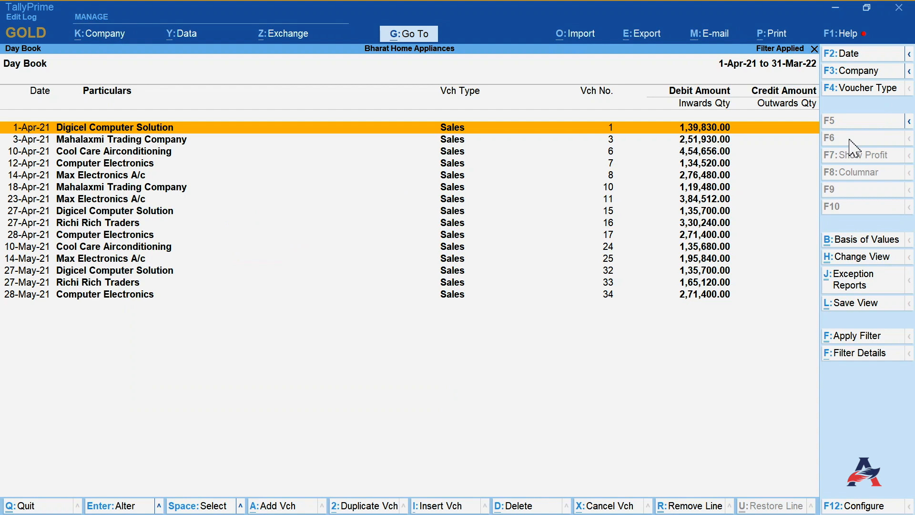
- Close the Day Book and open the Sales A/c ledger vouchers
{"action": "key", "text": "Escape"}
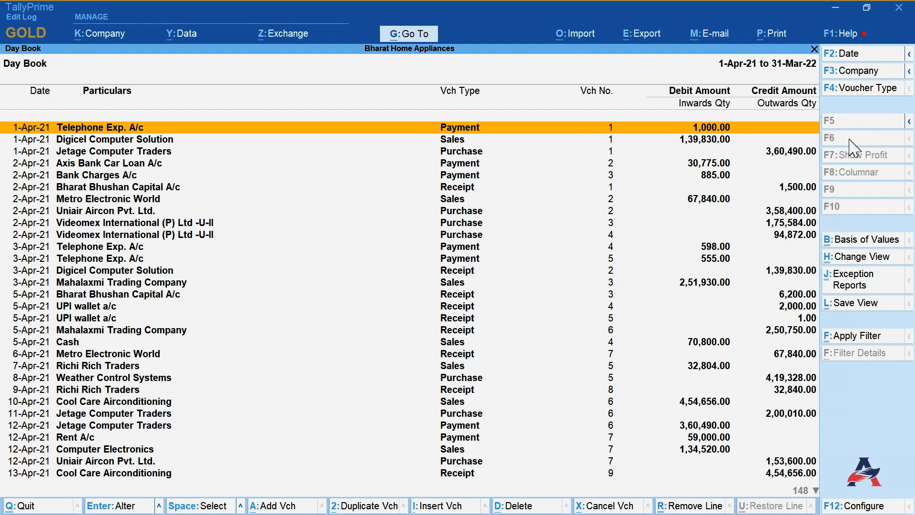
{"action": "key", "text": "Escape"}
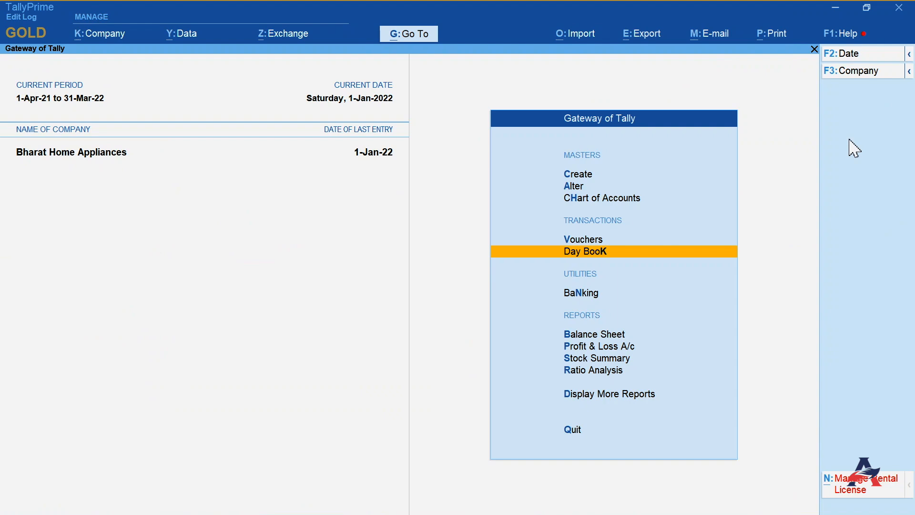
{"action": "type", "text": "dalSa"}
{"action": "key", "text": "Return"}
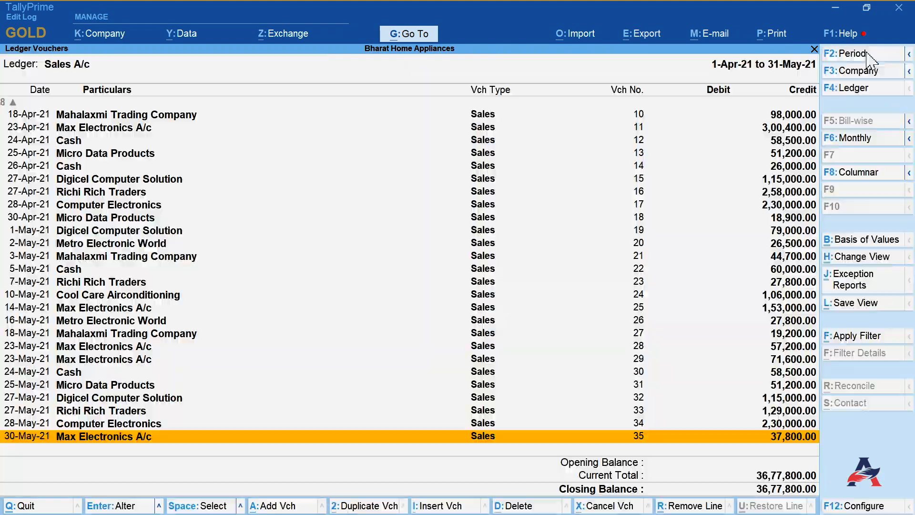
- Filter the Sales A/c ledger vouchers with a basic filter looking for Cash
{"action": "key", "text": "F5"}
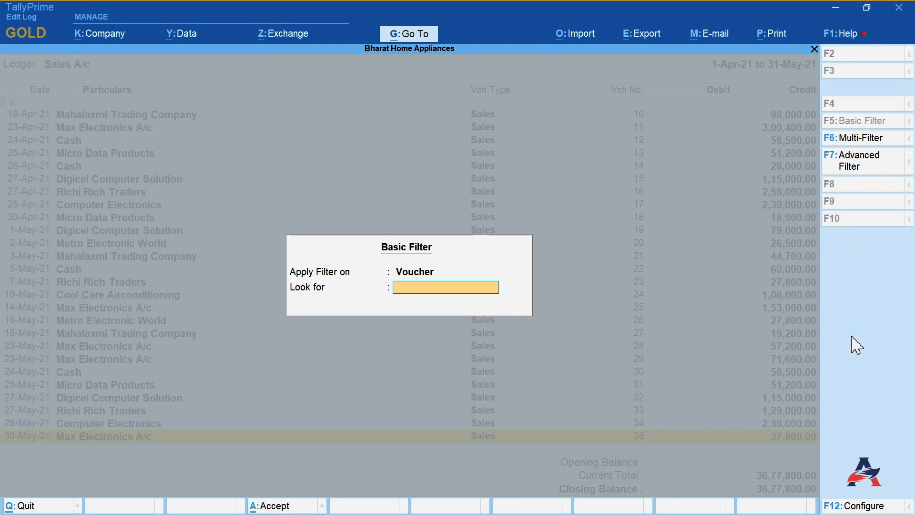
{"action": "type", "text": "Cash"}
{"action": "key", "text": "Return"}
{"action": "key", "text": "F7"}
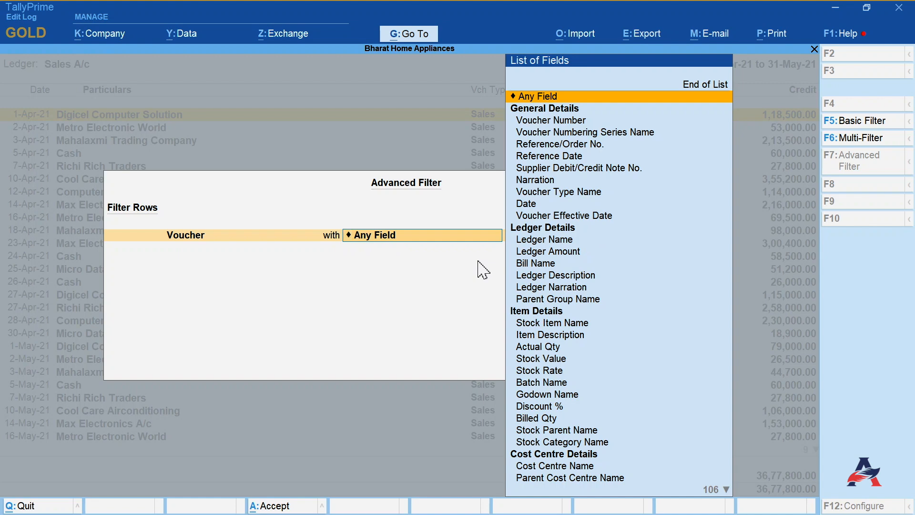
{"action": "key", "text": "Up"}
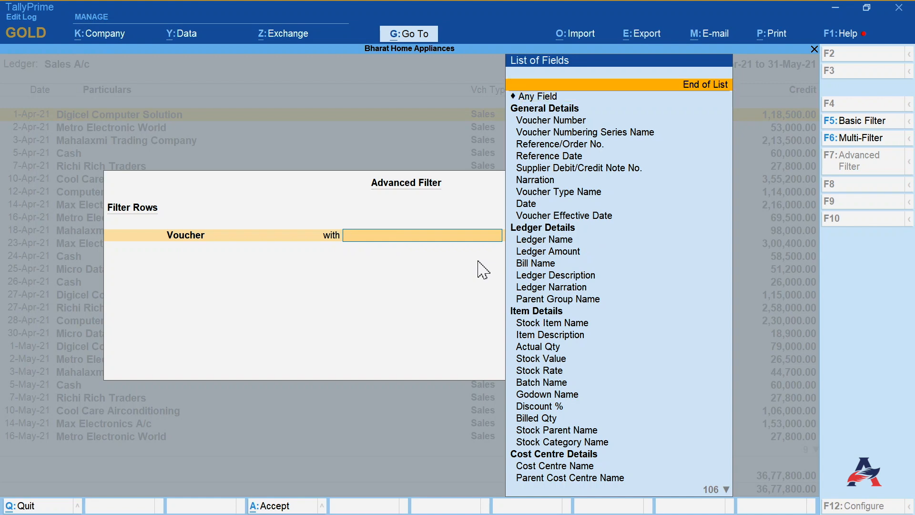
{"action": "key", "text": "Return"}
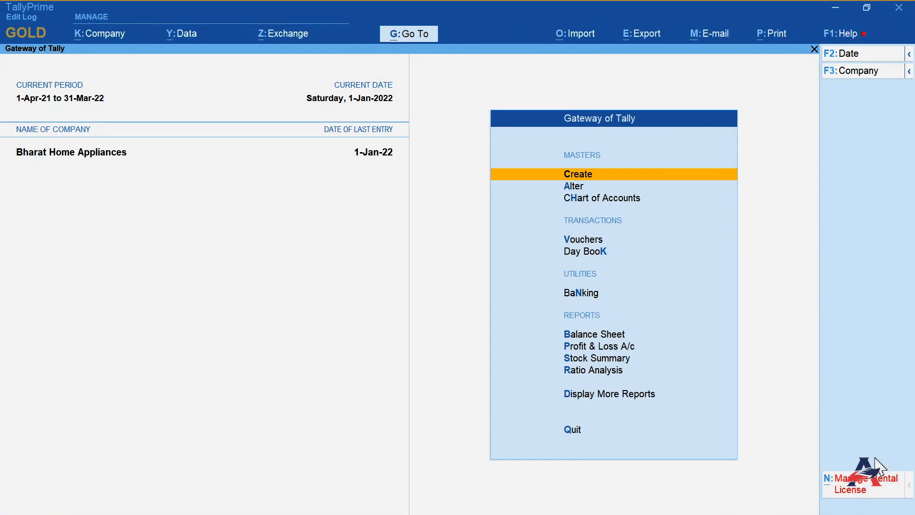
{"action": "key", "text": "Down"}
{"action": "key", "text": "Down"}
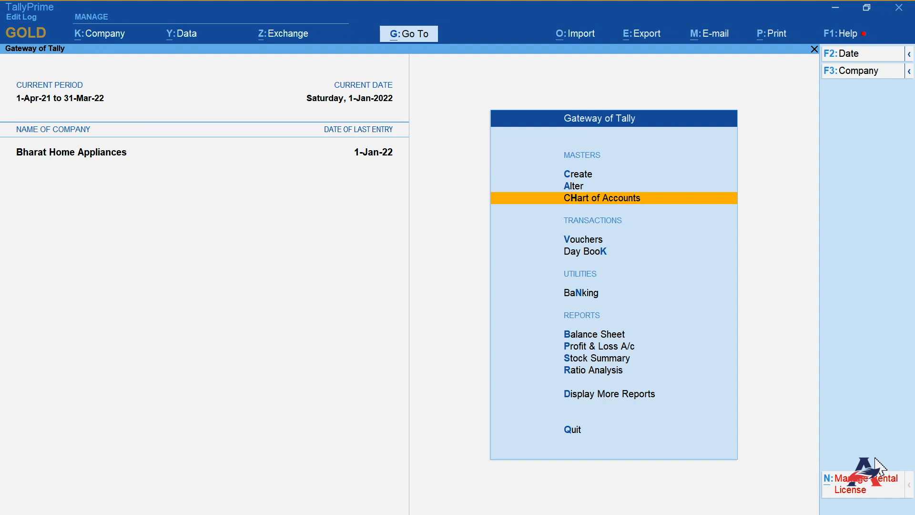
- Open the Sales Register from the account books reports and drill into the May sales vouchers
{"action": "key", "text": "d"}
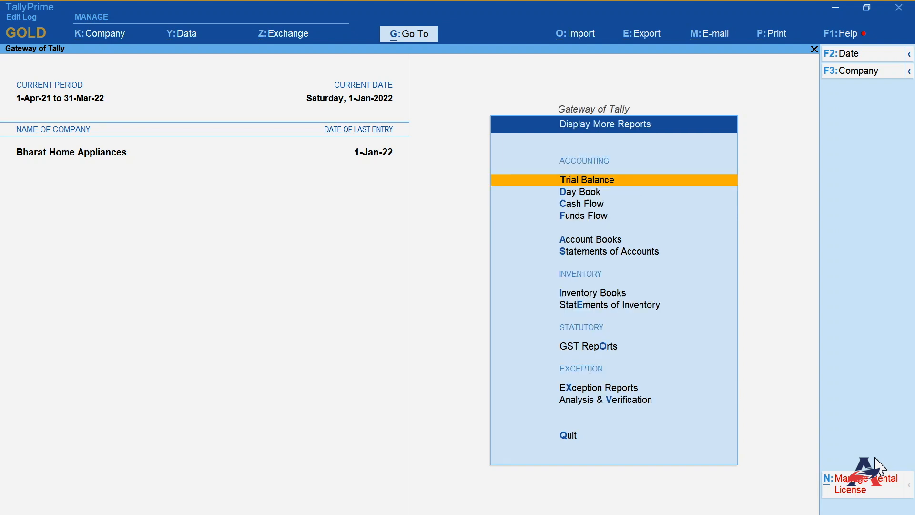
{"action": "key", "text": "Down"}
{"action": "key", "text": "Down"}
{"action": "key", "text": "Down"}
{"action": "key", "text": "Down"}
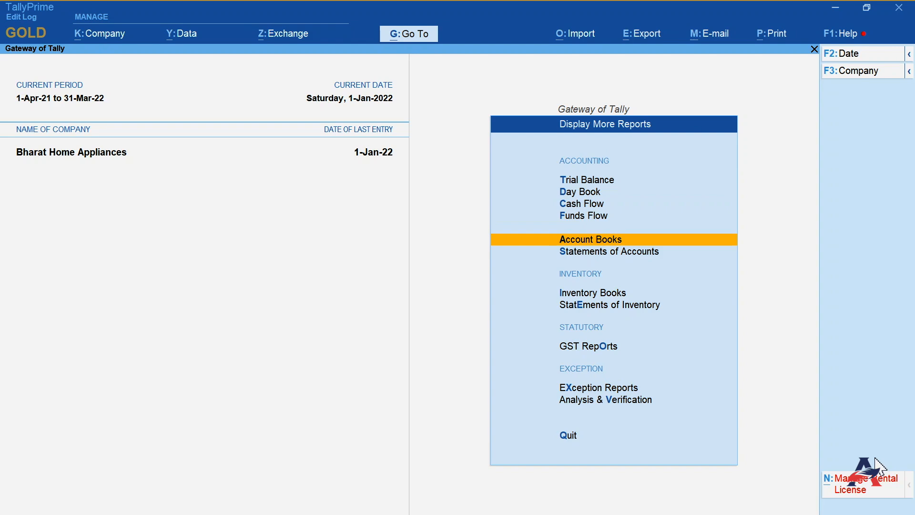
{"action": "key", "text": "Return"}
{"action": "key", "text": "s"}
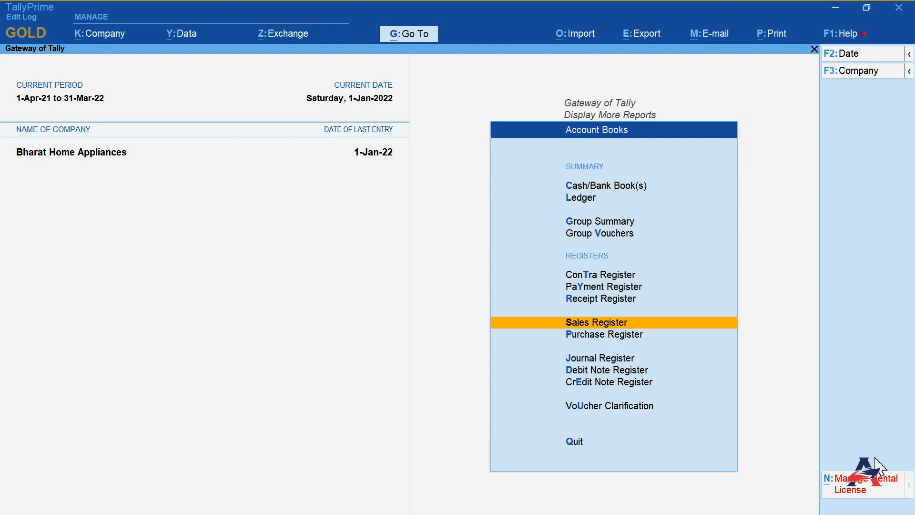
{"action": "key", "text": "Return"}
{"action": "key", "text": "Up"}
{"action": "key", "text": "Up"}
{"action": "key", "text": "Up"}
{"action": "key", "text": "Up"}
{"action": "key", "text": "Up"}
{"action": "key", "text": "Up"}
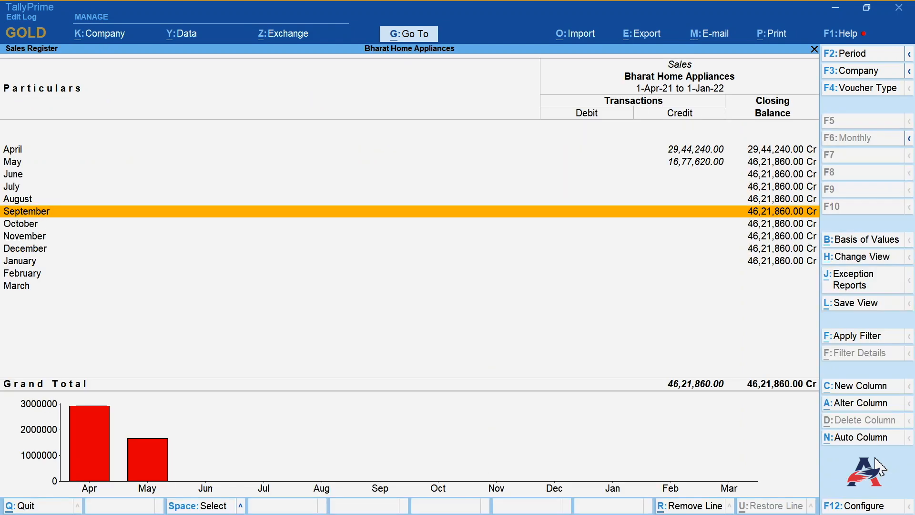
{"action": "key", "text": "Up"}
{"action": "key", "text": "Up"}
{"action": "key", "text": "Return"}
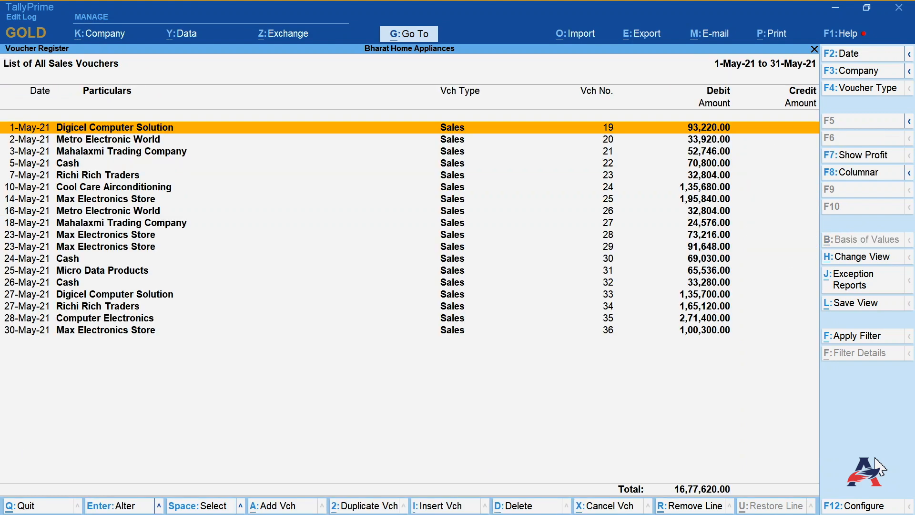
- Open sales voucher No. 36 for Max Electronics Store in alteration mode
{"action": "key", "text": "Down"}
{"action": "key", "text": "Down"}
{"action": "key", "text": "Down"}
{"action": "key", "text": "Down"}
{"action": "key", "text": "Down"}
{"action": "key", "text": "Down"}
{"action": "key", "text": "Down"}
{"action": "key", "text": "Down"}
{"action": "key", "text": "Down"}
{"action": "key", "text": "Down"}
{"action": "key", "text": "Down"}
{"action": "key", "text": "Down"}
{"action": "key", "text": "Down"}
{"action": "key", "text": "Down"}
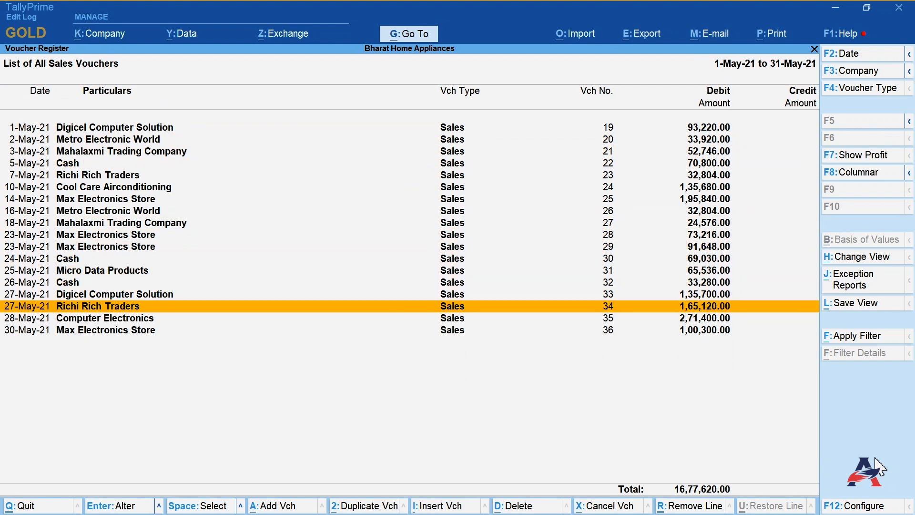
{"action": "key", "text": "Down"}
{"action": "key", "text": "Down"}
{"action": "key", "text": "Down"}
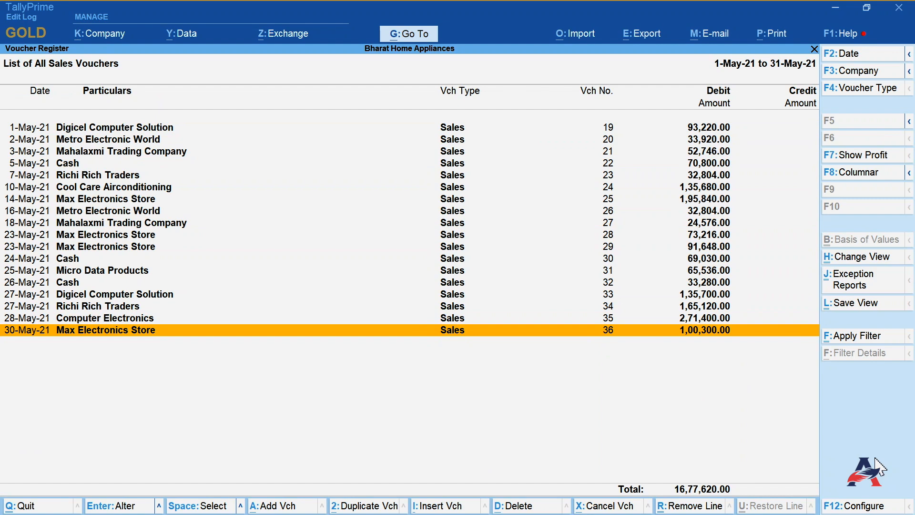
{"action": "key", "text": "Return"}
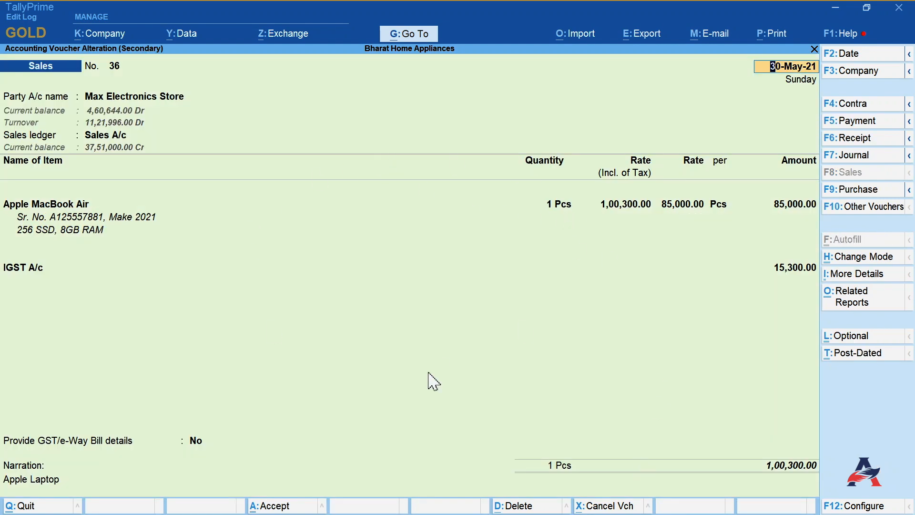
- Preview the current voucher's tax invoice print and zoom into the preview
{"action": "left_click", "coordinate": [774, 36]}
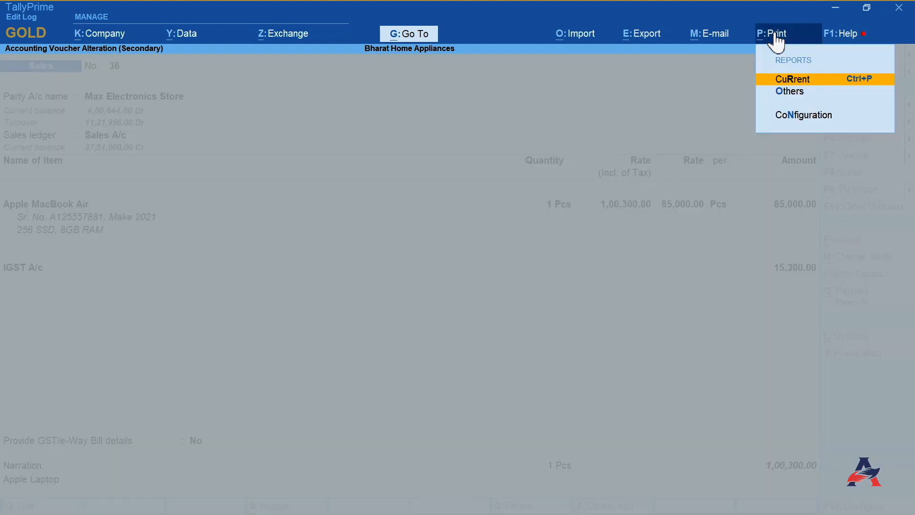
{"action": "left_click", "coordinate": [788, 79]}
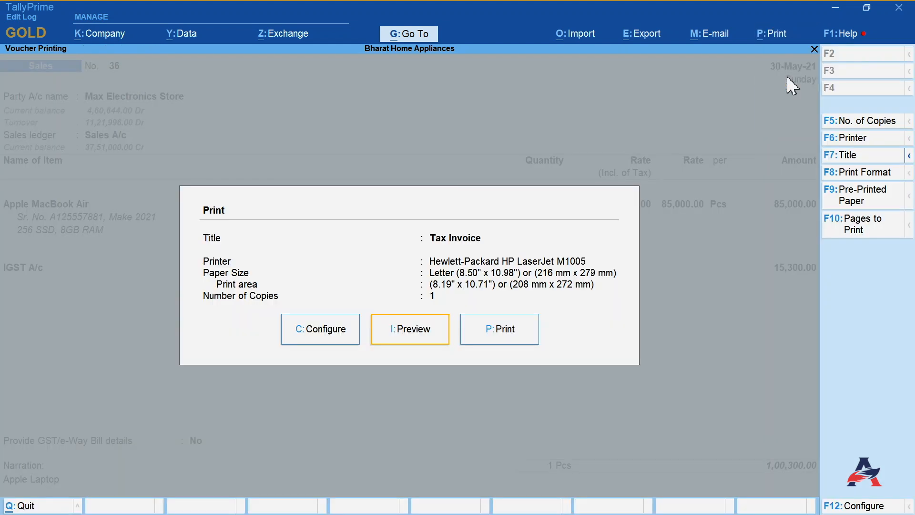
{"action": "left_click", "coordinate": [419, 338]}
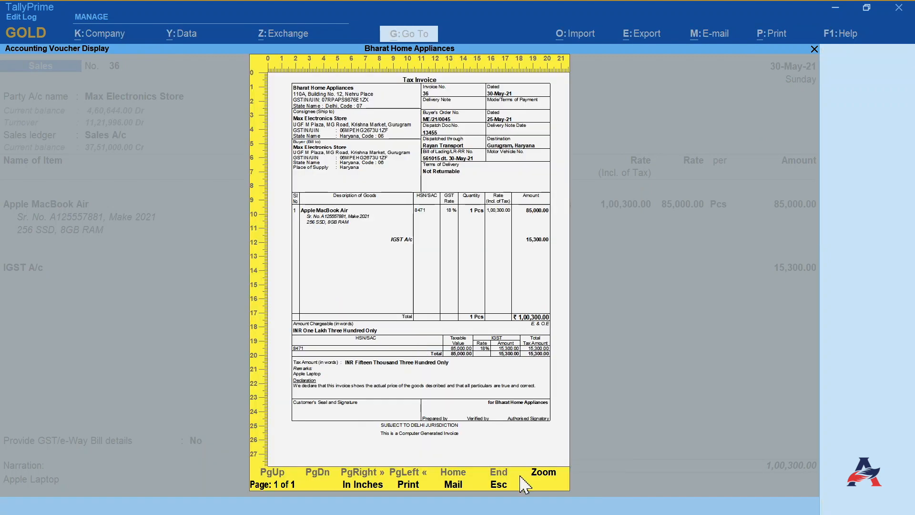
{"action": "left_click", "coordinate": [551, 473]}
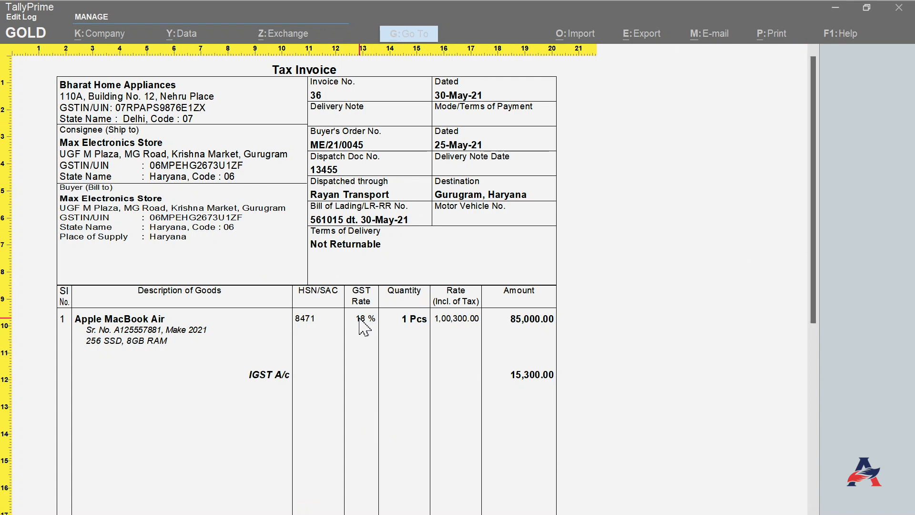
- Scroll through the zoomed invoice preview, then close the preview and print dialog
{"action": "scroll", "coordinate": [358, 364], "scroll_direction": "down", "scroll_amount": 2}
{"action": "scroll", "coordinate": [347, 378], "scroll_direction": "down", "scroll_amount": 4}
{"action": "scroll", "coordinate": [346, 379], "scroll_direction": "down", "scroll_amount": 6}
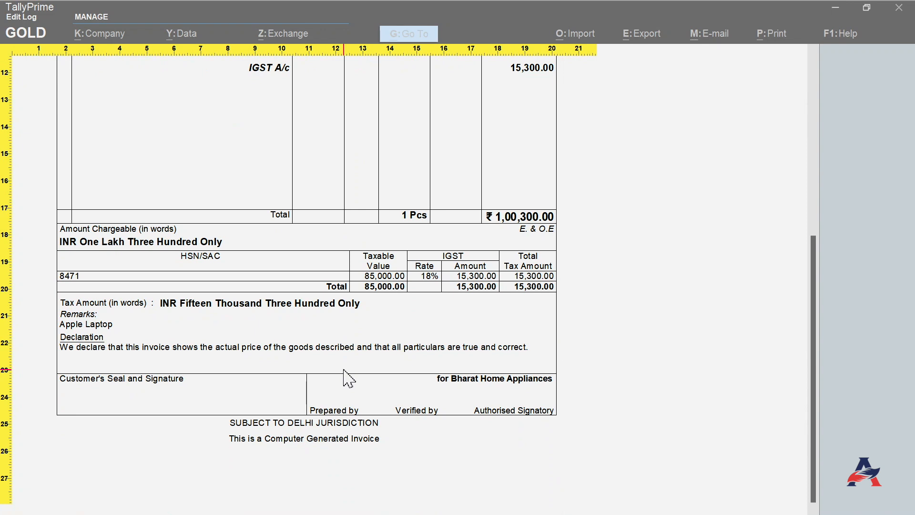
{"action": "scroll", "coordinate": [346, 376], "scroll_direction": "up", "scroll_amount": 3}
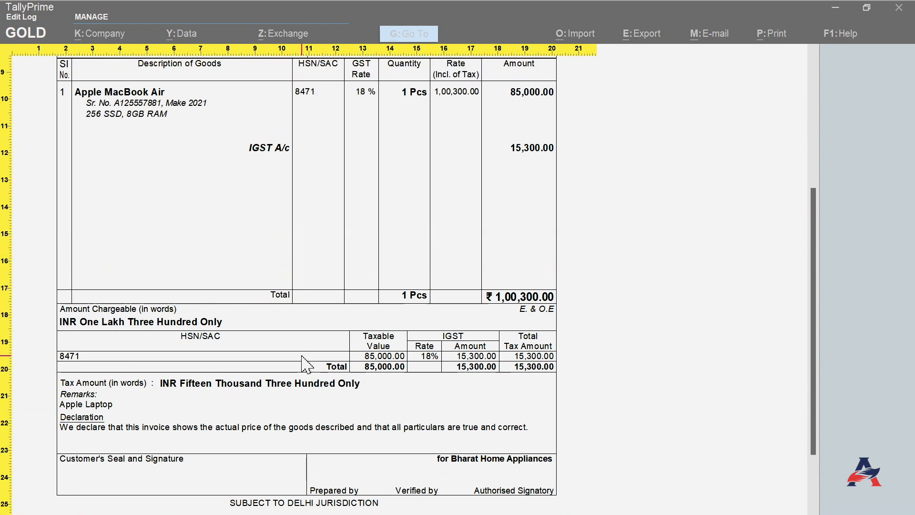
{"action": "scroll", "coordinate": [307, 364], "scroll_direction": "up", "scroll_amount": 8}
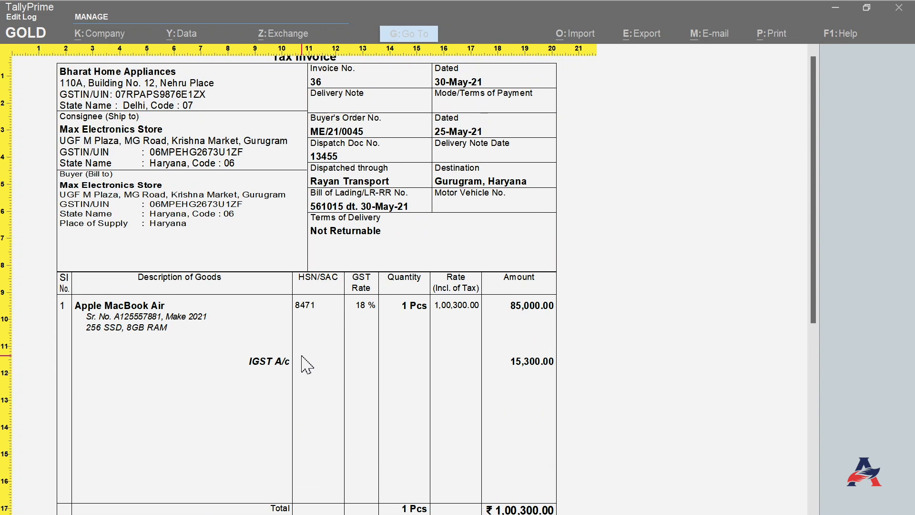
{"action": "scroll", "coordinate": [306, 365], "scroll_direction": "up", "scroll_amount": 1}
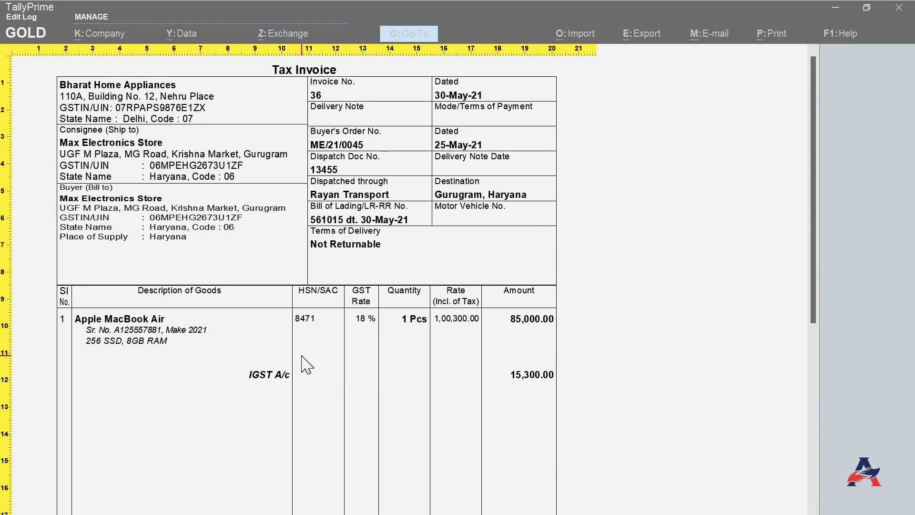
{"action": "key", "text": "Escape"}
{"action": "key", "text": "Escape"}
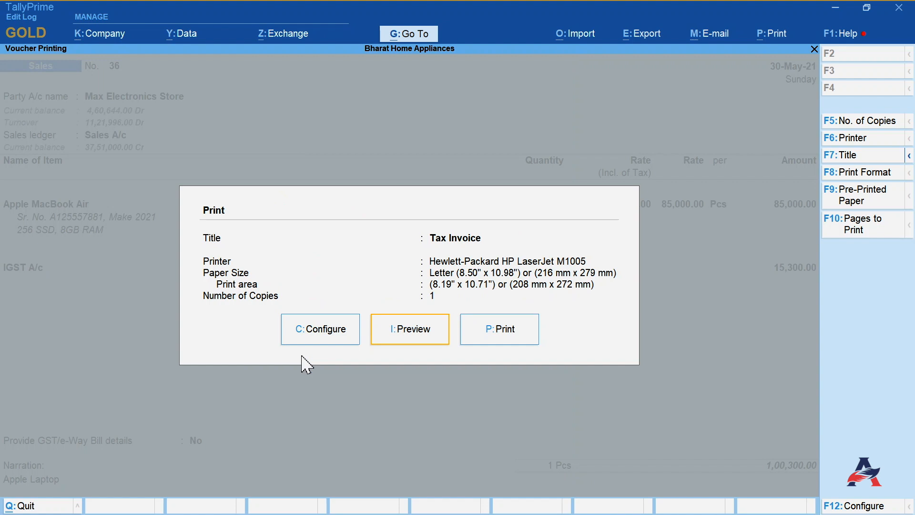
{"action": "key", "text": "Escape"}
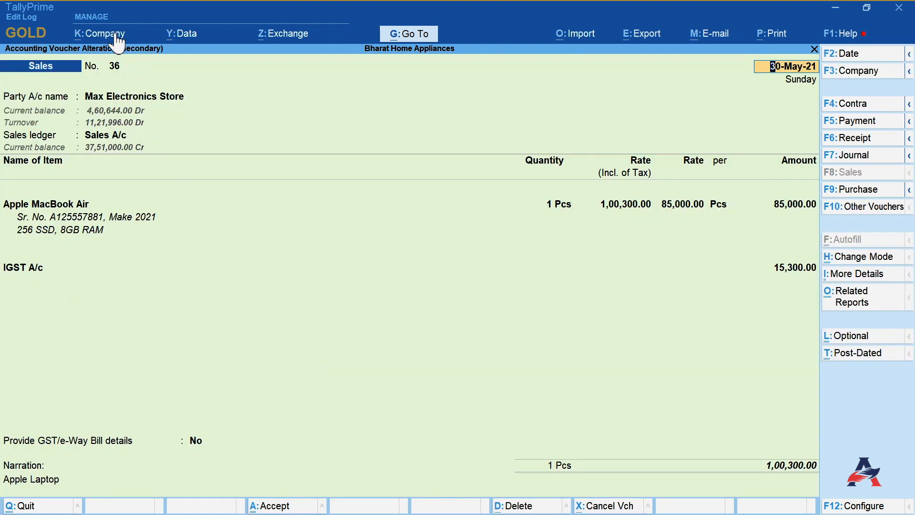
- Enable the company feature for Payment Request to share payment link/QR code
{"action": "left_click", "coordinate": [101, 36]}
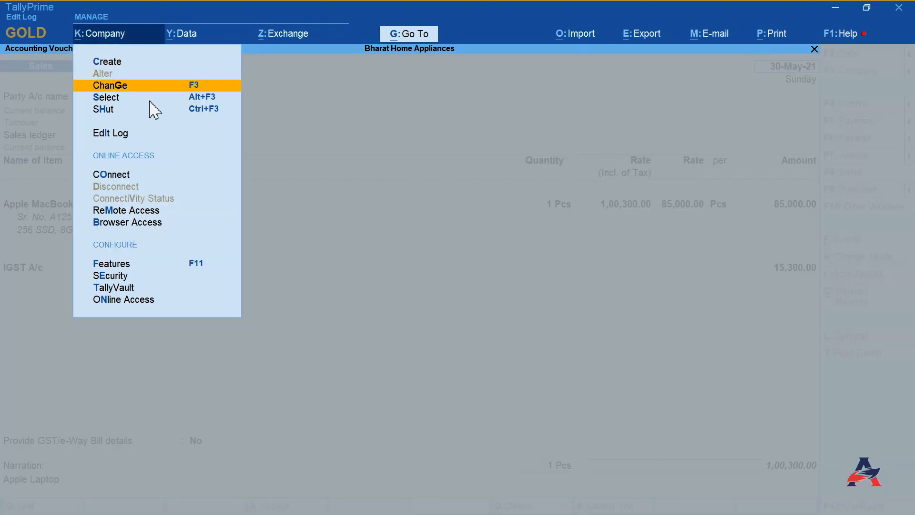
{"action": "left_click", "coordinate": [112, 265]}
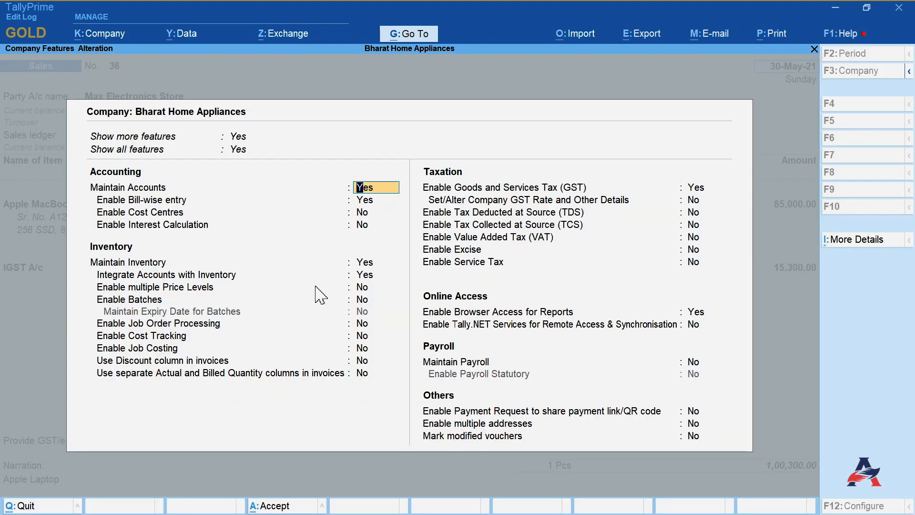
{"action": "left_click", "coordinate": [512, 410]}
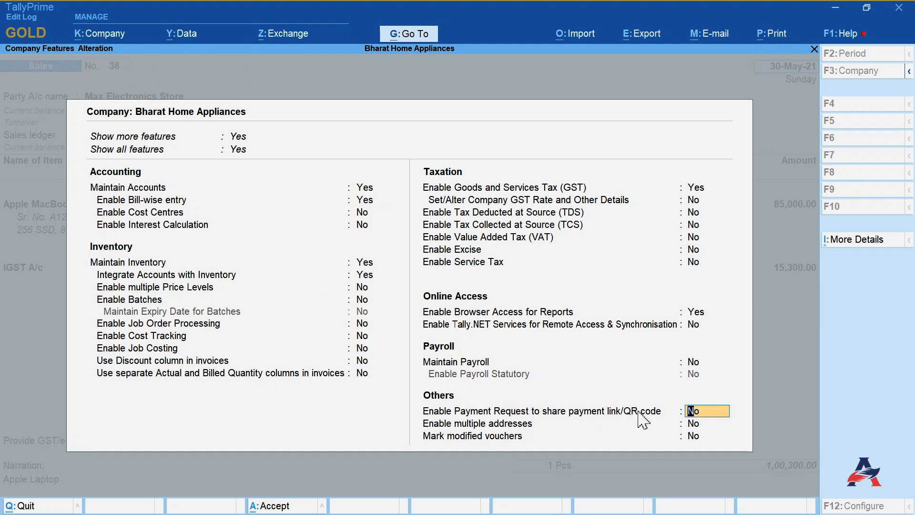
{"action": "type", "text": "y"}
{"action": "key", "text": "Return"}
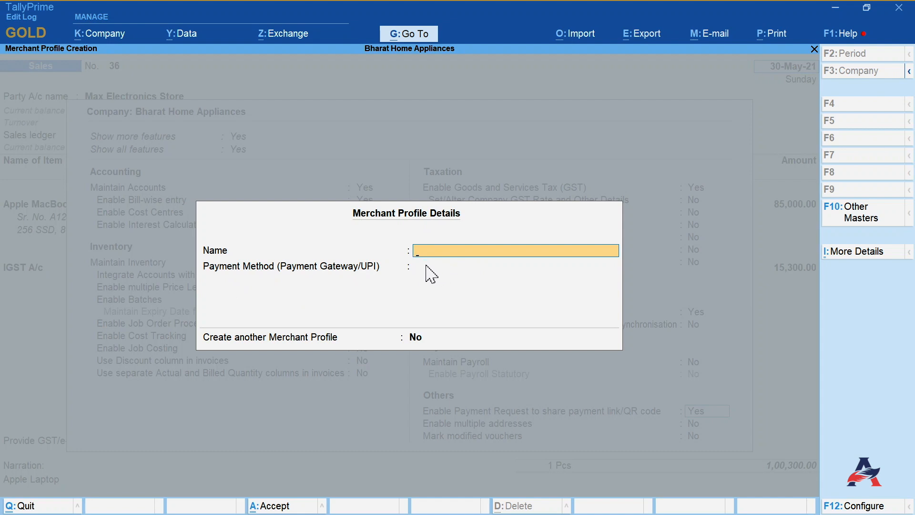
- Create a merchant profile named Indian Bank with UPI as its payment method
{"action": "type", "text": "Indian Bank"}
{"action": "key", "text": "Return"}
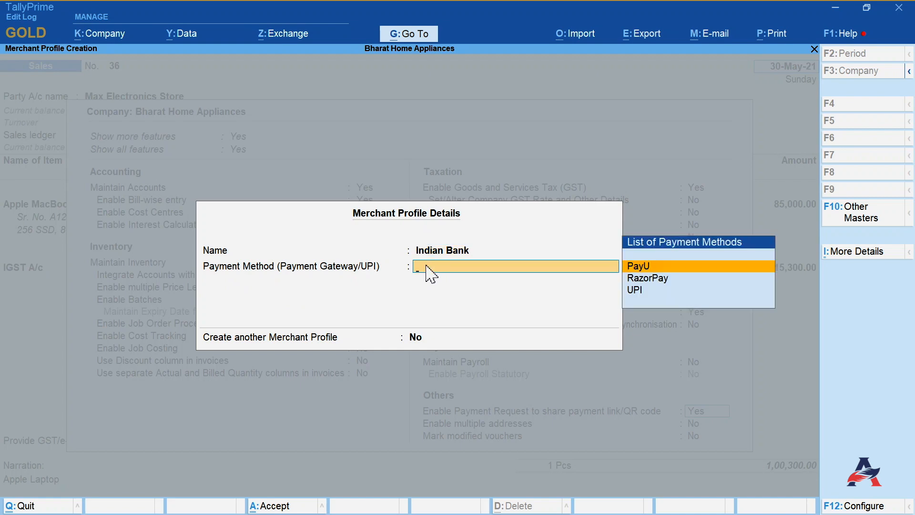
{"action": "left_click", "coordinate": [638, 291]}
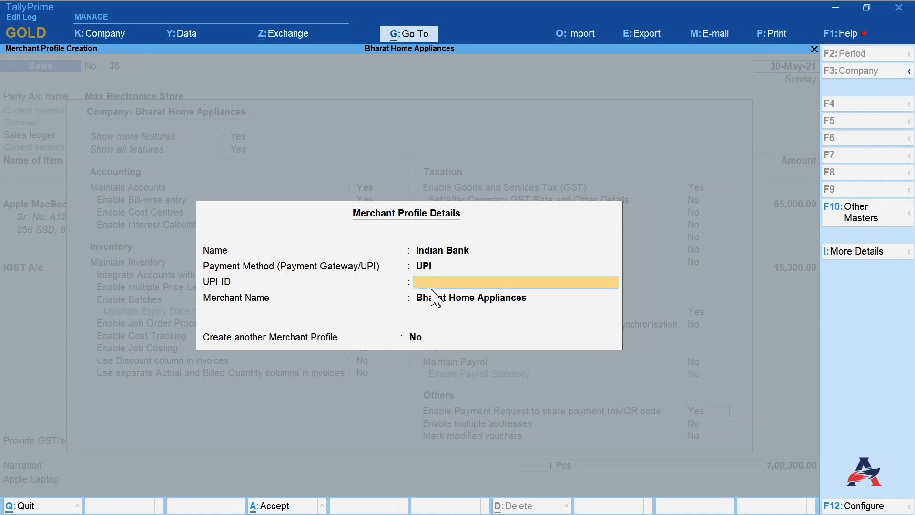
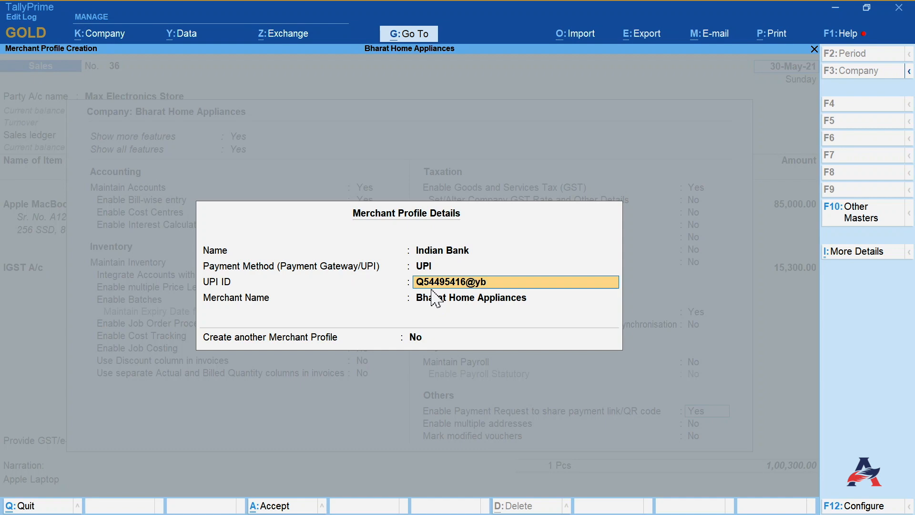
- Enter the merchant's UPI ID, then accept the merchant profile and the company feature changes
{"action": "key", "text": "Return"}
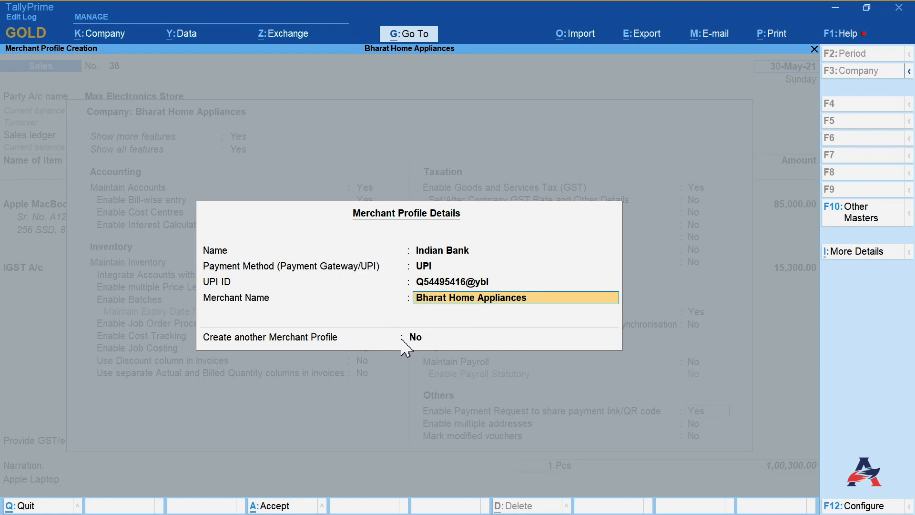
{"action": "key", "text": "Return"}
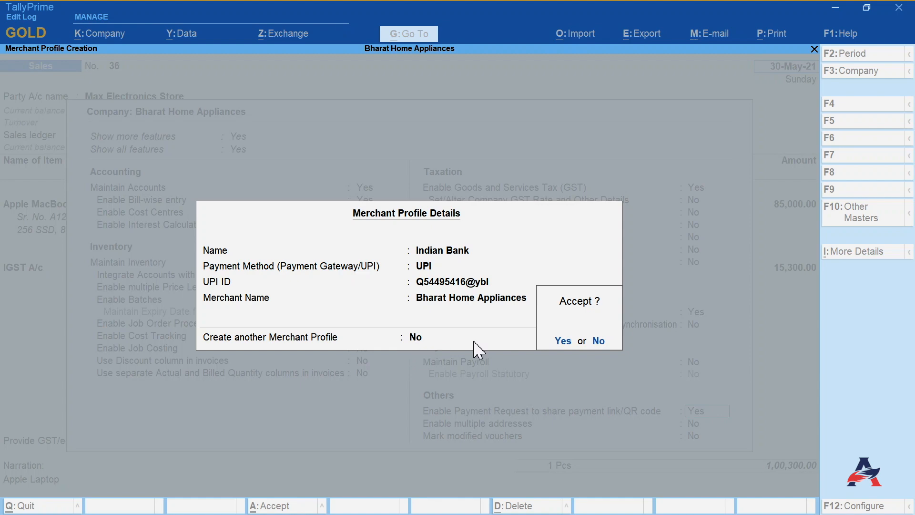
{"action": "left_click", "coordinate": [563, 340]}
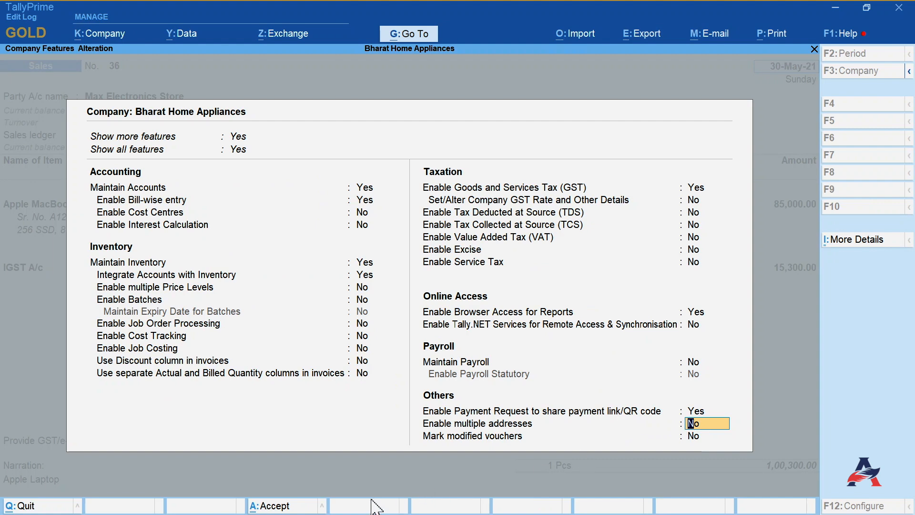
{"action": "left_click", "coordinate": [284, 506]}
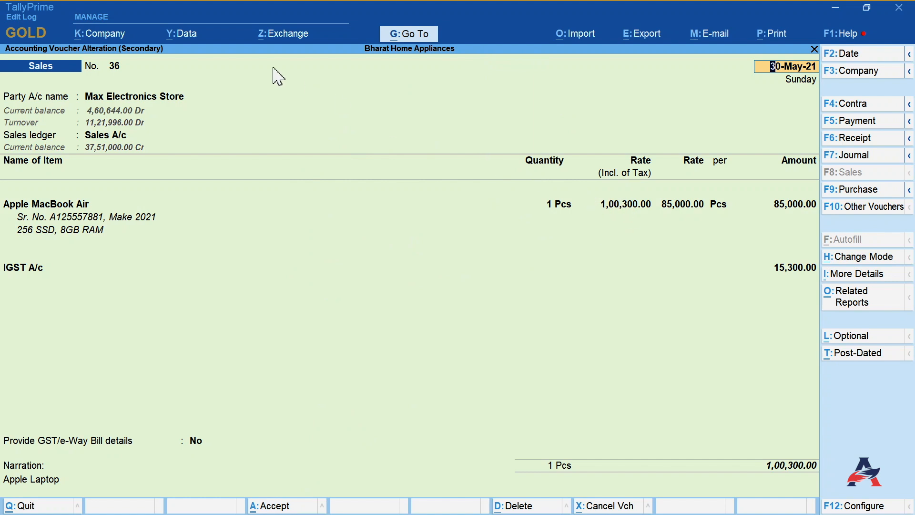
- Generate a payment QR code for the current sales voucher using the Indian Bank merchant profile
{"action": "left_click", "coordinate": [289, 39]}
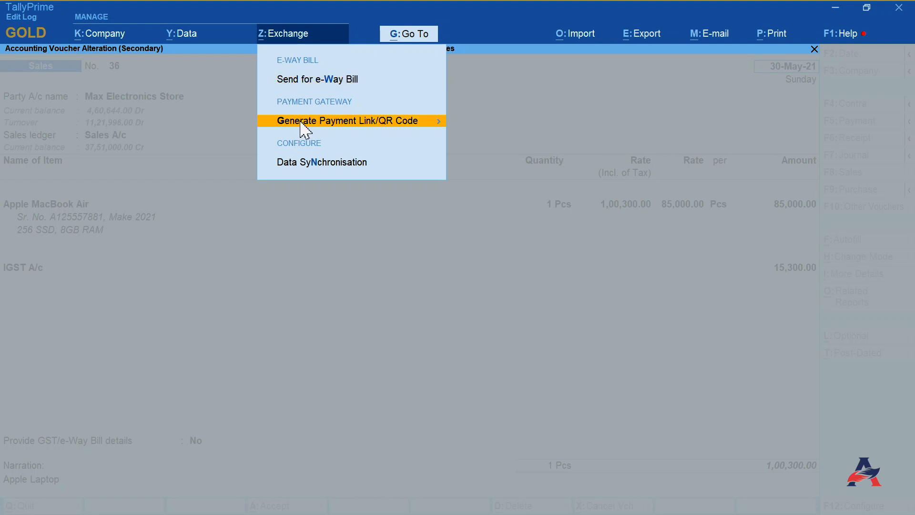
{"action": "left_click", "coordinate": [329, 123]}
{"action": "left_click", "coordinate": [480, 136]}
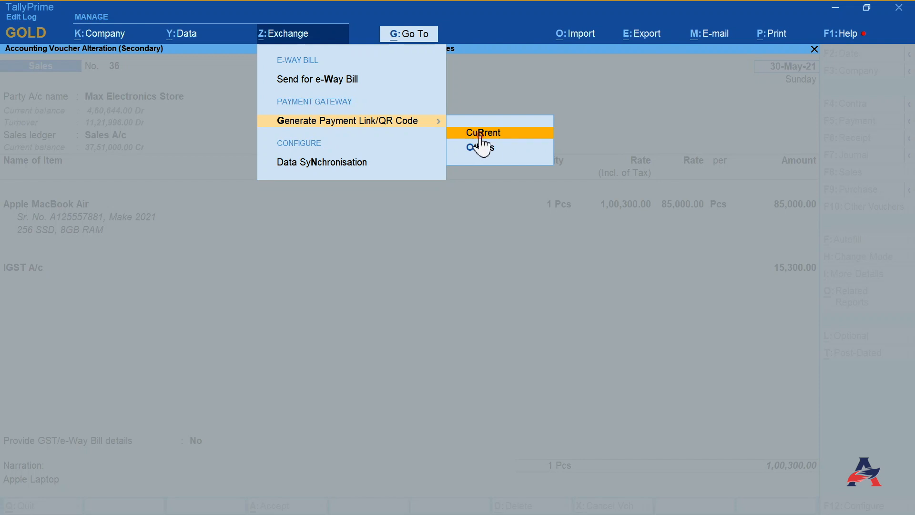
{"action": "left_click", "coordinate": [481, 138]}
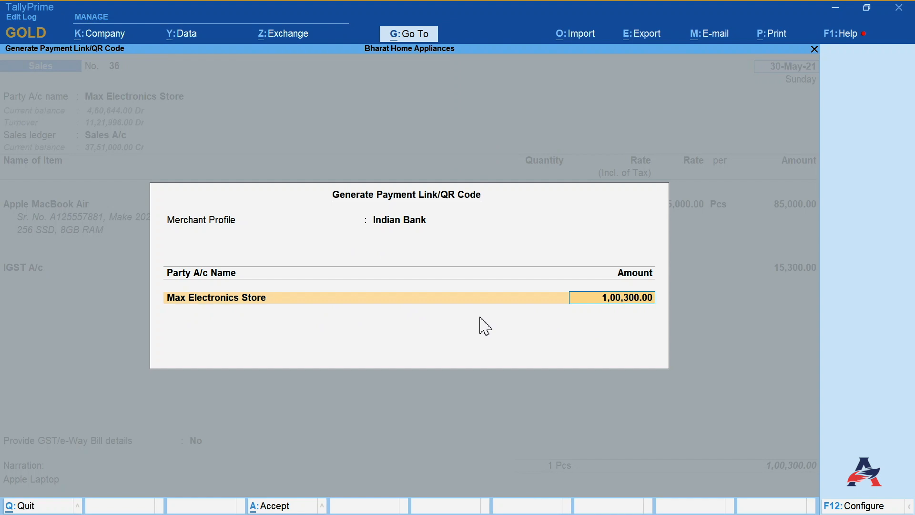
{"action": "key", "text": "Return"}
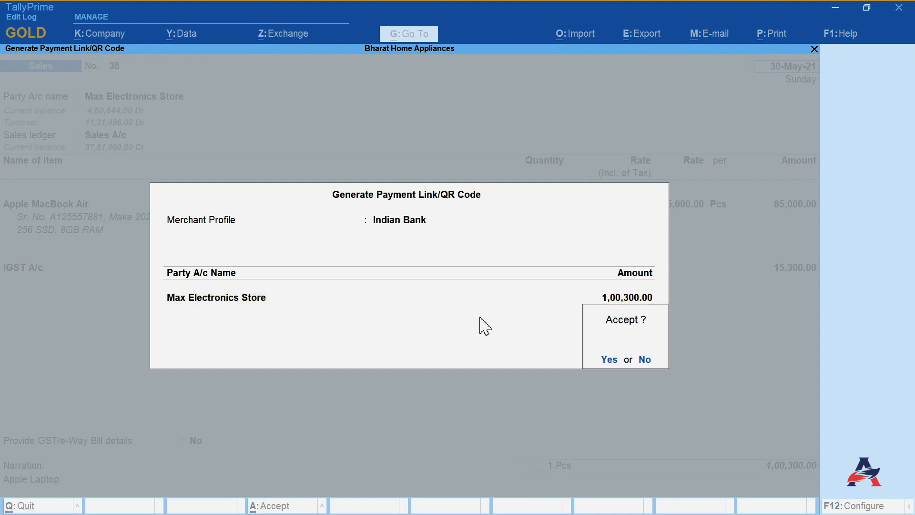
{"action": "left_click", "coordinate": [604, 361]}
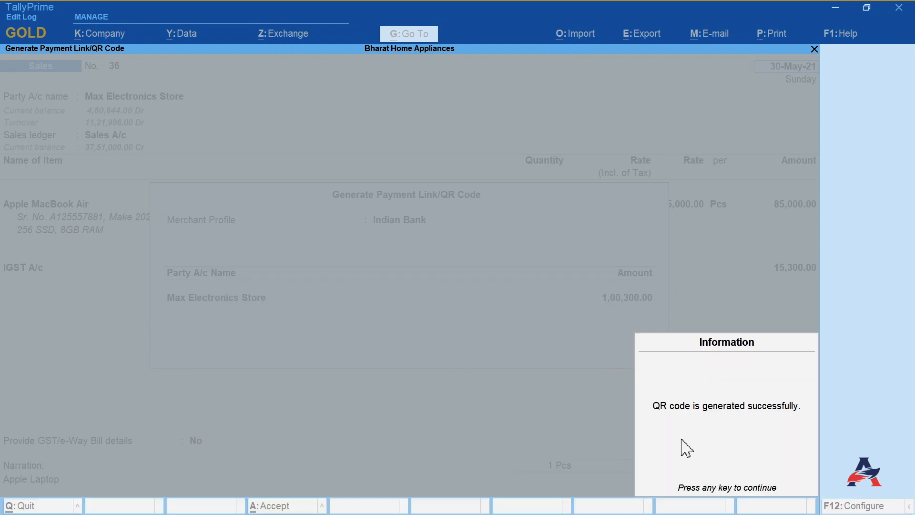
{"action": "left_click", "coordinate": [707, 491]}
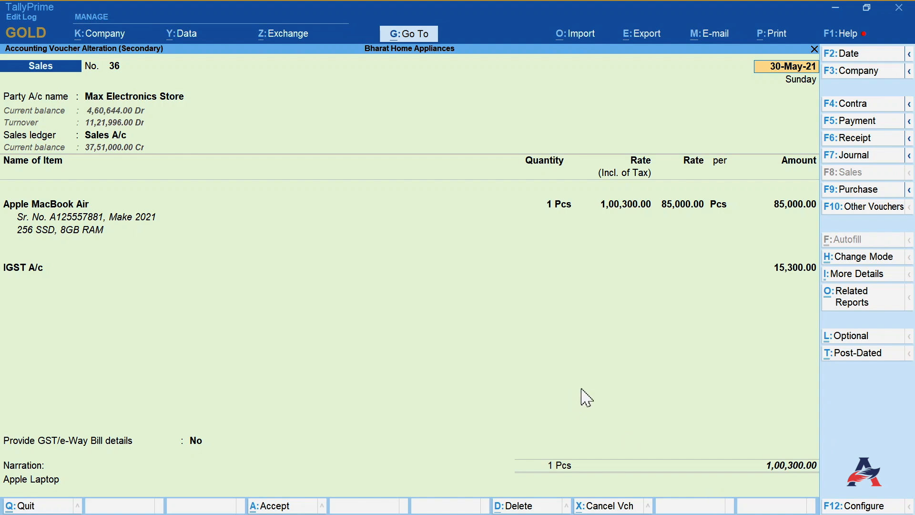
- Open the print dialog for the sales voucher and preview the Tax Invoice
{"action": "left_click", "coordinate": [775, 34]}
{"action": "left_click", "coordinate": [793, 79]}
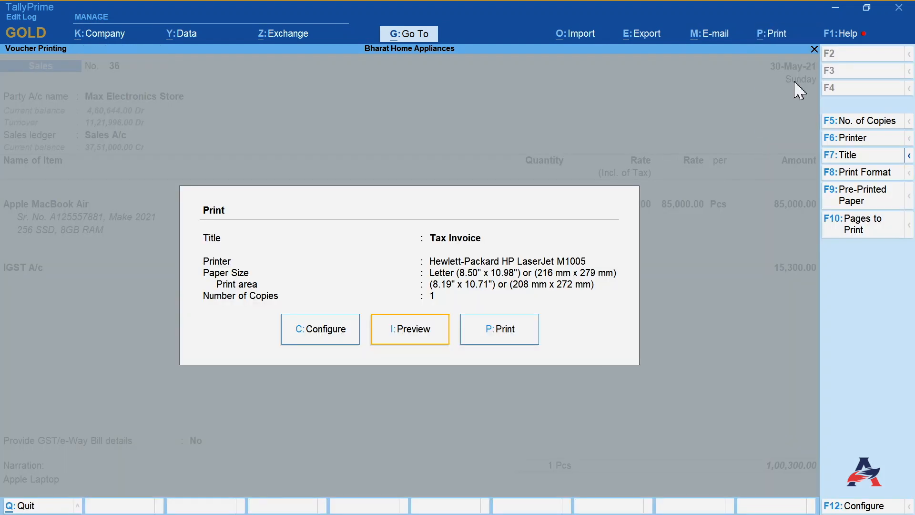
{"action": "left_click", "coordinate": [406, 329]}
{"action": "left_click", "coordinate": [405, 330]}
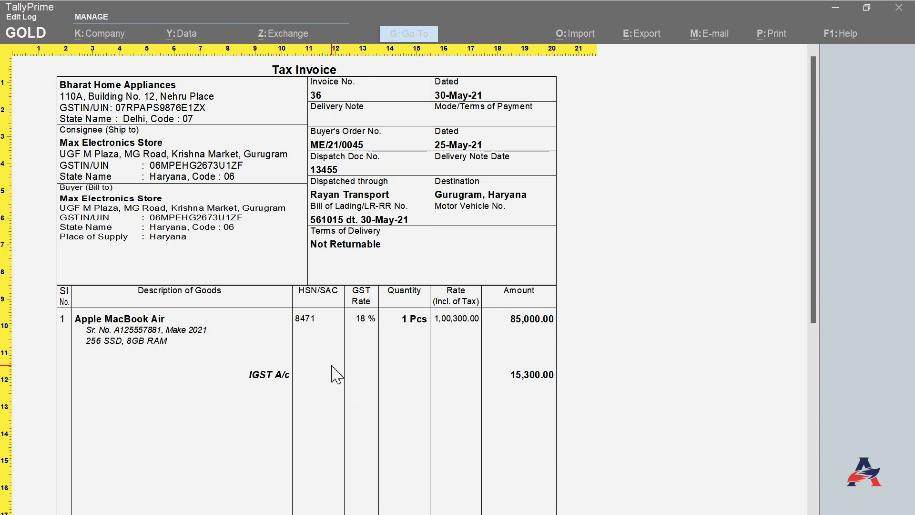
{"action": "scroll", "coordinate": [336, 374], "scroll_direction": "down", "scroll_amount": 10}
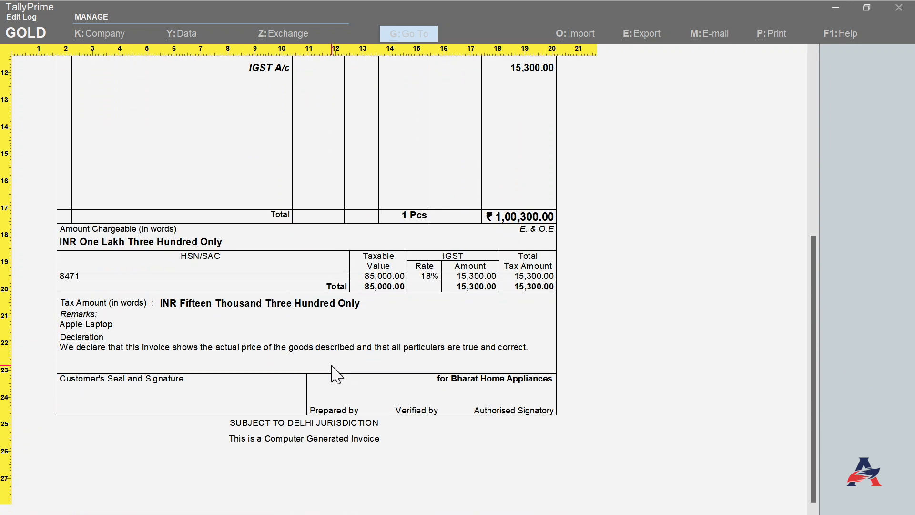
{"action": "key", "text": "Escape"}
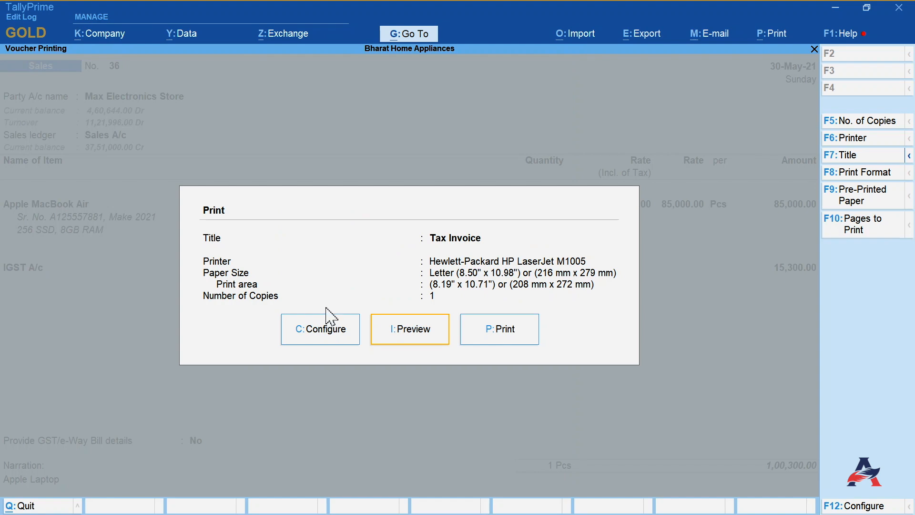
- Configure the invoice print with Method of Payment Request set to Link & QR Code, then preview and zoom in
{"action": "left_click", "coordinate": [321, 330]}
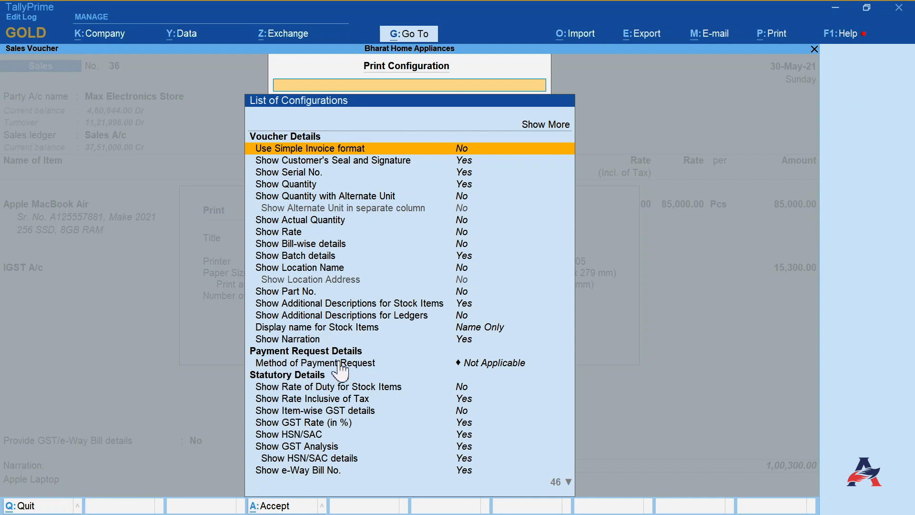
{"action": "left_click", "coordinate": [475, 368]}
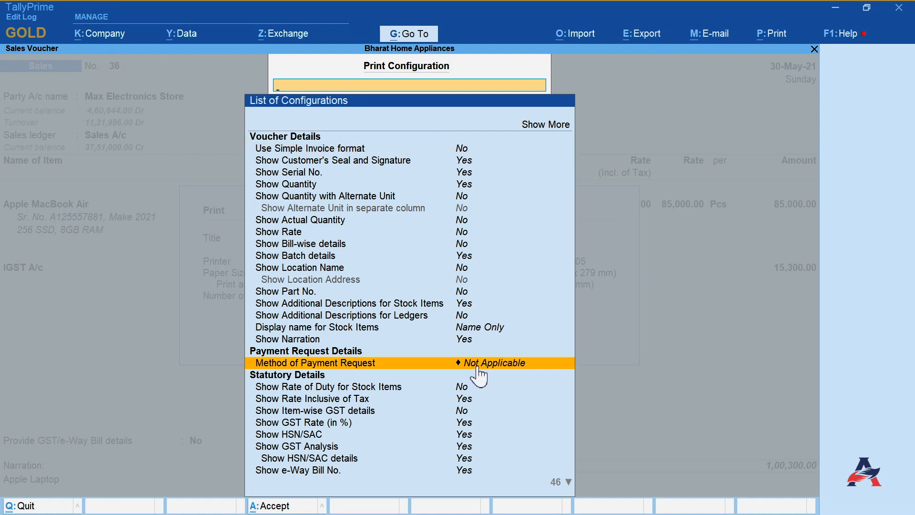
{"action": "left_click", "coordinate": [474, 367]}
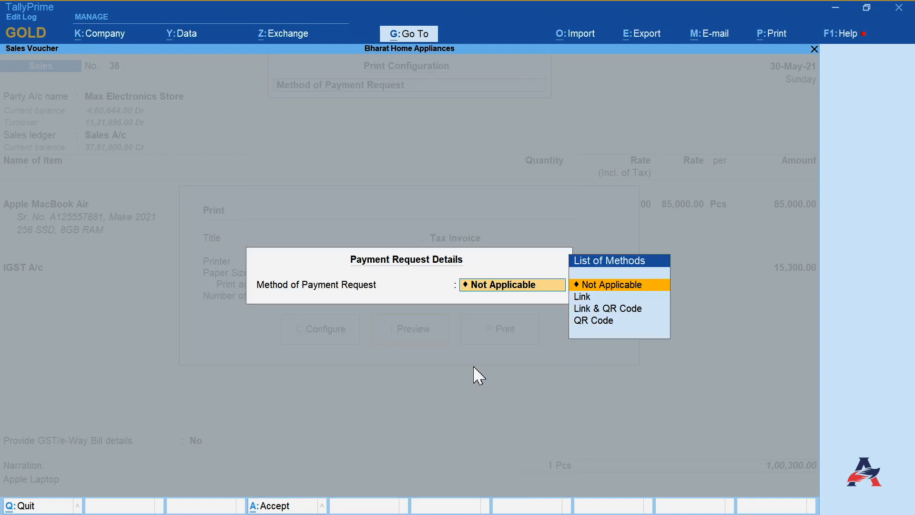
{"action": "left_click", "coordinate": [613, 311]}
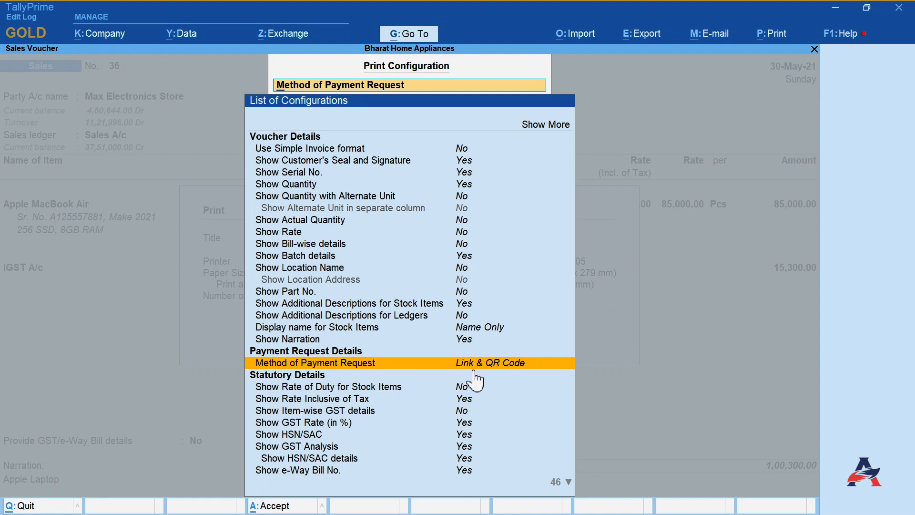
{"action": "left_click", "coordinate": [274, 506]}
{"action": "left_click", "coordinate": [419, 345]}
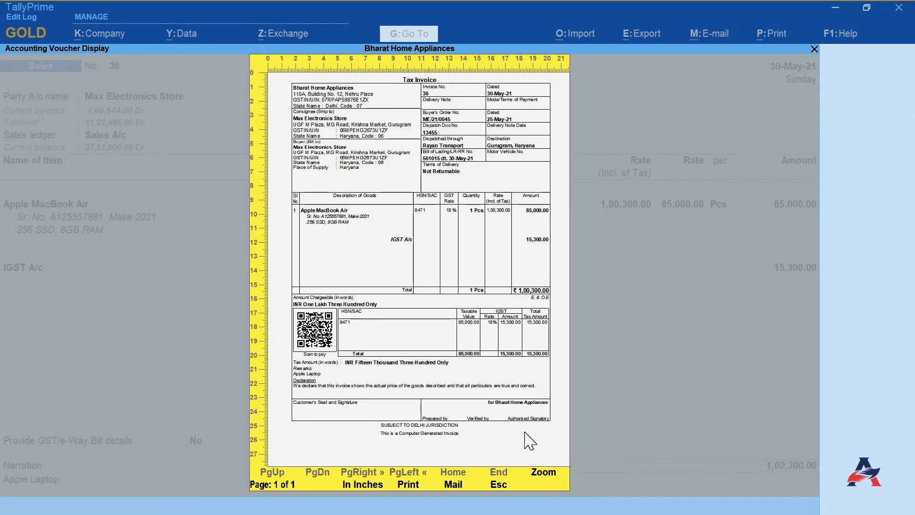
{"action": "left_click", "coordinate": [544, 476]}
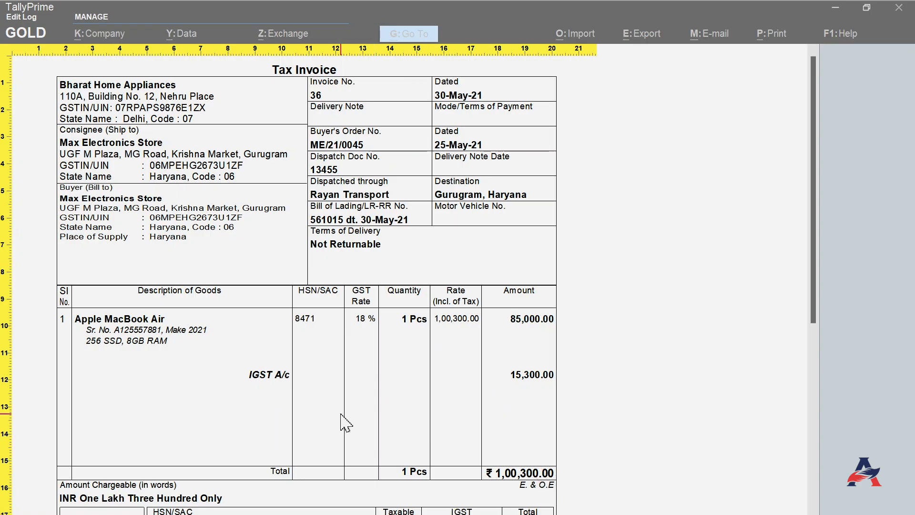
- Scroll through the zoomed invoice preview to examine the payment QR code section
{"action": "scroll", "coordinate": [312, 417], "scroll_direction": "down", "scroll_amount": 5}
{"action": "scroll", "coordinate": [311, 414], "scroll_direction": "down", "scroll_amount": 2}
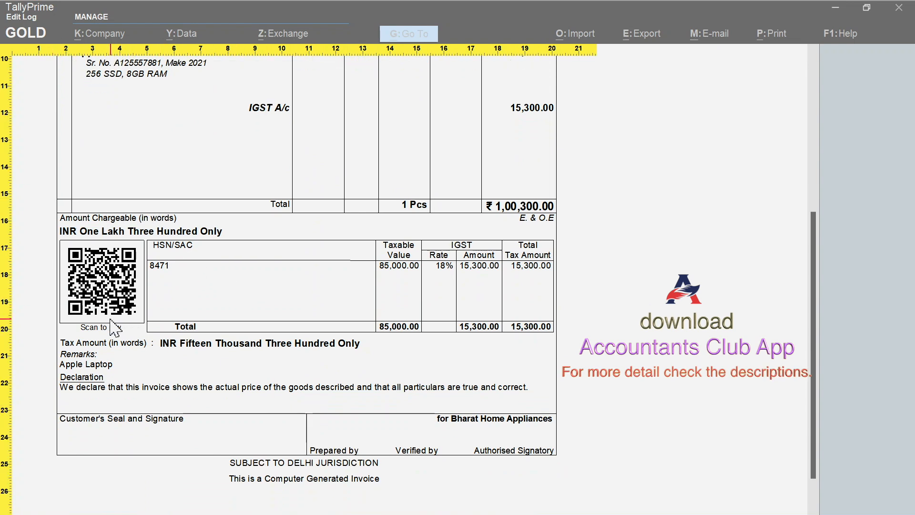
{"action": "scroll", "coordinate": [119, 329], "scroll_direction": "up", "scroll_amount": 8}
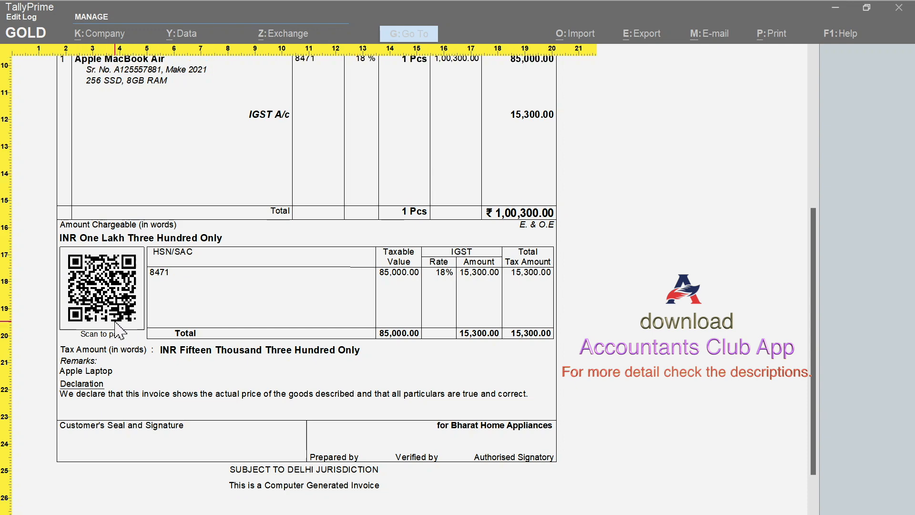
{"action": "scroll", "coordinate": [119, 329], "scroll_direction": "up", "scroll_amount": 2}
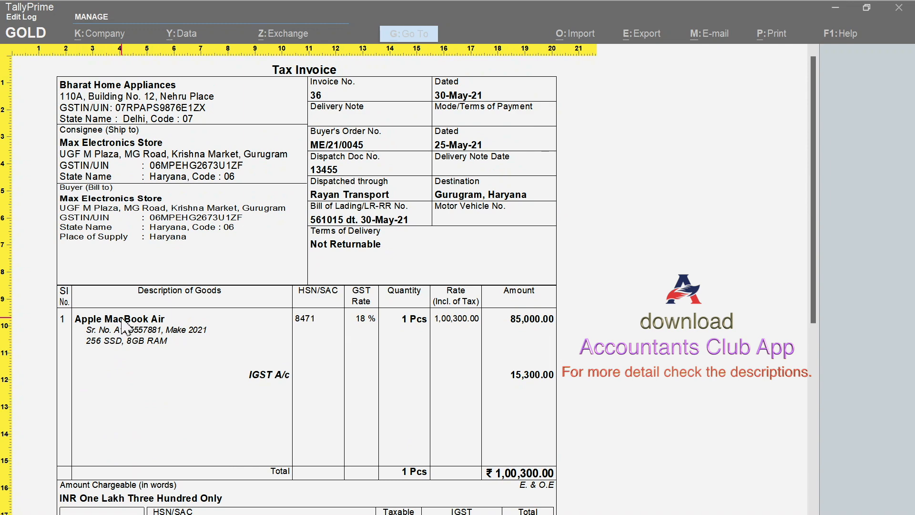
{"action": "scroll", "coordinate": [123, 326], "scroll_direction": "down", "scroll_amount": 10}
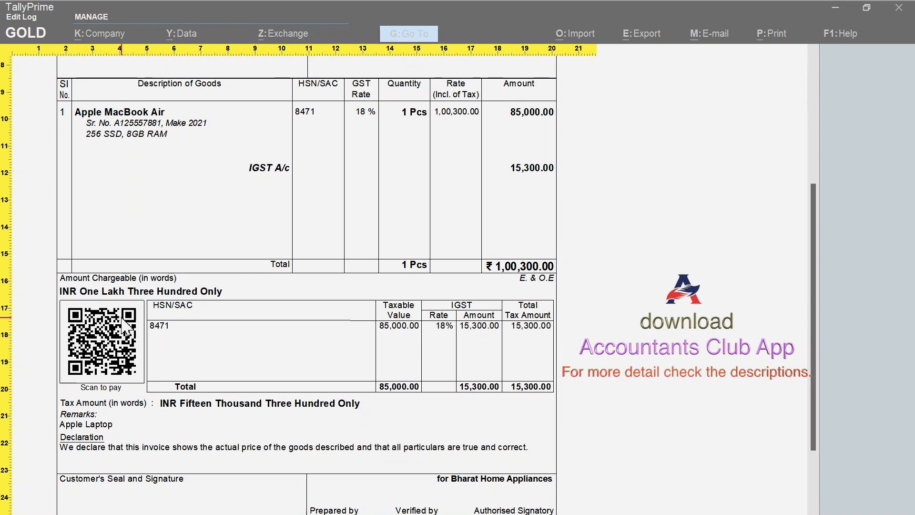
{"action": "scroll", "coordinate": [125, 327], "scroll_direction": "down", "scroll_amount": 1}
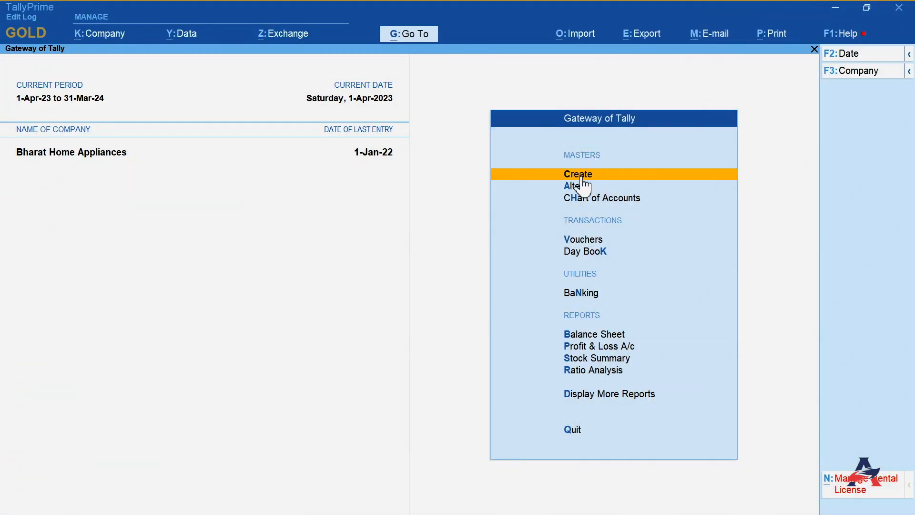
- Create a new stock item named IPhone 14 under Primary with Pcs as its unit
{"action": "left_click", "coordinate": [580, 175]}
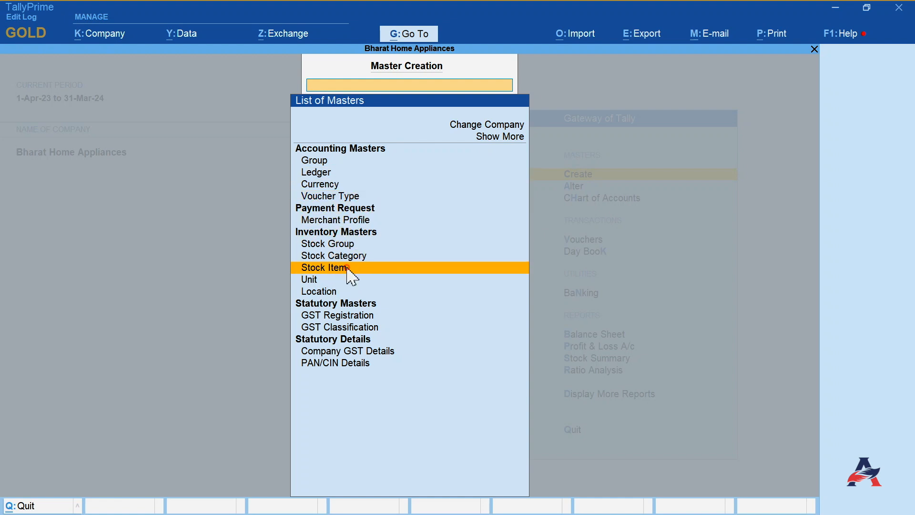
{"action": "left_click", "coordinate": [352, 269]}
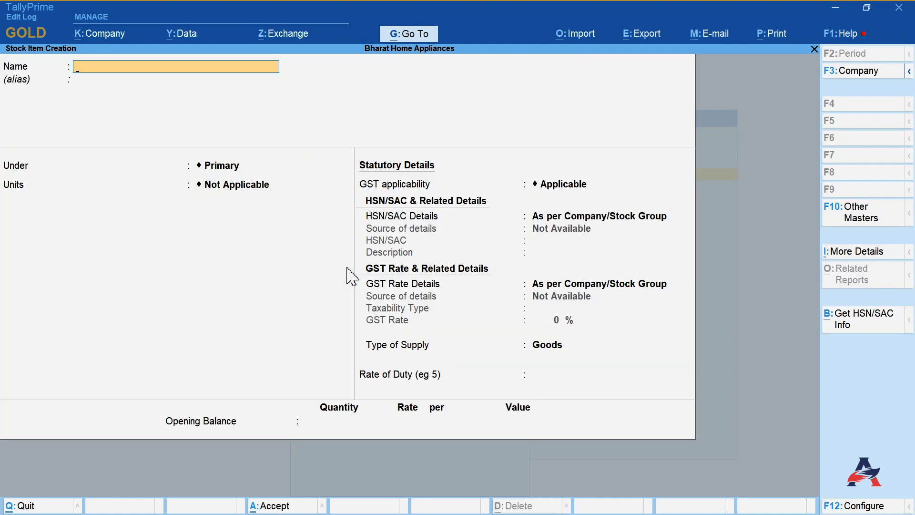
{"action": "type", "text": "IPhone 14"}
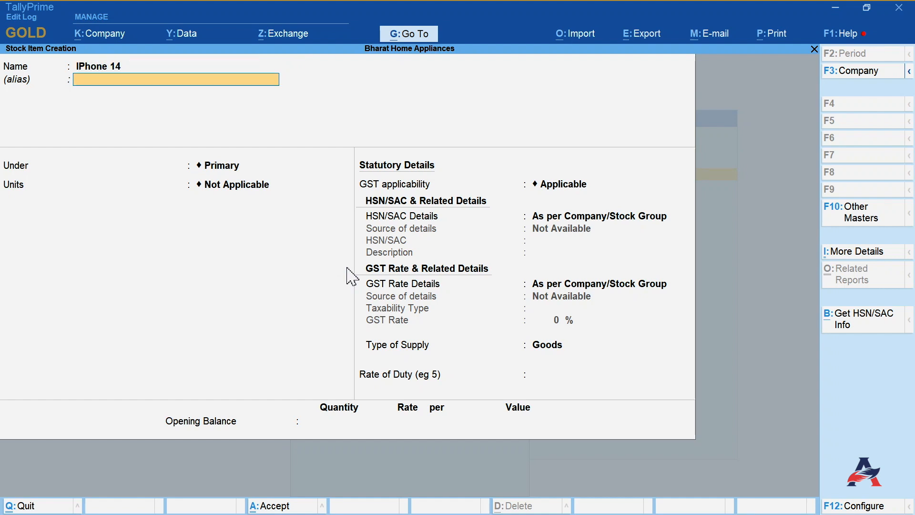
{"action": "key", "text": "Return"}
{"action": "key", "text": "Return"}
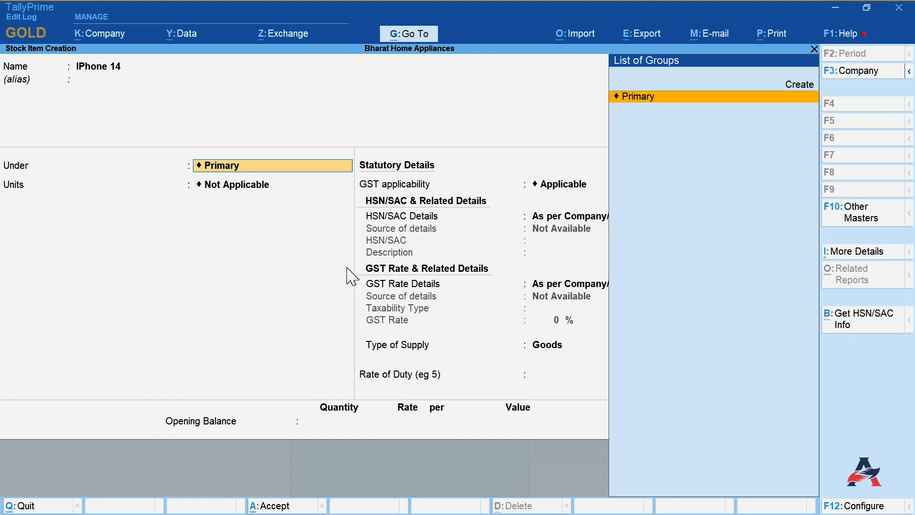
{"action": "key", "text": "Return"}
{"action": "key", "text": "Down"}
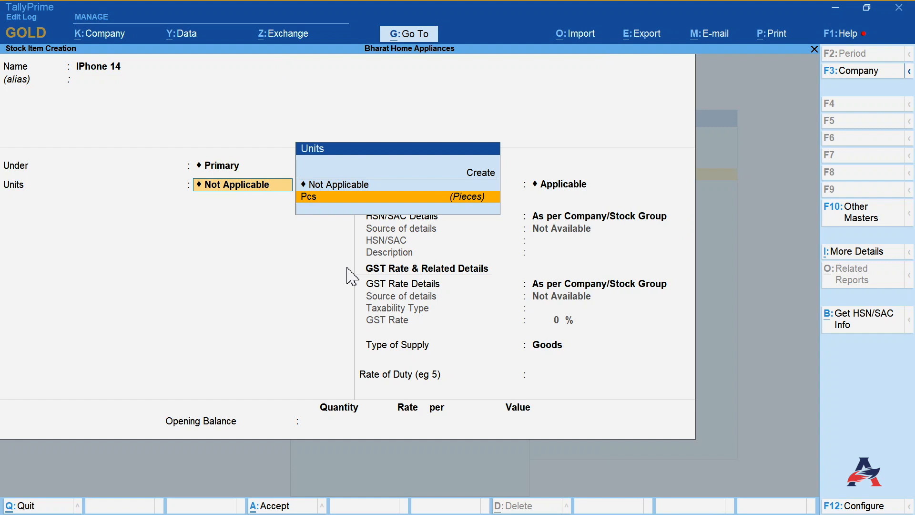
{"action": "key", "text": "Return"}
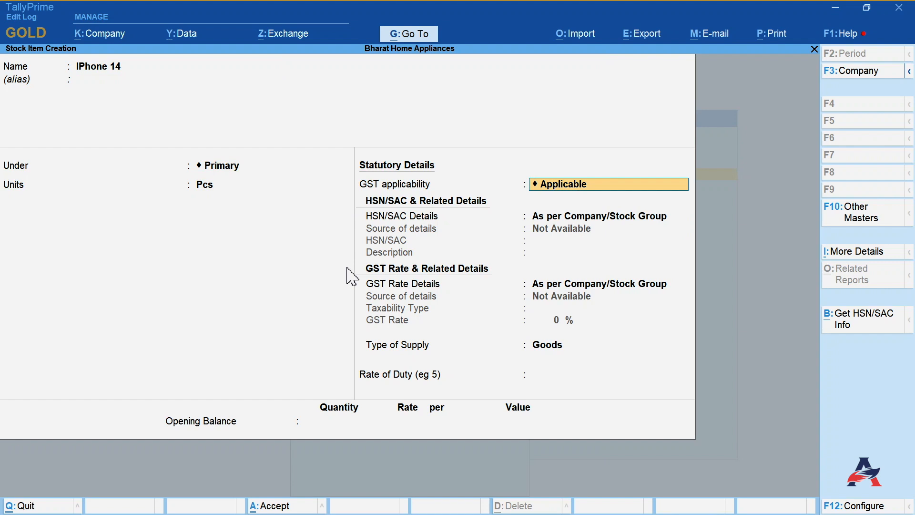
- Specify the item's HSN/SAC details here with HSN 8517 and description Mobile Phones
{"action": "key", "text": "Return"}
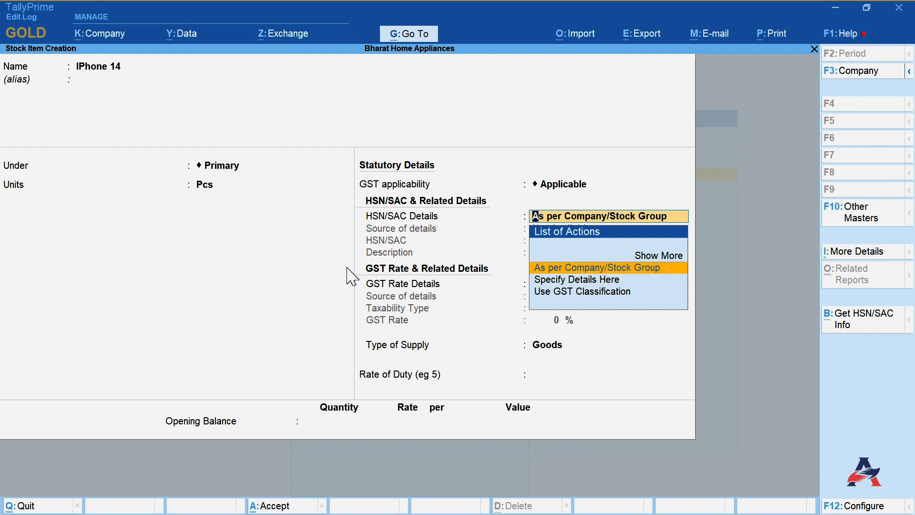
{"action": "key", "text": "Up"}
{"action": "key", "text": "Return"}
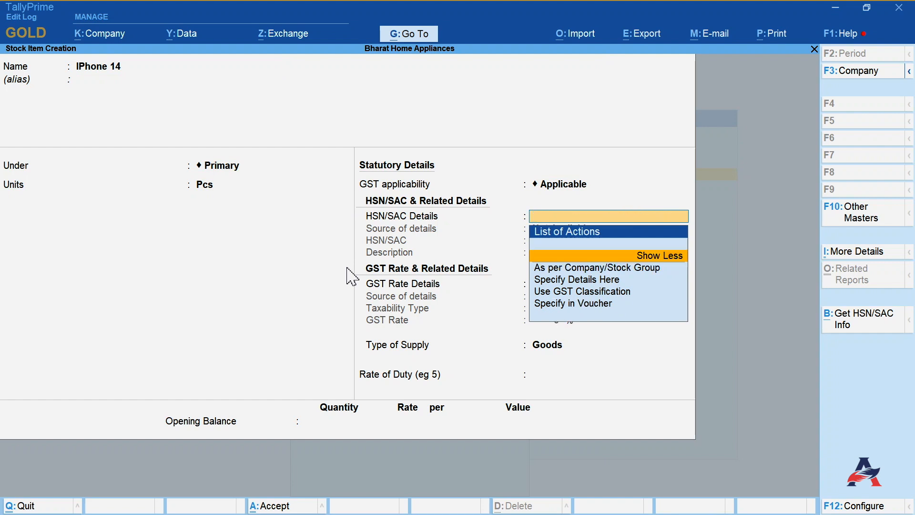
{"action": "key", "text": "Down"}
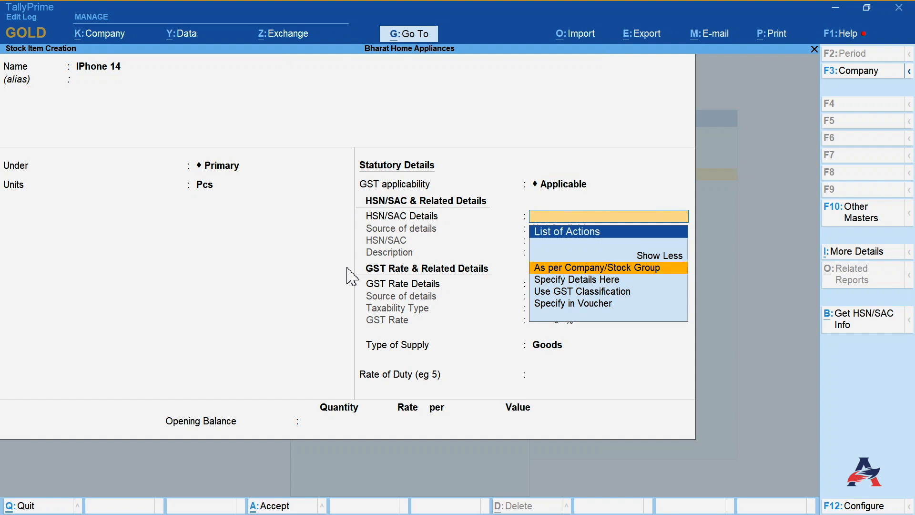
{"action": "key", "text": "Down"}
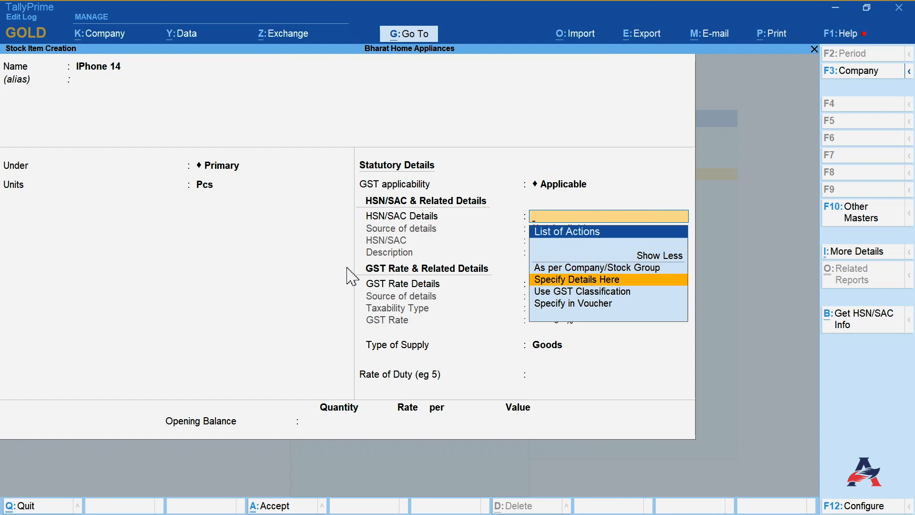
{"action": "key", "text": "Down"}
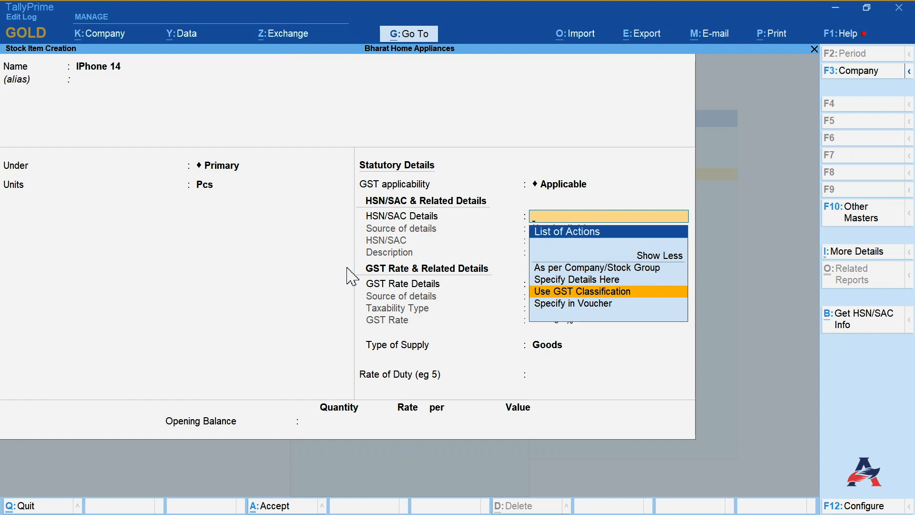
{"action": "key", "text": "Down"}
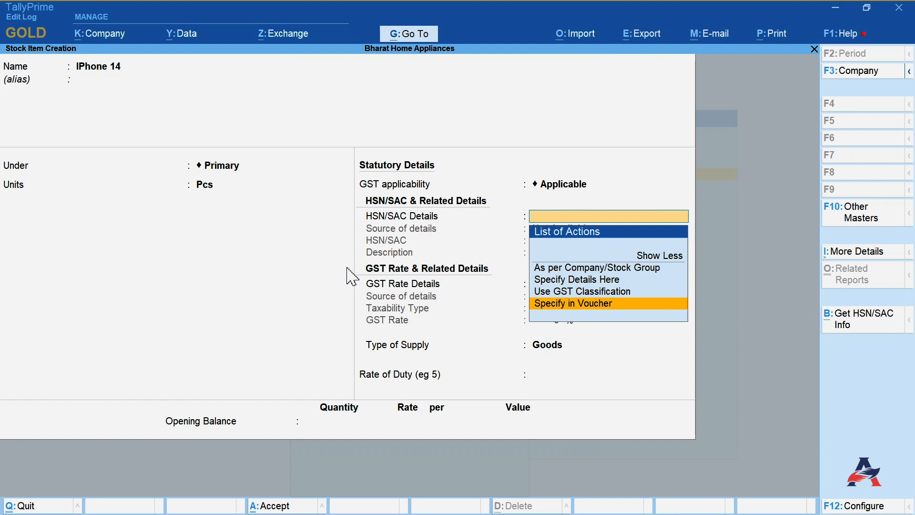
{"action": "key", "text": "Up"}
{"action": "key", "text": "Up"}
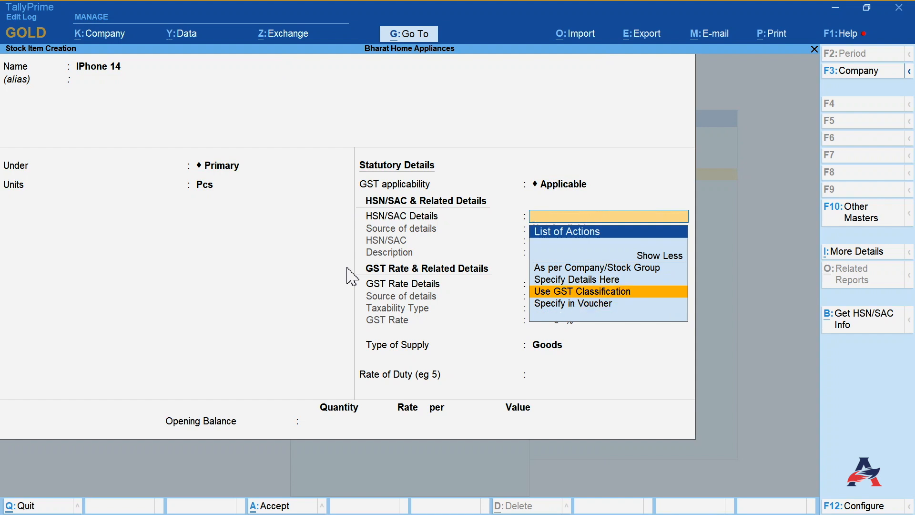
{"action": "key", "text": "Return"}
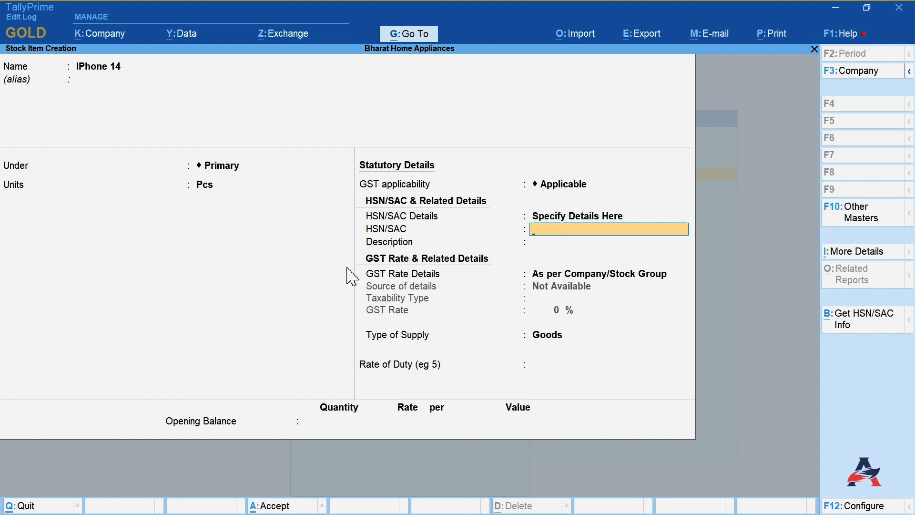
{"action": "type", "text": "8517"}
{"action": "key", "text": "Return"}
{"action": "type", "text": "Mobile Phones"}
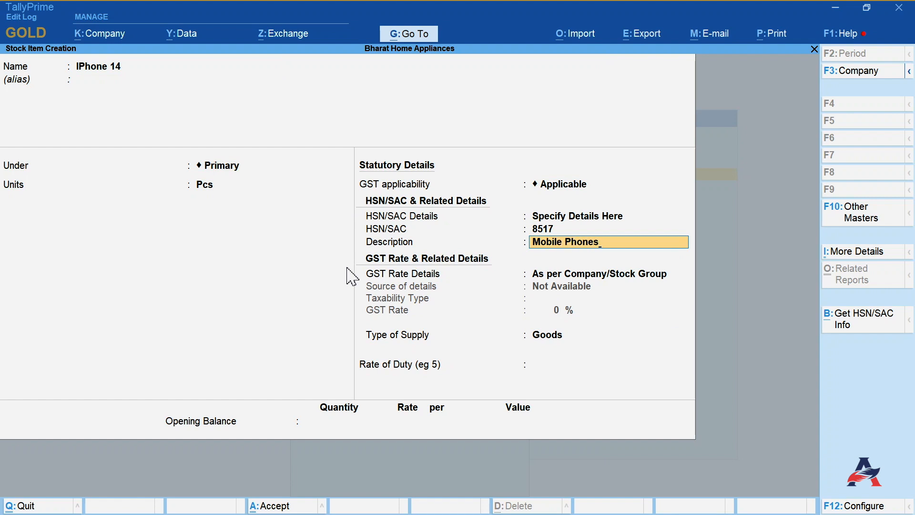
{"action": "key", "text": "Return"}
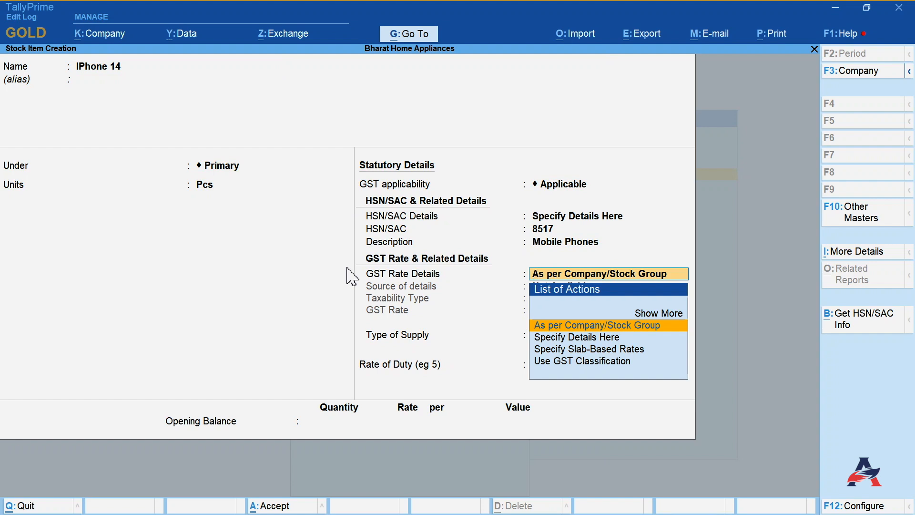
- Specify GST rate details as Taxable at 12%, then accept the stock item
{"action": "key", "text": "Down"}
{"action": "key", "text": "Return"}
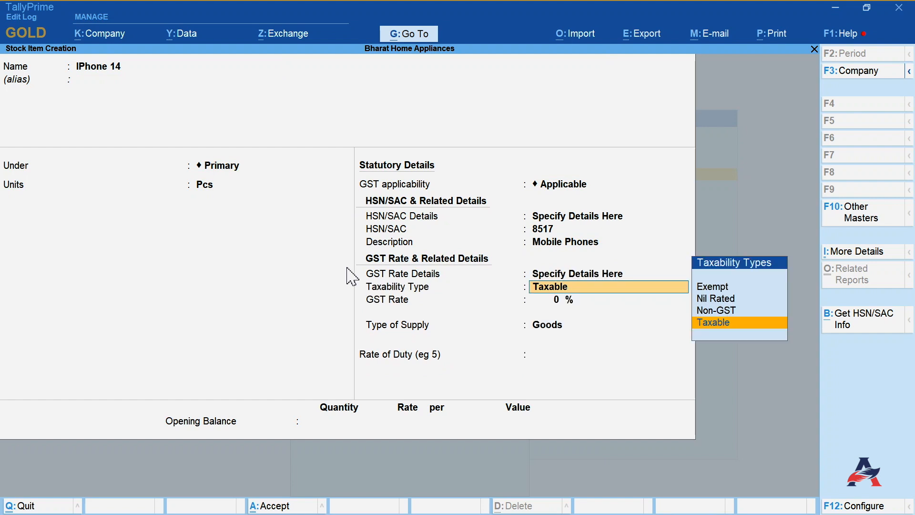
{"action": "key", "text": "Down"}
{"action": "key", "text": "Down"}
{"action": "key", "text": "Down"}
{"action": "key", "text": "Down"}
{"action": "key", "text": "Return"}
{"action": "type", "text": "12"}
{"action": "key", "text": "Return"}
{"action": "key", "text": "Return"}
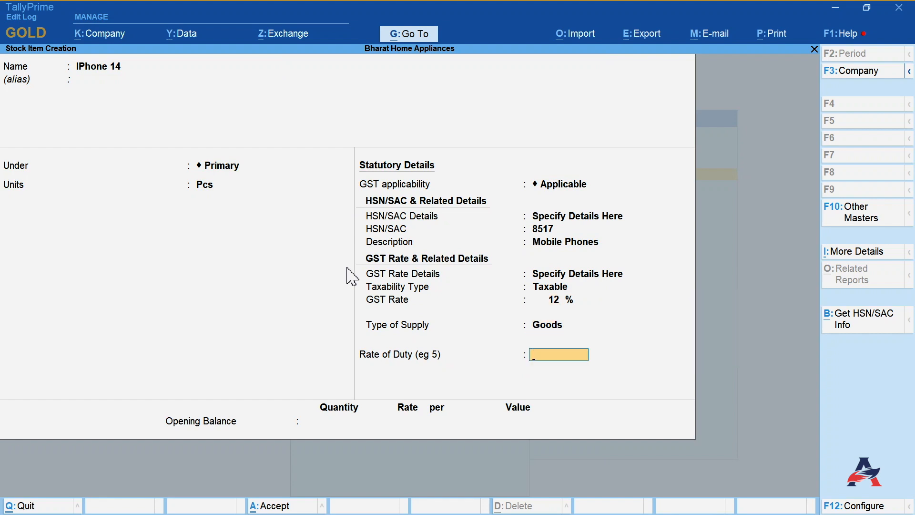
{"action": "key", "text": "Return"}
{"action": "key", "text": "Return"}
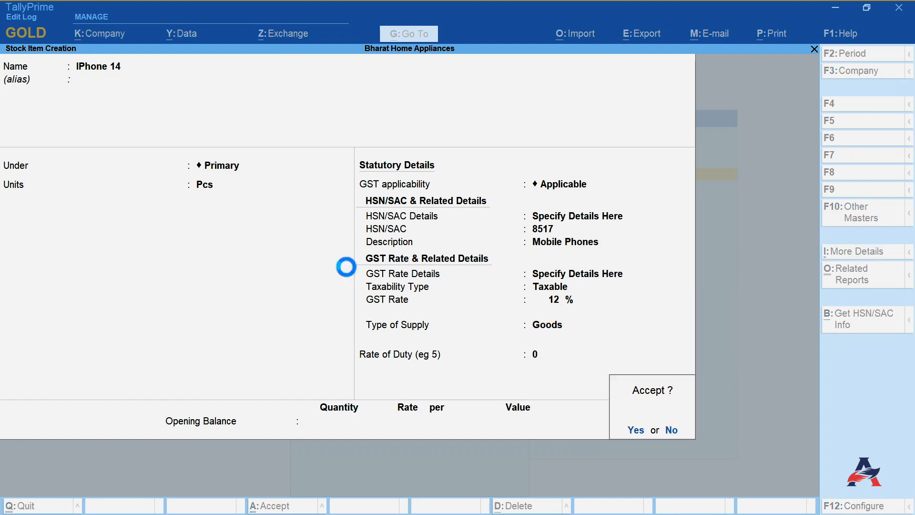
{"action": "key", "text": "Return"}
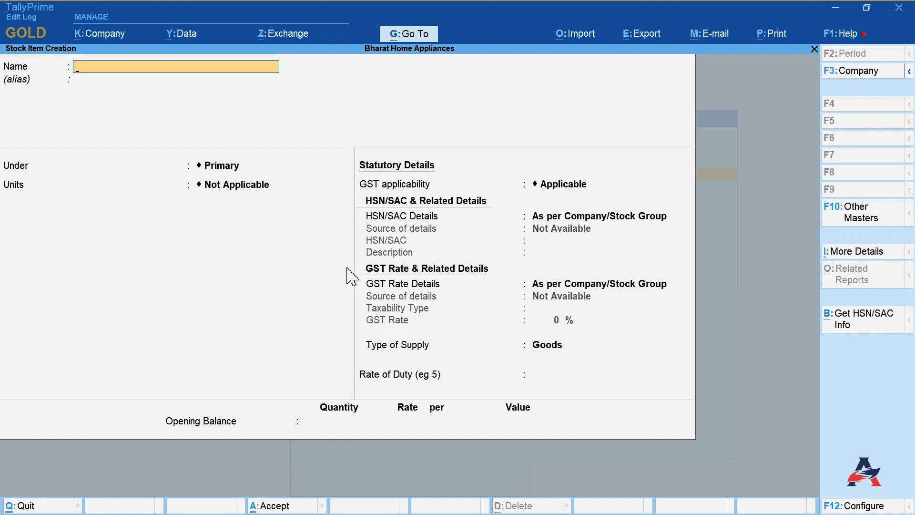
- Create a stock item named IPhone 14 Plus under Primary with Pcs as its unit
{"action": "type", "text": "Phone 14 Plus"}
{"action": "key", "text": "Return"}
{"action": "key", "text": "Return"}
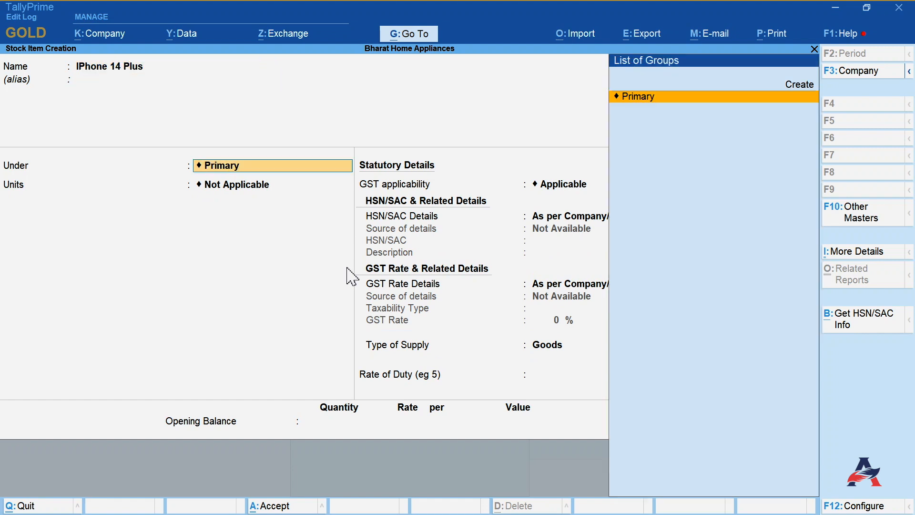
{"action": "key", "text": "Return"}
{"action": "key", "text": "Down"}
{"action": "key", "text": "Return"}
- Set HSN/SAC details to Use GST Classification and create a classification named Mobile Phones with HSN 8517 and description Mobile Phones
{"action": "key", "text": "Return"}
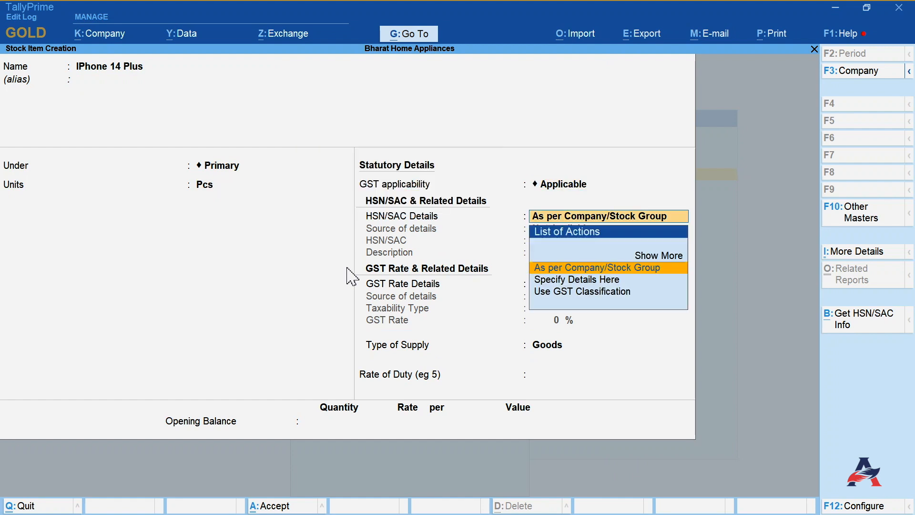
{"action": "key", "text": "Up"}
{"action": "key", "text": "Return"}
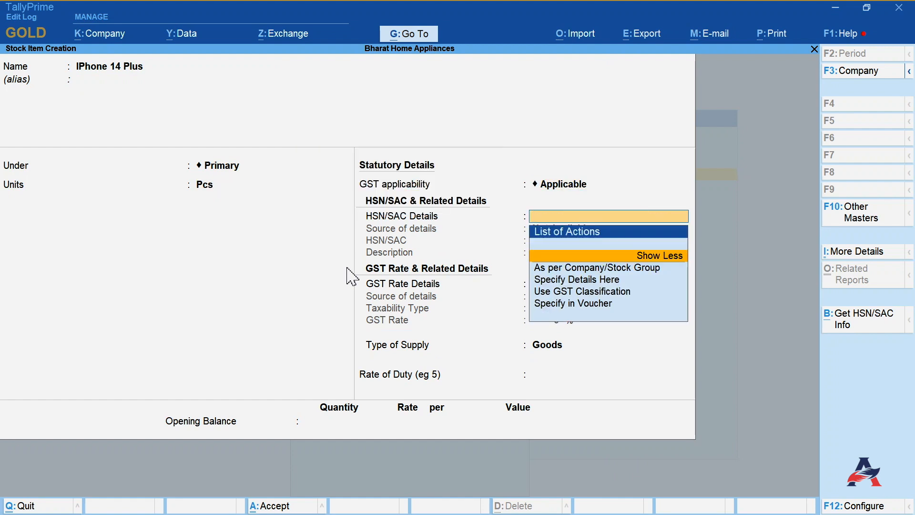
{"action": "key", "text": "Down"}
{"action": "key", "text": "Down"}
{"action": "key", "text": "Down"}
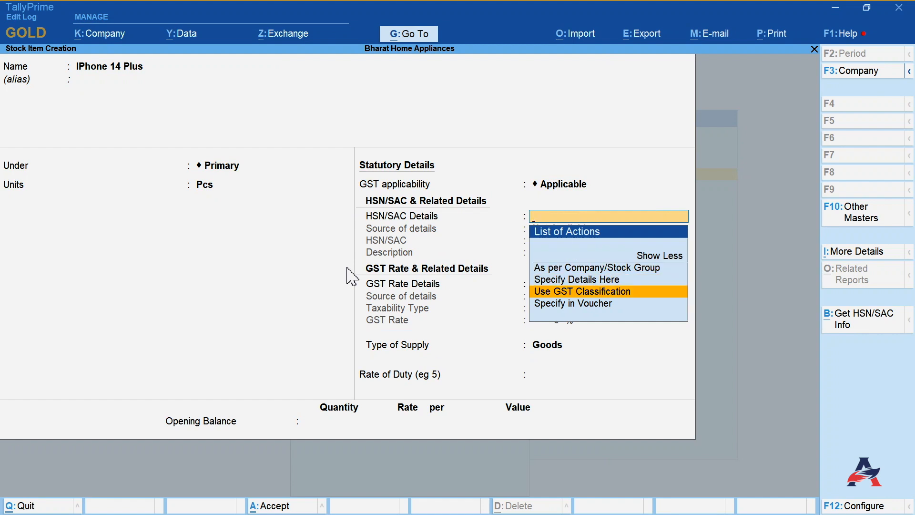
{"action": "key", "text": "Return"}
{"action": "key", "text": "Down"}
{"action": "key", "text": "Down"}
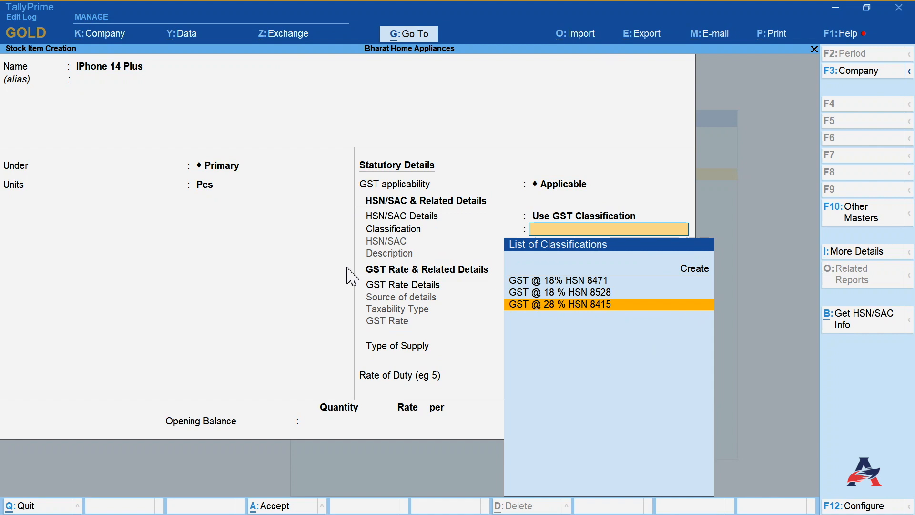
{"action": "key", "text": "Up"}
{"action": "key", "text": "Up"}
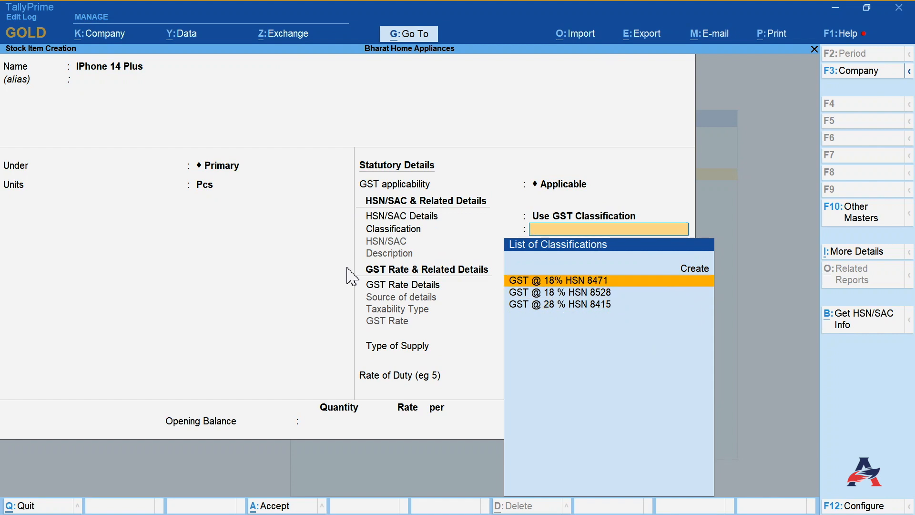
{"action": "key", "text": "Up"}
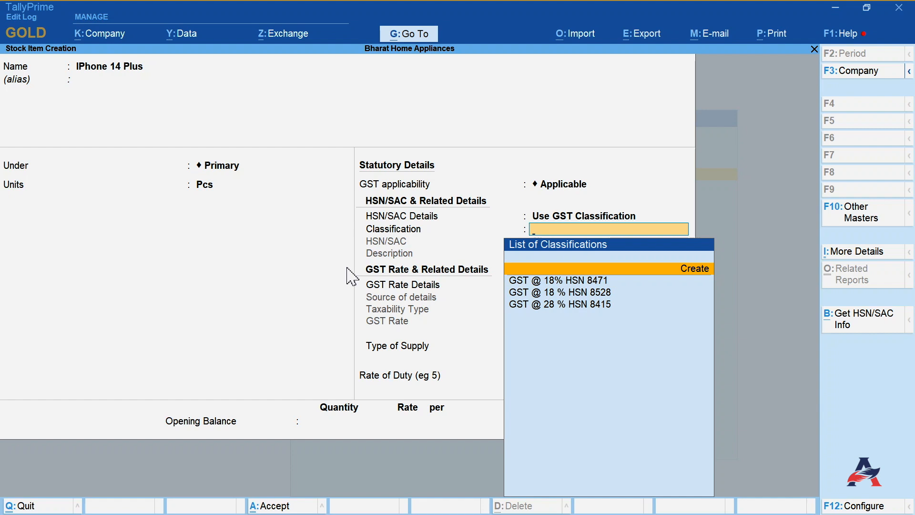
{"action": "key", "text": "Return"}
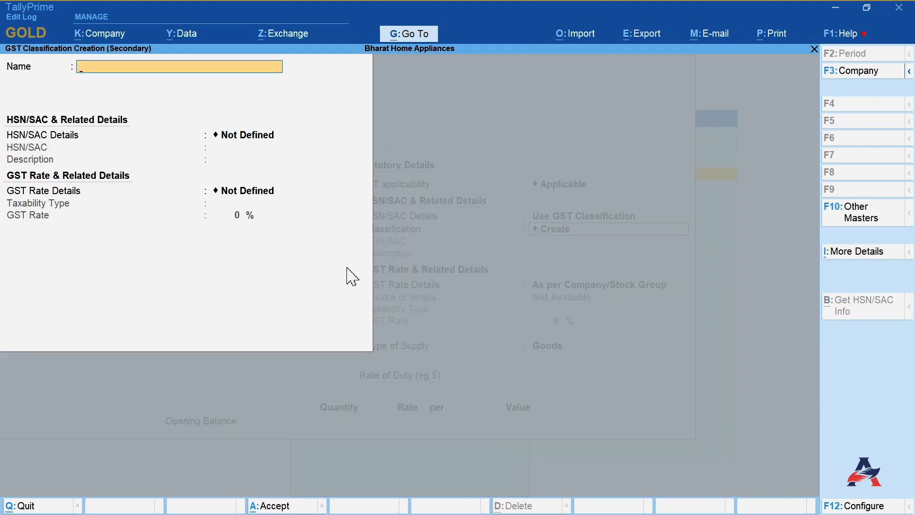
{"action": "type", "text": "Mobile Phon"}
{"action": "key", "text": "Return"}
{"action": "key", "text": "Down"}
{"action": "key", "text": "Return"}
{"action": "type", "text": "8517"}
{"action": "key", "text": "Return"}
{"action": "type", "text": "Mobile Phones"}
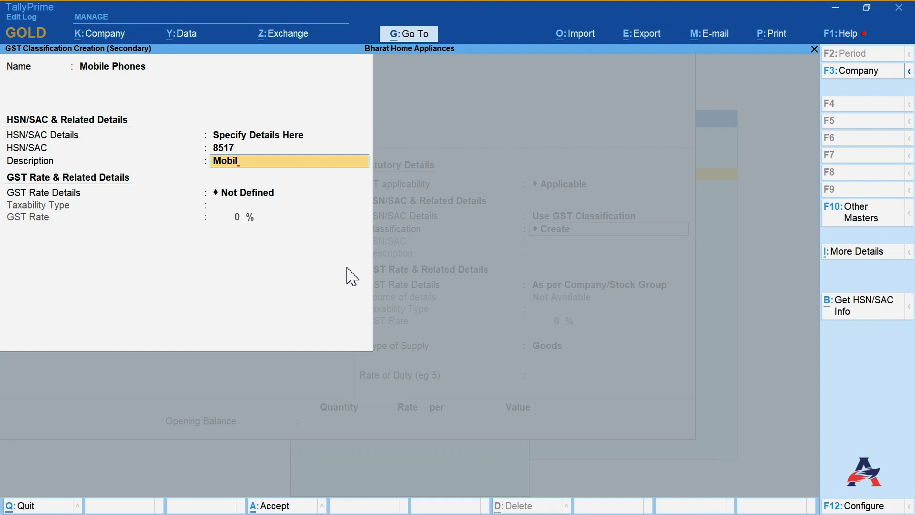
- Specify the classification's GST rate details as Taxable at 12% and accept it
{"action": "key", "text": "Return"}
{"action": "key", "text": "Down"}
{"action": "key", "text": "Return"}
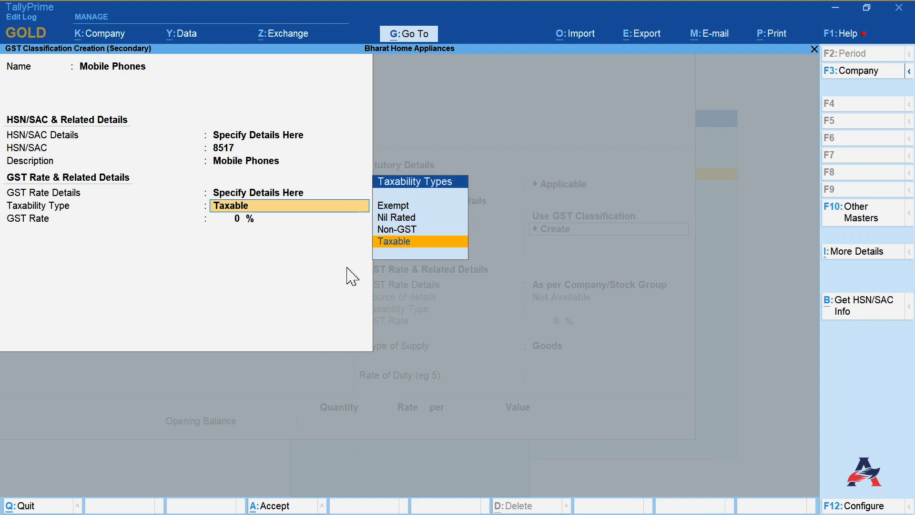
{"action": "key", "text": "Return"}
{"action": "type", "text": "12"}
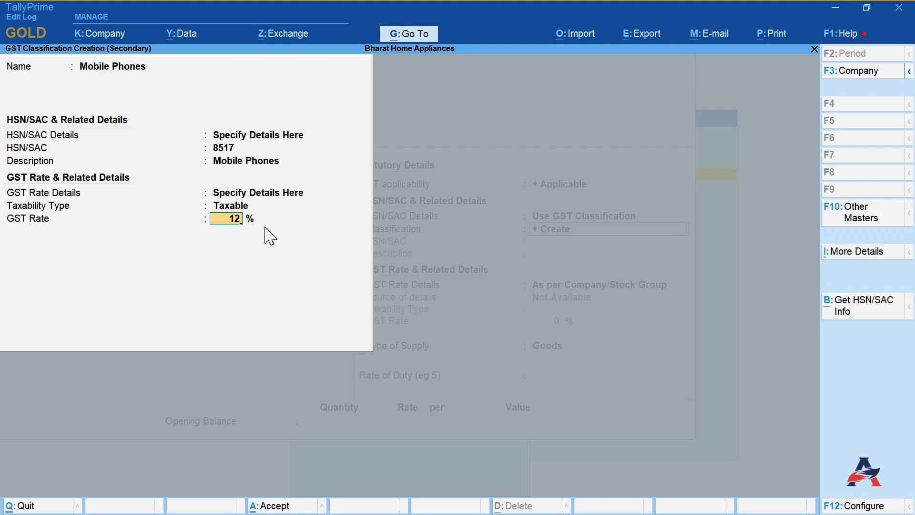
{"action": "key", "text": "Return"}
{"action": "key", "text": "Return"}
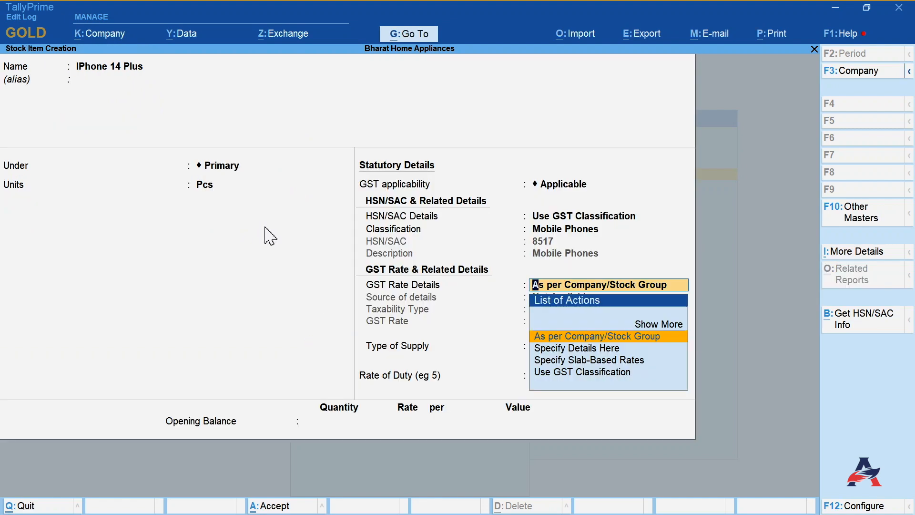
- Apply the Mobile Phones classification to the item's HSN and GST rate details, keep Goods as supply type, and save the item
{"action": "key", "text": "BackSpace"}
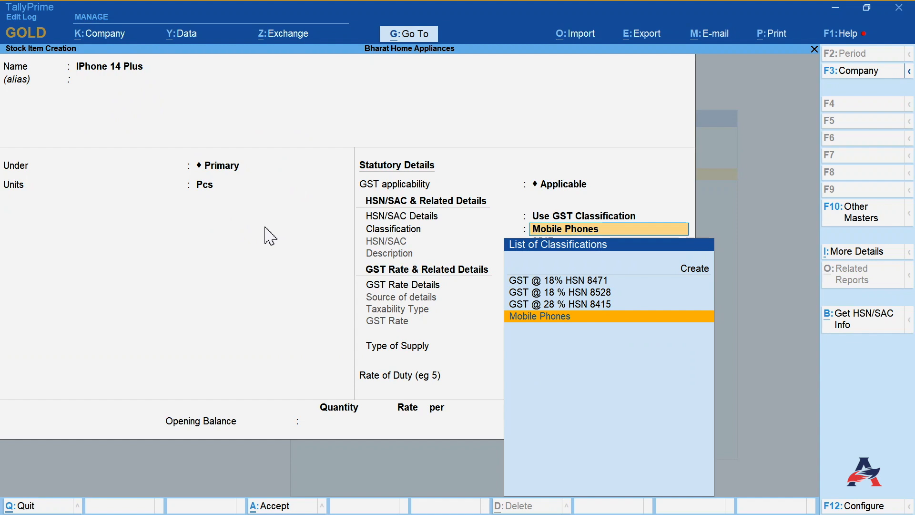
{"action": "key", "text": "Return"}
{"action": "key", "text": "Down"}
{"action": "key", "text": "Down"}
{"action": "key", "text": "Down"}
{"action": "key", "text": "Return"}
{"action": "key", "text": "Down"}
{"action": "key", "text": "Down"}
{"action": "key", "text": "Down"}
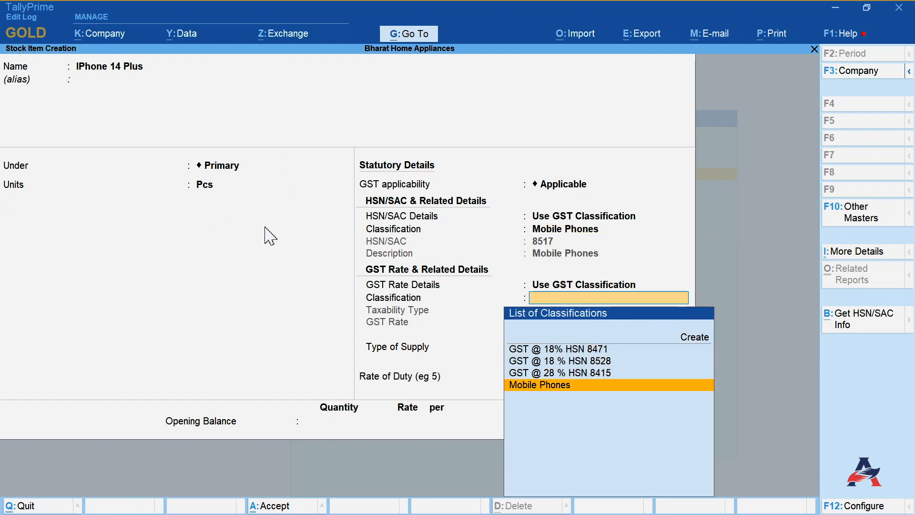
{"action": "key", "text": "Return"}
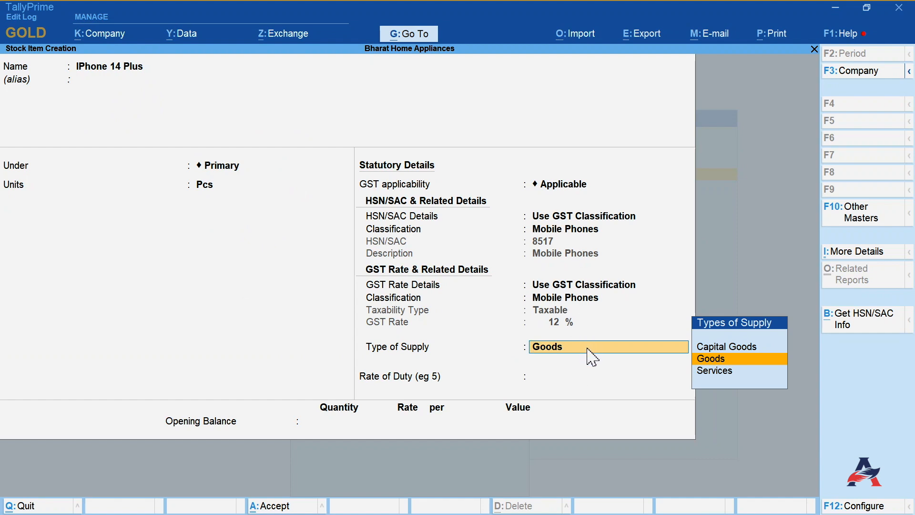
{"action": "key", "text": "Return"}
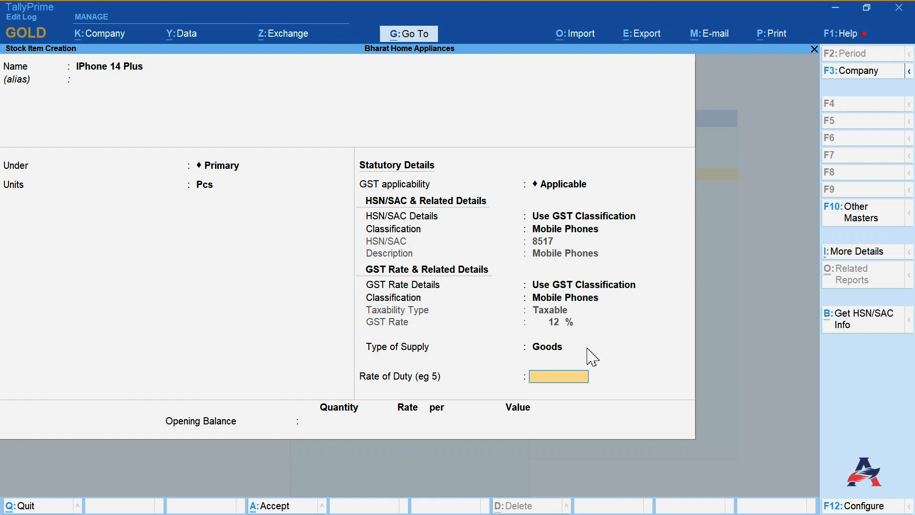
{"action": "key", "text": "Return"}
{"action": "key", "text": "Return"}
{"action": "key", "text": "Return"}
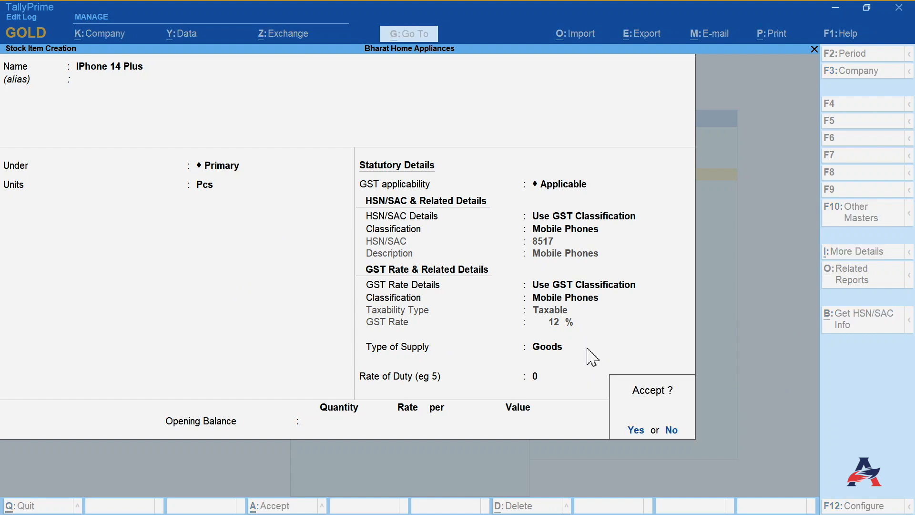
{"action": "key", "text": "Escape"}
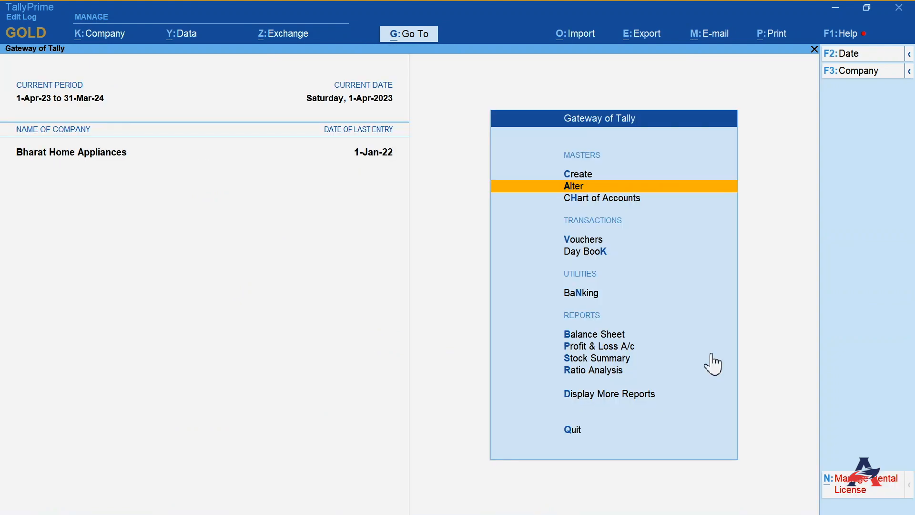
- Open a sales voucher dated 15-Jul-23
{"action": "key", "text": "Down"}
{"action": "key", "text": "Down"}
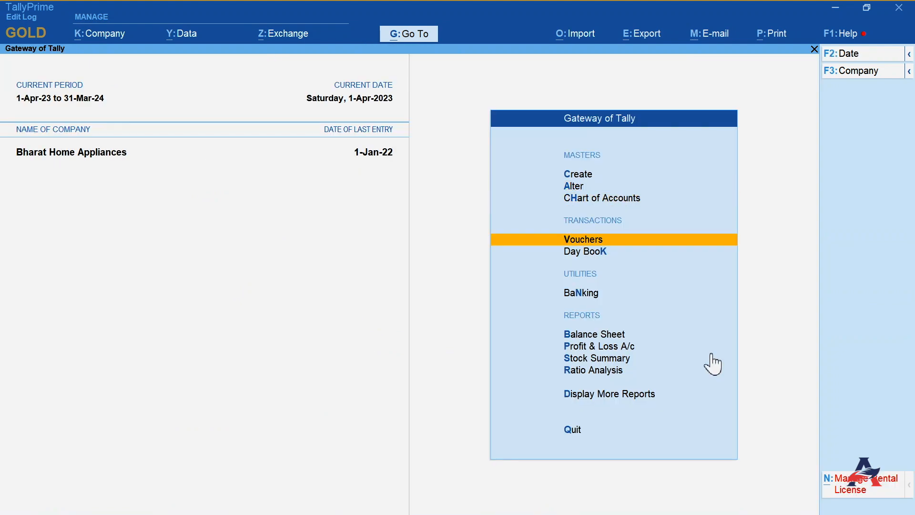
{"action": "key", "text": "Return"}
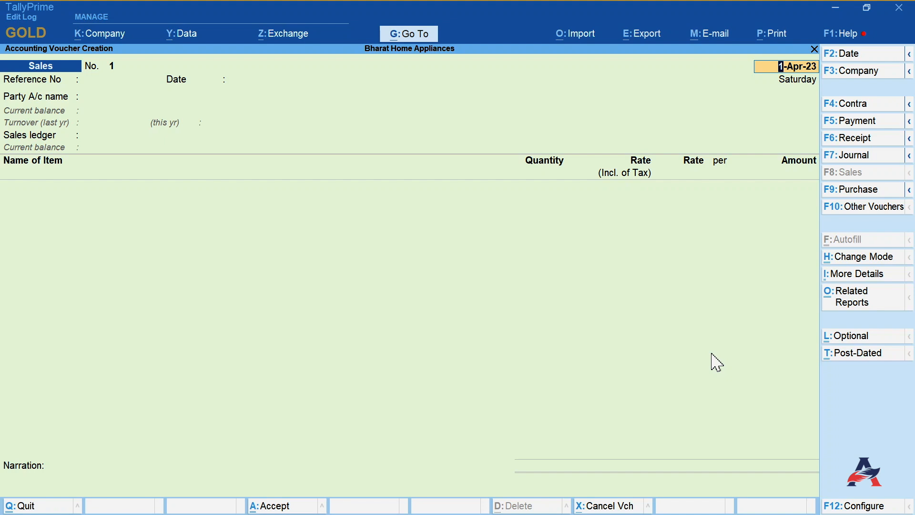
{"action": "type", "text": "15-7"}
{"action": "key", "text": "Return"}
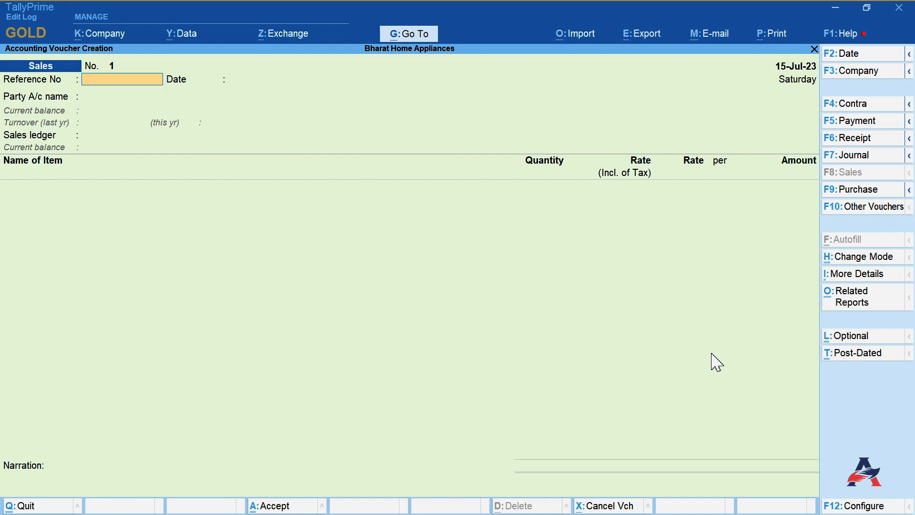
{"action": "key", "text": "Return"}
- Select Cash as the party and fill in the buyer's name with Delhi as the address
{"action": "key", "text": "Return"}
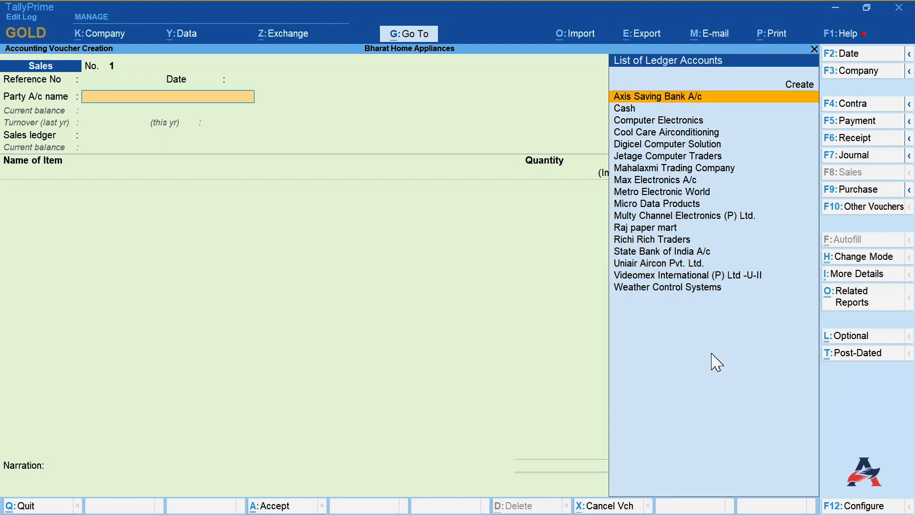
{"action": "key", "text": "Down"}
{"action": "key", "text": "Return"}
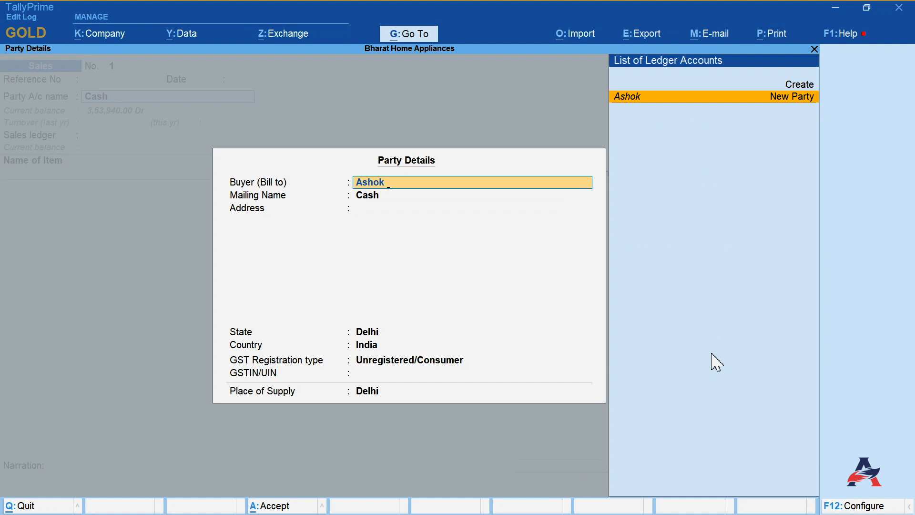
{"action": "key", "text": "Return"}
{"action": "key", "text": "Return"}
{"action": "type", "text": "Del"}
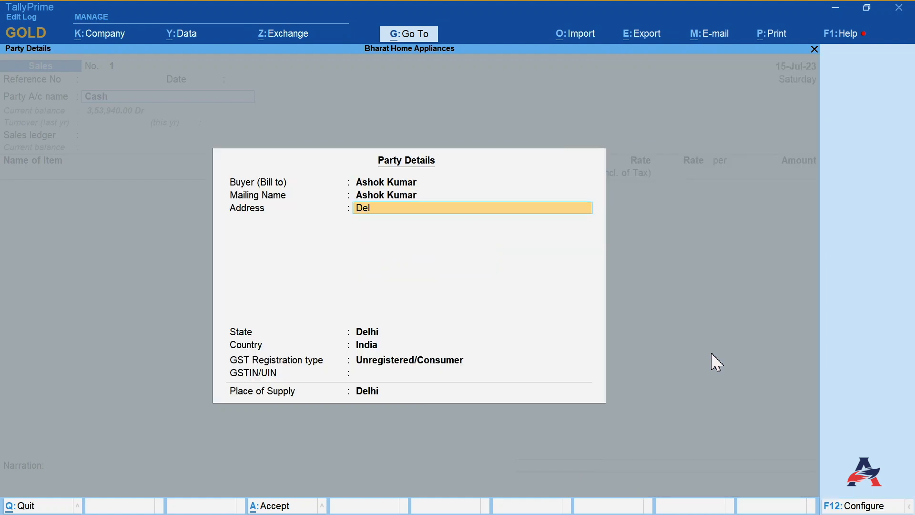
{"action": "type", "text": "hi"}
{"action": "key", "text": "Return"}
{"action": "key", "text": "Return"}
{"action": "key", "text": "Return"}
{"action": "key", "text": "Return"}
- Choose Sales A/c as sales ledger and add IPhone 14, 1 Pcs at a rate of 50000
{"action": "key", "text": "Return"}
{"action": "key", "text": "Return"}
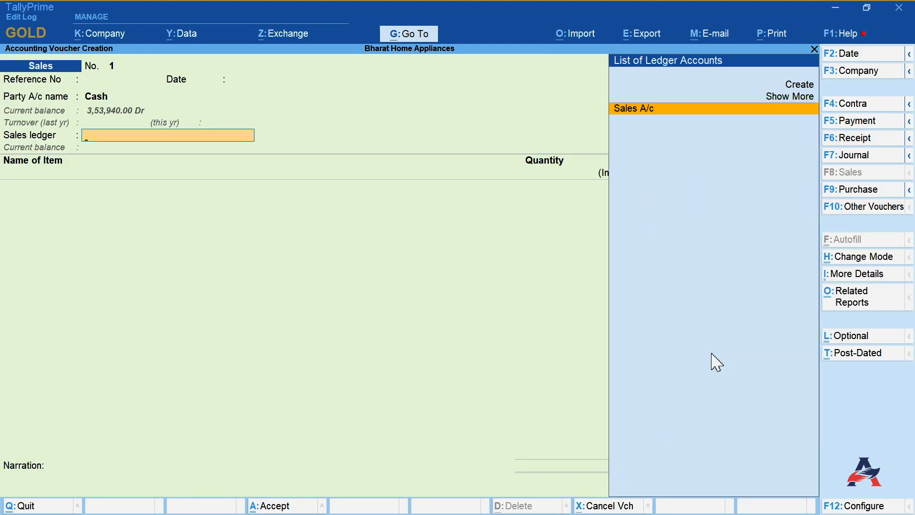
{"action": "key", "text": "Return"}
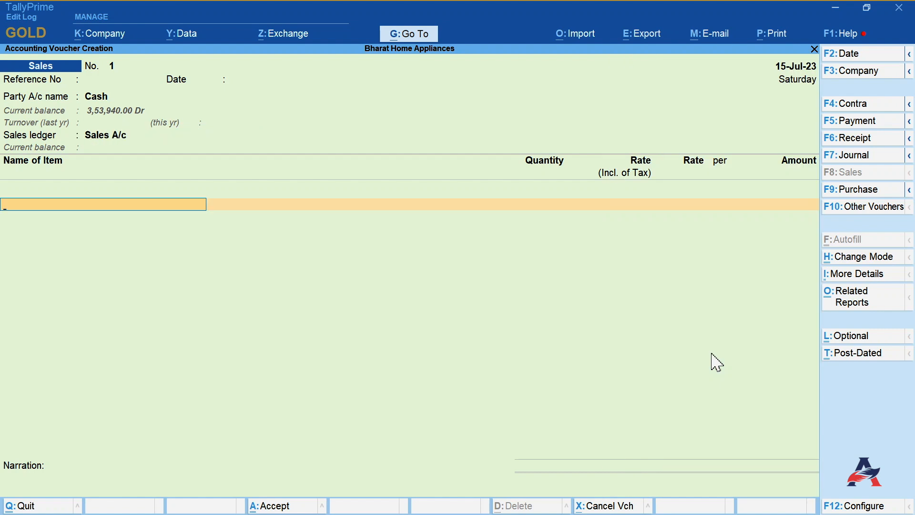
{"action": "key", "text": "Down"}
{"action": "key", "text": "Down"}
{"action": "key", "text": "Down"}
{"action": "key", "text": "Return"}
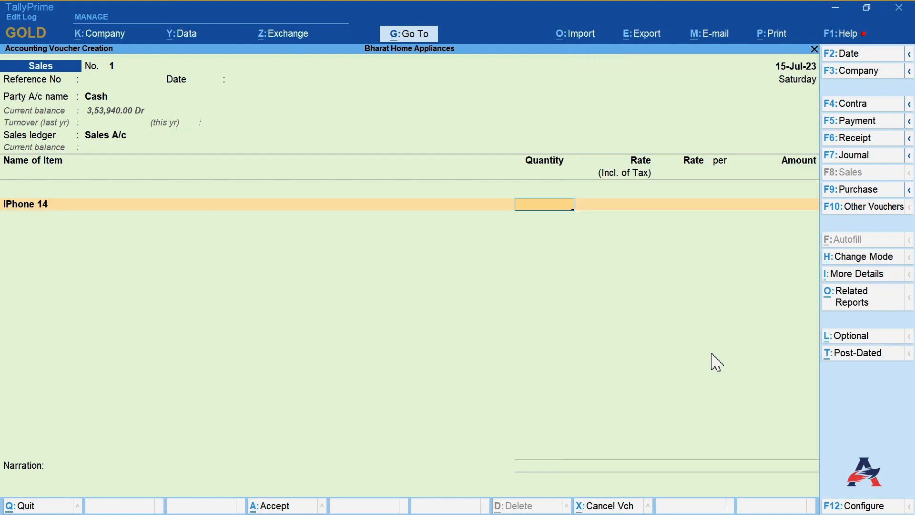
{"action": "key", "text": "Return"}
{"action": "type", "text": "50000"}
{"action": "key", "text": "Return"}
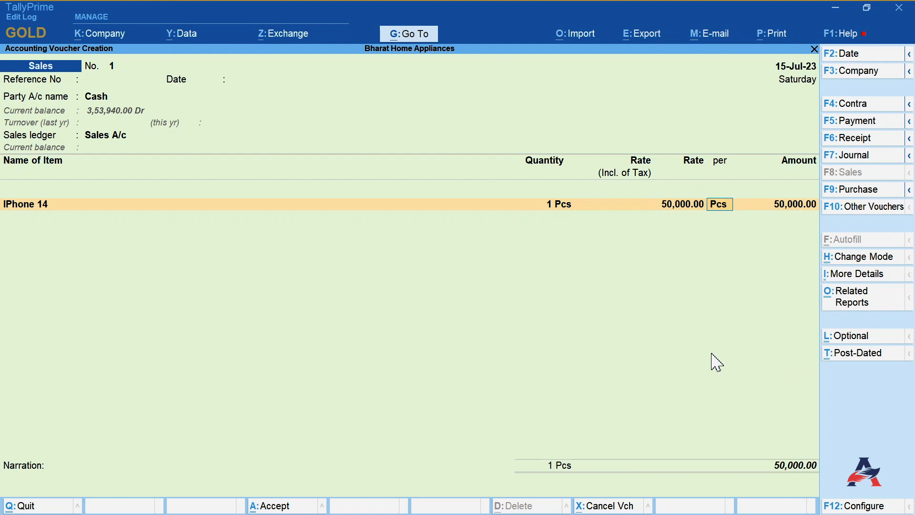
- Add CGST A/c and SGST A/c tax ledgers below the item line
{"action": "key", "text": "Return"}
{"action": "key", "text": "Return"}
{"action": "key", "text": "Return"}
{"action": "type", "text": "C"}
{"action": "key", "text": "Return"}
{"action": "key", "text": "Return"}
{"action": "type", "text": "S"}
- Set Provide GST/e-Way Bill details to No and accept the voucher
{"action": "key", "text": "Return"}
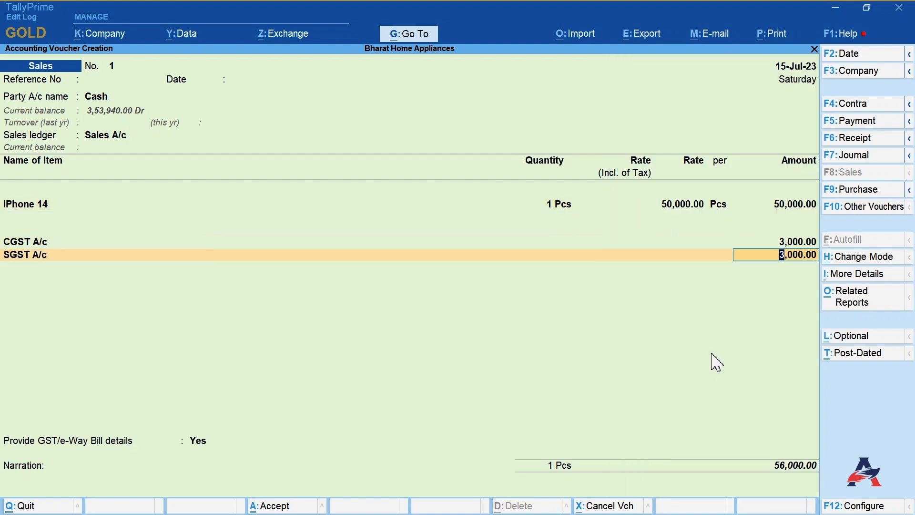
{"action": "key", "text": "Return"}
{"action": "key", "text": "Return"}
{"action": "key", "text": "Down"}
{"action": "key", "text": "Return"}
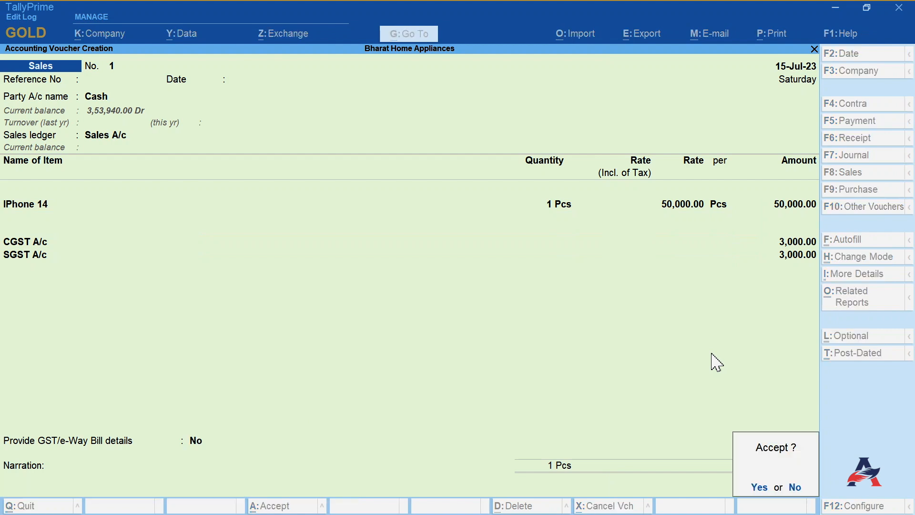
- Date a new sales voucher 16-Jul-23 and select Max Electronics A/c as the party with Sales A/c as the sales ledger
{"action": "key", "text": "Return"}
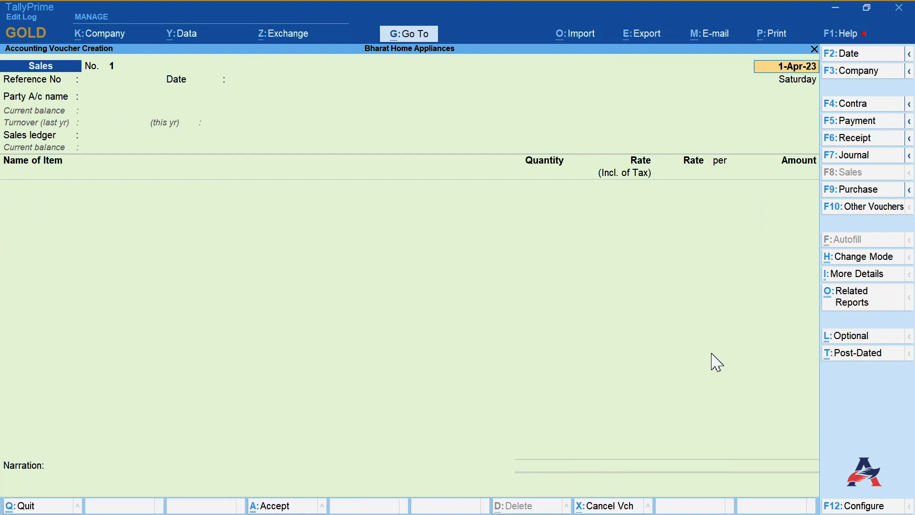
{"action": "type", "text": "16-7"}
{"action": "key", "text": "Return"}
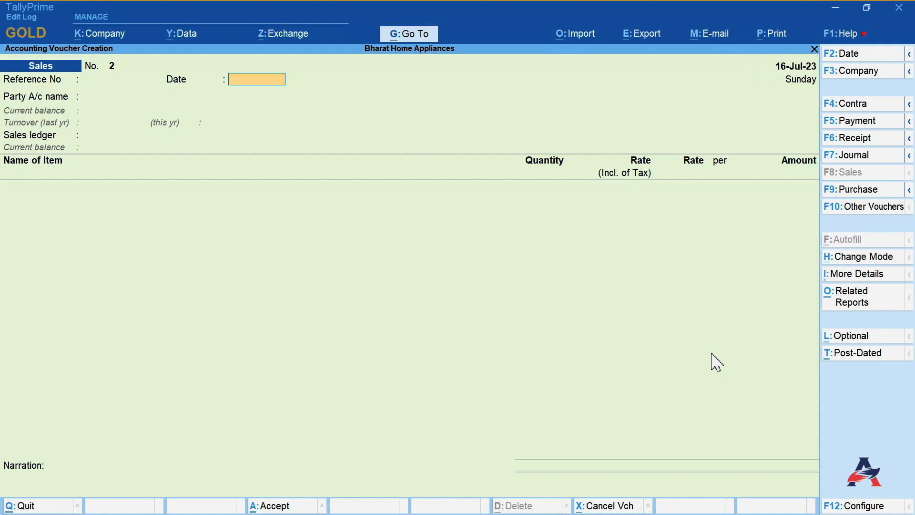
{"action": "key", "text": "Return"}
{"action": "type", "text": "Max"}
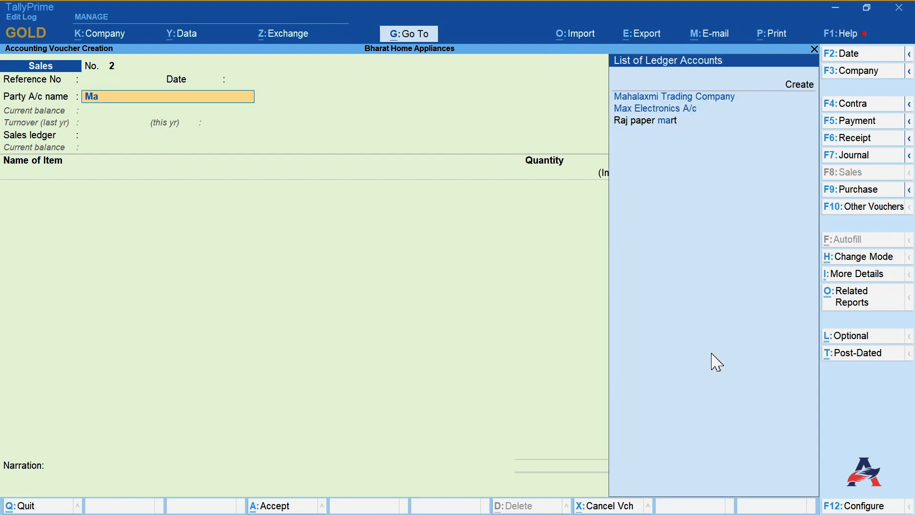
{"action": "key", "text": "Return"}
{"action": "key", "text": "Return"}
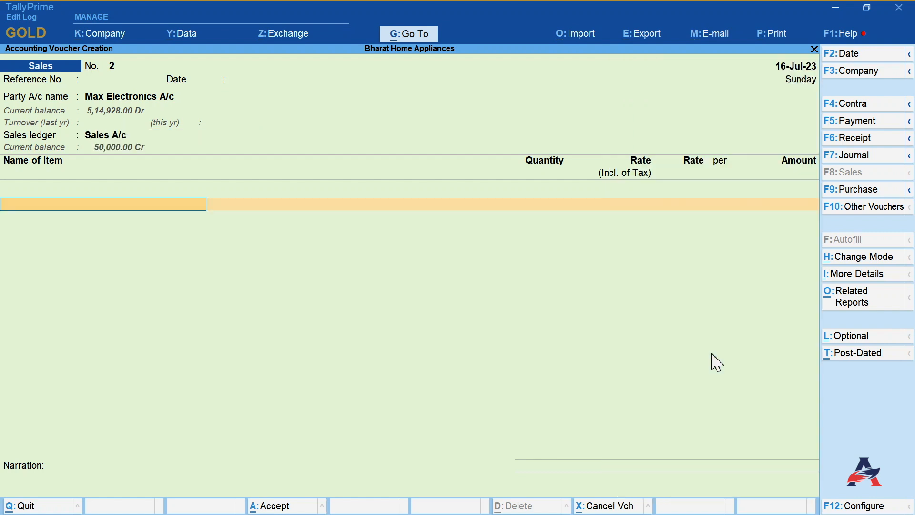
- Add IPhone 14 Plus, 1 Pcs at a rate of 60000 as the item line
{"action": "type", "text": "Ip"}
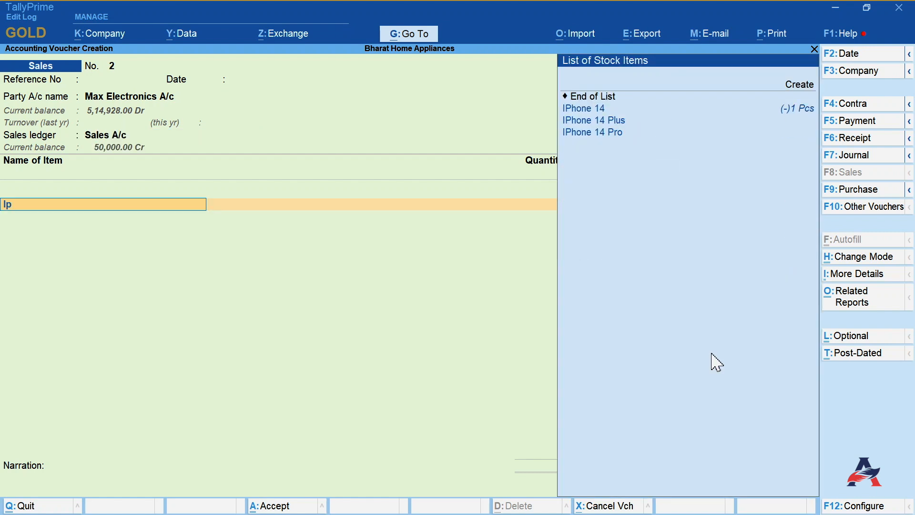
{"action": "key", "text": "Down"}
{"action": "key", "text": "Down"}
{"action": "key", "text": "Up"}
{"action": "key", "text": "Return"}
{"action": "key", "text": "Return"}
{"action": "type", "text": "60000"}
- Add IGST A/c as the tax ledger below the item line
{"action": "key", "text": "Return"}
{"action": "key", "text": "Return"}
{"action": "key", "text": "Return"}
{"action": "key", "text": "Return"}
{"action": "type", "text": "i"}
{"action": "key", "text": "Return"}
- Keep Provide GST/e-Way Bill details set to Yes and accept the voucher
{"action": "key", "text": "Return"}
{"action": "key", "text": "Return"}
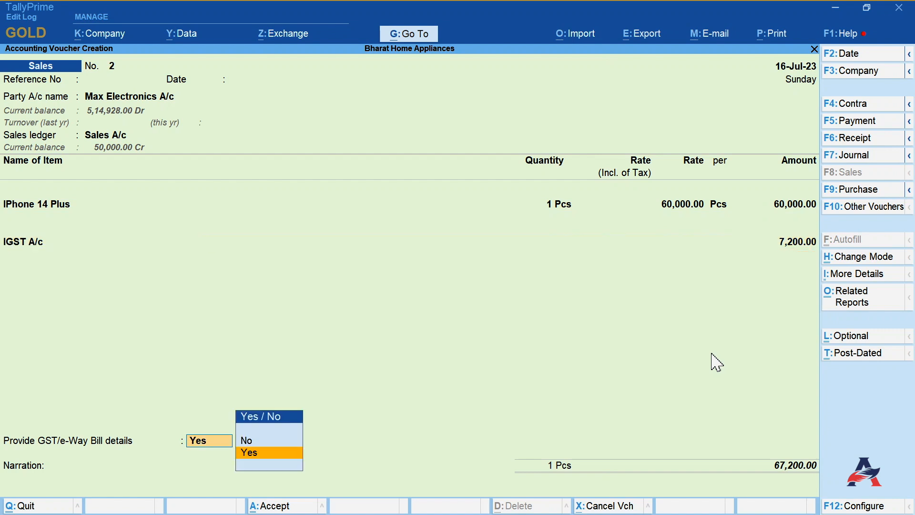
{"action": "key", "text": "Return"}
{"action": "key", "text": "Return"}
{"action": "key", "text": "Return"}
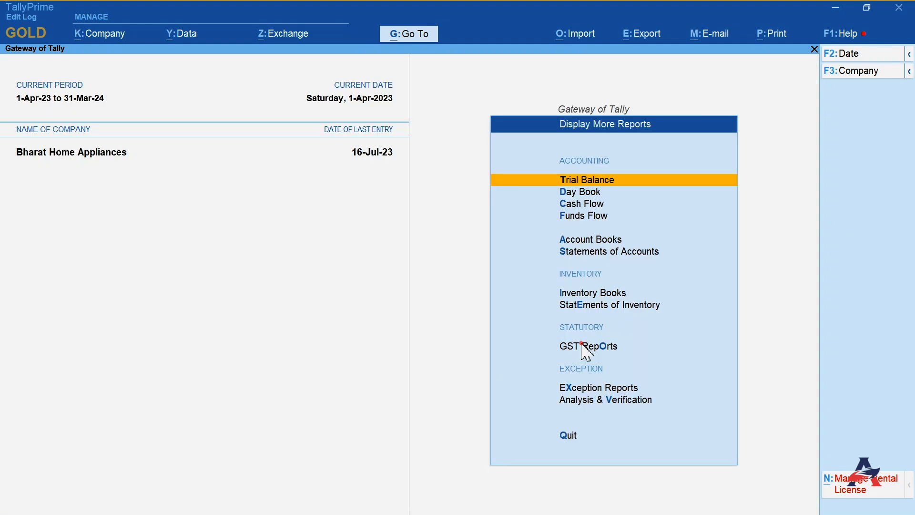
- Open the GSTR-1 report from GST Reports and scroll through its voucher summary and return sections
{"action": "left_click", "coordinate": [585, 346]}
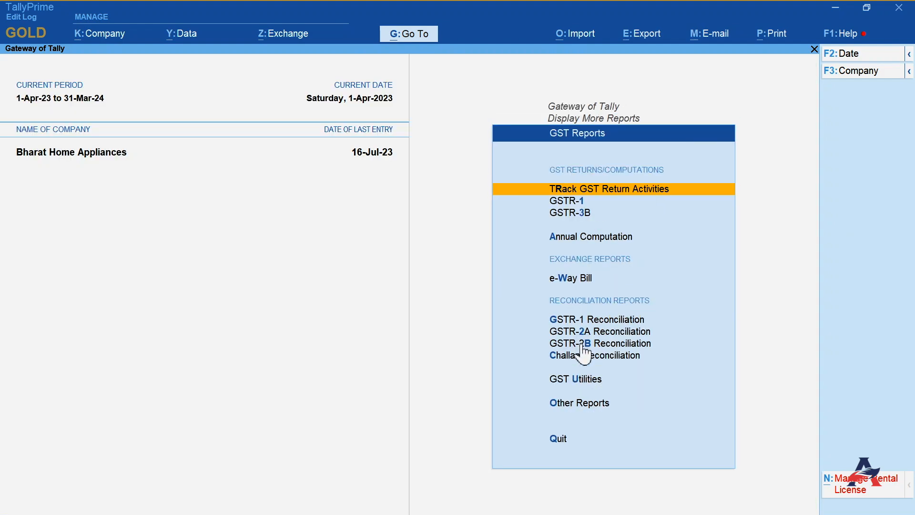
{"action": "left_click", "coordinate": [572, 200]}
{"action": "key", "text": "Down"}
{"action": "key", "text": "Down"}
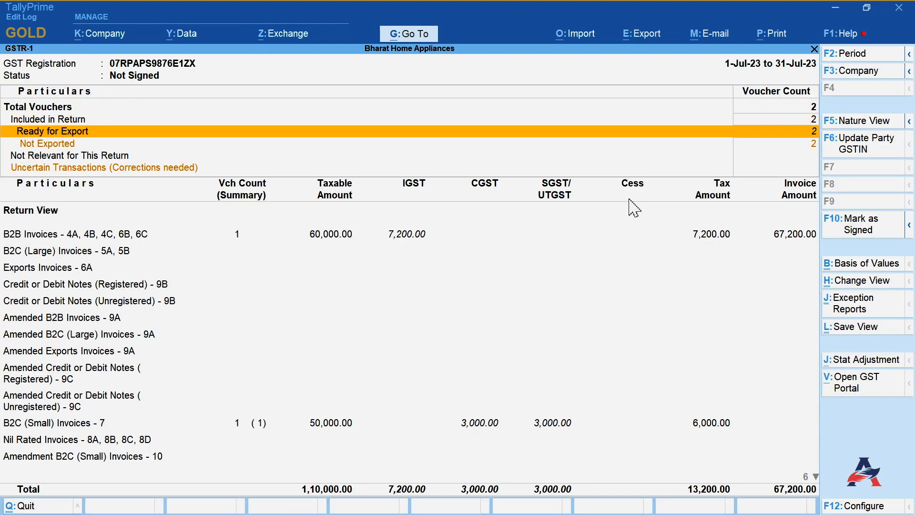
{"action": "key", "text": "Down"}
{"action": "key", "text": "Down"}
{"action": "key", "text": "Down"}
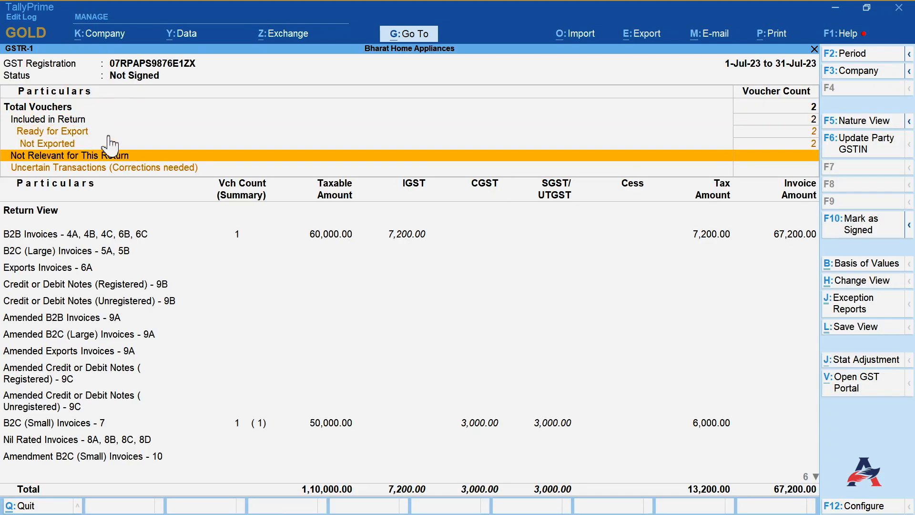
{"action": "key", "text": "Down"}
{"action": "key", "text": "Down"}
{"action": "key", "text": "Down"}
{"action": "key", "text": "Down"}
{"action": "key", "text": "End"}
{"action": "key", "text": "End"}
{"action": "key", "text": "Up"}
{"action": "key", "text": "Page_Up"}
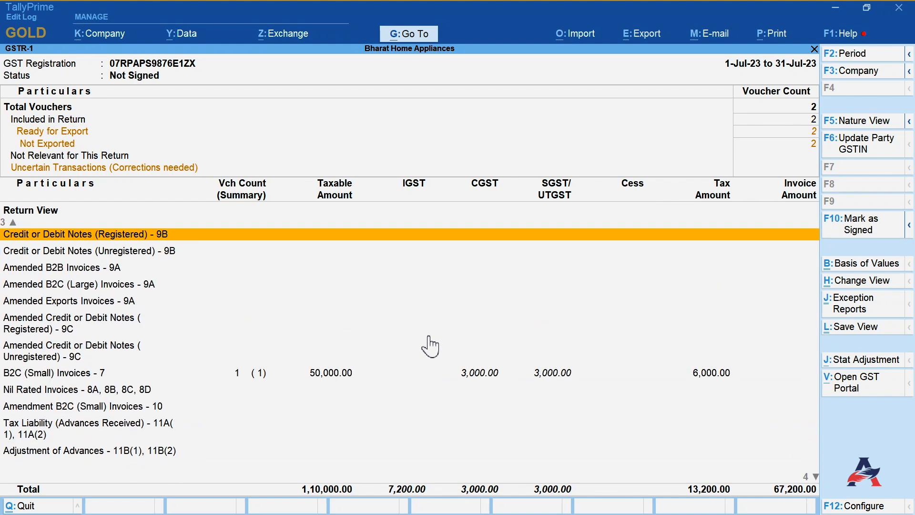
{"action": "key", "text": "Home"}
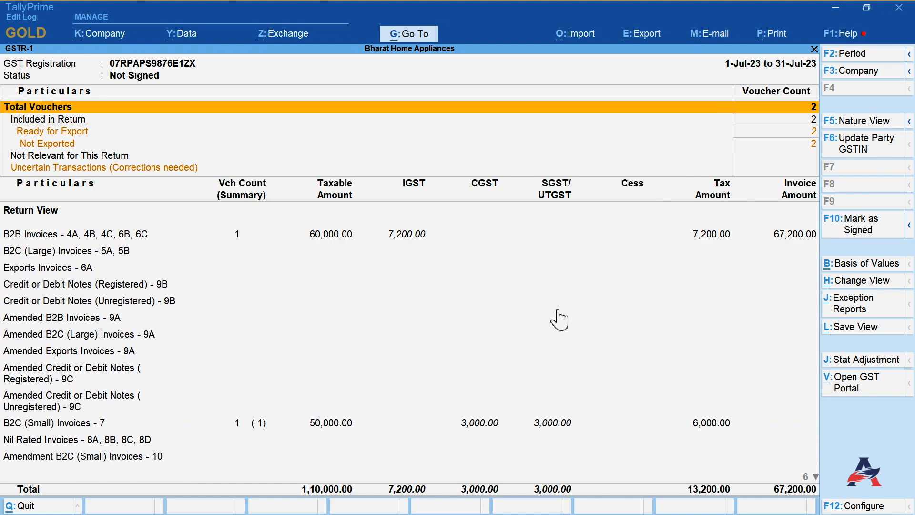
- Try to fetch GSTIN/UIN info for all parties through Update Party GSTIN, then close the e-Way Bill login
{"action": "left_click", "coordinate": [865, 150]}
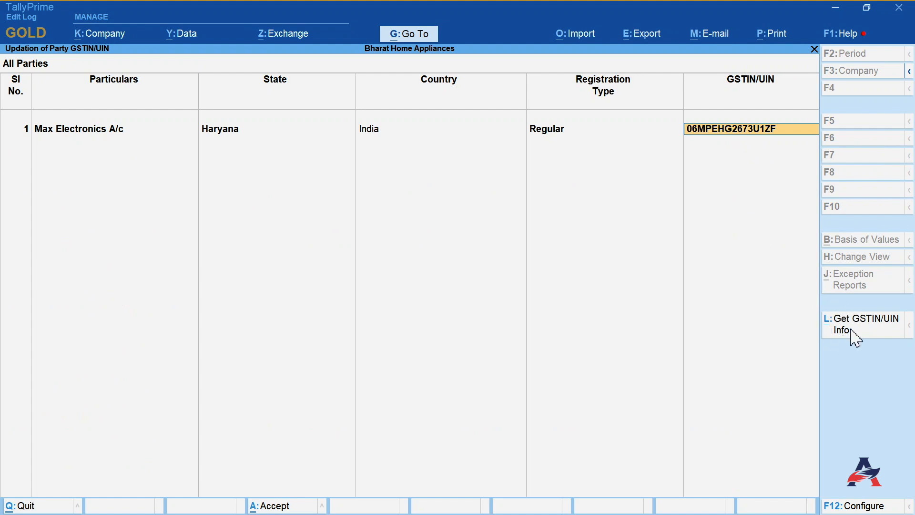
{"action": "left_click", "coordinate": [861, 326]}
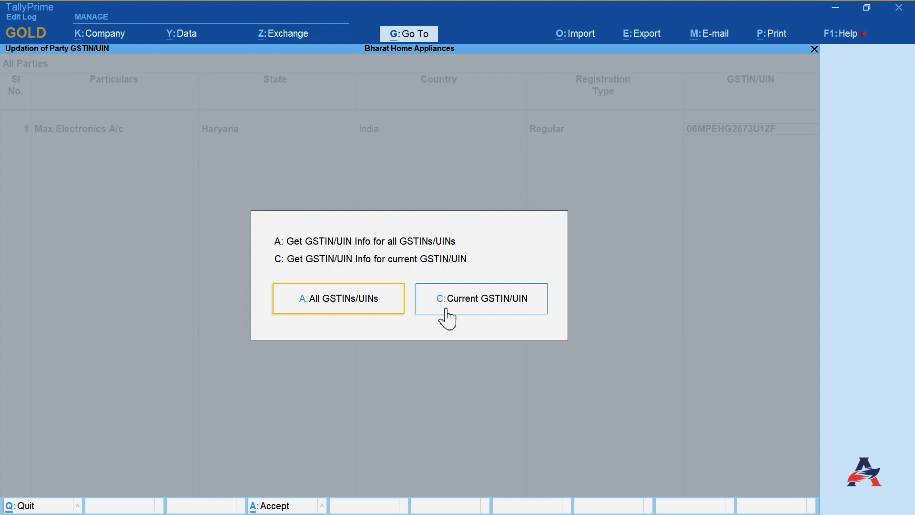
{"action": "left_click", "coordinate": [355, 309]}
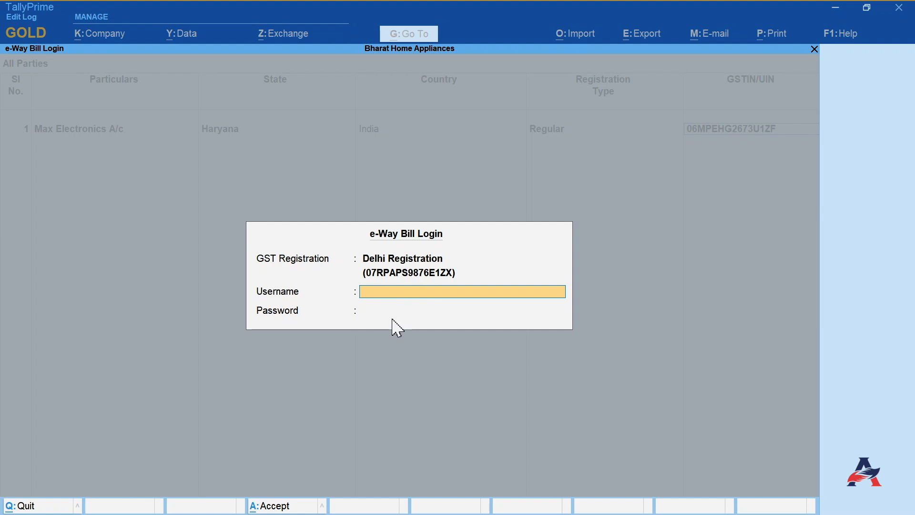
{"action": "left_click", "coordinate": [815, 50]}
{"action": "key", "text": "Escape"}
{"action": "key", "text": "Escape"}
{"action": "key", "text": "Return"}
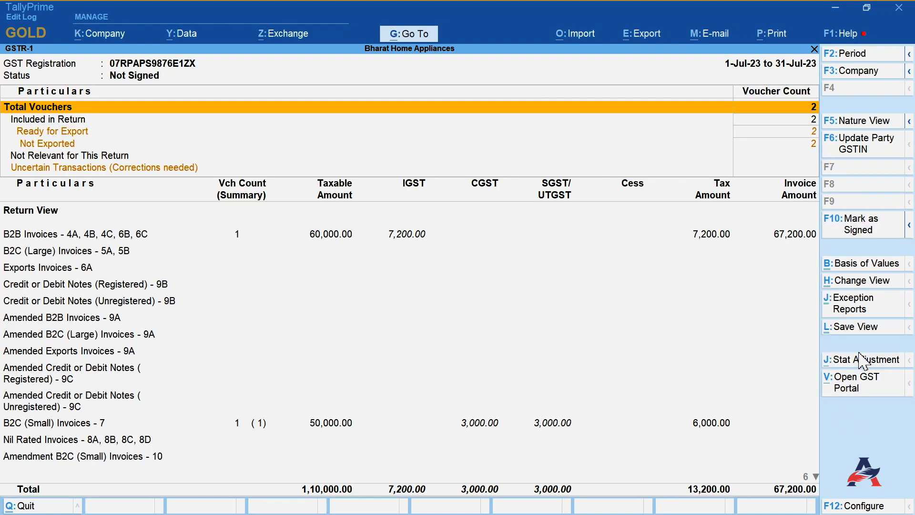
- Review the Mark as Signed options without signing, then browse the GSTR-1 return sections and uncertain transactions
{"action": "left_click", "coordinate": [876, 236]}
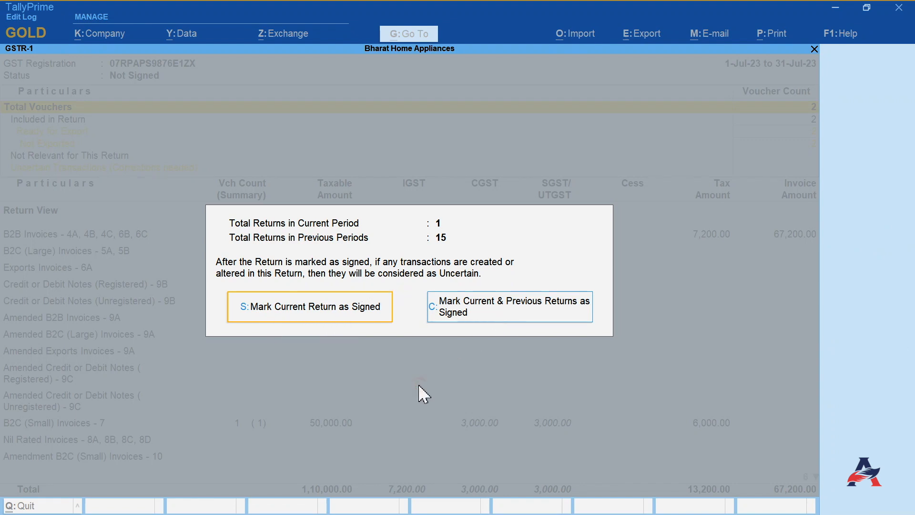
{"action": "left_click", "coordinate": [815, 51]}
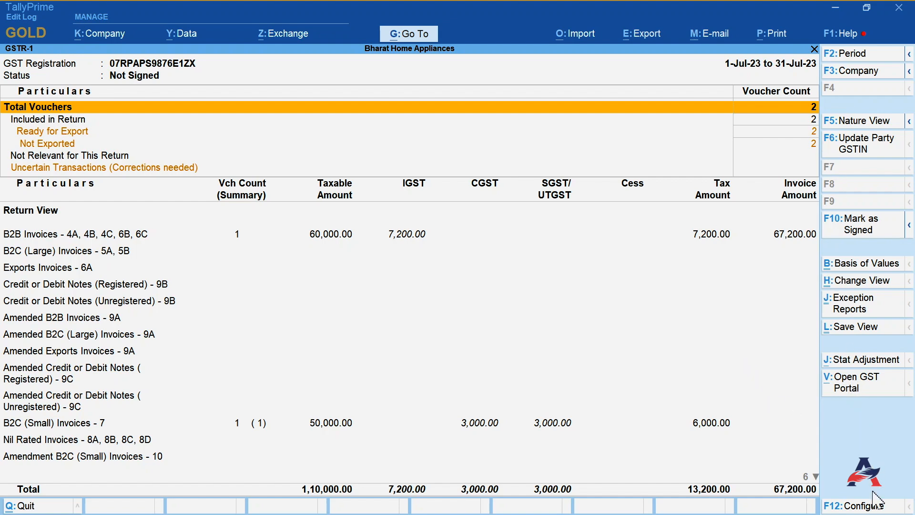
{"action": "left_click", "coordinate": [564, 372]}
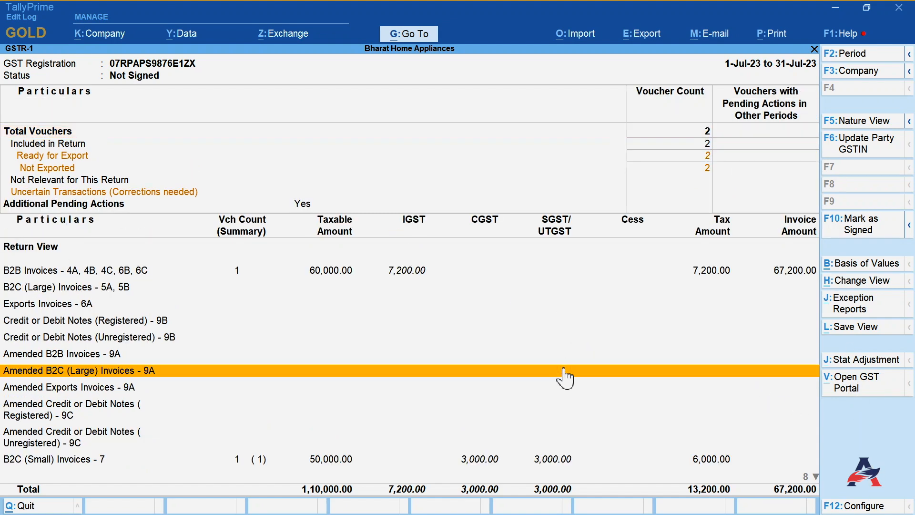
{"action": "left_click", "coordinate": [556, 190]}
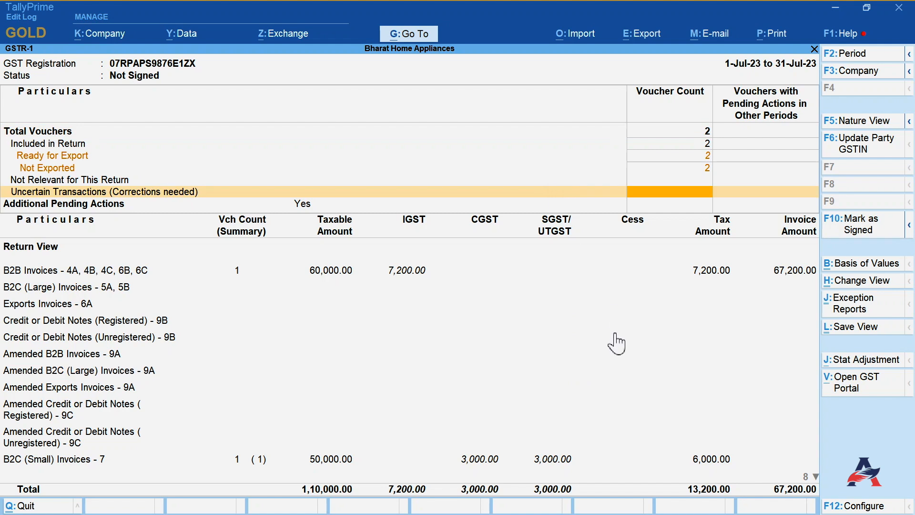
{"action": "key", "text": "Down"}
{"action": "key", "text": "Down"}
{"action": "key", "text": "Down"}
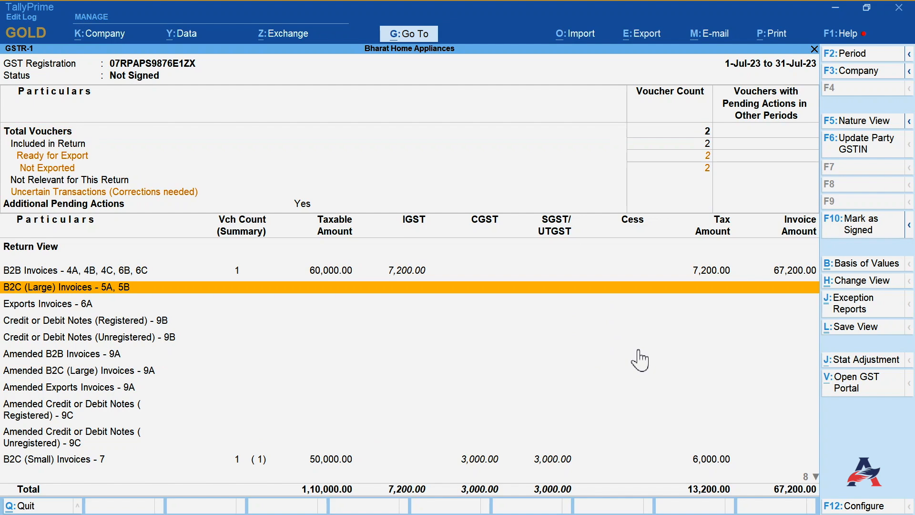
{"action": "key", "text": "Down"}
{"action": "key", "text": "Down"}
{"action": "key", "text": "Down"}
{"action": "key", "text": "Down"}
{"action": "key", "text": "Down"}
{"action": "key", "text": "Down"}
{"action": "key", "text": "Down"}
{"action": "key", "text": "Down"}
{"action": "key", "text": "Down"}
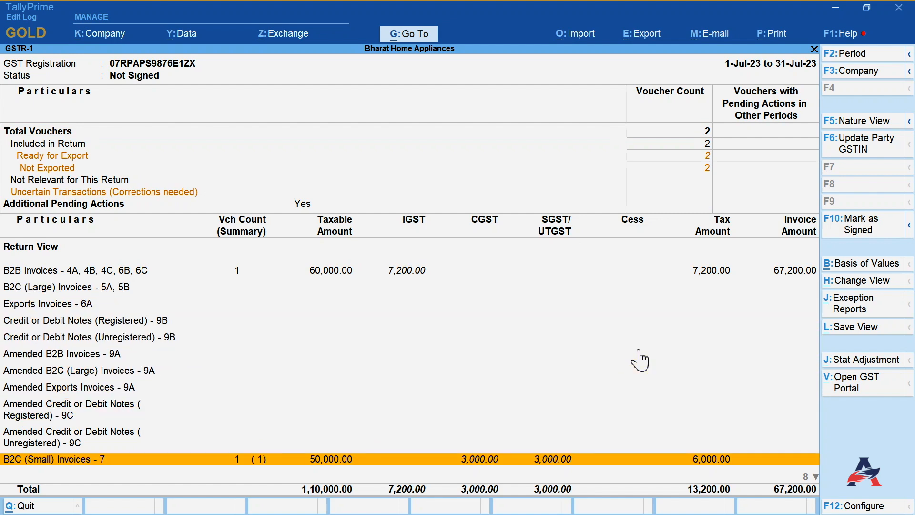
{"action": "key", "text": "Down"}
{"action": "key", "text": "Down"}
{"action": "key", "text": "Down"}
{"action": "key", "text": "Down"}
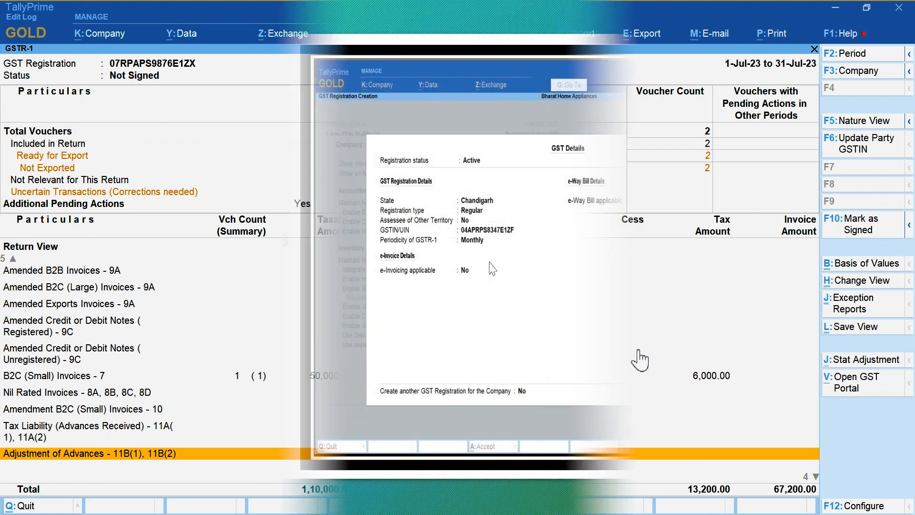
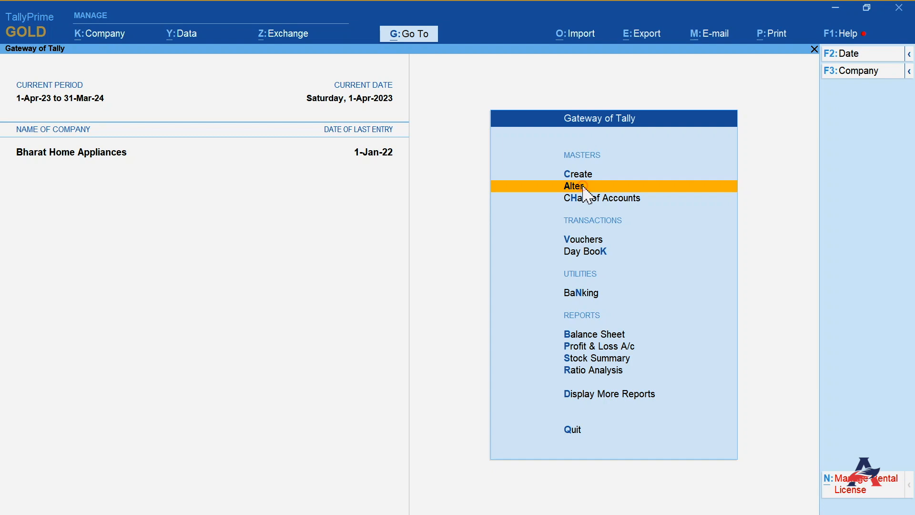
{"action": "left_click", "coordinate": [584, 187]}
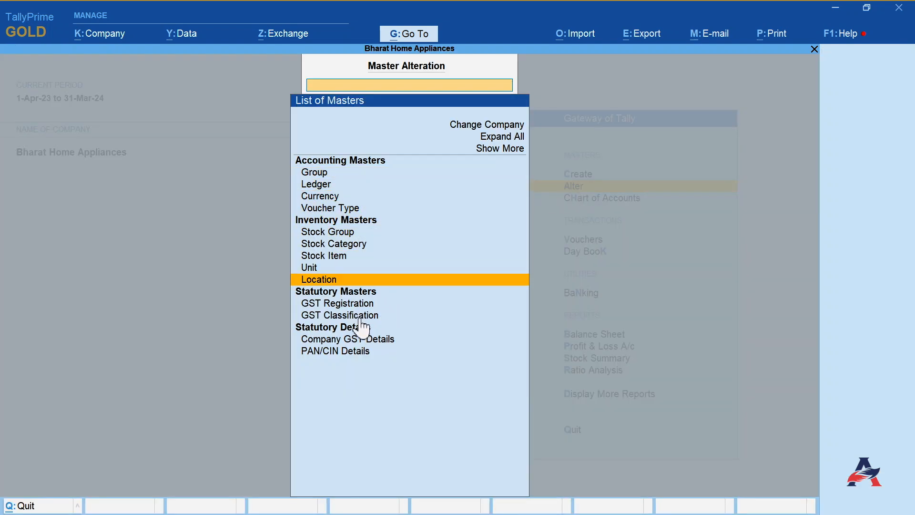
{"action": "left_click", "coordinate": [350, 303]}
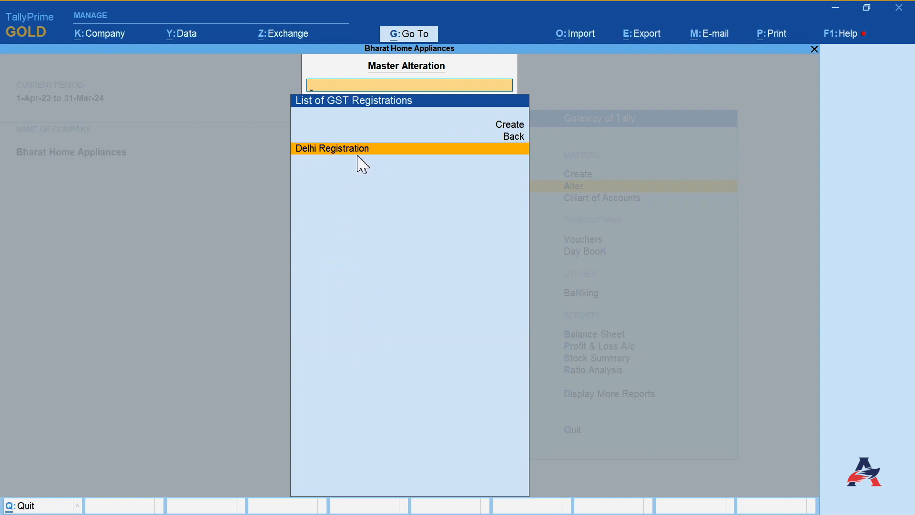
{"action": "left_click", "coordinate": [502, 125]}
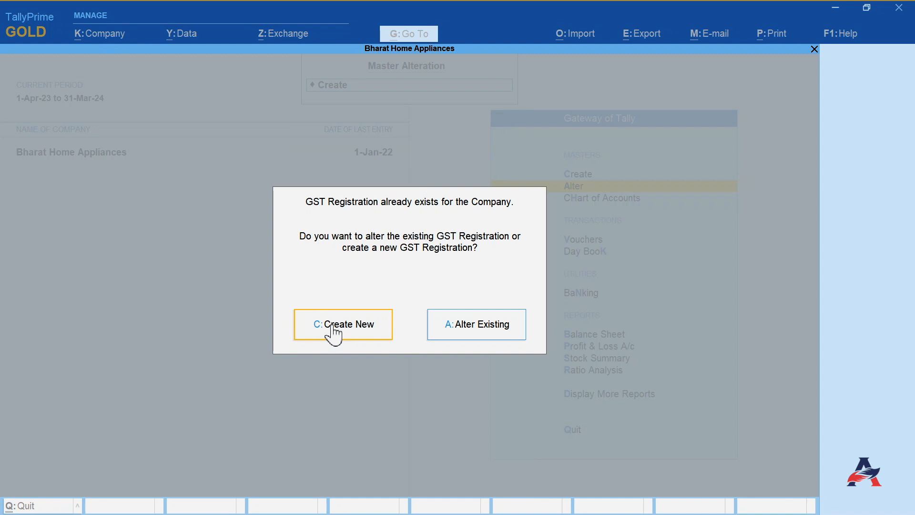
{"action": "key", "text": "Escape"}
{"action": "key", "text": "Escape"}
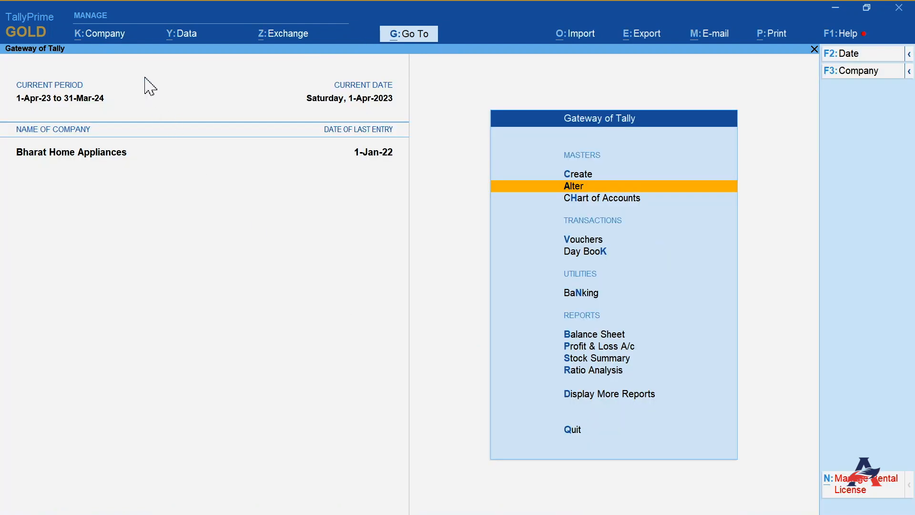
- Open the company's GST details from company features and set Create another GST Registration for the Company to Yes, then accept
{"action": "left_click", "coordinate": [98, 37]}
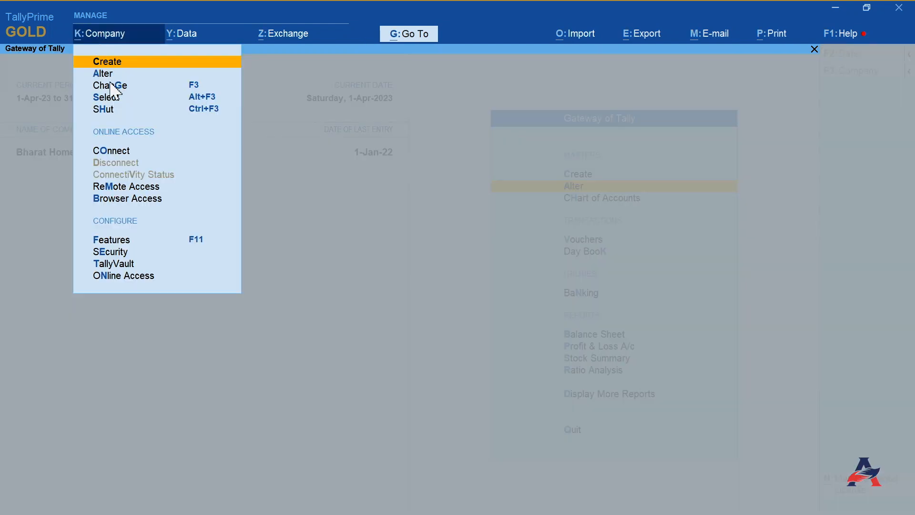
{"action": "left_click", "coordinate": [112, 240]}
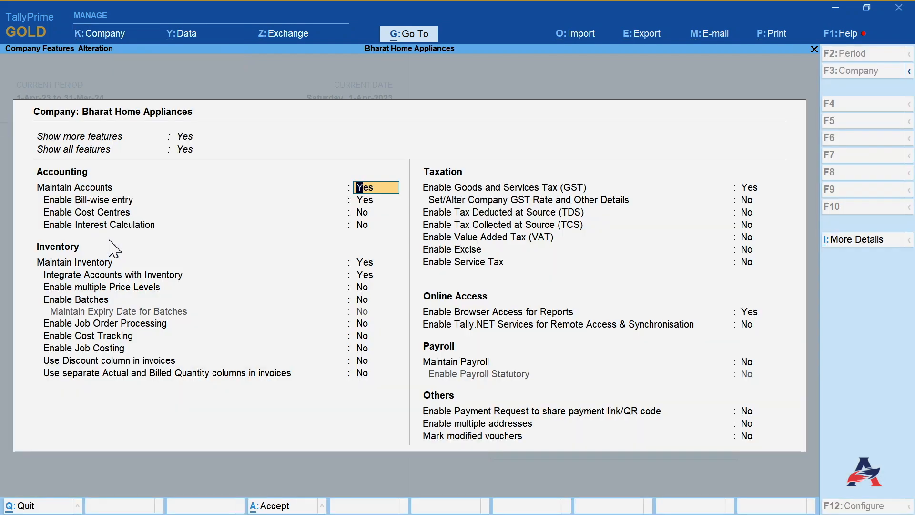
{"action": "left_click", "coordinate": [747, 190]}
{"action": "left_click", "coordinate": [547, 199]}
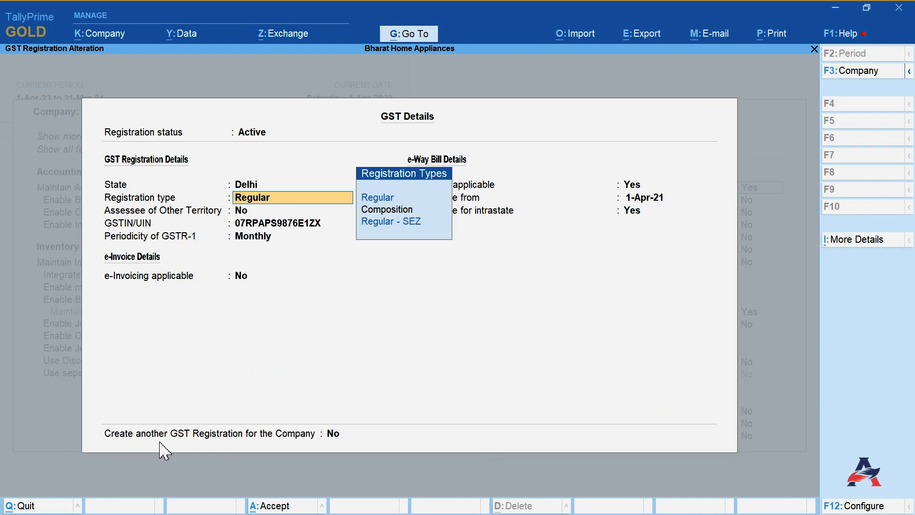
{"action": "left_click", "coordinate": [331, 435]}
{"action": "type", "text": "y"}
{"action": "key", "text": "Return"}
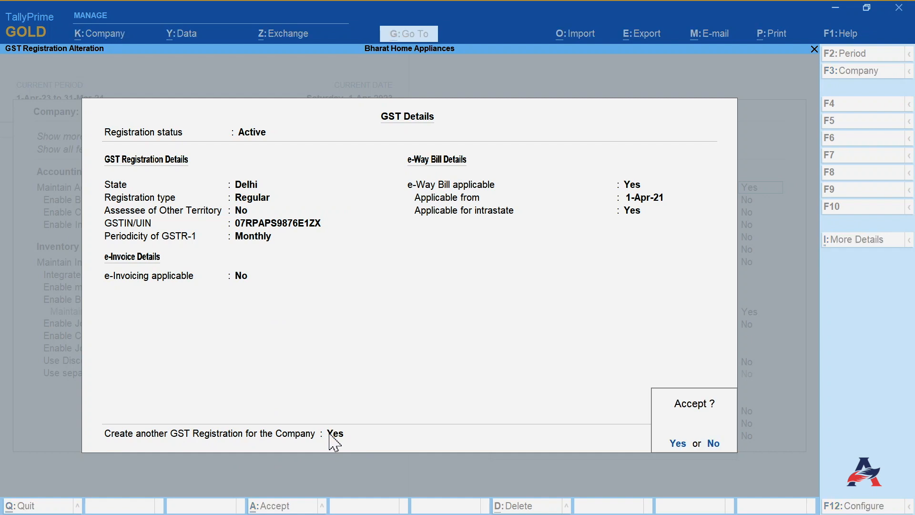
{"action": "left_click", "coordinate": [677, 443]}
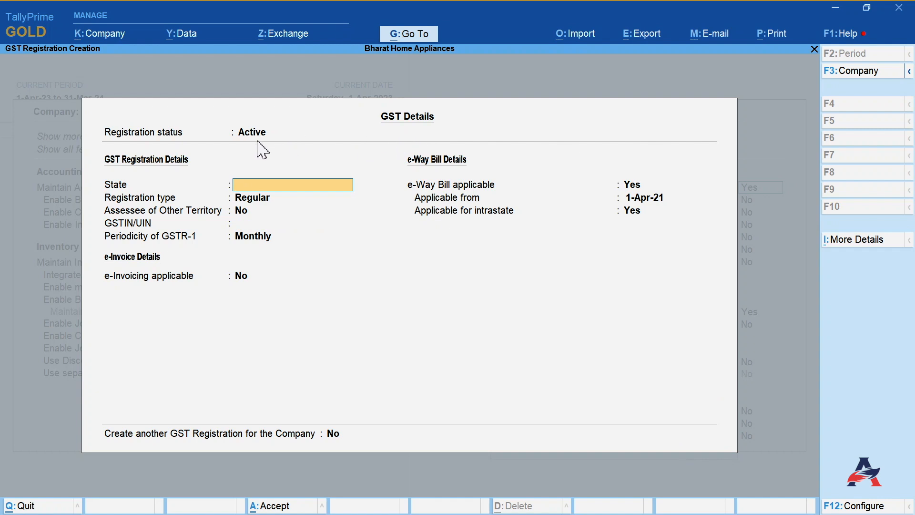
- Create a new GST registration for Chandigarh with Regular registration type, the company's GSTIN, and Monthly GSTR-1 periodicity
{"action": "type", "text": "Chandigarh"}
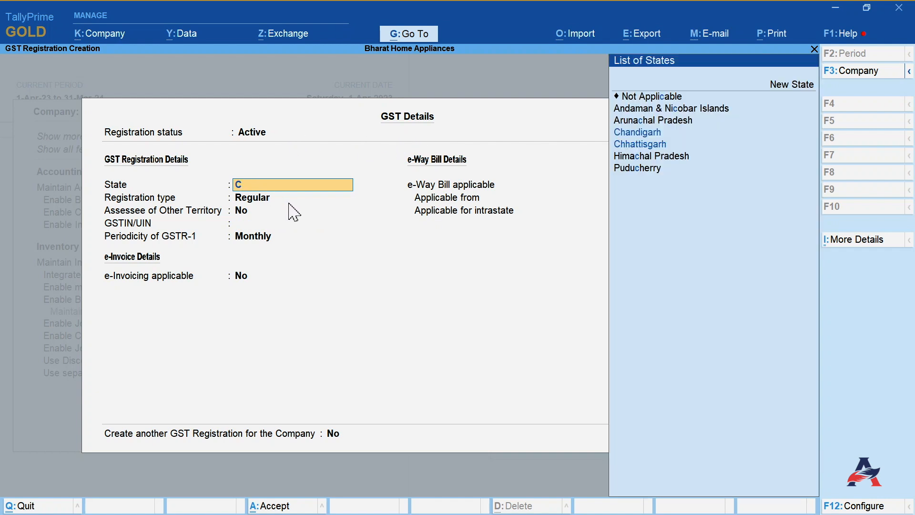
{"action": "left_click", "coordinate": [634, 134]}
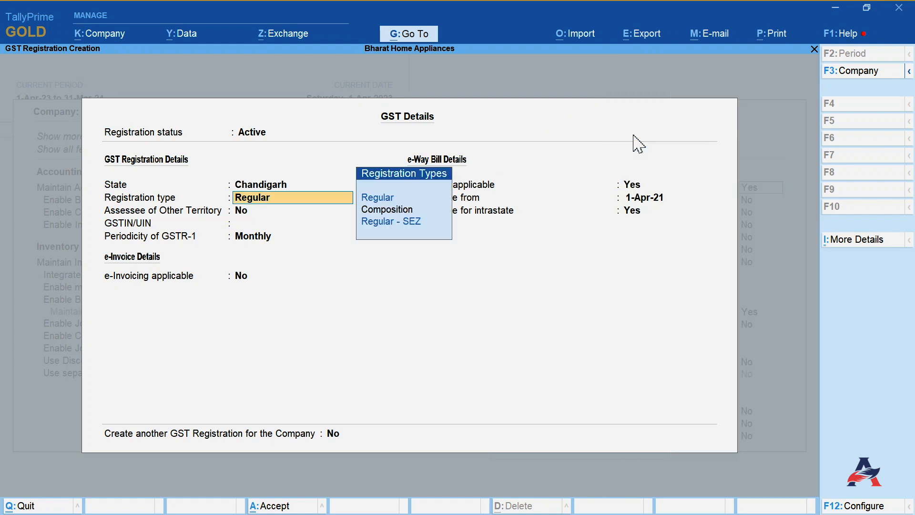
{"action": "left_click", "coordinate": [375, 198]}
{"action": "left_click", "coordinate": [253, 223]}
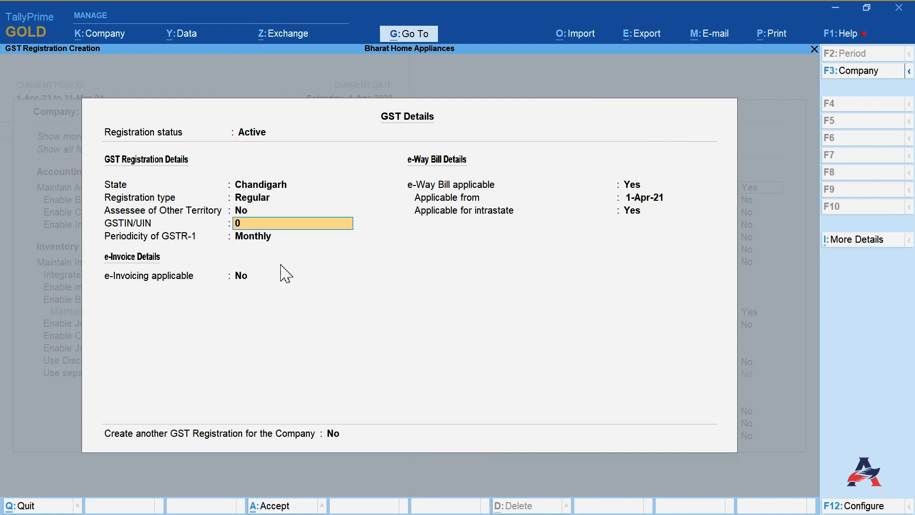
{"action": "key", "text": "Return"}
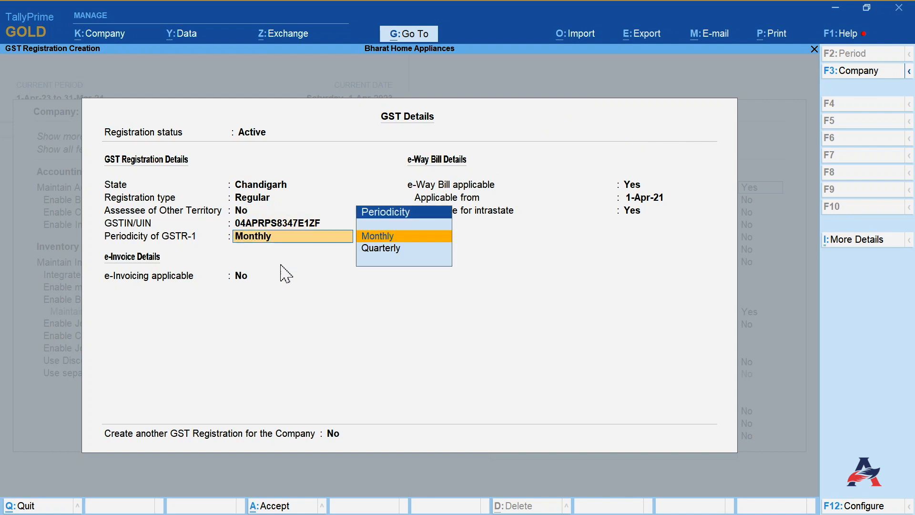
{"action": "key", "text": "Return"}
- Set e-Way Bill applicable to No, accept the new registration, and accept the company features
{"action": "key", "text": "Return"}
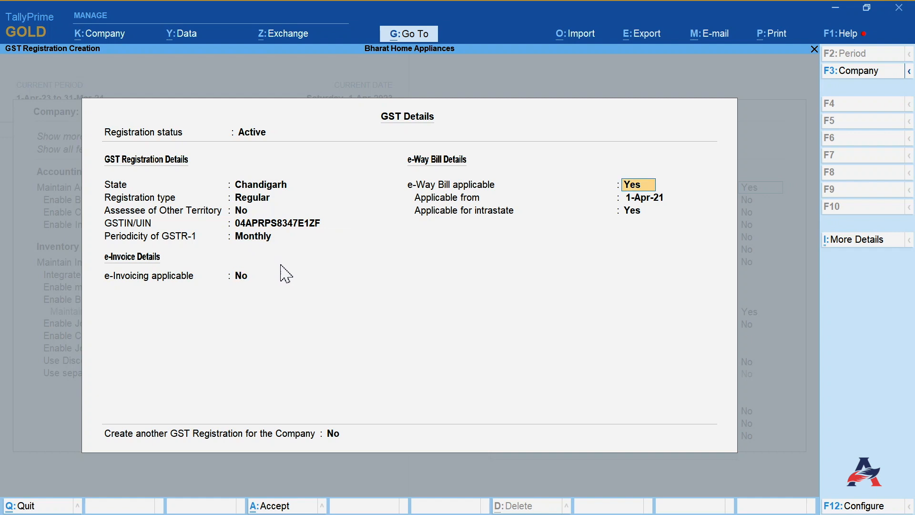
{"action": "type", "text": "n"}
{"action": "key", "text": "Return"}
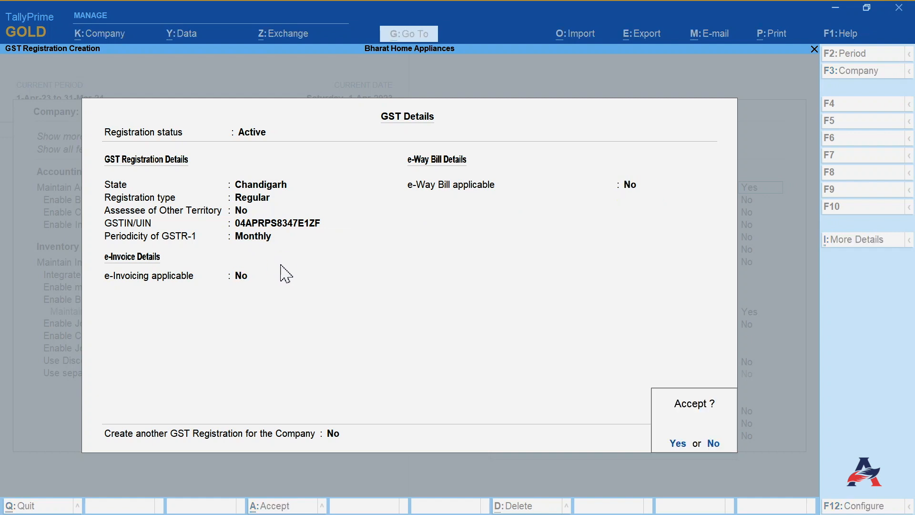
{"action": "key", "text": "Return"}
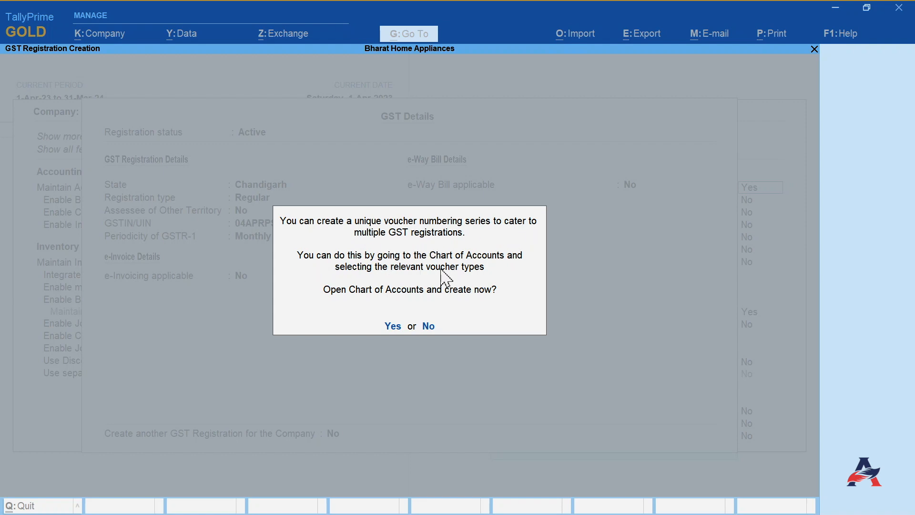
{"action": "left_click", "coordinate": [388, 328]}
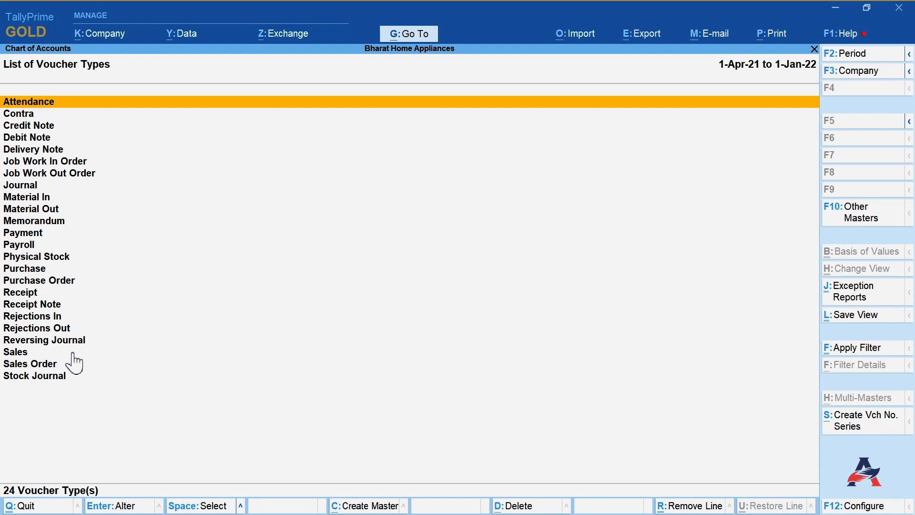
{"action": "key", "text": "F11"}
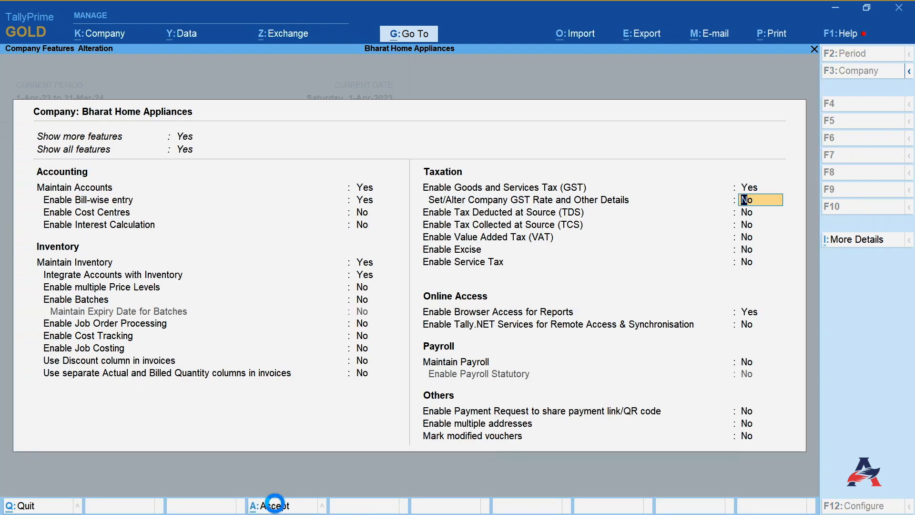
{"action": "left_click", "coordinate": [275, 504]}
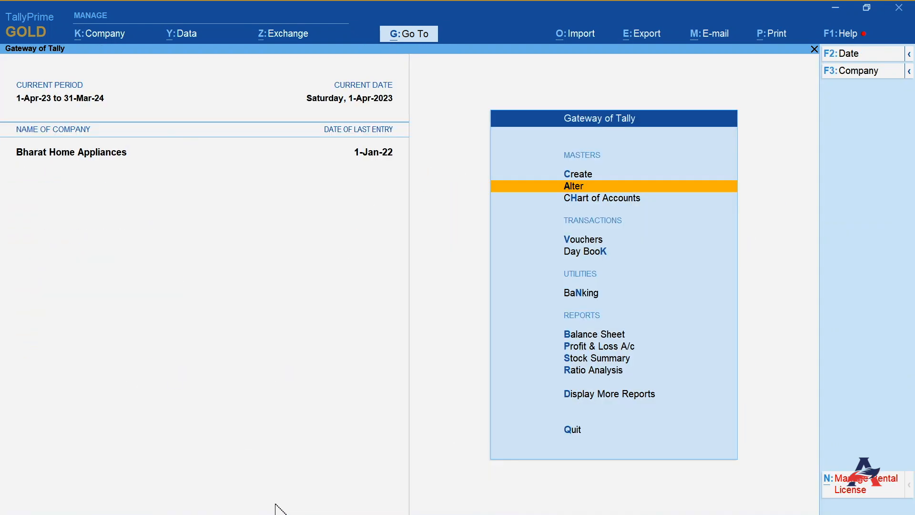
- Open the Sales voucher type for alteration and enable Define multiple numbering series for vouchers in its configuration
{"action": "left_click", "coordinate": [579, 187]}
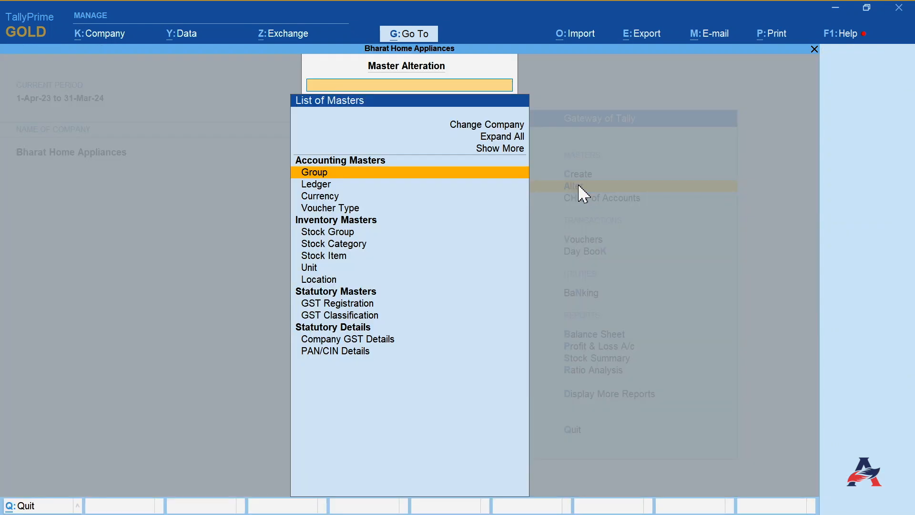
{"action": "left_click", "coordinate": [326, 210]}
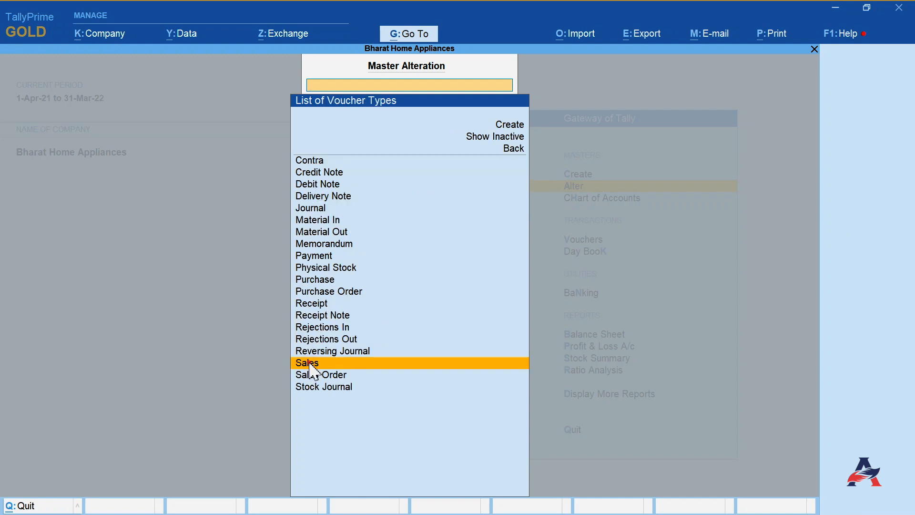
{"action": "left_click", "coordinate": [310, 364]}
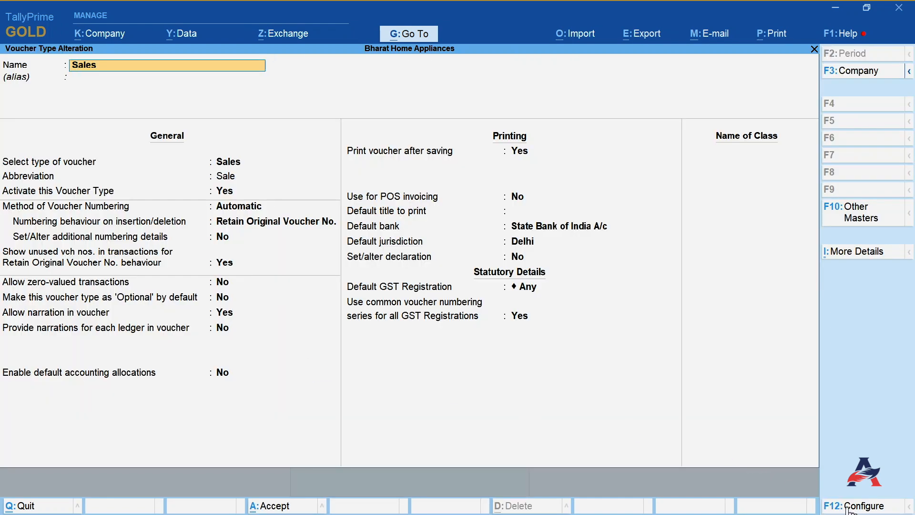
{"action": "left_click", "coordinate": [864, 506]}
{"action": "key", "text": "Down"}
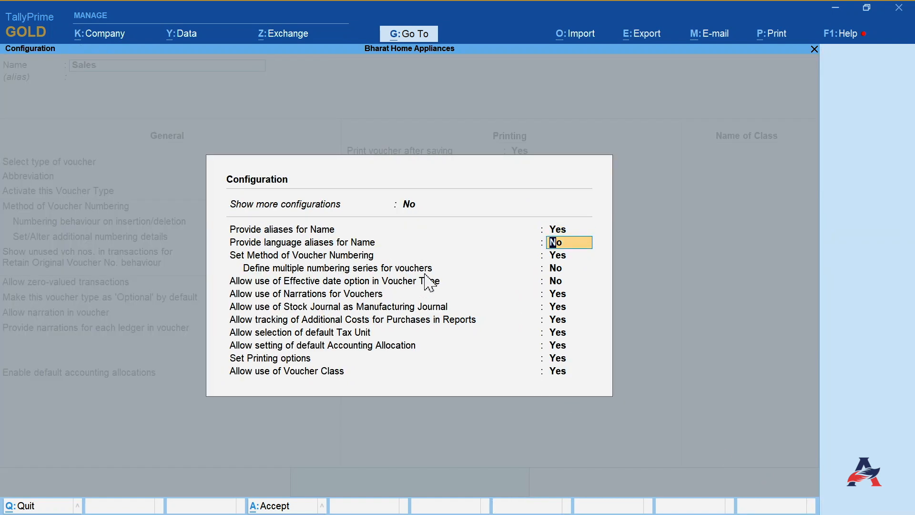
{"action": "key", "text": "Down"}
{"action": "key", "text": "Down"}
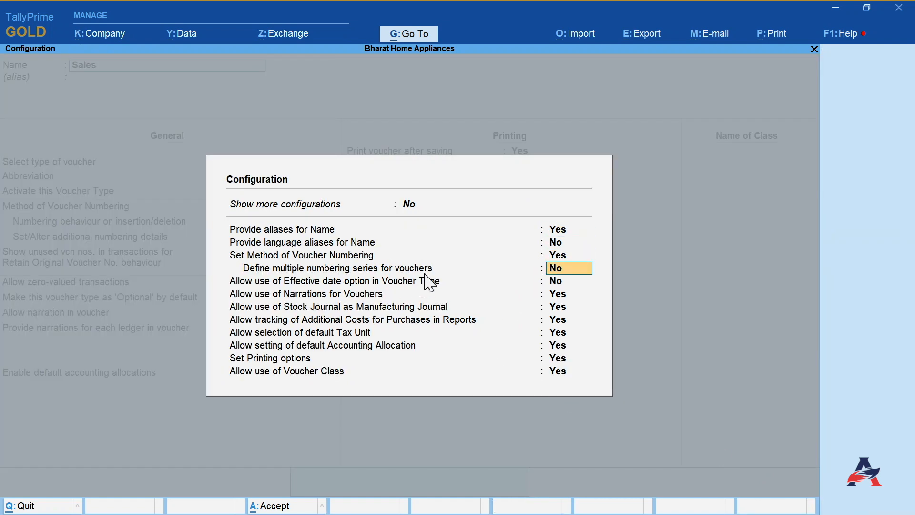
{"action": "type", "text": "y"}
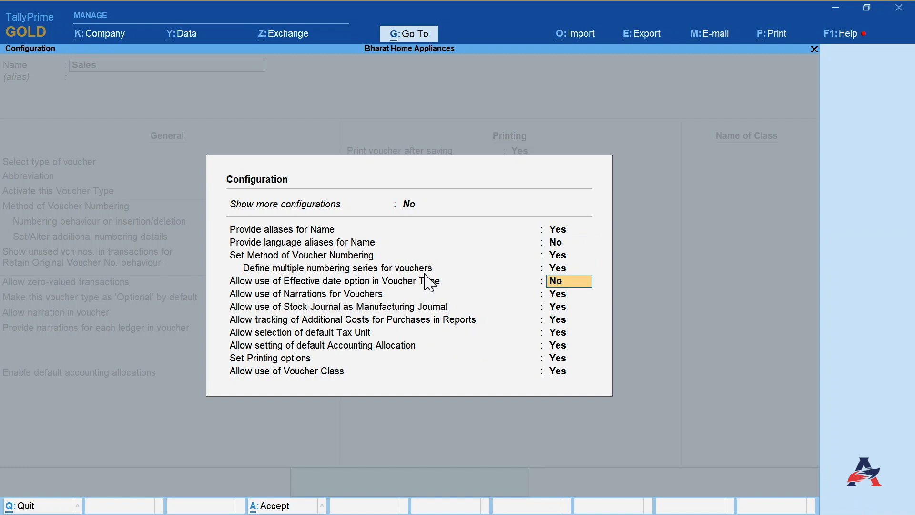
{"action": "key", "text": "ctrl+a"}
- Set Define multiple numbering series for vouchers to Yes in the Sales voucher type and start creating a new series
{"action": "key", "text": "Return"}
{"action": "key", "text": "Return"}
{"action": "key", "text": "Return"}
{"action": "key", "text": "Return"}
{"action": "type", "text": "y"}
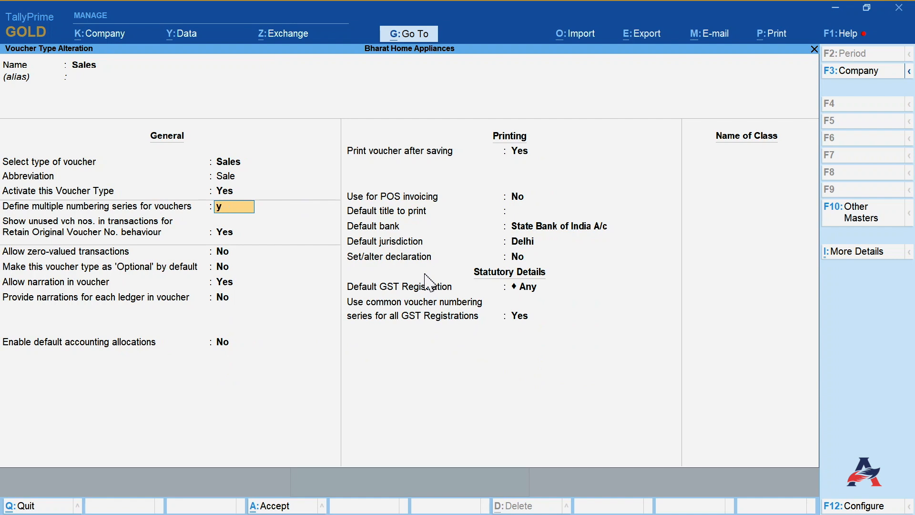
{"action": "key", "text": "Return"}
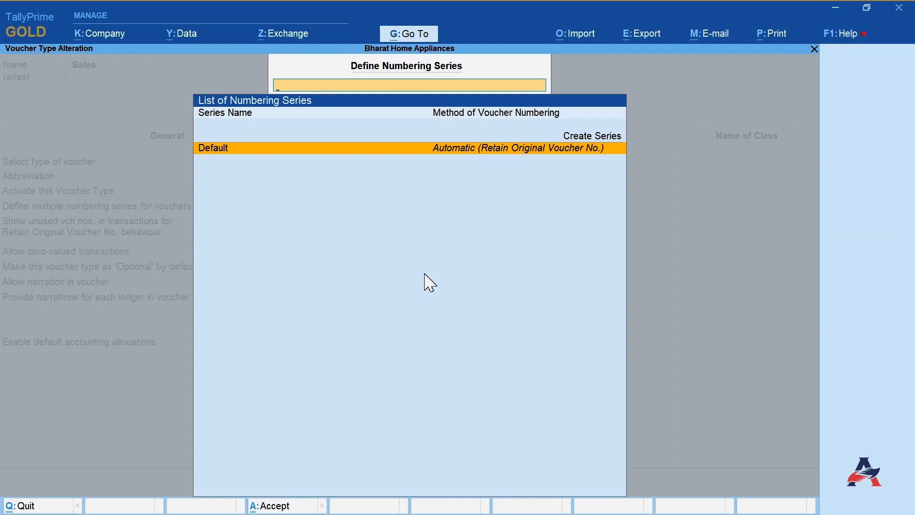
{"action": "key", "text": "Up"}
{"action": "key", "text": "Return"}
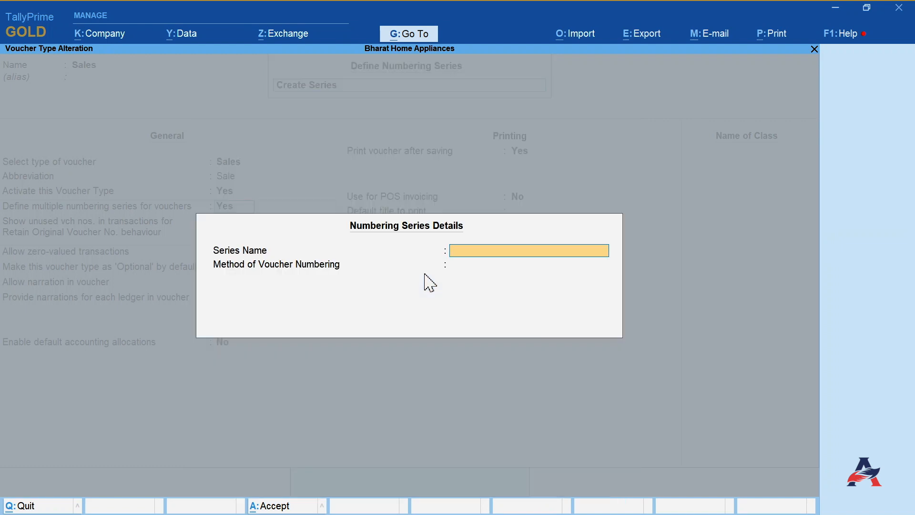
- Name the new numbering series Delhi with Automatic numbering that retains original voucher numbers
{"action": "type", "text": "Delhi"}
{"action": "key", "text": "Return"}
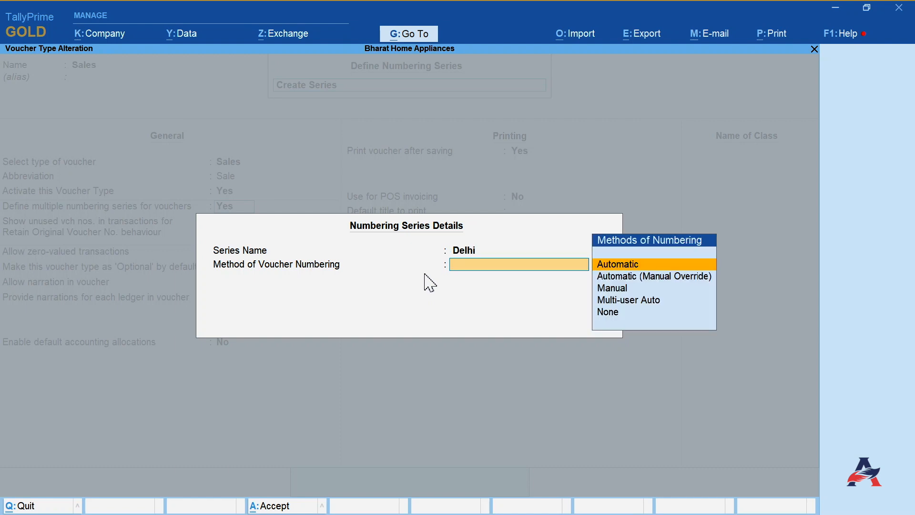
{"action": "key", "text": "Return"}
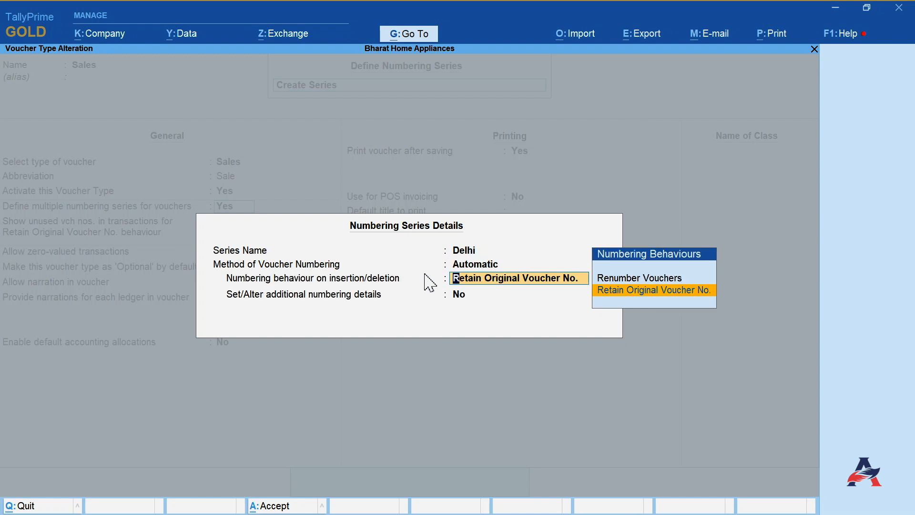
{"action": "key", "text": "Return"}
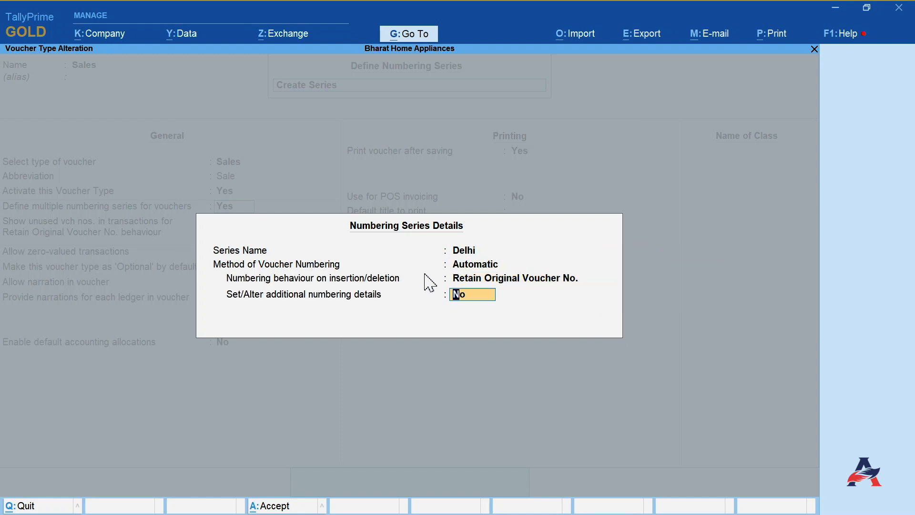
- Enable additional numbering details for the Delhi series and set its starting number to 1000
{"action": "type", "text": "y"}
{"action": "key", "text": "Return"}
{"action": "type", "text": "100"}
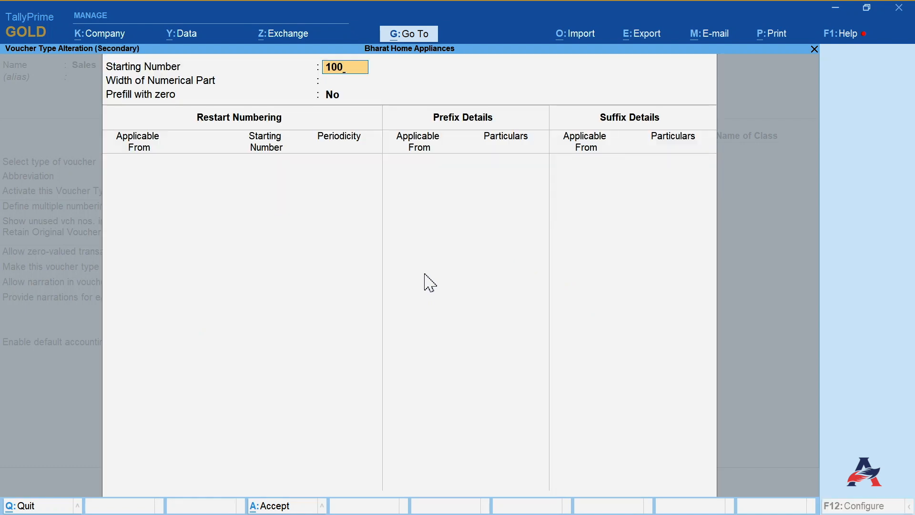
{"action": "type", "text": "0"}
{"action": "key", "text": "Return"}
{"action": "key", "text": "Return"}
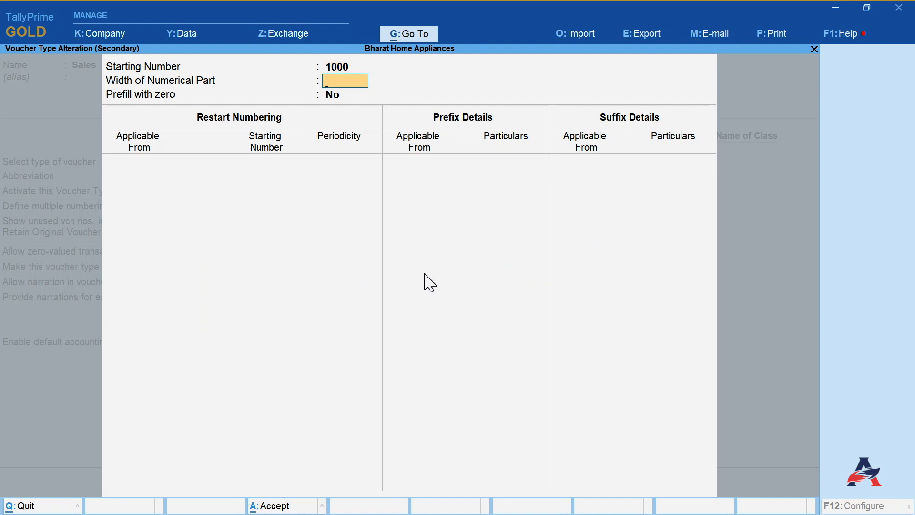
- Add a restart numbering entry applicable from 1-Apr-23 starting at 1000 with Yearly periodicity
{"action": "type", "text": "1-4-23"}
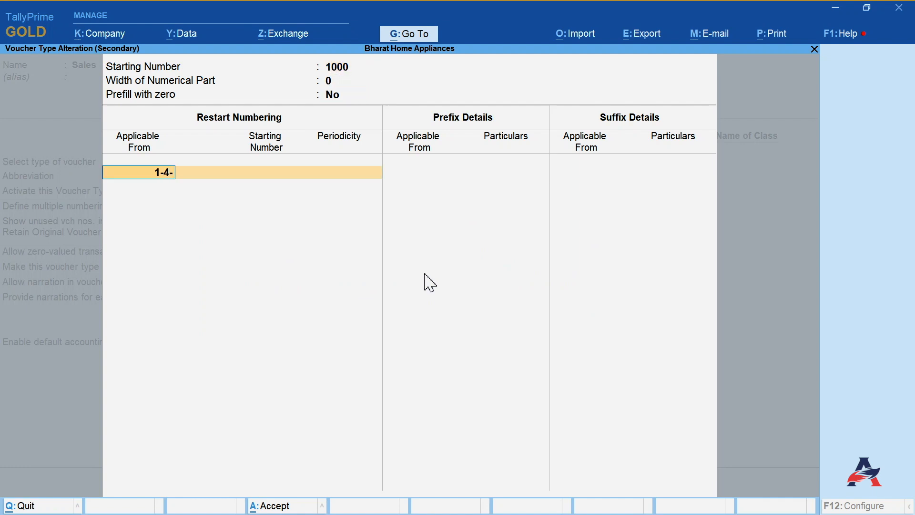
{"action": "key", "text": "Return"}
{"action": "type", "text": "1000"}
{"action": "key", "text": "Return"}
- Add a prefix Del applicable from 1-Apr-23 to the Delhi series and accept its numbering details
{"action": "key", "text": "Return"}
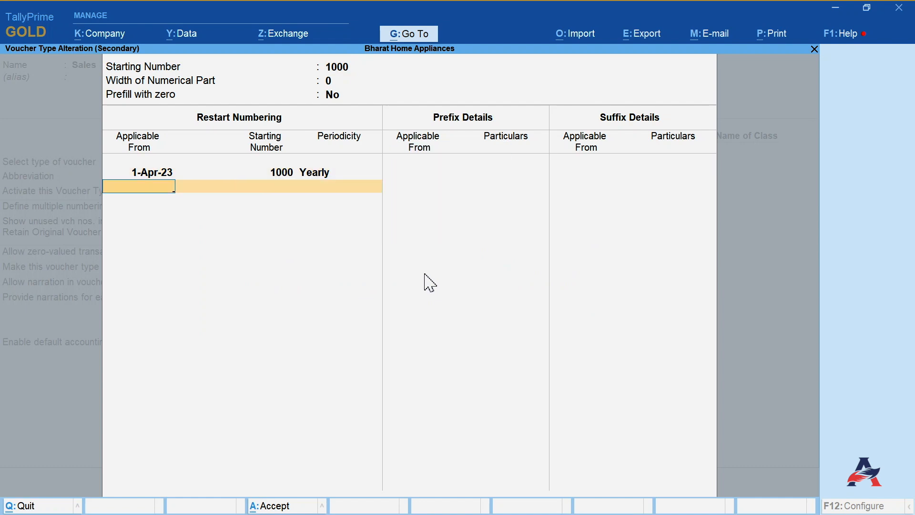
{"action": "key", "text": "Return"}
{"action": "type", "text": "1-4-23"}
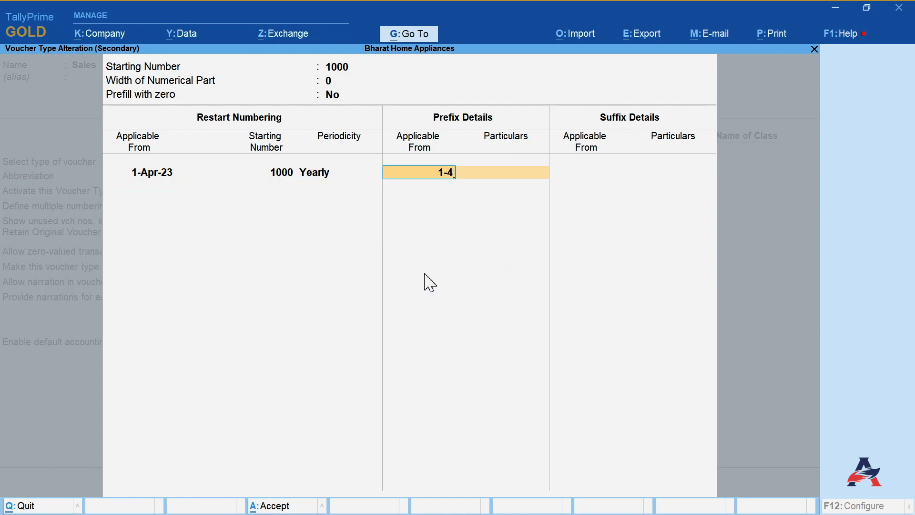
{"action": "key", "text": "Return"}
{"action": "type", "text": "Del\\"}
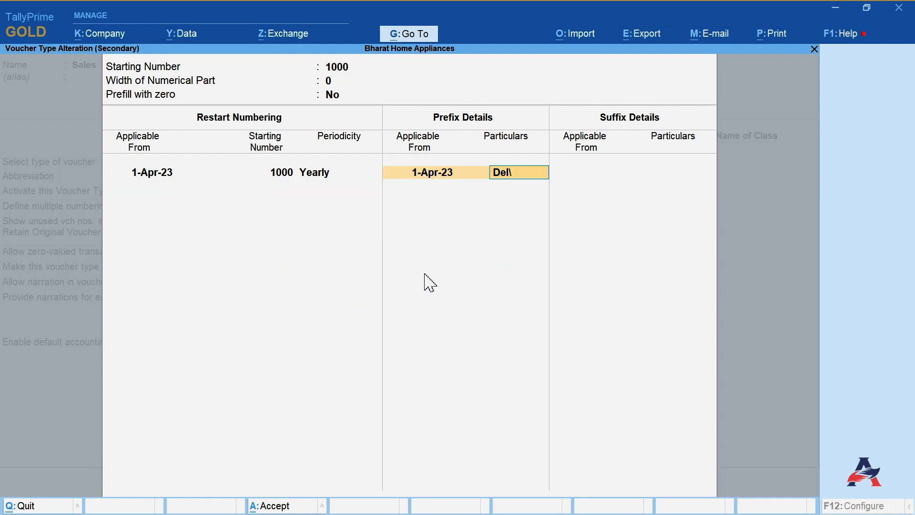
{"action": "key", "text": "Return"}
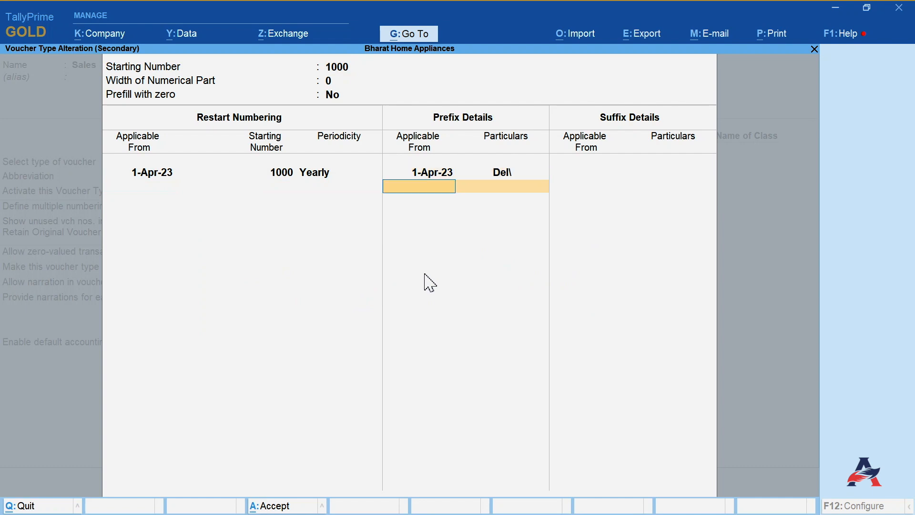
{"action": "key", "text": "Return"}
{"action": "key", "text": "Return"}
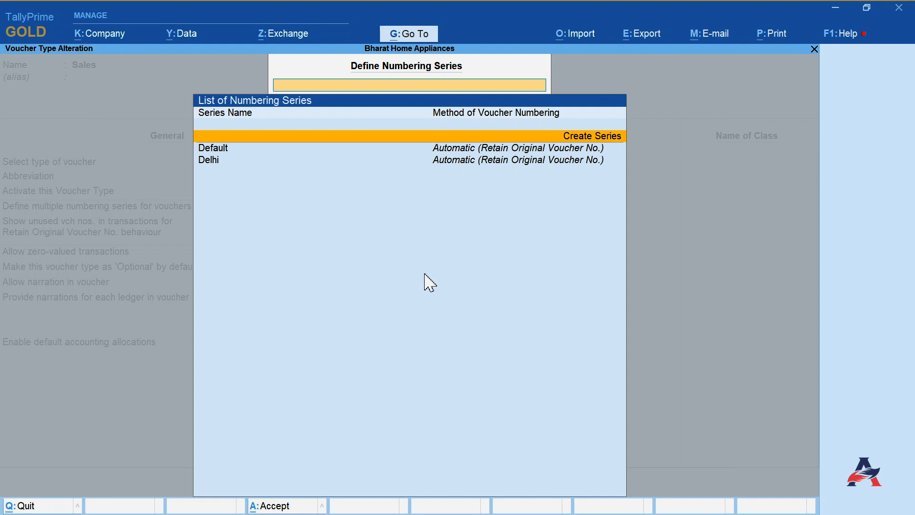
- Create a second numbering series named Chandigarh with Automatic numbering retaining original voucher numbers and additional numbering details enabled
{"action": "key", "text": "Return"}
{"action": "type", "text": "Chandigarh"}
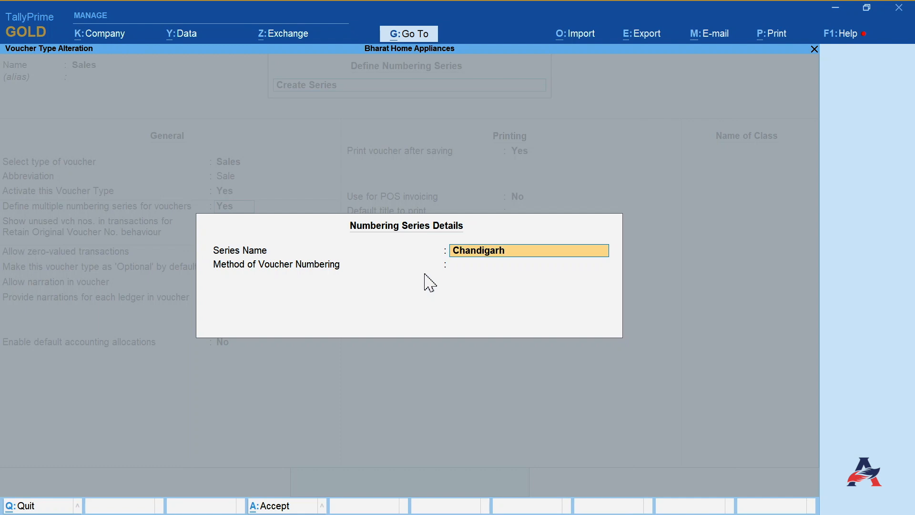
{"action": "key", "text": "Return"}
- Set the Chandigarh series starting number to 5000 and add yearly restart numbering from 1-Apr-23 at 5000
{"action": "key", "text": "Return"}
{"action": "key", "text": "Return"}
{"action": "type", "text": "y"}
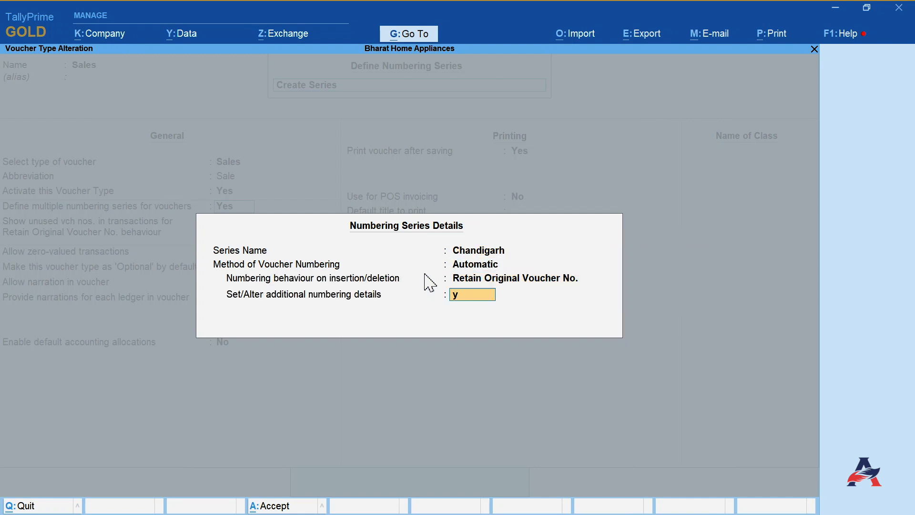
{"action": "key", "text": "Return"}
{"action": "type", "text": "5000"}
{"action": "key", "text": "Return"}
{"action": "key", "text": "Return"}
{"action": "key", "text": "Return"}
{"action": "type", "text": "1-4-23"}
{"action": "type", "text": "5000"}
{"action": "key", "text": "Return"}
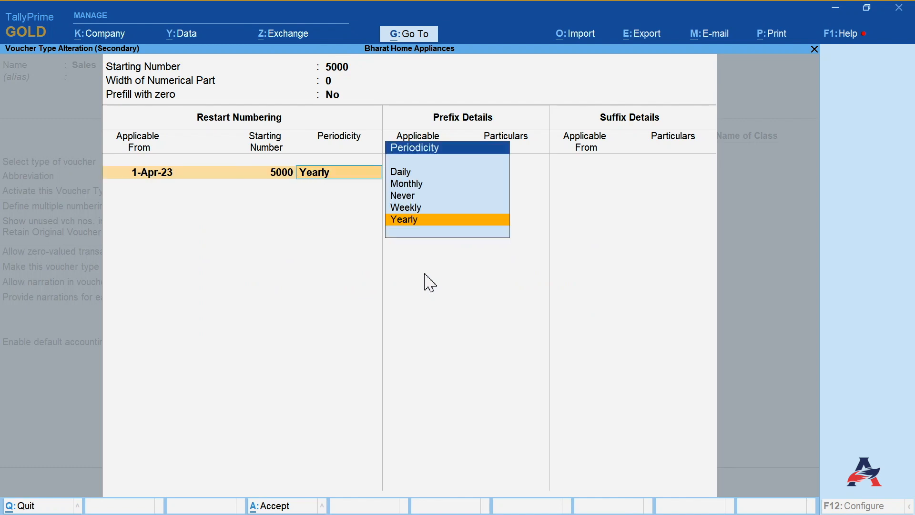
- Add a prefix Chd applicable from 1-Apr-23 to the Chandigarh series and accept it
{"action": "key", "text": "Return"}
{"action": "type", "text": "1-4-23"}
{"action": "key", "text": "Return"}
{"action": "type", "text": "Chd"}
{"action": "key", "text": "Return"}
{"action": "key", "text": "Return"}
{"action": "key", "text": "Return"}
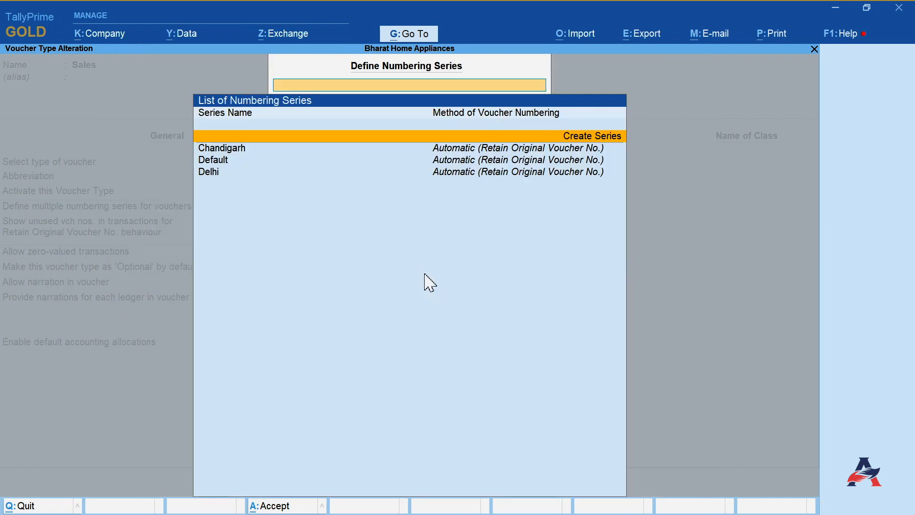
- Keep the default GST registration as Any and save the Sales voucher type
{"action": "key", "text": "Escape"}
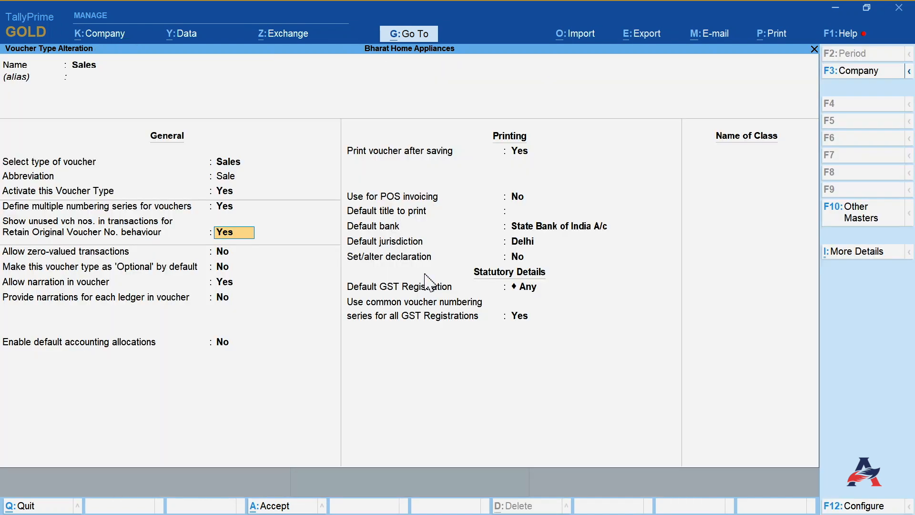
{"action": "left_click", "coordinate": [524, 287]}
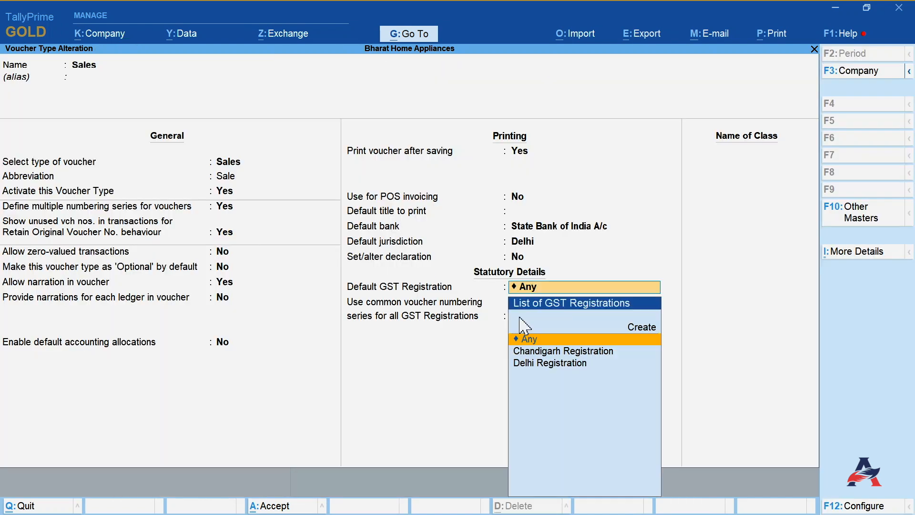
{"action": "key", "text": "Down"}
{"action": "key", "text": "Down"}
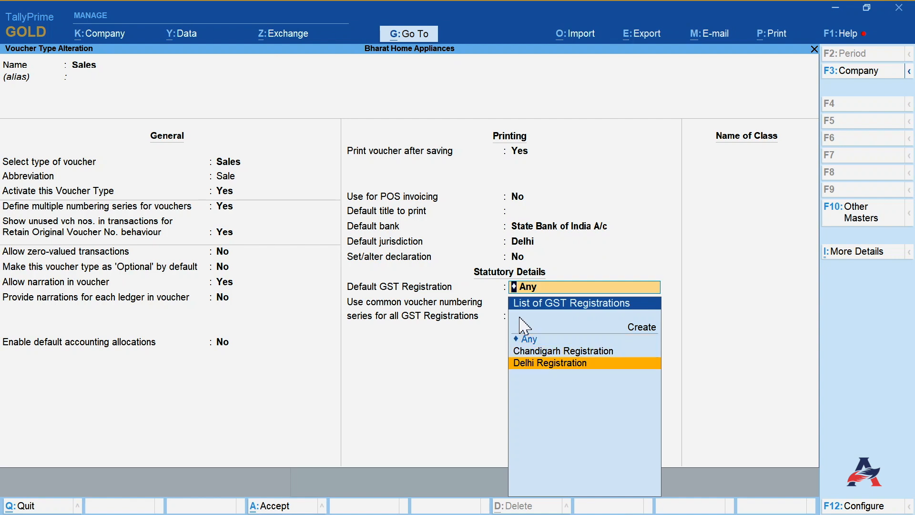
{"action": "key", "text": "Up"}
{"action": "key", "text": "Up"}
{"action": "key", "text": "Return"}
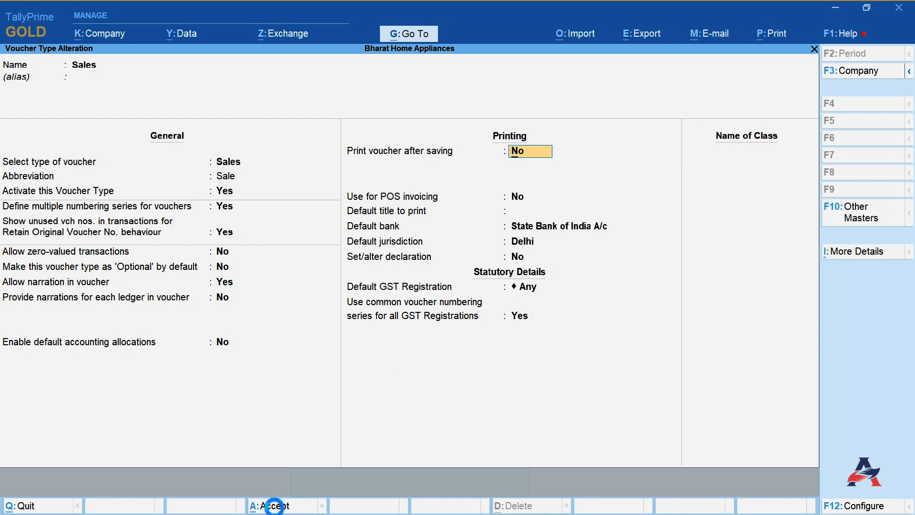
{"action": "left_click", "coordinate": [276, 508]}
{"action": "key", "text": "Escape"}
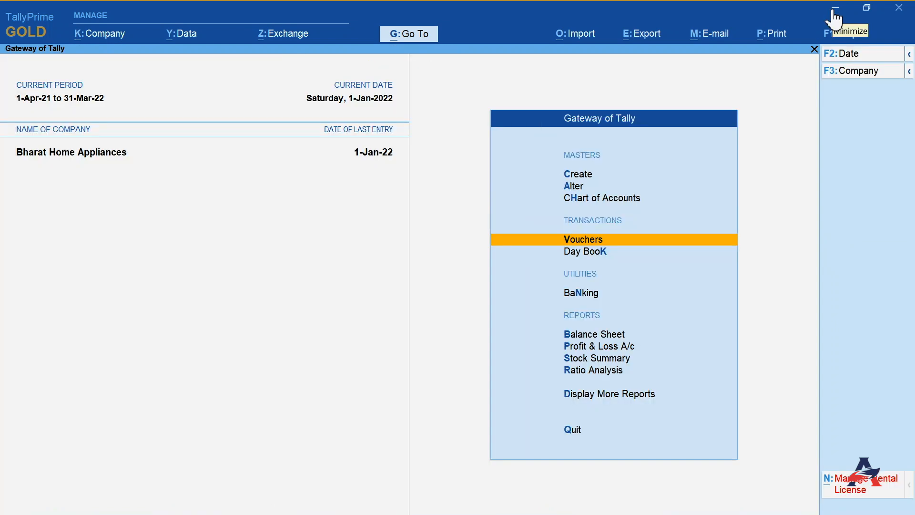
- Open a new Sales voucher using the Delhi numbering series
{"action": "key", "text": "Return"}
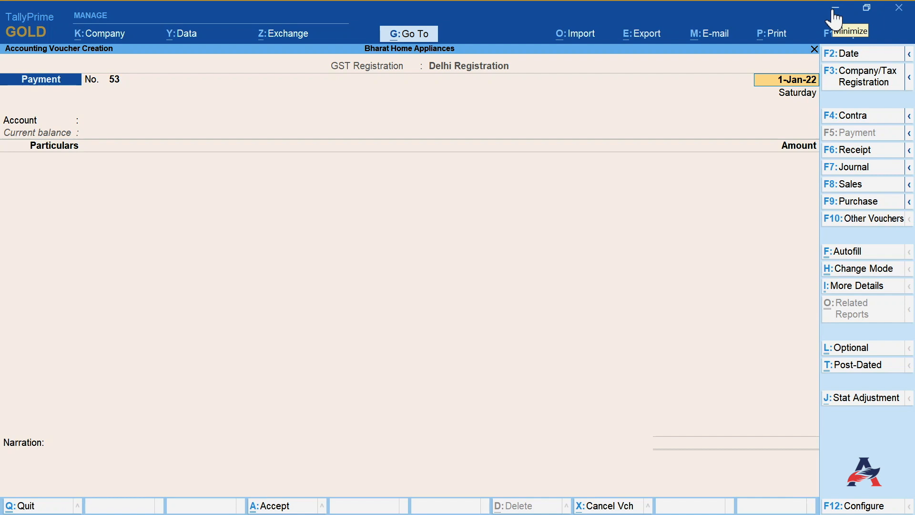
{"action": "left_click", "coordinate": [847, 184]}
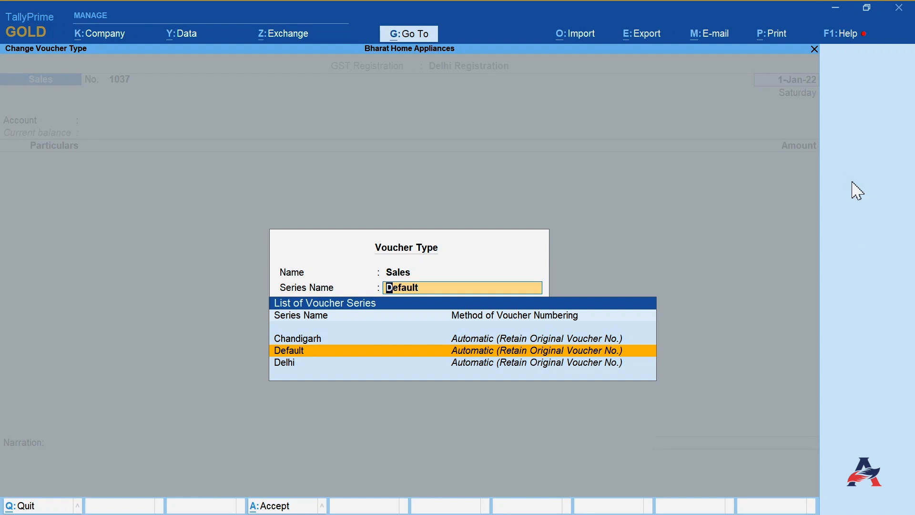
{"action": "key", "text": "Down"}
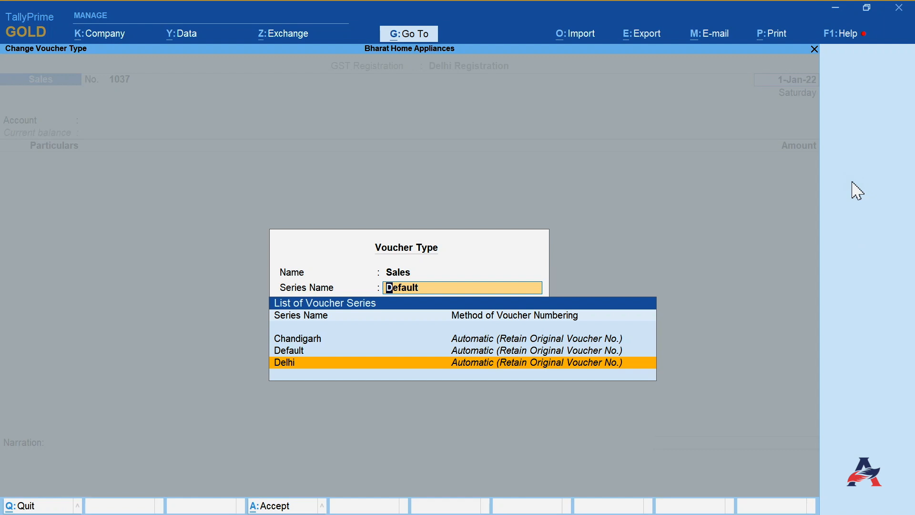
{"action": "key", "text": "Return"}
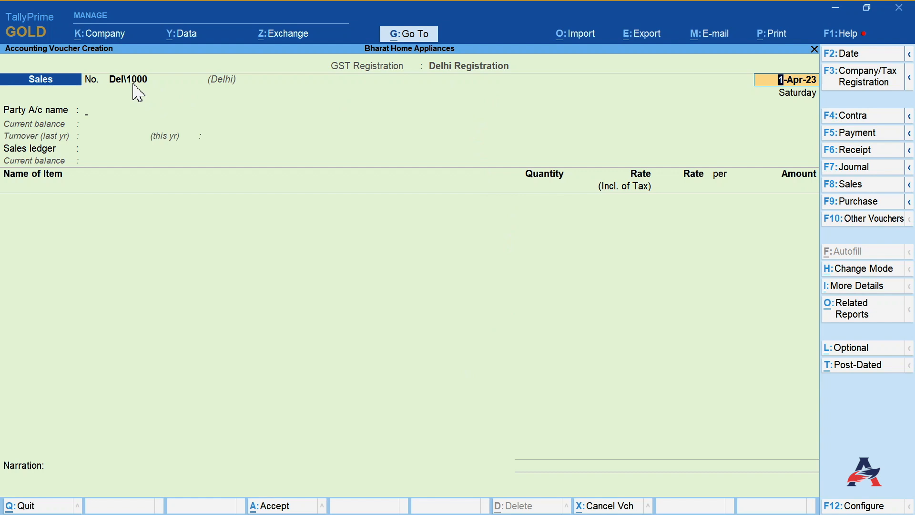
- Enter a sale dated 1-Apr-23 to Max Electronics A/c of 1 Iphone 14 at 60000 through Sales A/c
{"action": "key", "text": "Return"}
{"action": "key", "text": "Down"}
{"action": "key", "text": "Down"}
{"action": "key", "text": "Down"}
{"action": "key", "text": "Down"}
{"action": "key", "text": "Down"}
{"action": "key", "text": "Down"}
{"action": "key", "text": "Down"}
{"action": "key", "text": "Return"}
{"action": "key", "text": "Return"}
{"action": "type", "text": "i"}
{"action": "key", "text": "Return"}
{"action": "type", "text": "1"}
{"action": "key", "text": "Return"}
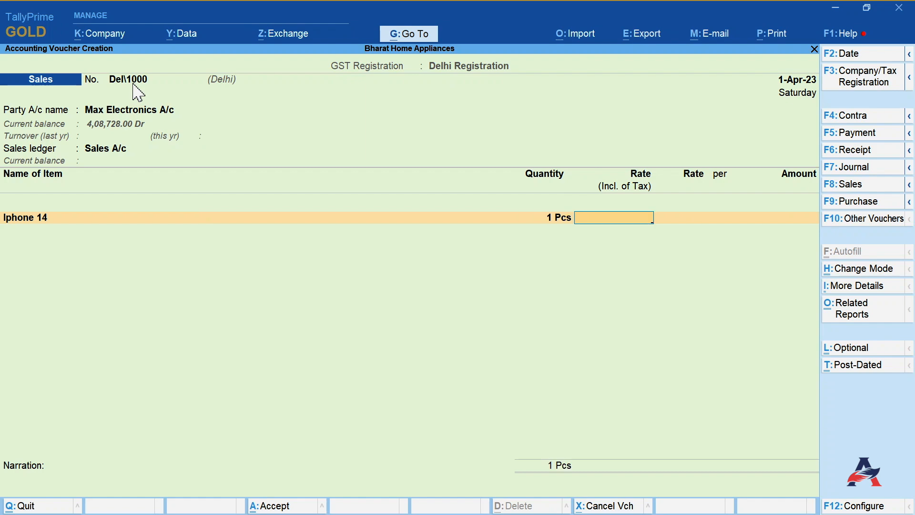
{"action": "type", "text": "60000"}
{"action": "key", "text": "Return"}
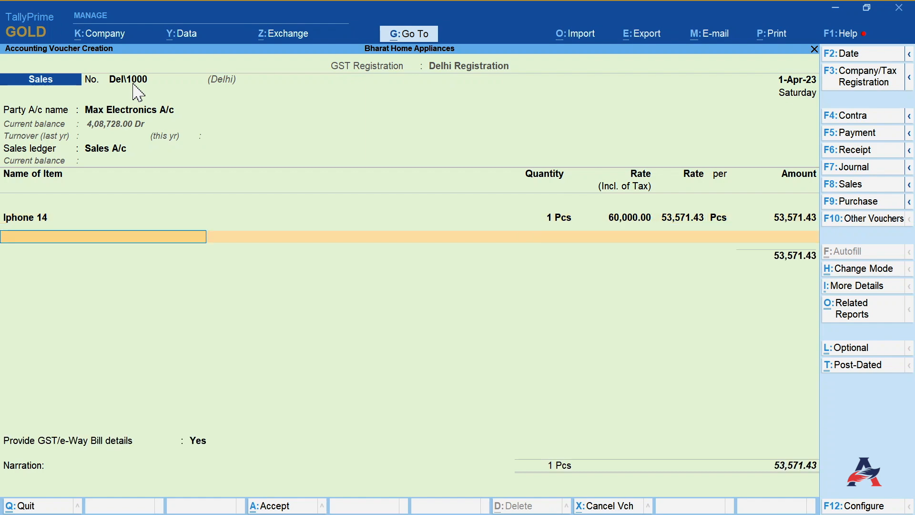
- Add the IGST ledger, skip GST/e-Way Bill details, and save the Delhi sales voucher
{"action": "type", "text": "i"}
{"action": "key", "text": "BackSpace"}
{"action": "key", "text": "Return"}
{"action": "type", "text": "i"}
{"action": "key", "text": "Return"}
{"action": "key", "text": "Return"}
{"action": "key", "text": "Return"}
{"action": "type", "text": "n"}
{"action": "key", "text": "Return"}
{"action": "key", "text": "Return"}
{"action": "key", "text": "Return"}
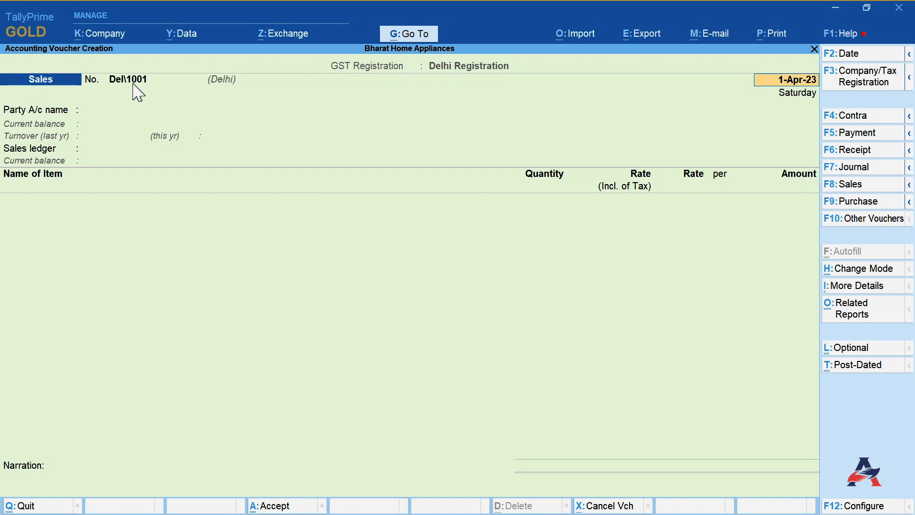
- Switch the voucher to Chandigarh Registration and select the Chandigarh numbering series
{"action": "left_click", "coordinate": [853, 81]}
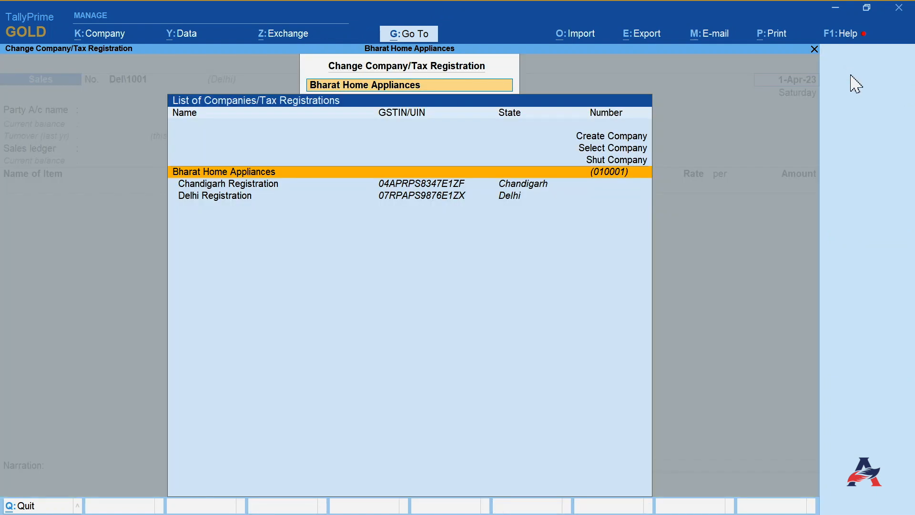
{"action": "key", "text": "Down"}
{"action": "key", "text": "Return"}
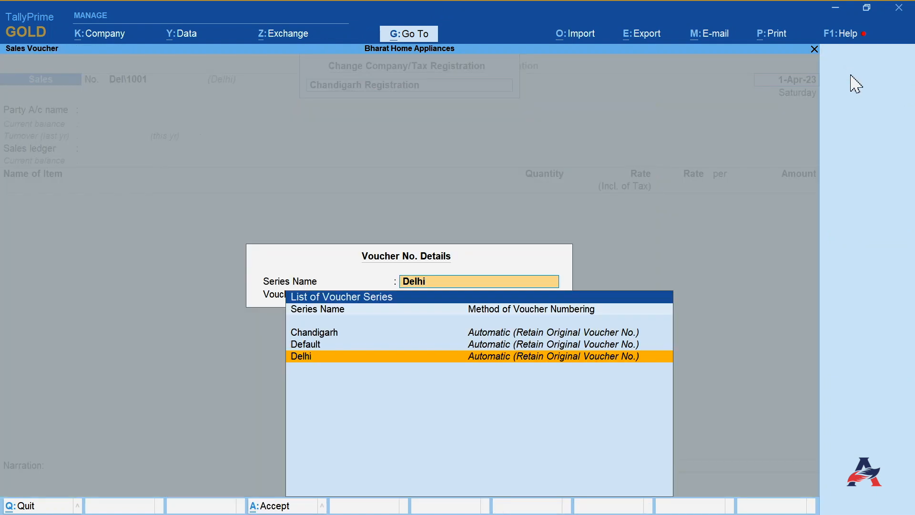
{"action": "key", "text": "Up"}
{"action": "key", "text": "Up"}
{"action": "key", "text": "Return"}
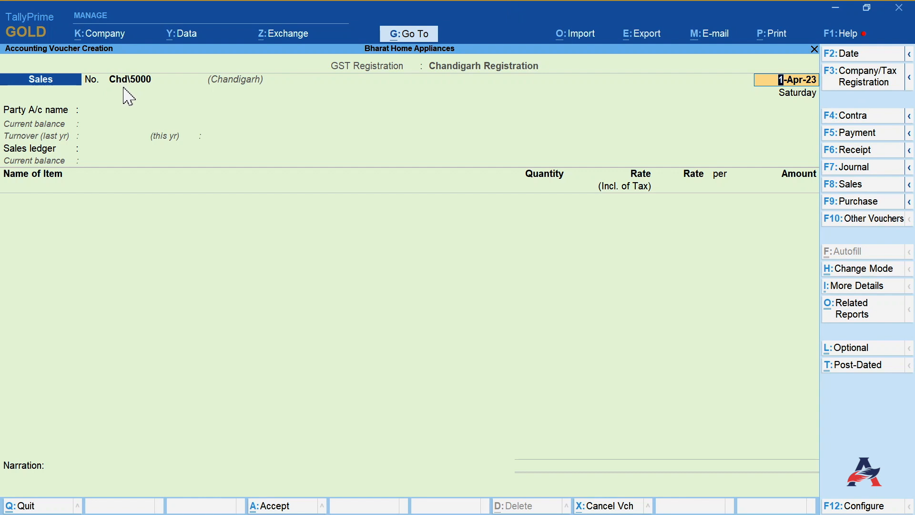
- Enter a sale to Uniair Aircon Pvt. Ltd. of 1 IPhone 14 Plus at 70000 through Sales A/c
{"action": "key", "text": "Return"}
{"action": "key", "text": "Down"}
{"action": "key", "text": "Down"}
{"action": "key", "text": "Down"}
{"action": "key", "text": "Down"}
{"action": "key", "text": "Down"}
{"action": "key", "text": "Down"}
{"action": "key", "text": "Down"}
{"action": "key", "text": "Down"}
{"action": "key", "text": "Down"}
{"action": "key", "text": "Down"}
{"action": "key", "text": "Down"}
{"action": "key", "text": "Down"}
{"action": "key", "text": "Down"}
{"action": "key", "text": "Down"}
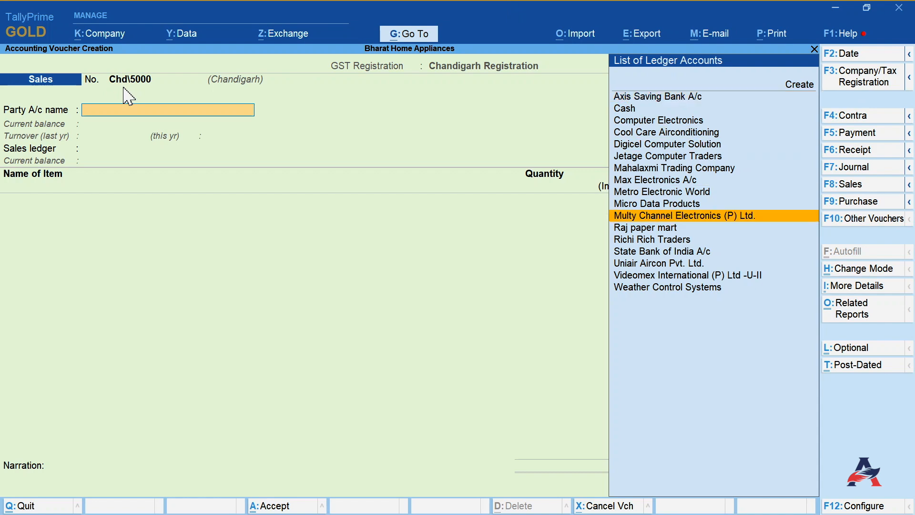
{"action": "key", "text": "Return"}
{"action": "key", "text": "Return"}
{"action": "type", "text": "I"}
{"action": "key", "text": "Down"}
{"action": "key", "text": "Return"}
{"action": "type", "text": "1 Pcs"}
- Add the CGST and SGST ledgers and save the Chandigarh sales voucher
{"action": "key", "text": "Return"}
{"action": "type", "text": "70000"}
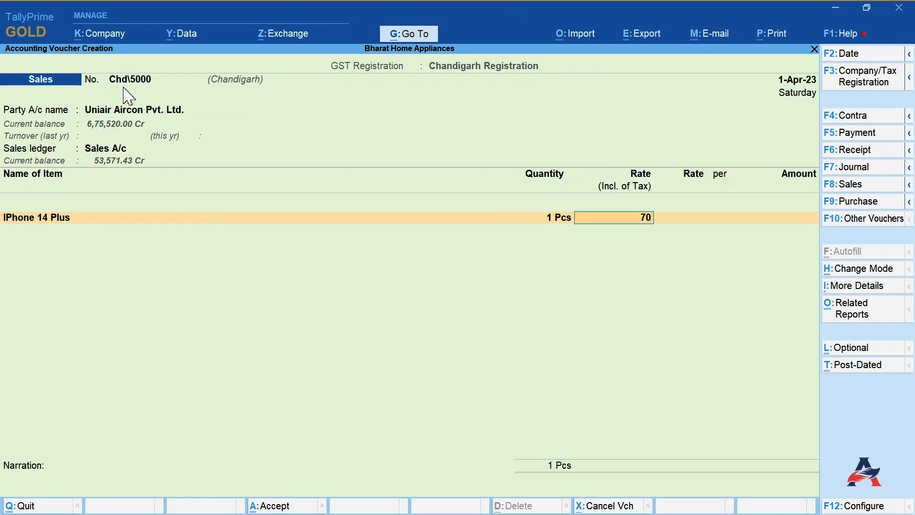
{"action": "key", "text": "Return"}
{"action": "key", "text": "Return"}
{"action": "key", "text": "Return"}
{"action": "key", "text": "Return"}
{"action": "key", "text": "Return"}
{"action": "type", "text": "C"}
{"action": "key", "text": "Return"}
{"action": "key", "text": "Return"}
{"action": "type", "text": "S"}
- Enter a cash sale of 1 IPhone 14 Pro at 110000 through Sales A/c in the Chandigarh series
{"action": "key", "text": "Return"}
{"action": "key", "text": "Return"}
{"action": "key", "text": "Return"}
{"action": "key", "text": "Return"}
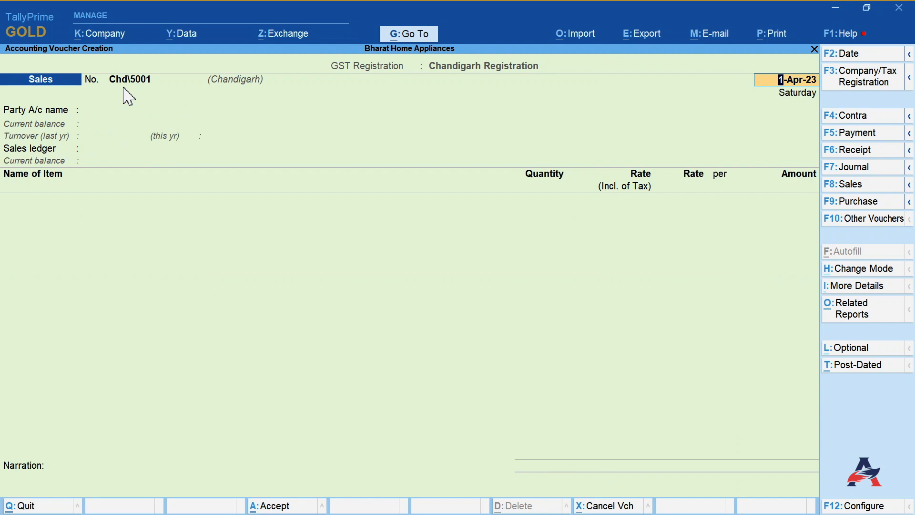
{"action": "key", "text": "Return"}
{"action": "key", "text": "Down"}
{"action": "key", "text": "Return"}
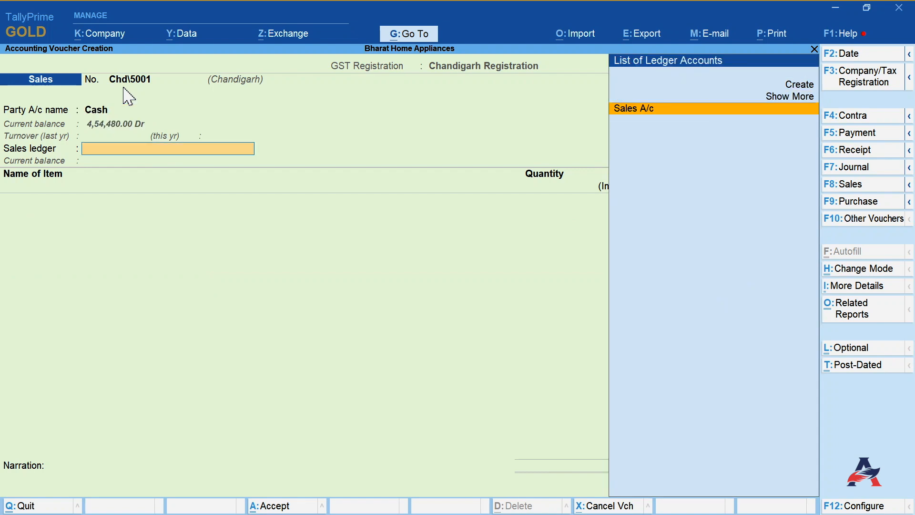
{"action": "key", "text": "Return"}
{"action": "type", "text": "I"}
{"action": "key", "text": "Down"}
{"action": "key", "text": "Down"}
{"action": "key", "text": "Down"}
{"action": "key", "text": "Return"}
{"action": "type", "text": "1"}
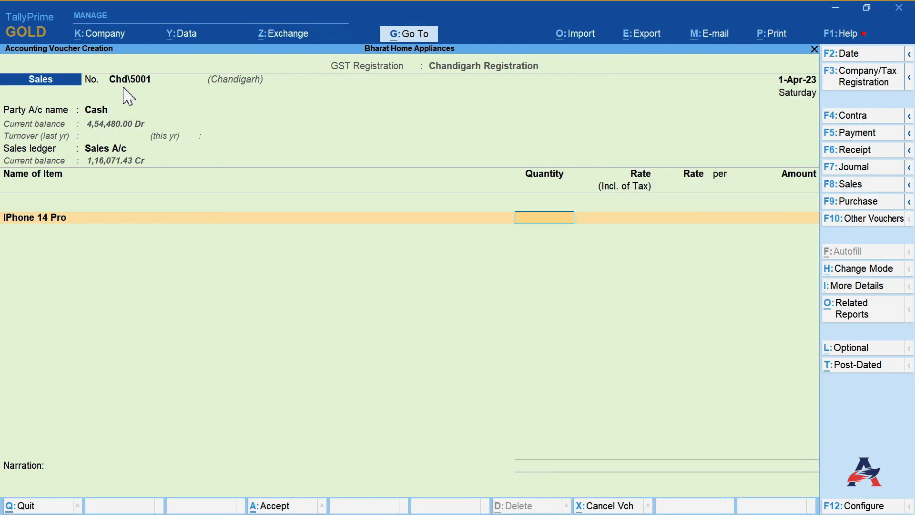
{"action": "key", "text": "Return"}
{"action": "type", "text": "110000"}
- Add CGST A/c and SGST A/c to the cash sale and save the voucher
{"action": "key", "text": "Return"}
{"action": "key", "text": "Return"}
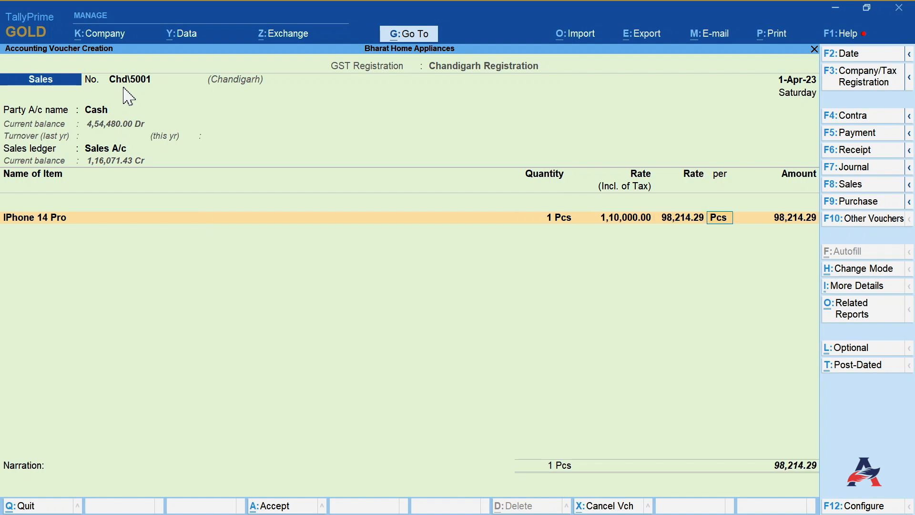
{"action": "key", "text": "Return"}
{"action": "key", "text": "Return"}
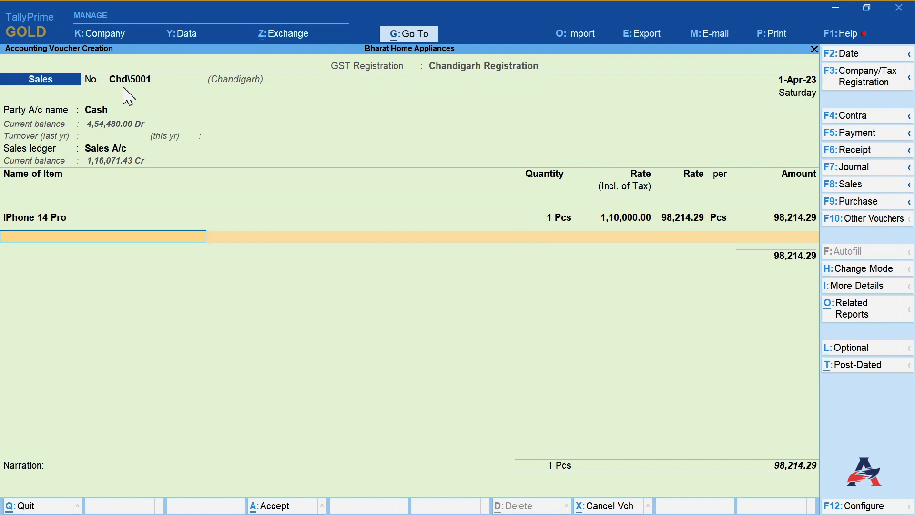
{"action": "key", "text": "Return"}
{"action": "type", "text": "Cg"}
{"action": "key", "text": "Return"}
{"action": "key", "text": "Return"}
{"action": "type", "text": "Sg"}
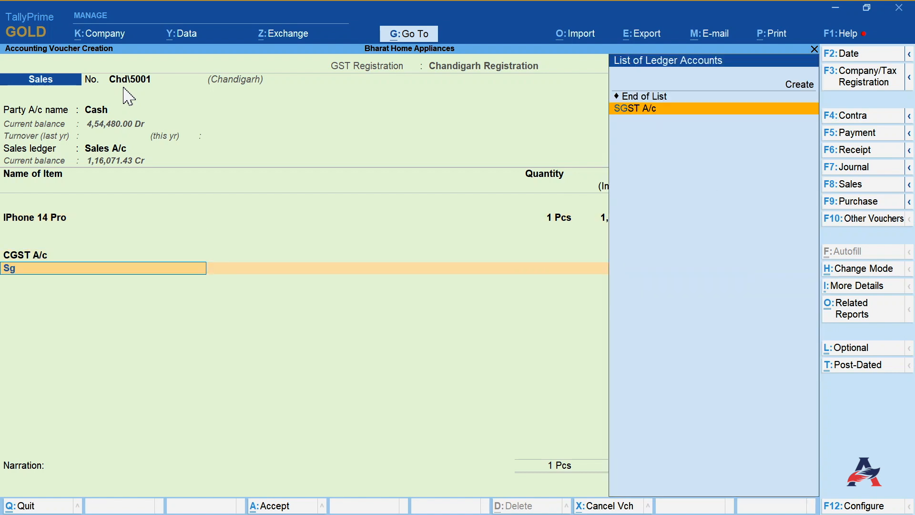
{"action": "key", "text": "Return"}
{"action": "key", "text": "Return"}
{"action": "key", "text": "Return"}
{"action": "key", "text": "Return"}
{"action": "key", "text": "Return"}
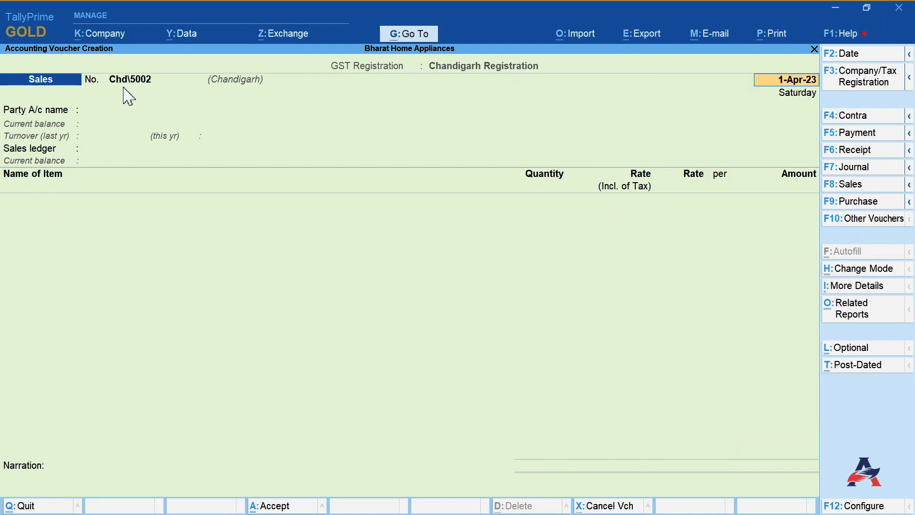
- Quit voucher entry and open Display More Reports
{"action": "key", "text": "Escape"}
{"action": "key", "text": "Escape"}
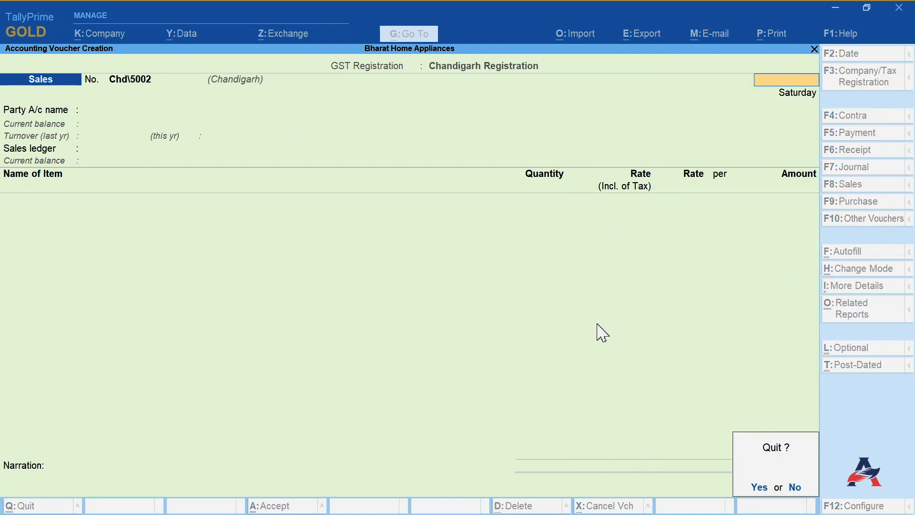
{"action": "key", "text": "Return"}
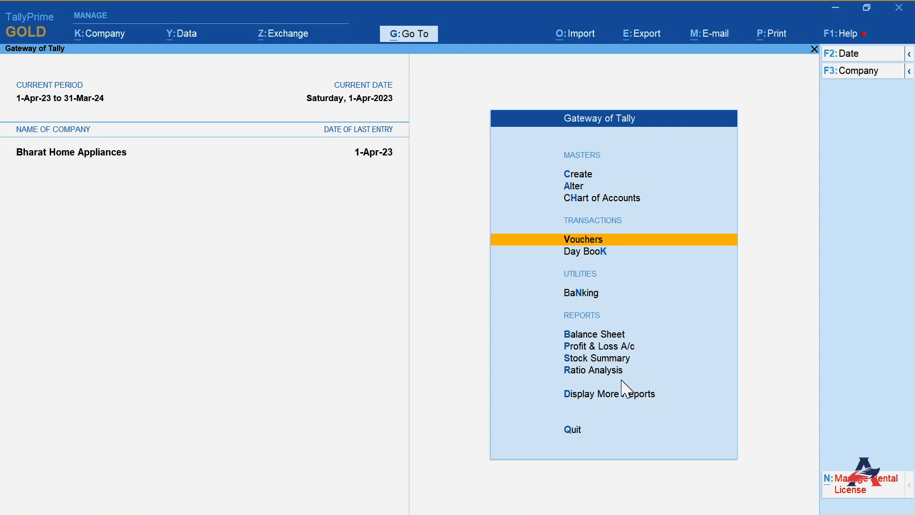
{"action": "left_click", "coordinate": [610, 394]}
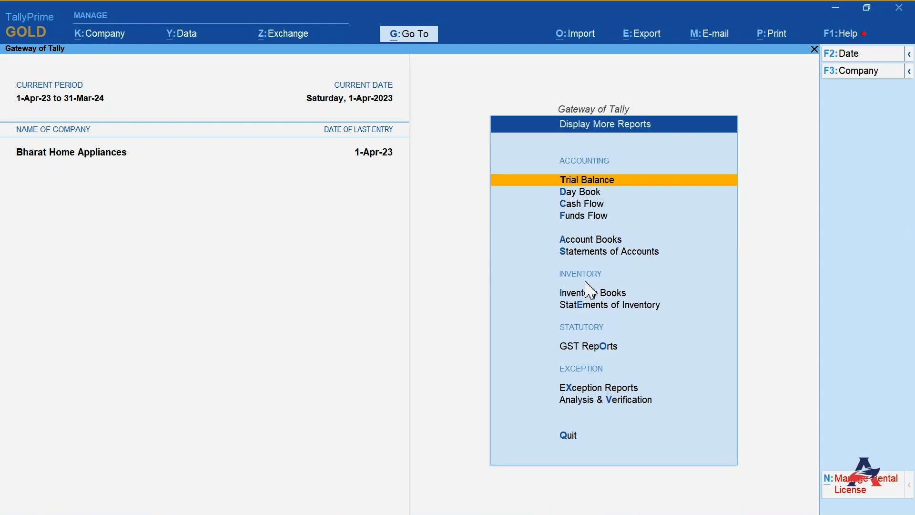
- Open the Track GST Return Activities report from GST Reports and return to the GST Reports menu
{"action": "left_click", "coordinate": [552, 353]}
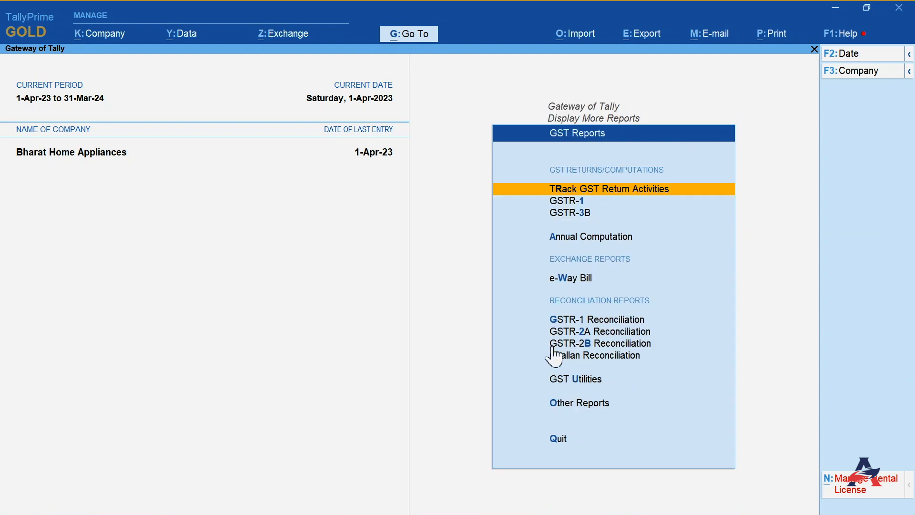
{"action": "left_click", "coordinate": [598, 191]}
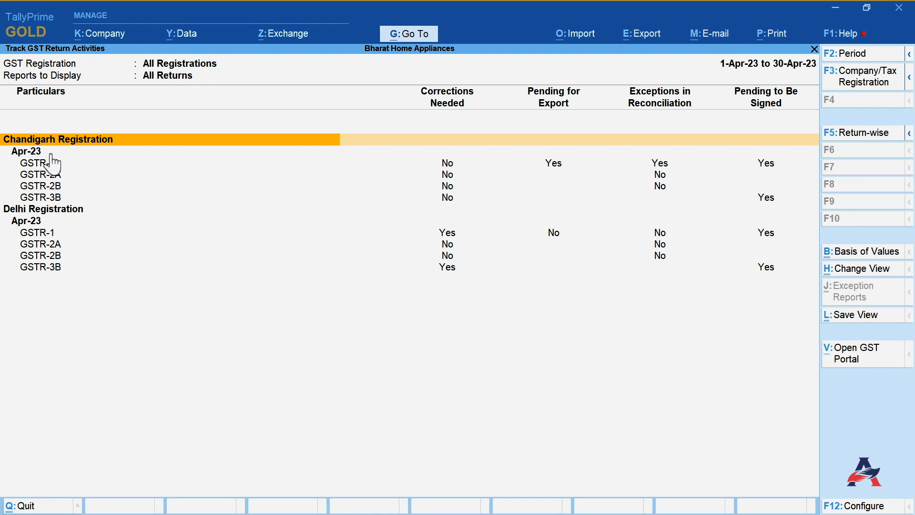
{"action": "left_click", "coordinate": [39, 211]}
{"action": "key", "text": "Escape"}
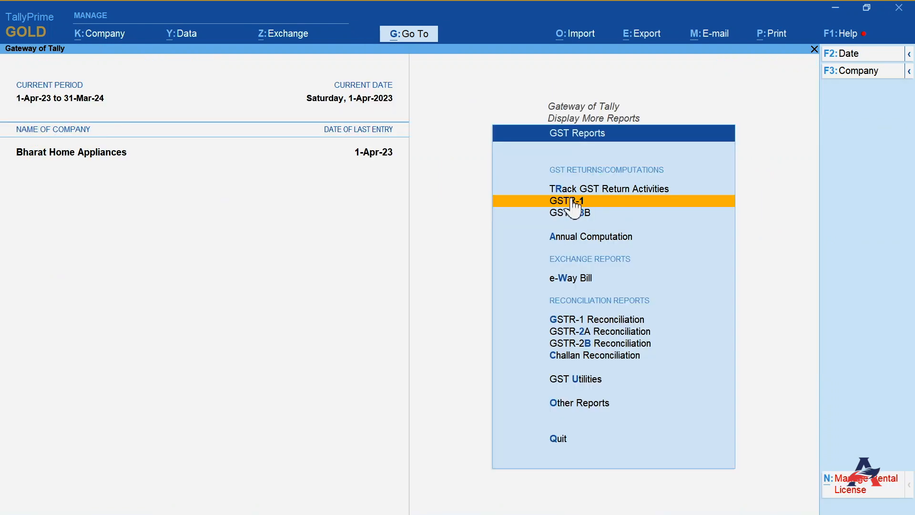
- Open the GSTR-1 report and switch it to the Chandigarh Registration
{"action": "left_click", "coordinate": [578, 208]}
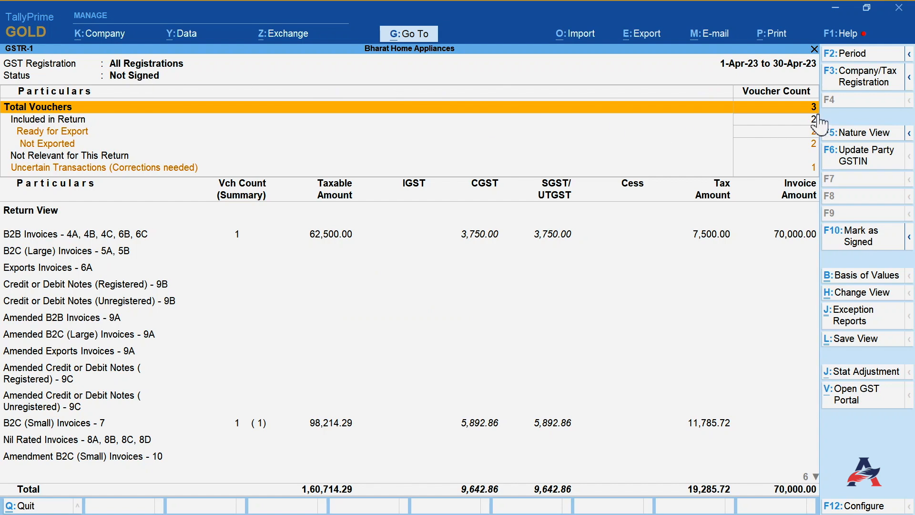
{"action": "left_click", "coordinate": [865, 84]}
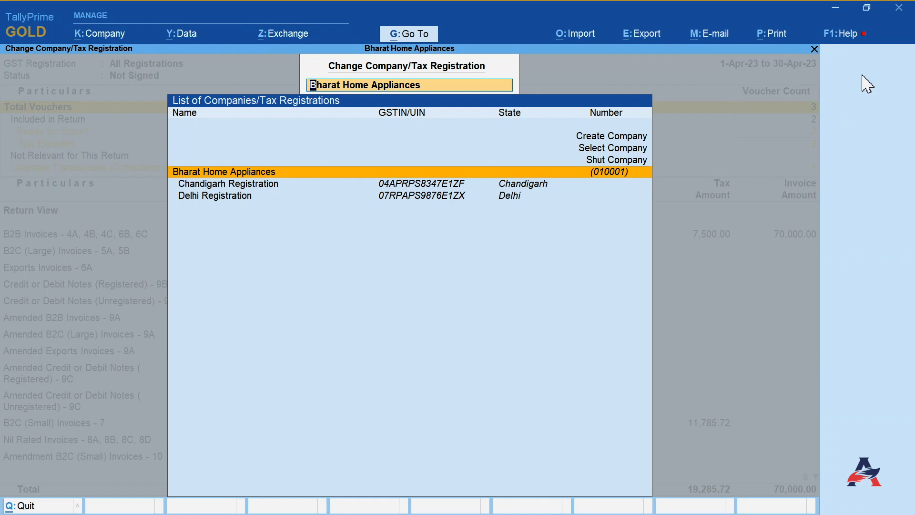
{"action": "left_click", "coordinate": [261, 189]}
{"action": "left_click", "coordinate": [262, 190]}
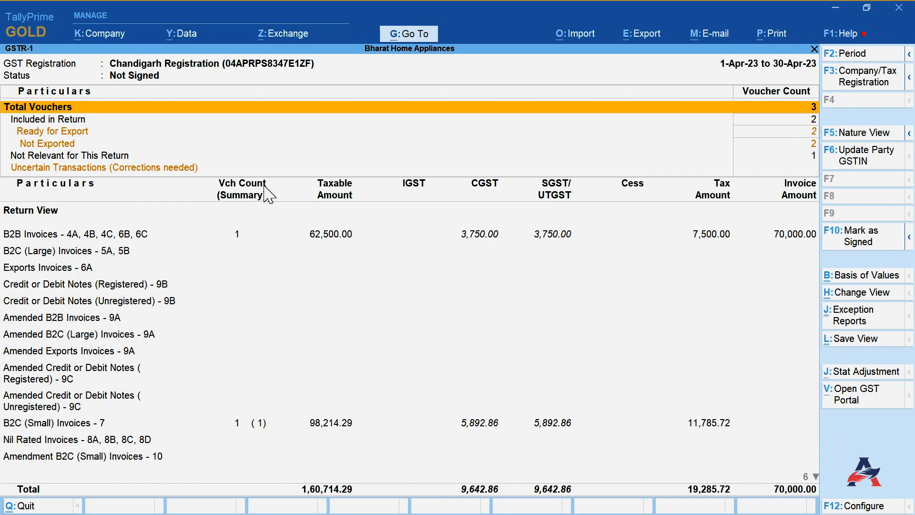
- Scroll through the GSTR-1 return view sections for the Chandigarh Registration
{"action": "key", "text": "Down"}
{"action": "key", "text": "Down"}
{"action": "key", "text": "Down"}
{"action": "key", "text": "Down"}
{"action": "key", "text": "Down"}
{"action": "key", "text": "Down"}
{"action": "key", "text": "Down"}
{"action": "key", "text": "Down"}
{"action": "key", "text": "Down"}
{"action": "key", "text": "Down"}
{"action": "key", "text": "Down"}
{"action": "key", "text": "Down"}
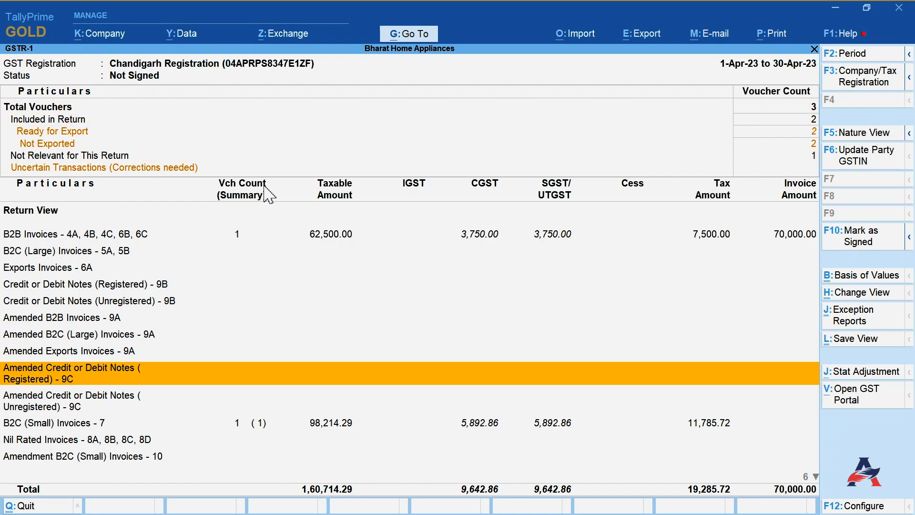
{"action": "key", "text": "Down"}
{"action": "key", "text": "Down"}
{"action": "key", "text": "Down"}
{"action": "key", "text": "Down"}
{"action": "key", "text": "Down"}
{"action": "key", "text": "Down"}
{"action": "key", "text": "Down"}
{"action": "key", "text": "Down"}
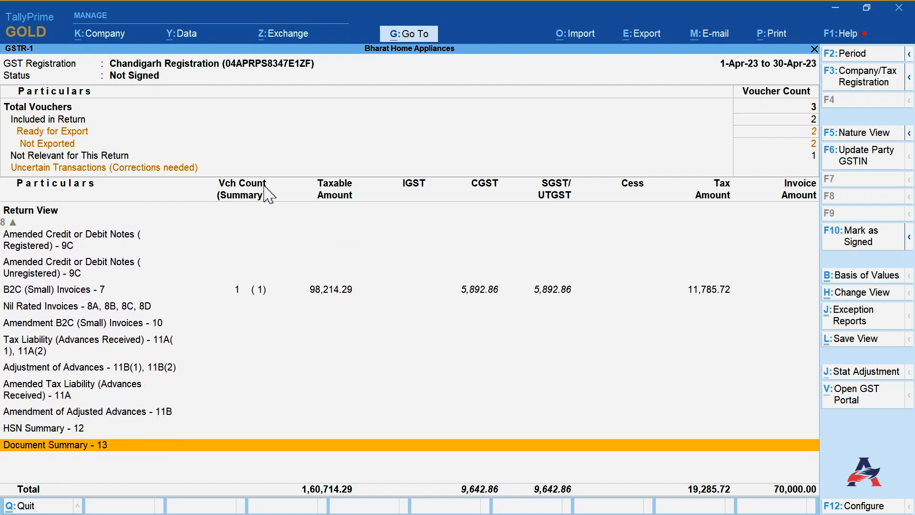
{"action": "key", "text": "Up"}
{"action": "key", "text": "Up"}
{"action": "key", "text": "Up"}
{"action": "key", "text": "Up"}
{"action": "key", "text": "Up"}
{"action": "key", "text": "Up"}
{"action": "key", "text": "Up"}
{"action": "key", "text": "Up"}
{"action": "key", "text": "Up"}
{"action": "key", "text": "Up"}
{"action": "key", "text": "Up"}
{"action": "key", "text": "Up"}
{"action": "key", "text": "Up"}
{"action": "key", "text": "Up"}
{"action": "key", "text": "Up"}
{"action": "key", "text": "Up"}
{"action": "key", "text": "Up"}
{"action": "key", "text": "Up"}
{"action": "key", "text": "Up"}
{"action": "key", "text": "Up"}
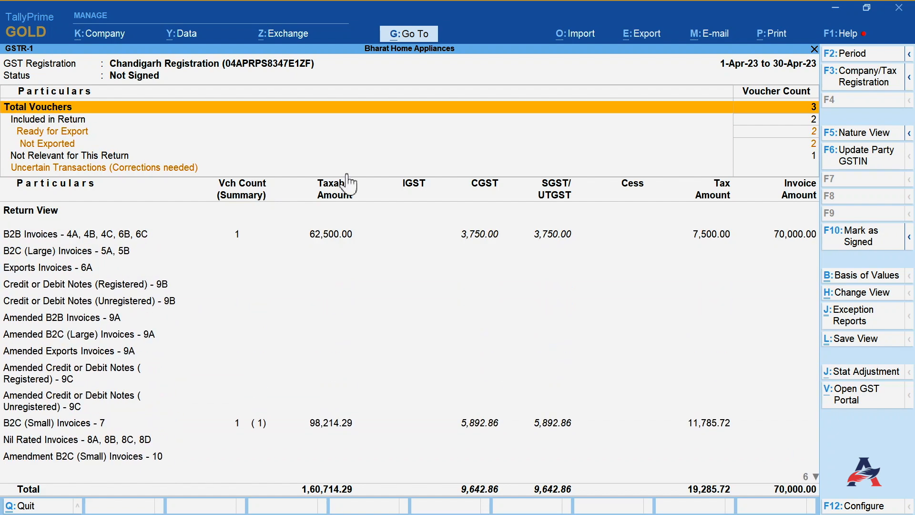
- Switch the GSTR-1 report to the Delhi Registration, then back to the whole company
{"action": "left_click", "coordinate": [865, 80]}
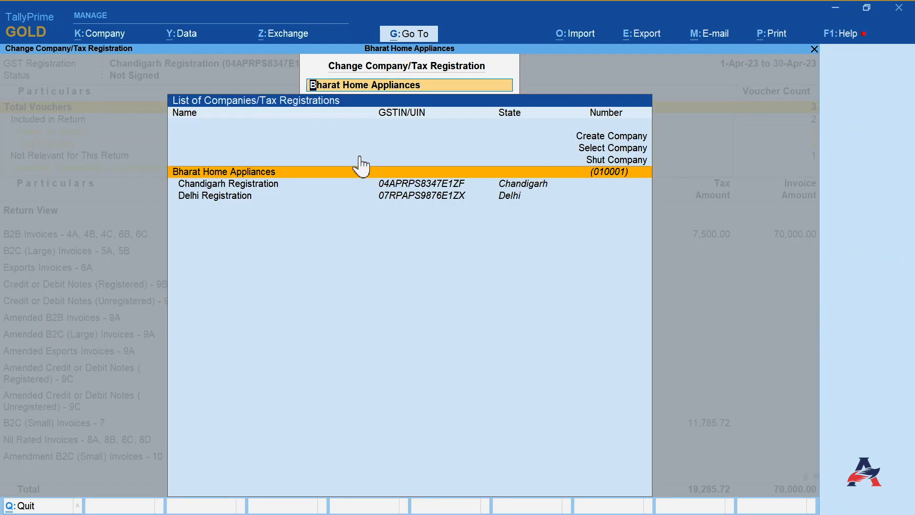
{"action": "left_click", "coordinate": [193, 199]}
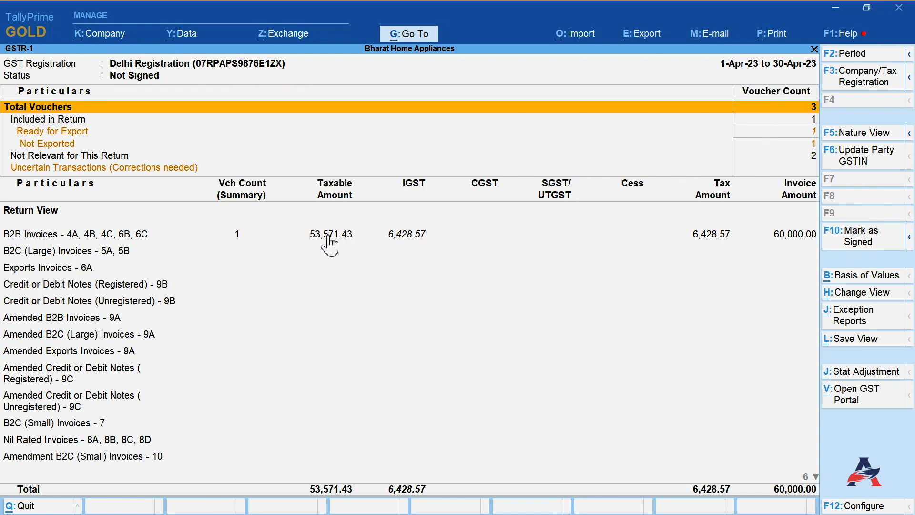
{"action": "left_click", "coordinate": [842, 77]}
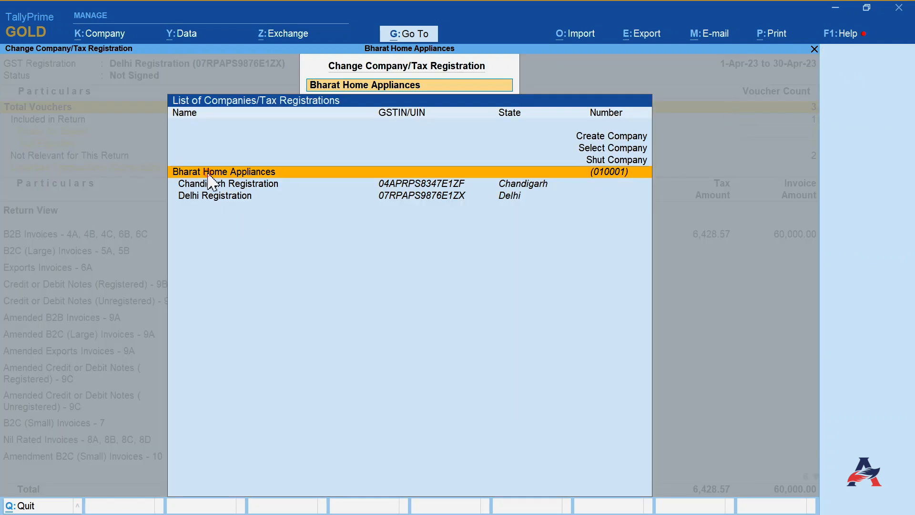
{"action": "key", "text": "Return"}
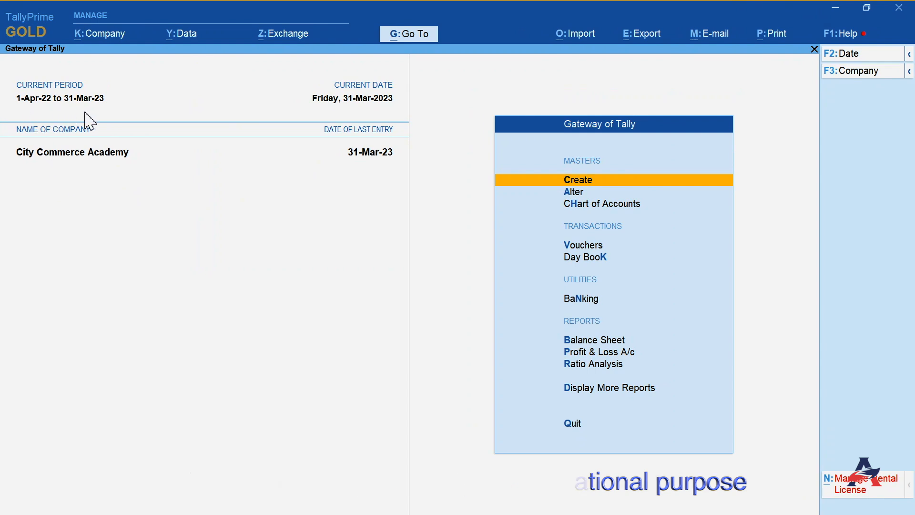
- Open the GSTR-2B Reconciliation report from GST Reports for City Commerce Academy
{"action": "key", "text": "d"}
{"action": "left_click", "coordinate": [597, 323]}
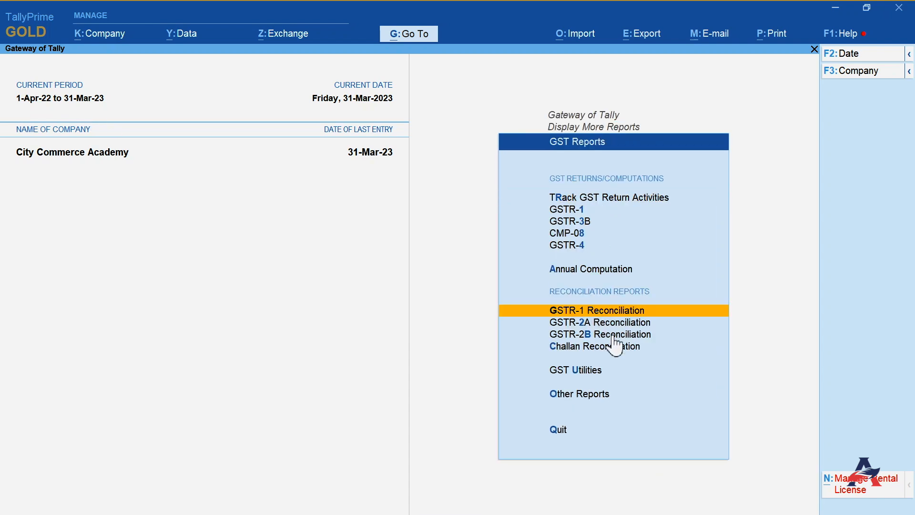
{"action": "key", "text": "Down"}
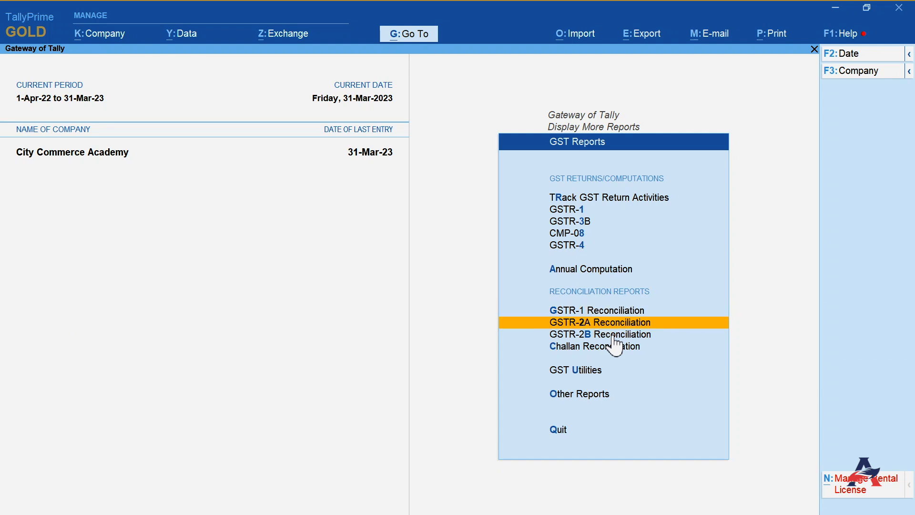
{"action": "key", "text": "Down"}
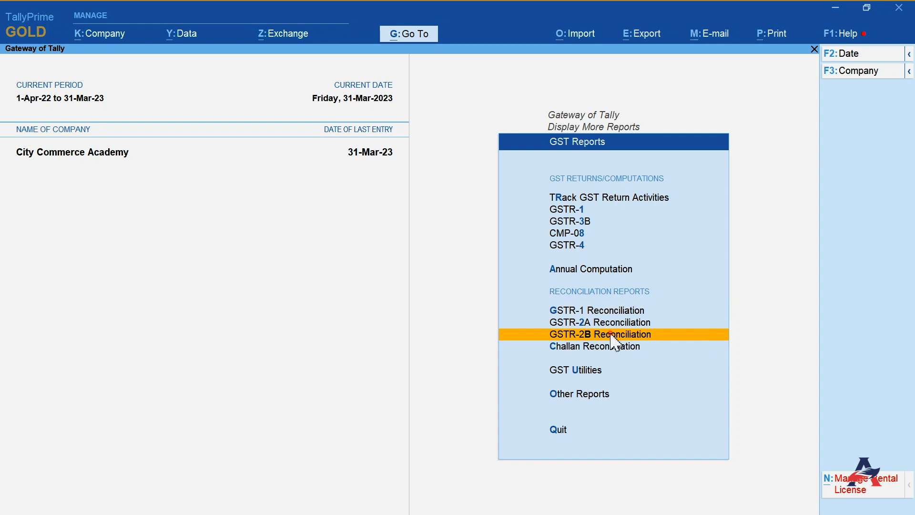
{"action": "left_click", "coordinate": [610, 334]}
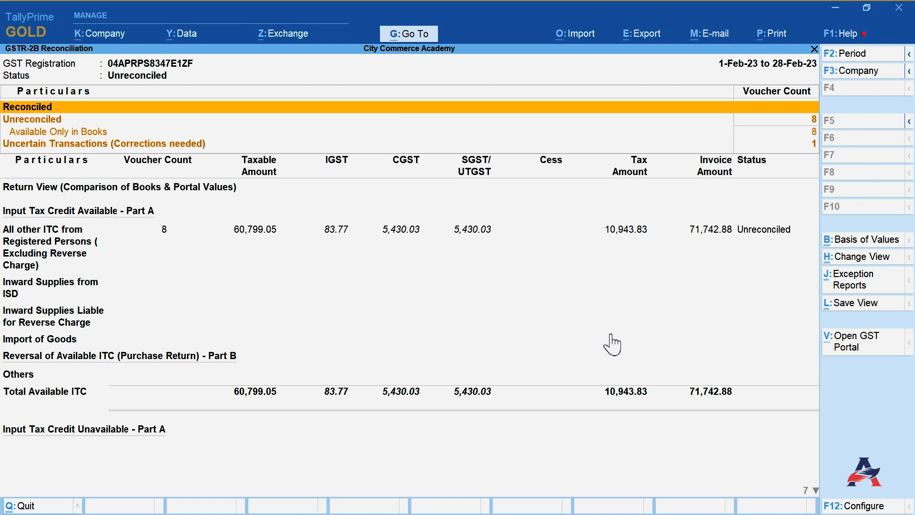
- Set the GSTR-2B Reconciliation period from 1-1-2023 to 31-3-2023
{"action": "left_click", "coordinate": [838, 54]}
{"action": "type", "text": "1-1"}
{"action": "key", "text": "Return"}
{"action": "type", "text": "31-3"}
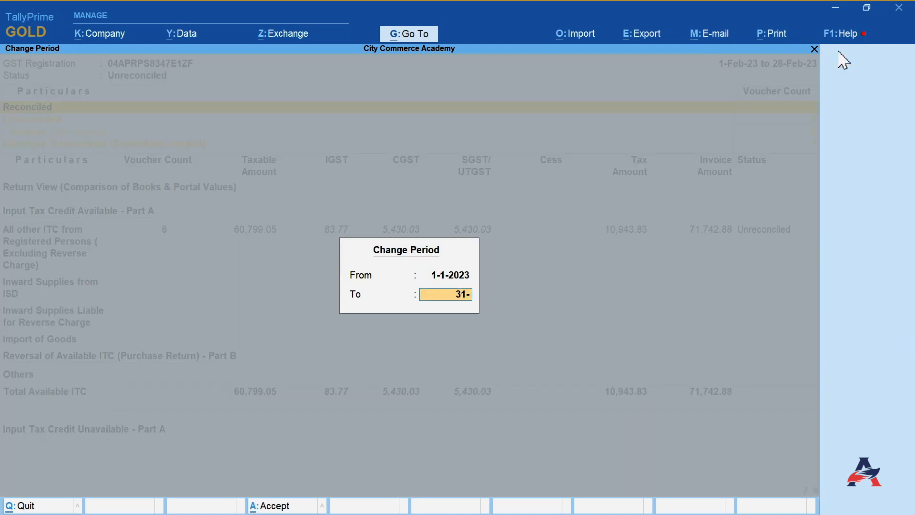
{"action": "key", "text": "Return"}
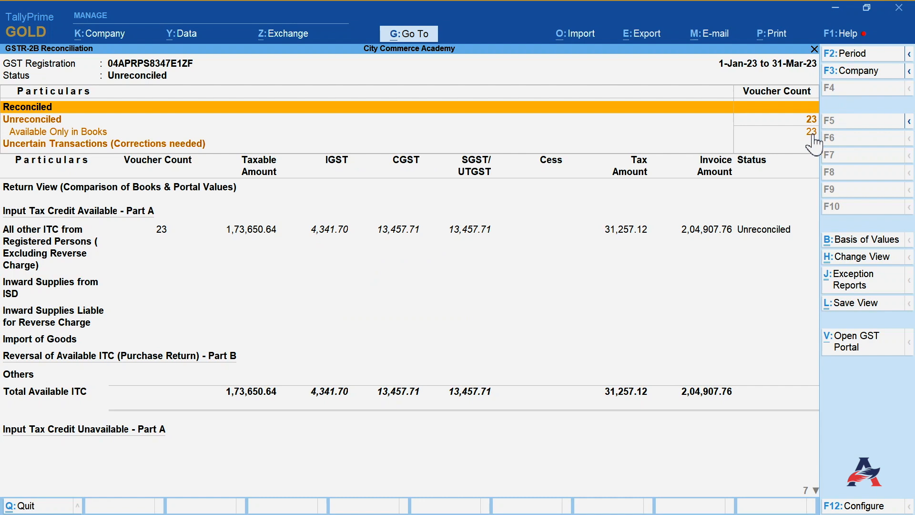
- Drill into All other ITC from Registered Persons down to the party-wise B2B invoices, then back out
{"action": "key", "text": "Down"}
{"action": "key", "text": "Down"}
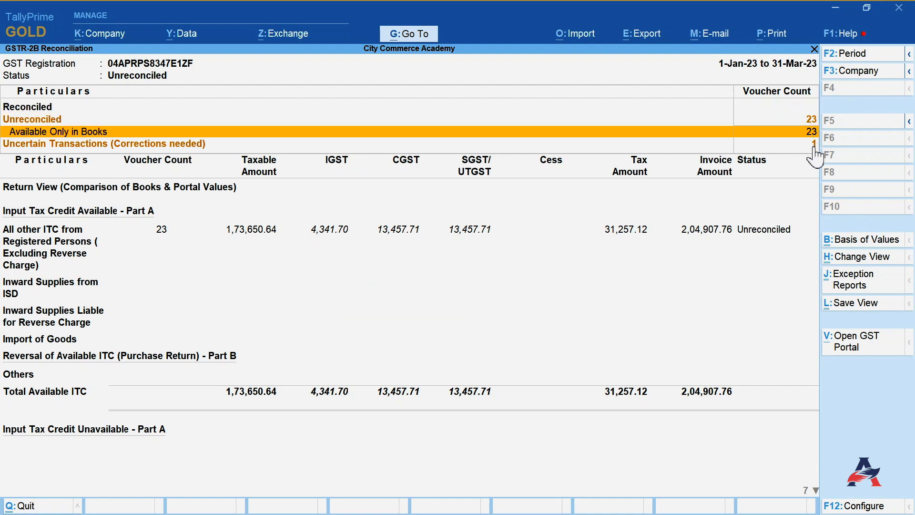
{"action": "left_click", "coordinate": [814, 146]}
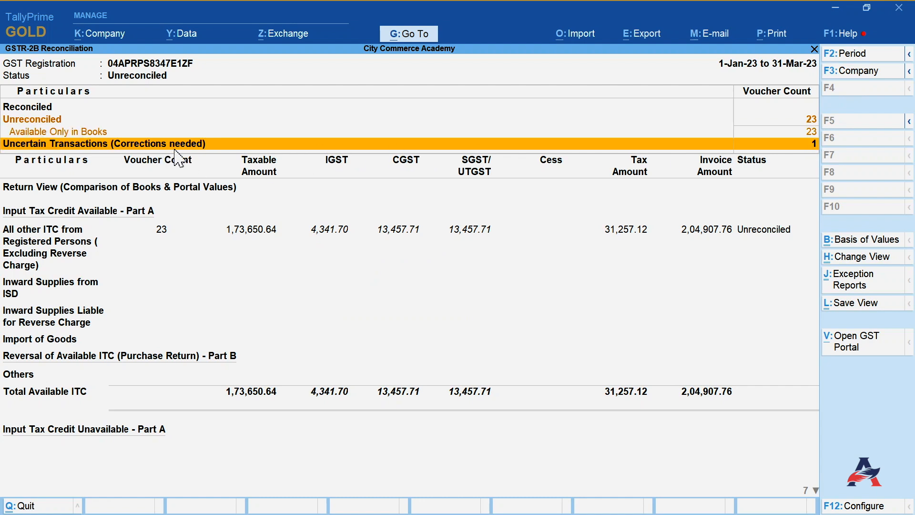
{"action": "key", "text": "Down"}
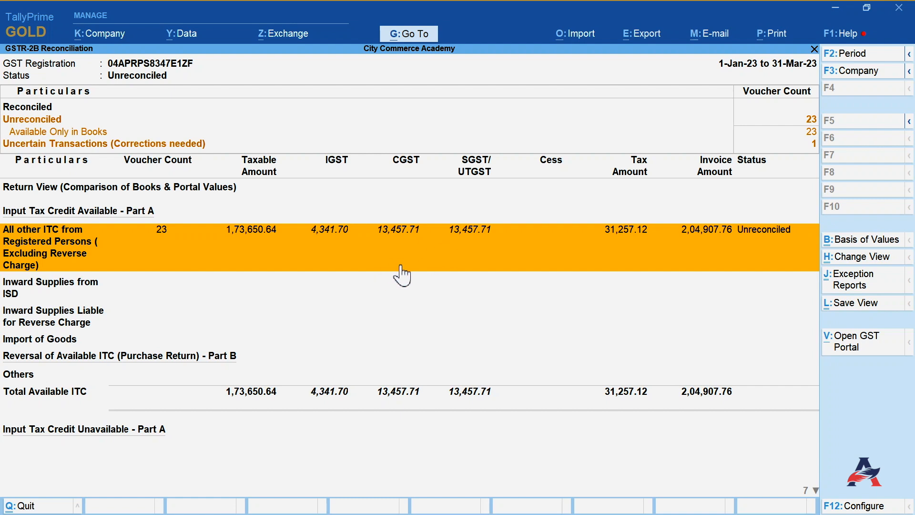
{"action": "left_click", "coordinate": [238, 263]}
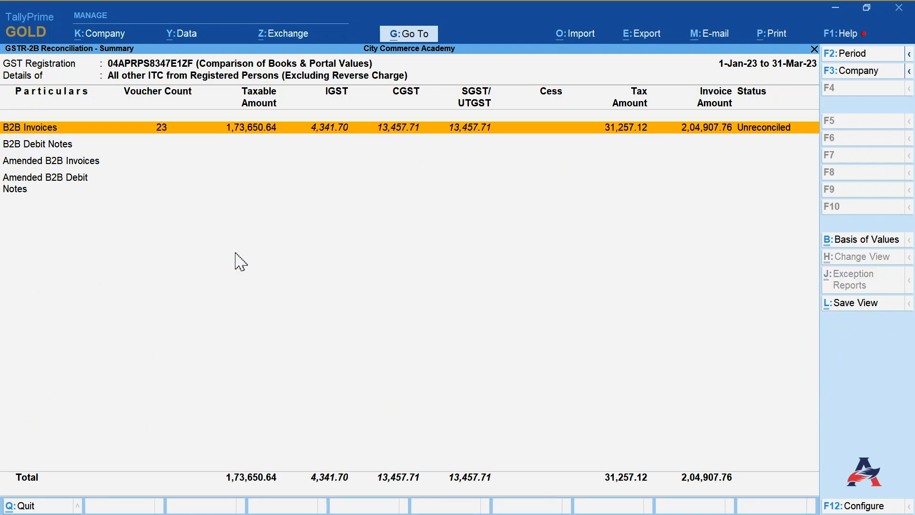
{"action": "key", "text": "Return"}
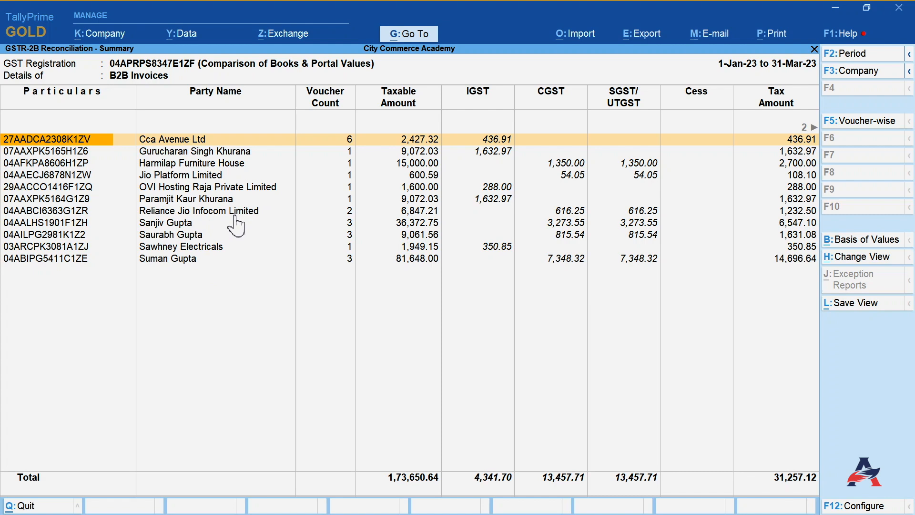
{"action": "key", "text": "Escape"}
{"action": "key", "text": "Escape"}
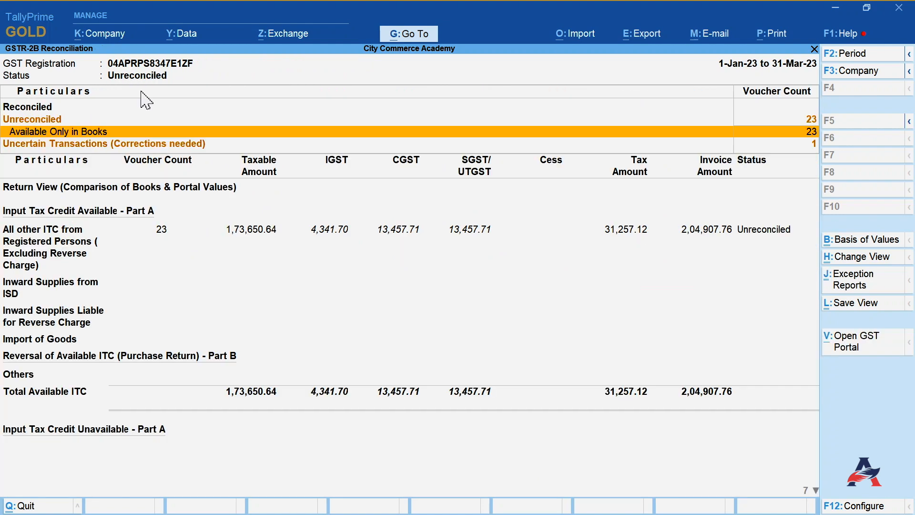
- Open the GST portal and log in with the username, password and captcha code
{"action": "left_click", "coordinate": [865, 342]}
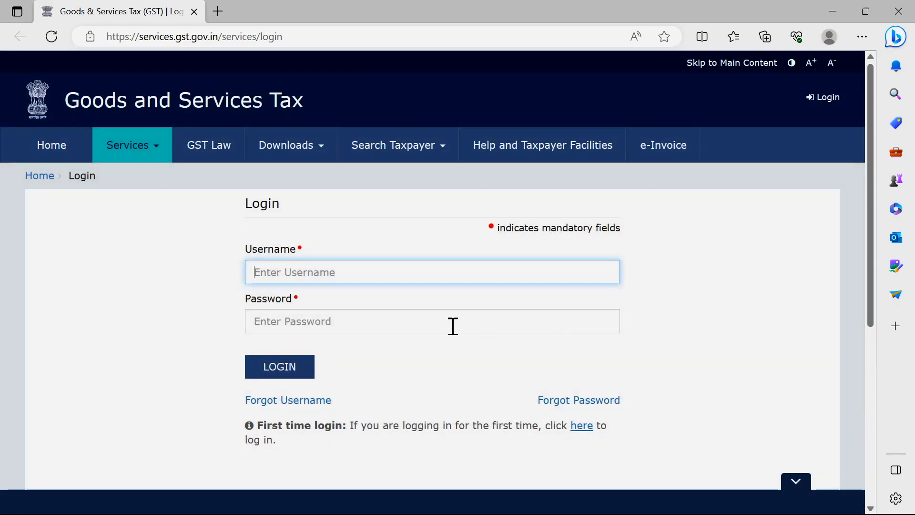
{"action": "type", "text": "••••••••••"}
{"action": "left_click", "coordinate": [301, 324]}
{"action": "type", "text": "••••"}
{"action": "left_click", "coordinate": [284, 373]}
{"action": "type", "text": "166771"}
{"action": "left_click", "coordinate": [286, 455]}
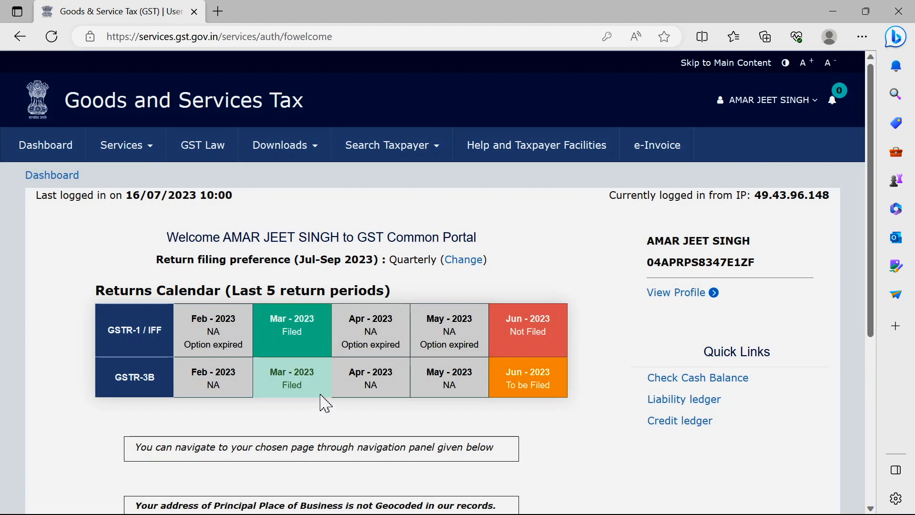
- Open the return dashboard and search returns for financial year 2022-23, Quarter 4, March
{"action": "scroll", "coordinate": [868, 302], "scroll_direction": "down", "scroll_amount": 3}
{"action": "left_click", "coordinate": [187, 480]}
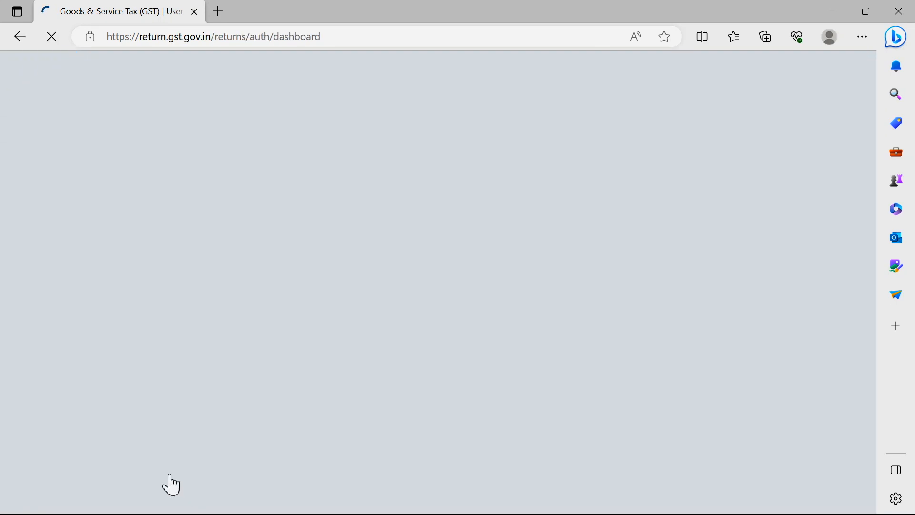
{"action": "scroll", "coordinate": [222, 326], "scroll_direction": "down", "scroll_amount": 2}
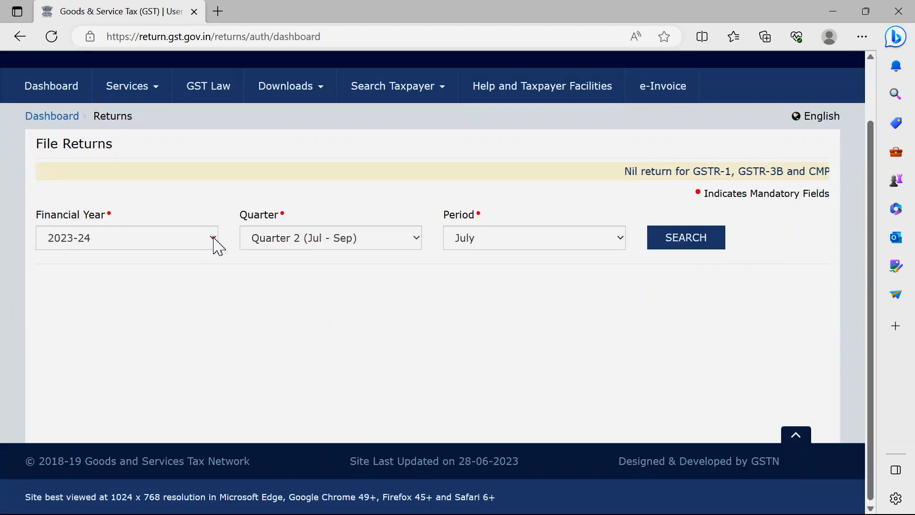
{"action": "left_click", "coordinate": [213, 237]}
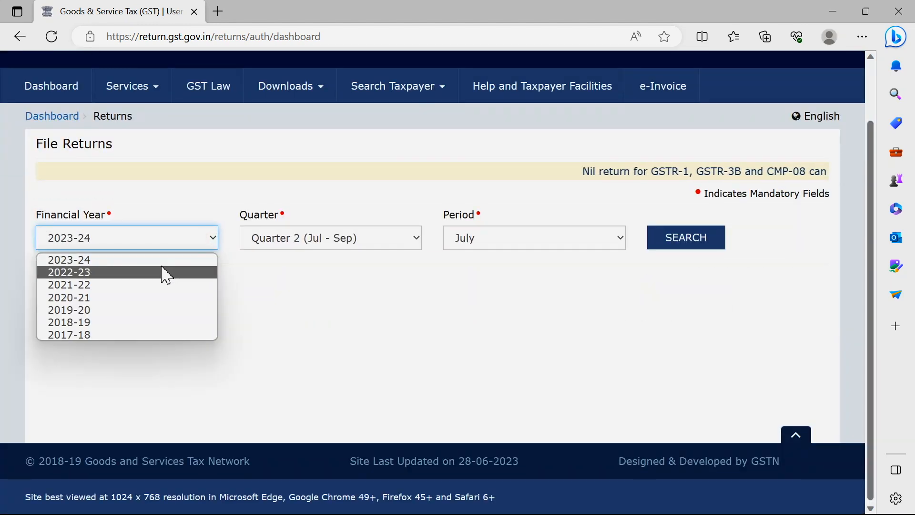
{"action": "left_click", "coordinate": [165, 272]}
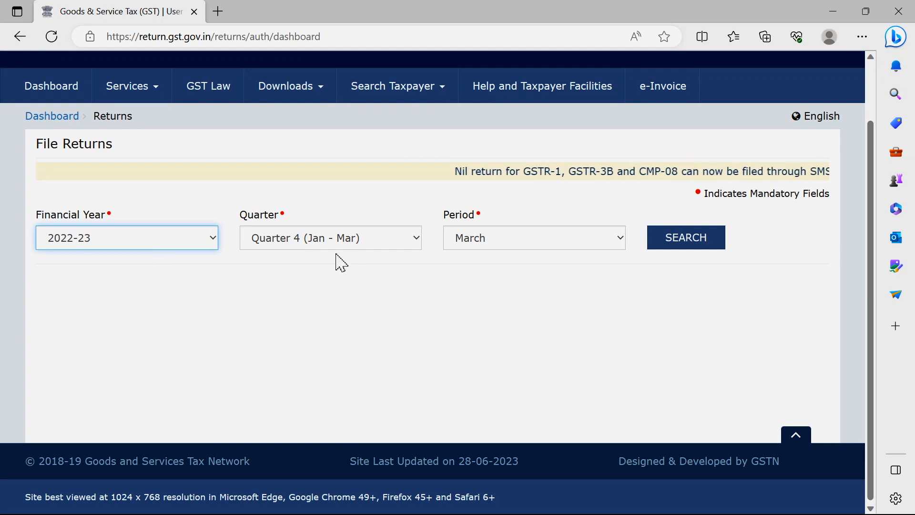
{"action": "left_click", "coordinate": [677, 246]}
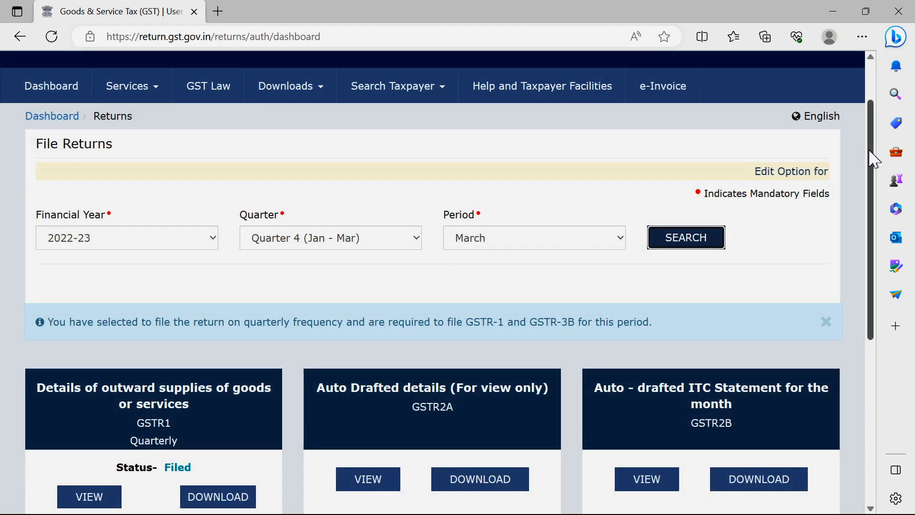
- Open the quarterly GSTR-2B auto-drafted ITC statement
{"action": "left_click_drag", "start_coordinate": [872, 160], "coordinate": [876, 300]}
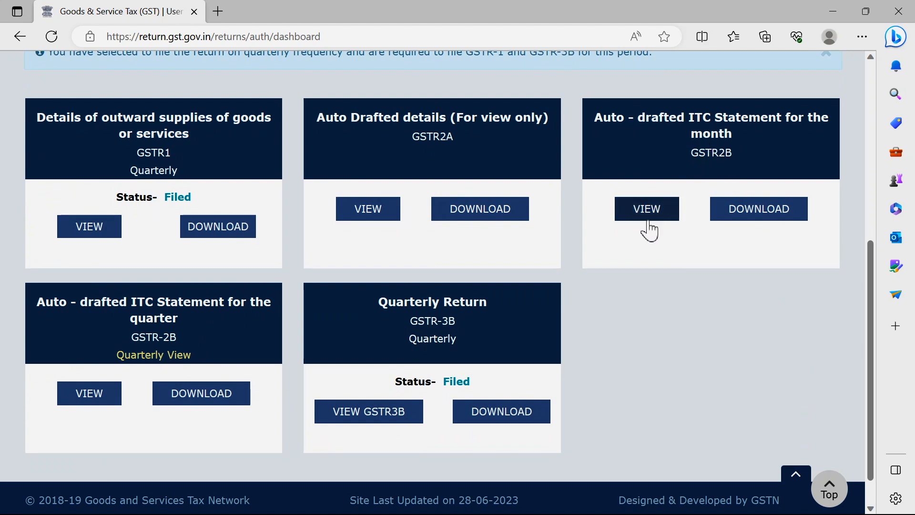
{"action": "left_click", "coordinate": [93, 409]}
{"action": "left_click_drag", "start_coordinate": [870, 132], "coordinate": [883, 242]}
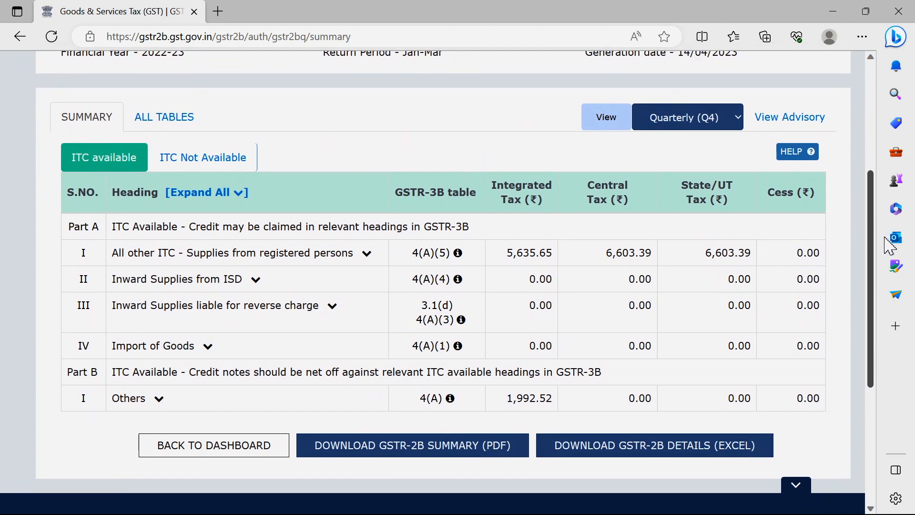
- Open the B2B document details under All other ITC and scroll through the supplier invoice list
{"action": "left_click", "coordinate": [366, 253]}
{"action": "left_click", "coordinate": [165, 281]}
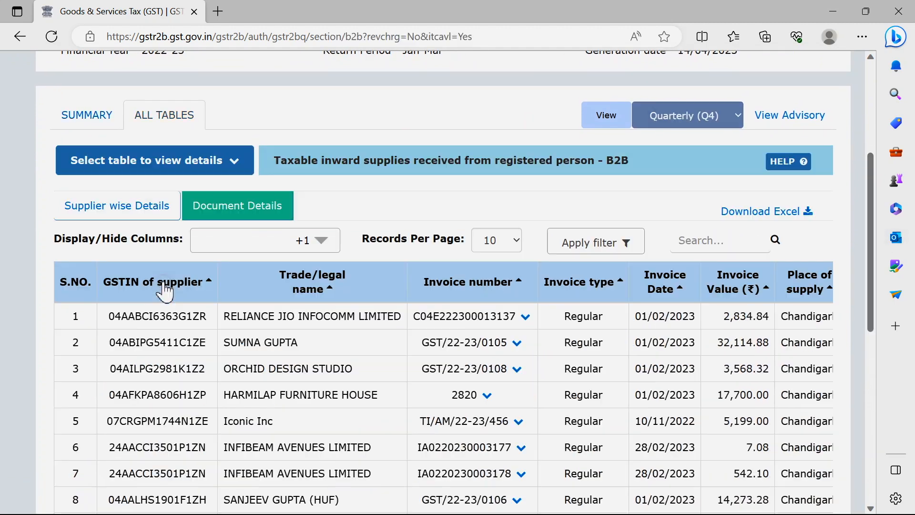
{"action": "left_click_drag", "start_coordinate": [871, 211], "coordinate": [874, 282]}
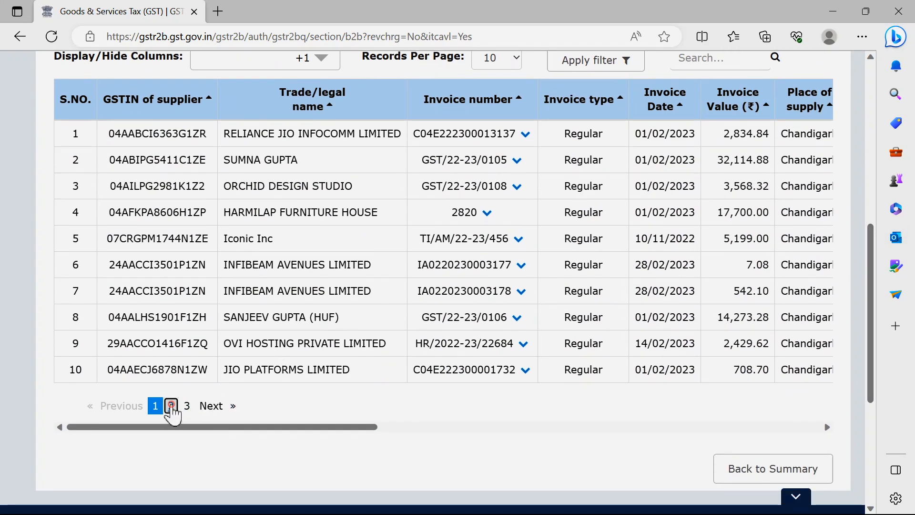
- Page through the remaining pages of B2B invoices and go back to the GSTR-2B summary
{"action": "left_click", "coordinate": [171, 405]}
{"action": "left_click", "coordinate": [186, 406]}
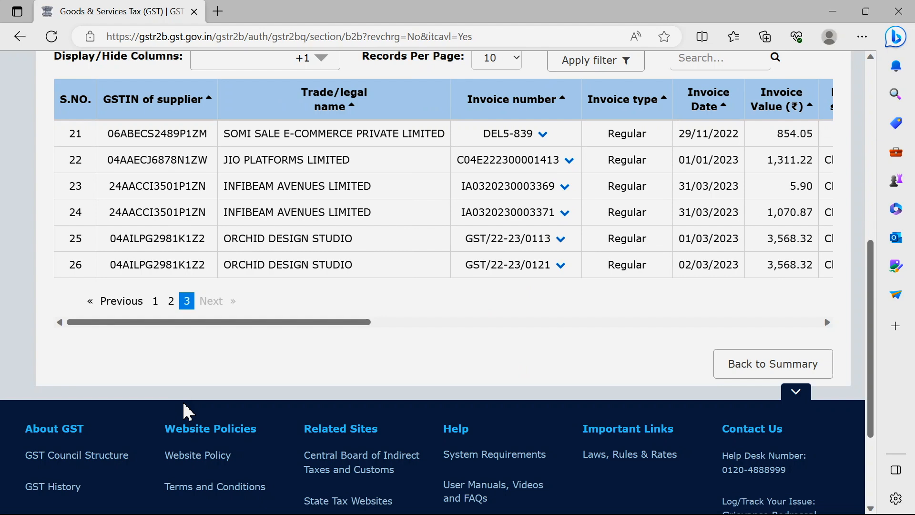
{"action": "left_click", "coordinate": [763, 372]}
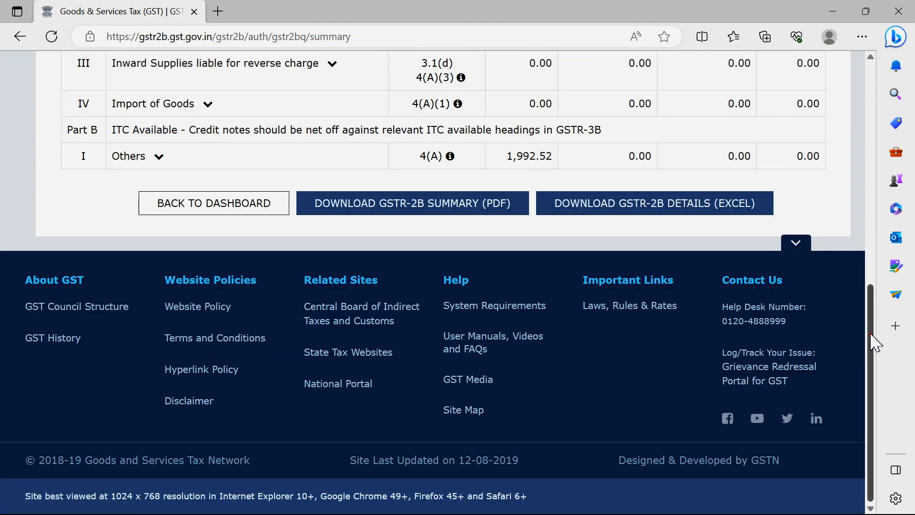
- Return to the returns dashboard and generate the quarterly GSTR-2B JSON file for download for Quarterly (Q4)
{"action": "scroll", "coordinate": [872, 336], "scroll_direction": "up", "scroll_amount": 8}
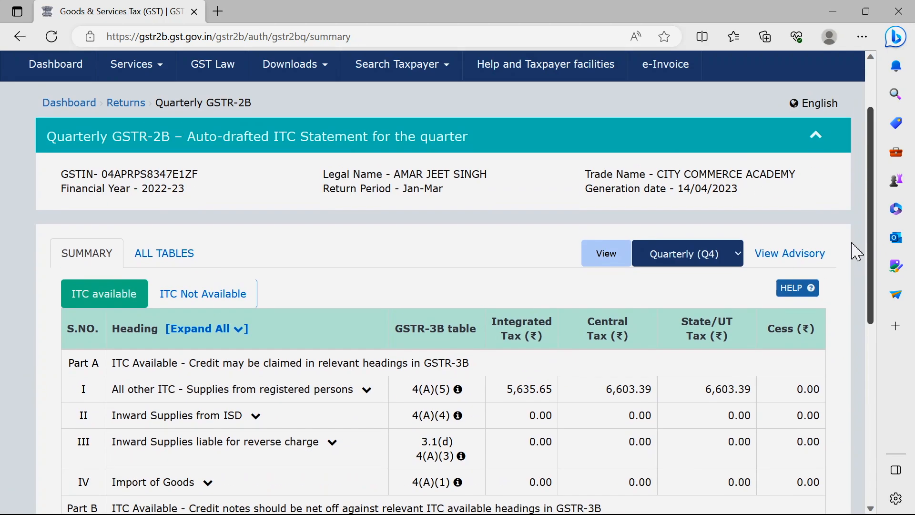
{"action": "left_click", "coordinate": [135, 108]}
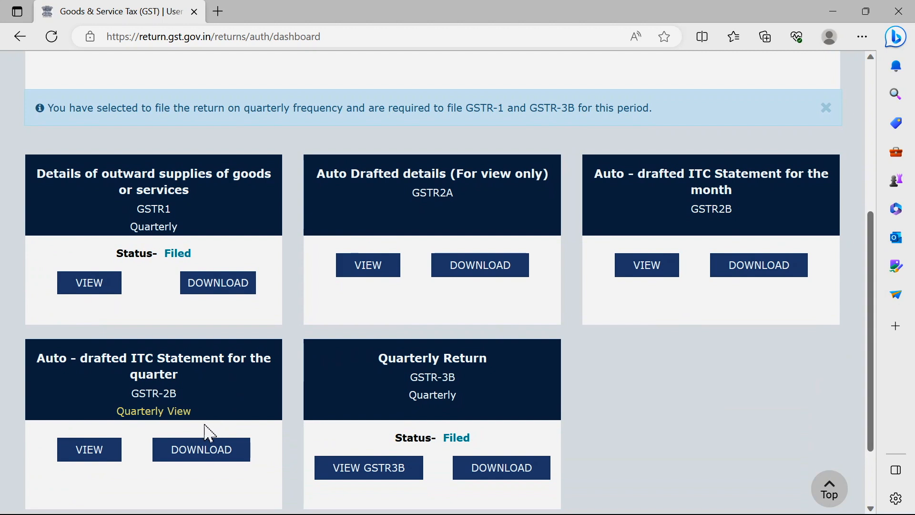
{"action": "left_click", "coordinate": [208, 453]}
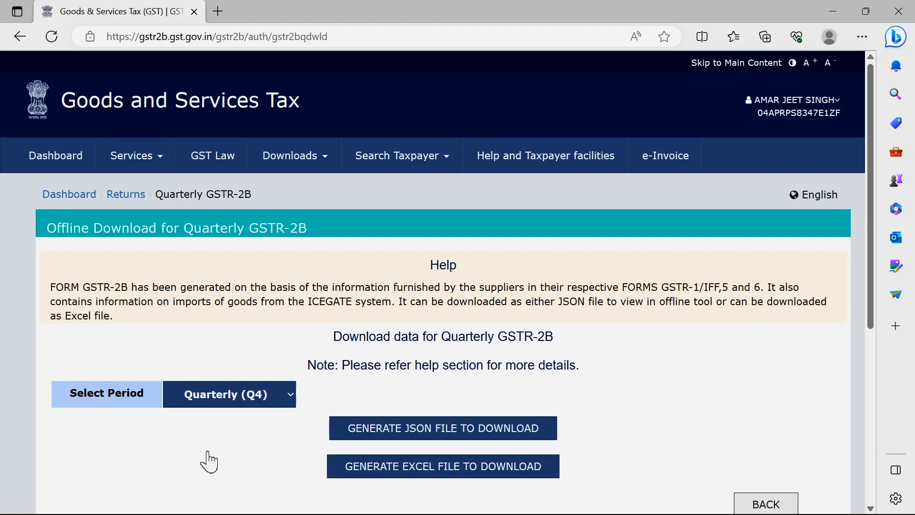
{"action": "left_click_drag", "start_coordinate": [870, 236], "coordinate": [869, 262]}
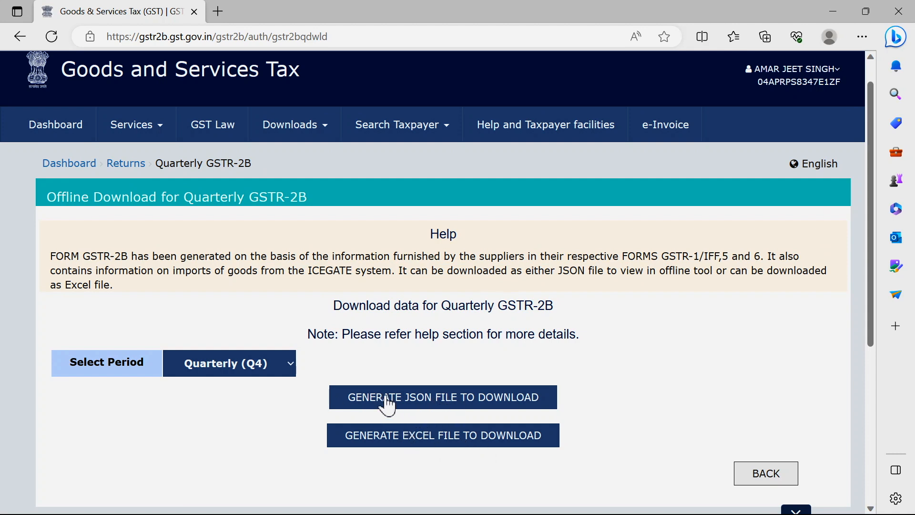
{"action": "left_click", "coordinate": [439, 402]}
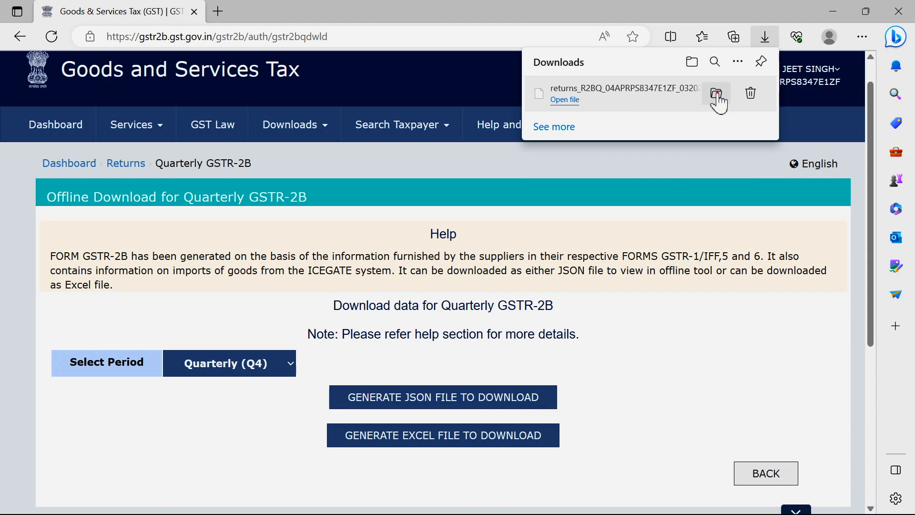
- Copy the downloaded returns_R2BQ JSON file into the D:\TallyPrime folder and minimise the browser
{"action": "left_click", "coordinate": [713, 92]}
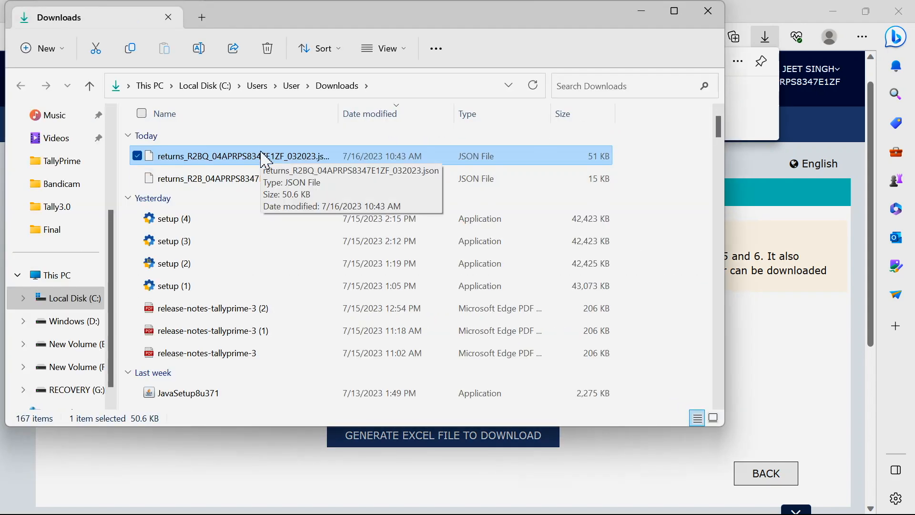
{"action": "left_click", "coordinate": [131, 50]}
{"action": "left_click", "coordinate": [66, 320]}
{"action": "double_click", "coordinate": [150, 351]}
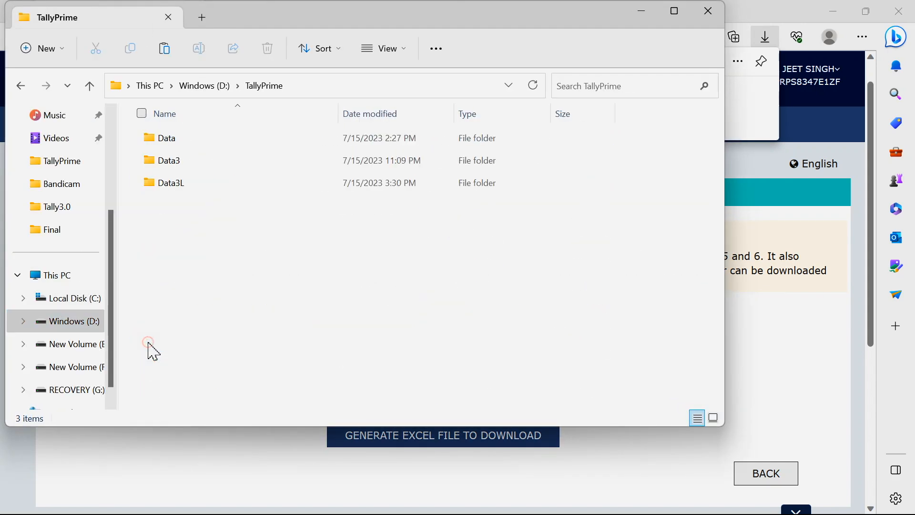
{"action": "left_click", "coordinate": [177, 56]}
{"action": "left_click", "coordinate": [224, 336]}
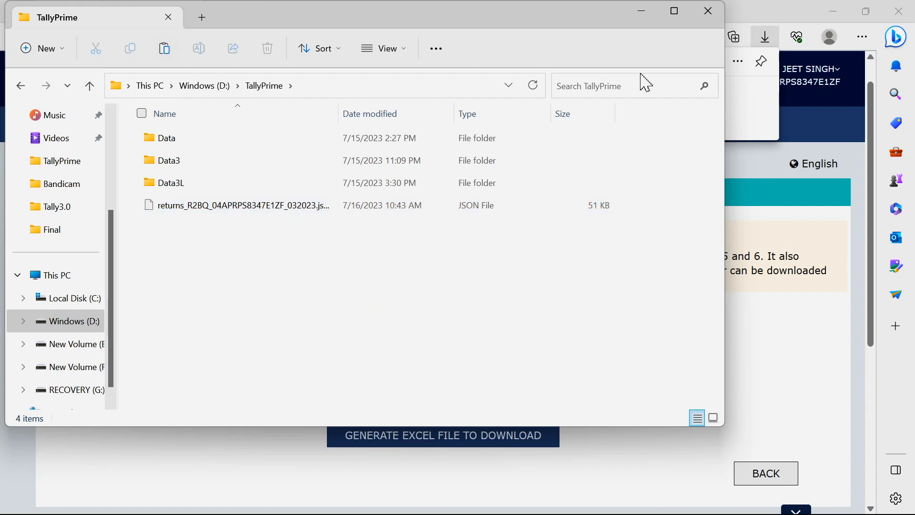
{"action": "left_click", "coordinate": [642, 11]}
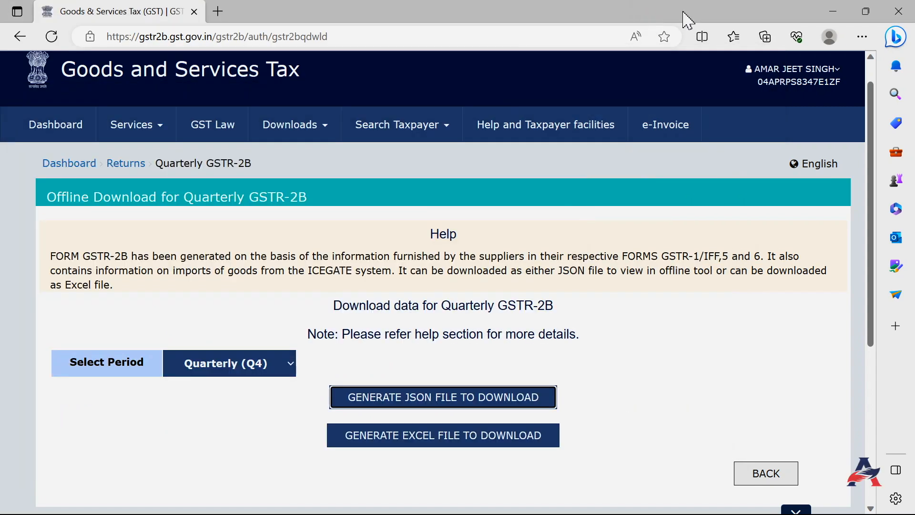
{"action": "left_click", "coordinate": [835, 12]}
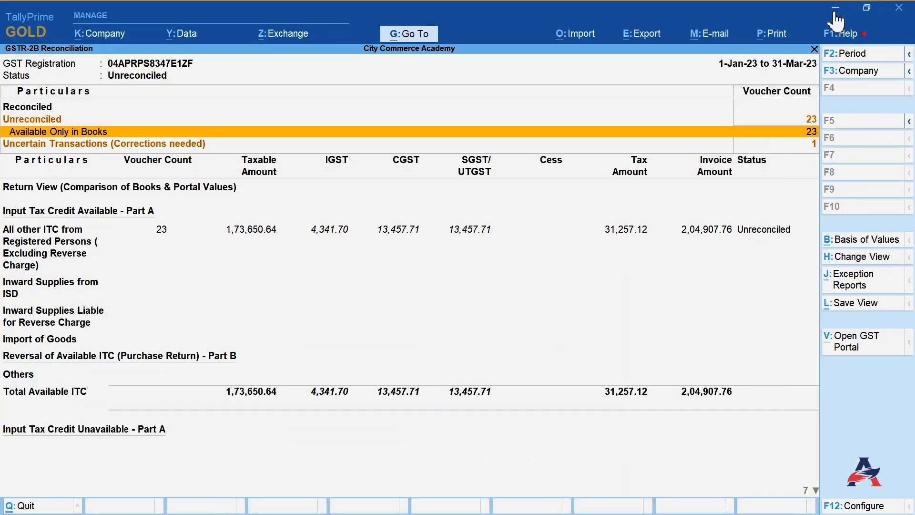
{"action": "left_click", "coordinate": [601, 299]}
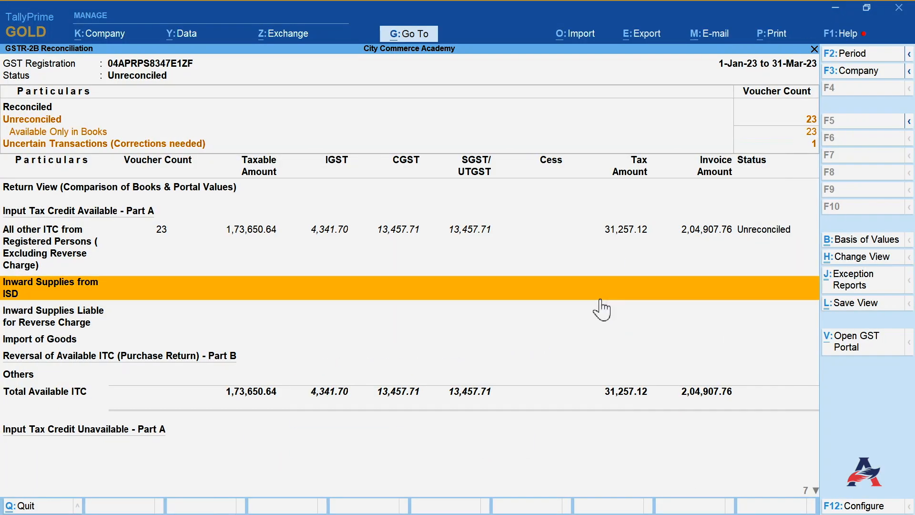
{"action": "left_click", "coordinate": [575, 40]}
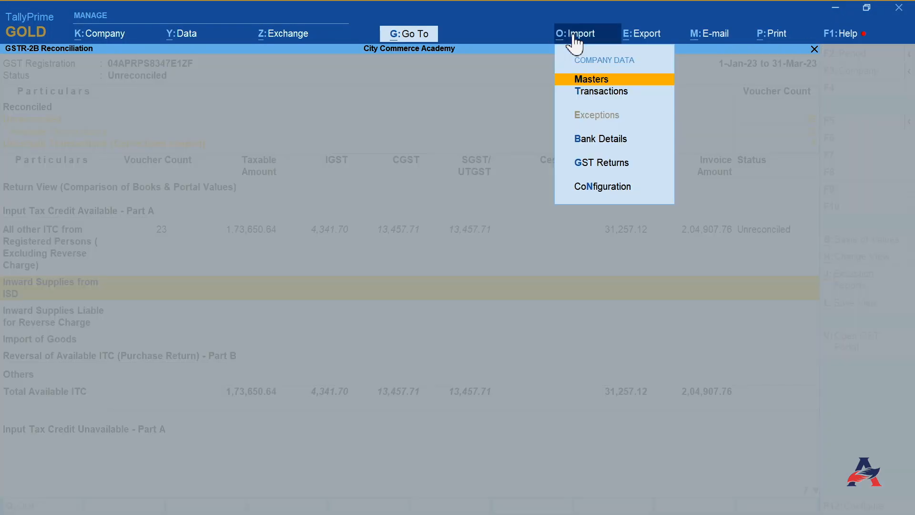
{"action": "key", "text": "Down"}
{"action": "key", "text": "Down"}
{"action": "left_click", "coordinate": [614, 173]}
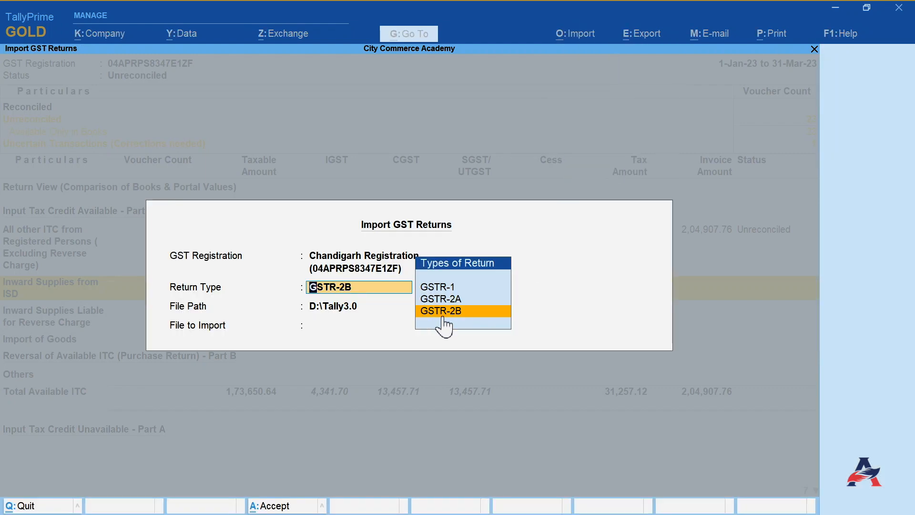
{"action": "left_click", "coordinate": [459, 310]}
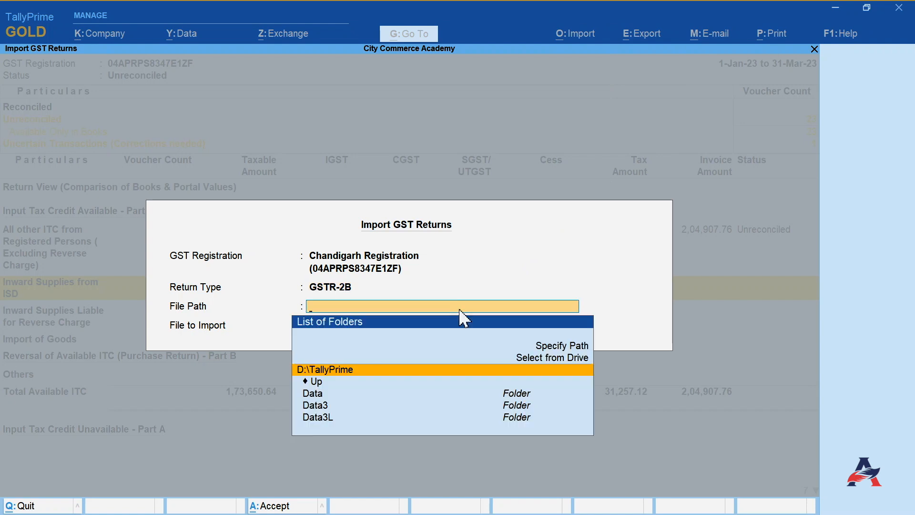
{"action": "left_click", "coordinate": [343, 371]}
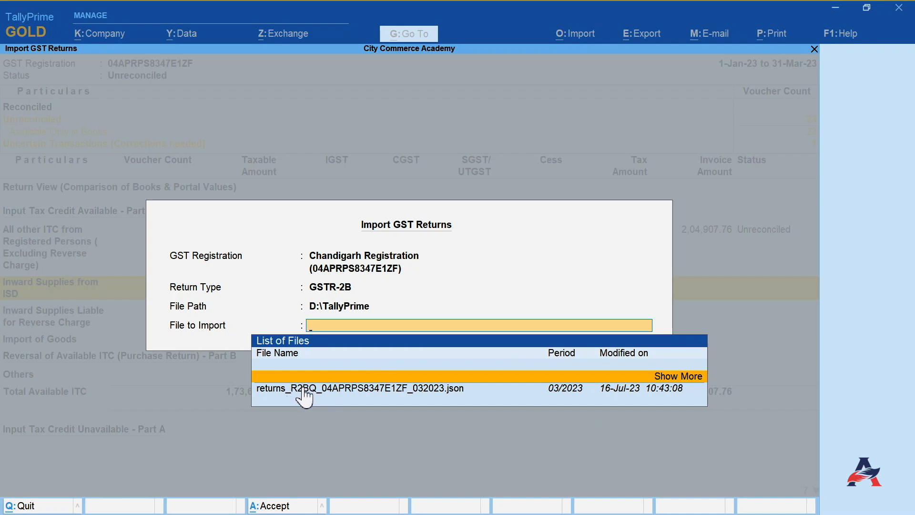
{"action": "left_click", "coordinate": [408, 391]}
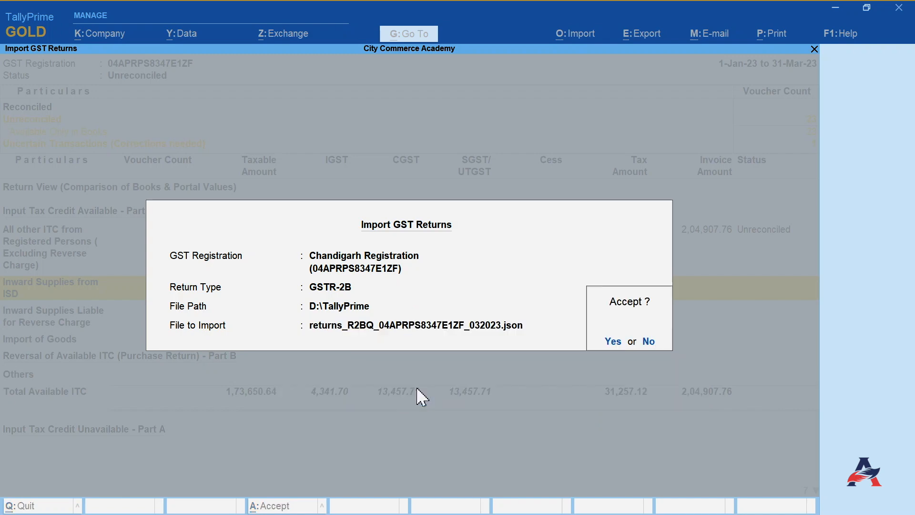
{"action": "left_click", "coordinate": [613, 341]}
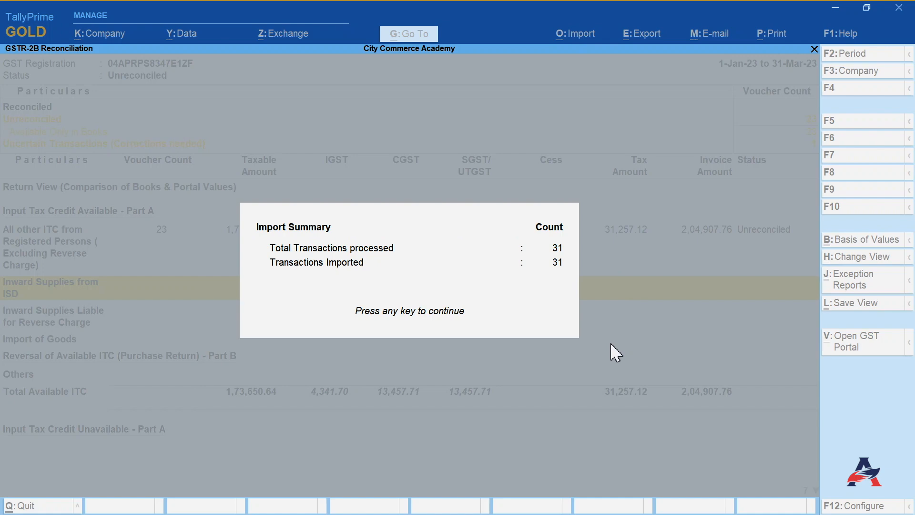
{"action": "key", "text": "Return"}
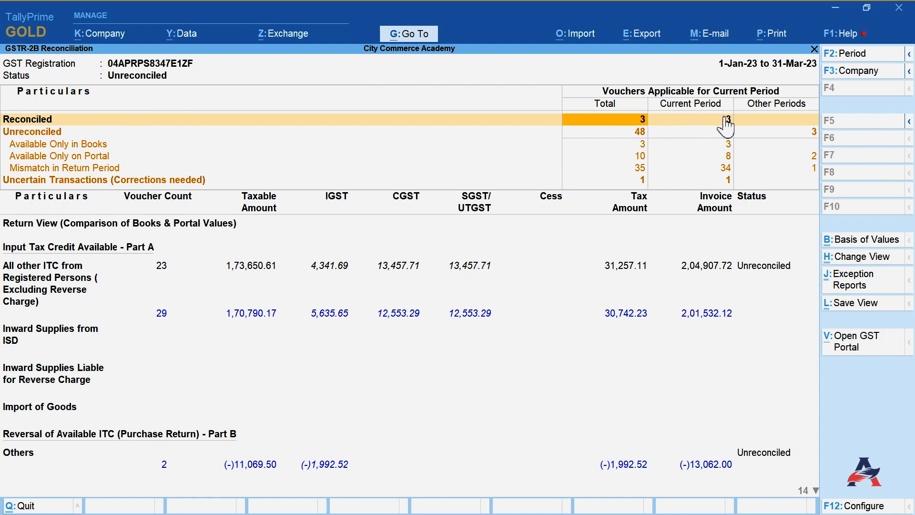
- Examine the Reconciled, Unreconciled, Available Only in Books, Only on Portal and Mismatch status rows
{"action": "left_click", "coordinate": [767, 133]}
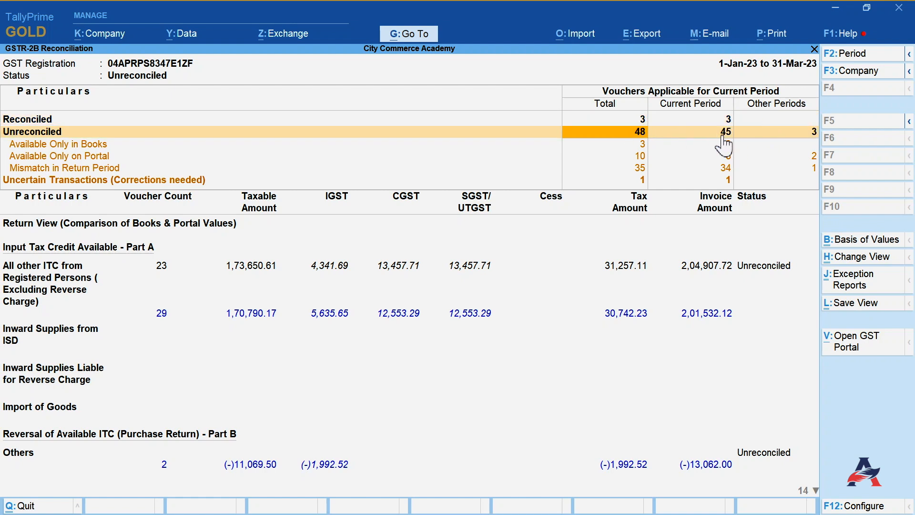
{"action": "left_click", "coordinate": [701, 146]}
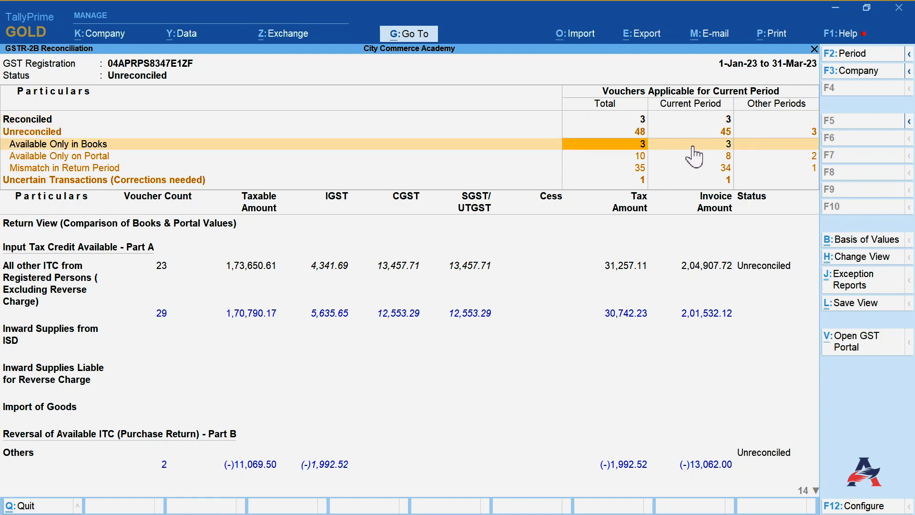
{"action": "left_click", "coordinate": [617, 153]}
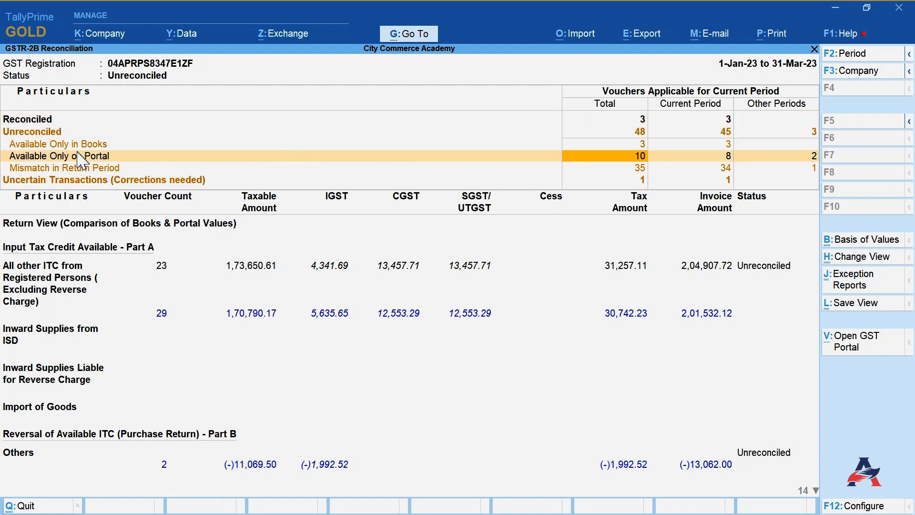
{"action": "left_click", "coordinate": [810, 170]}
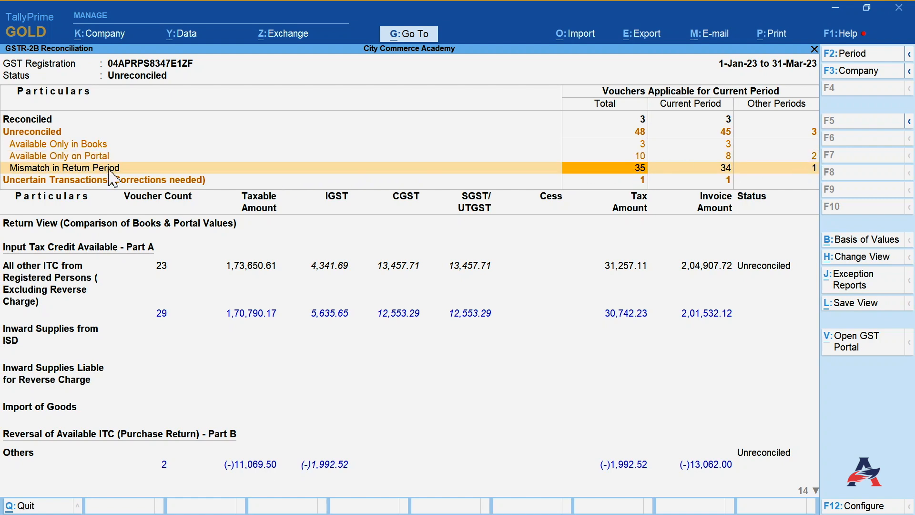
{"action": "left_click", "coordinate": [635, 219]}
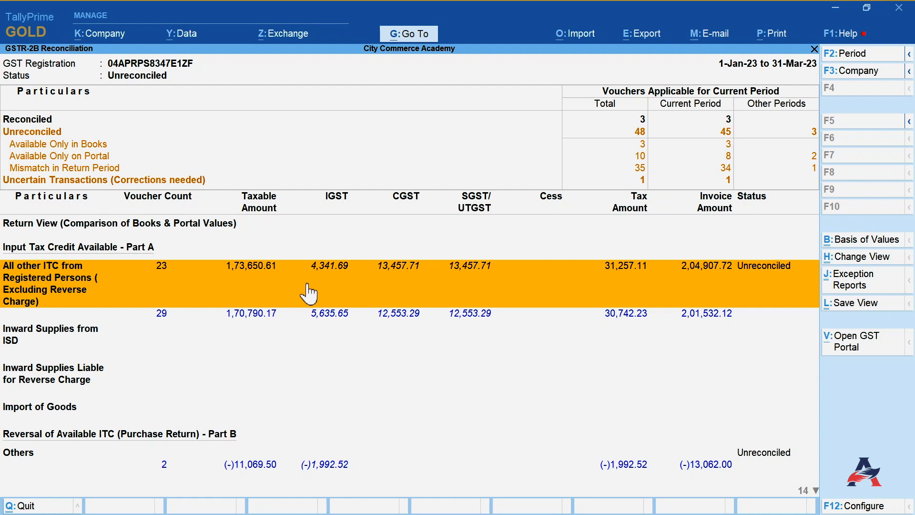
- Move through the ITC Available and ITC Unavailable sections of the reconciliation report and back to All other ITC
{"action": "key", "text": "Down"}
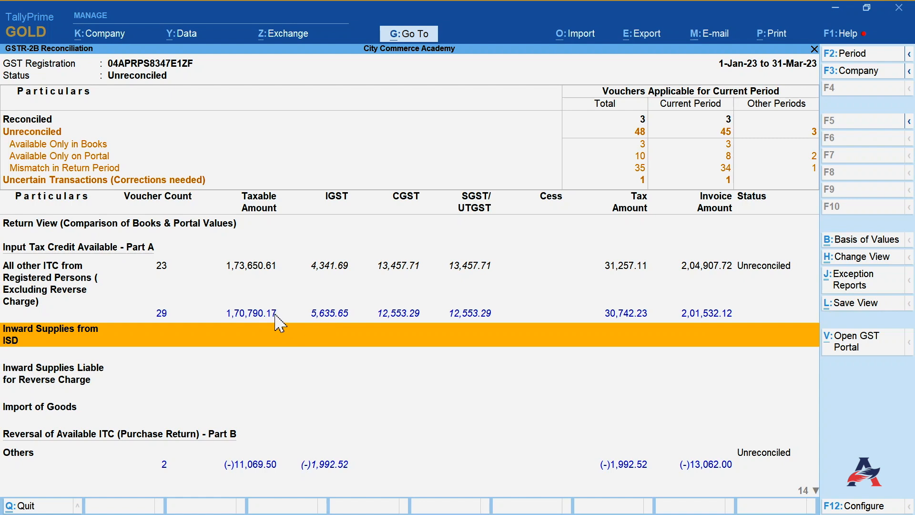
{"action": "key", "text": "Down"}
{"action": "key", "text": "Down"}
{"action": "key", "text": "Down"}
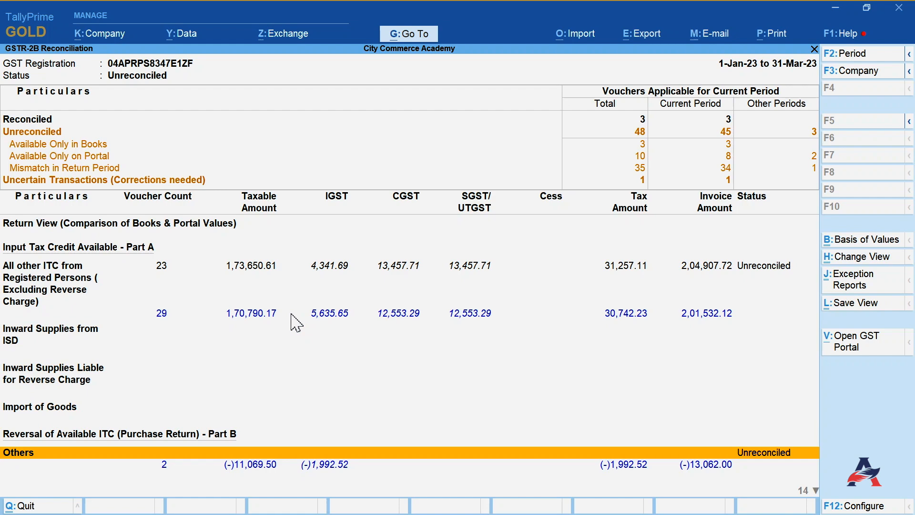
{"action": "key", "text": "Down"}
{"action": "key", "text": "Down"}
{"action": "key", "text": "Down"}
{"action": "key", "text": "Down"}
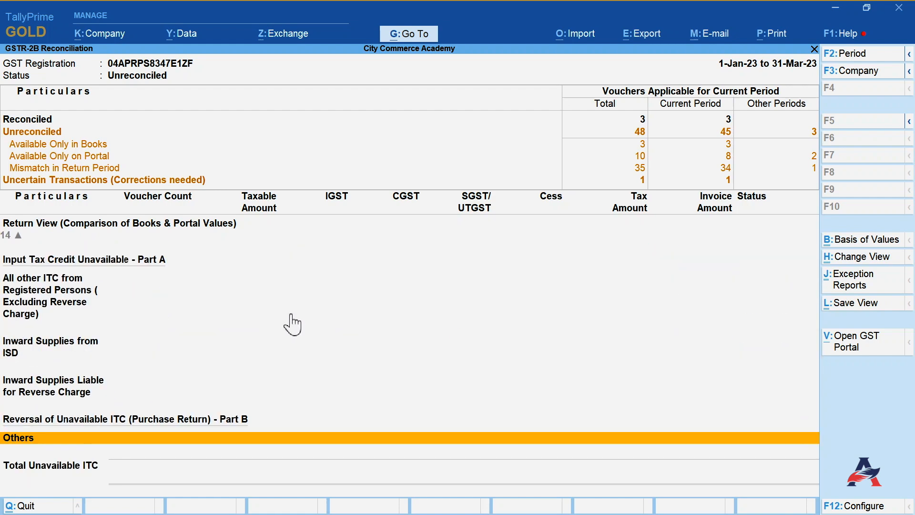
{"action": "key", "text": "Up"}
{"action": "key", "text": "Up"}
{"action": "key", "text": "Up"}
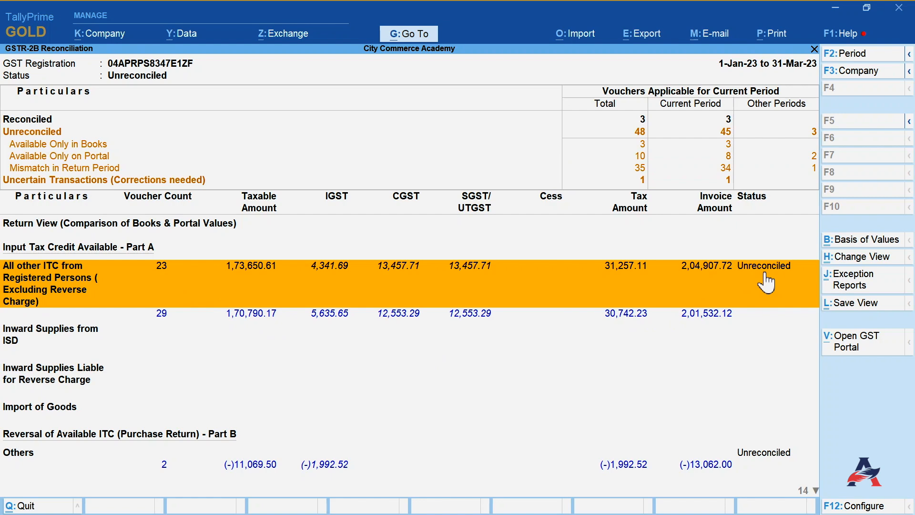
{"action": "left_click", "coordinate": [256, 277]}
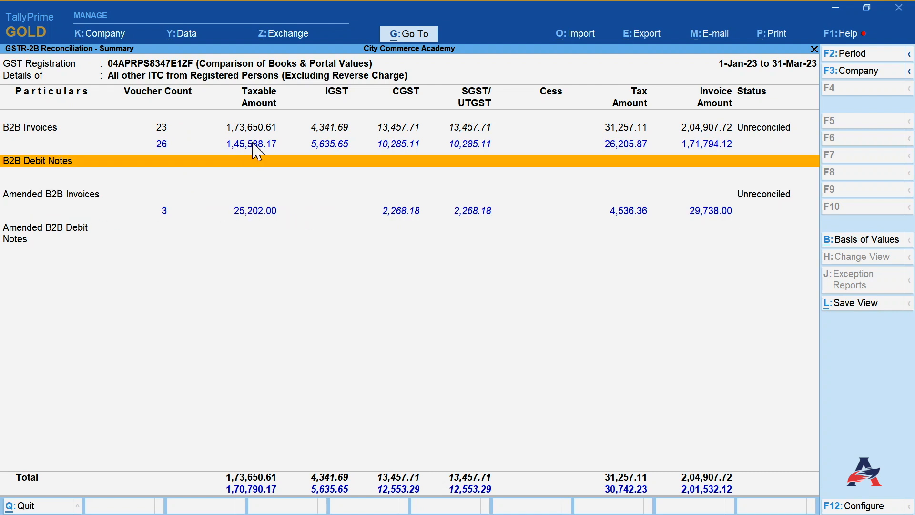
{"action": "key", "text": "Down"}
{"action": "key", "text": "Up"}
{"action": "key", "text": "Up"}
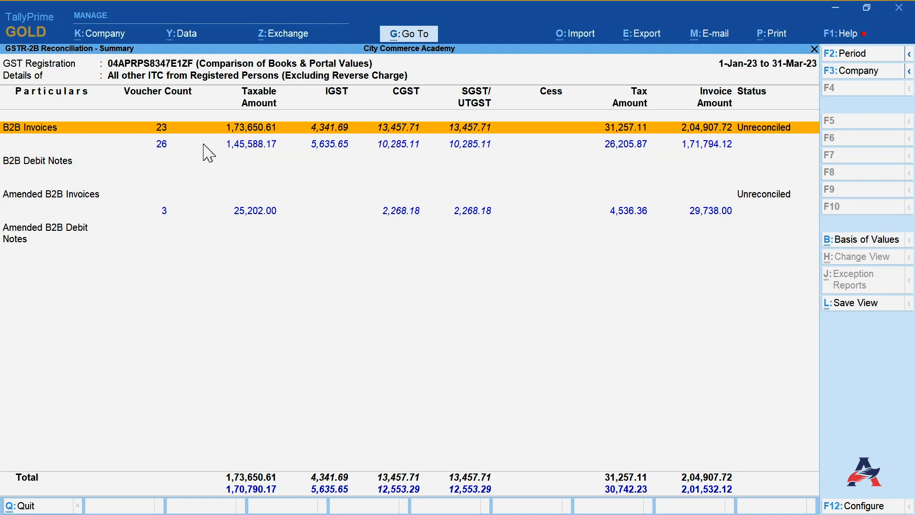
{"action": "left_click", "coordinate": [257, 128]}
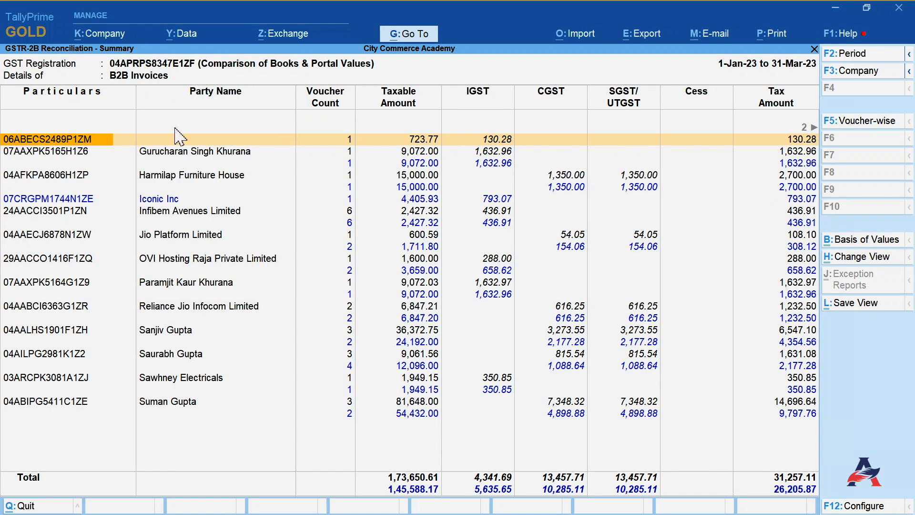
{"action": "left_click", "coordinate": [70, 140]}
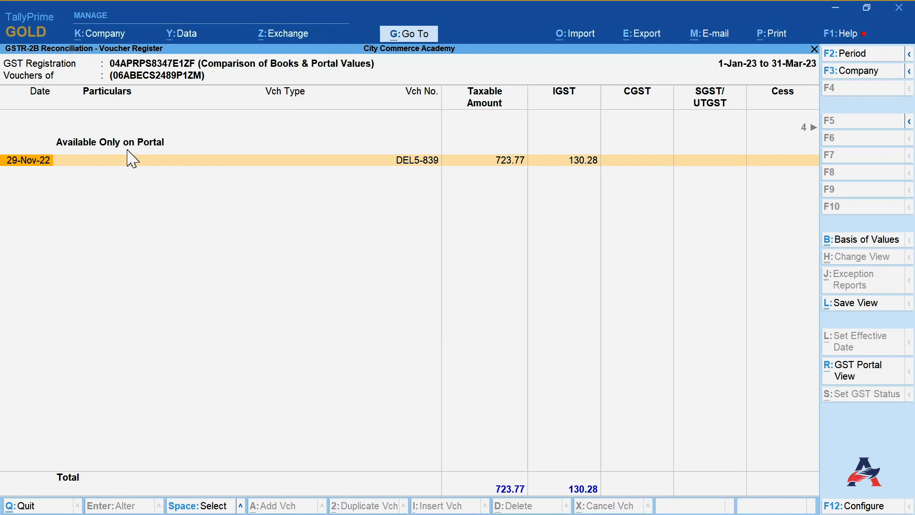
- Switch to the GST portal, expand All other ITC and open the B2B document details for comparison
{"action": "left_click", "coordinate": [835, 8]}
{"action": "left_click_drag", "start_coordinate": [870, 132], "coordinate": [873, 239]}
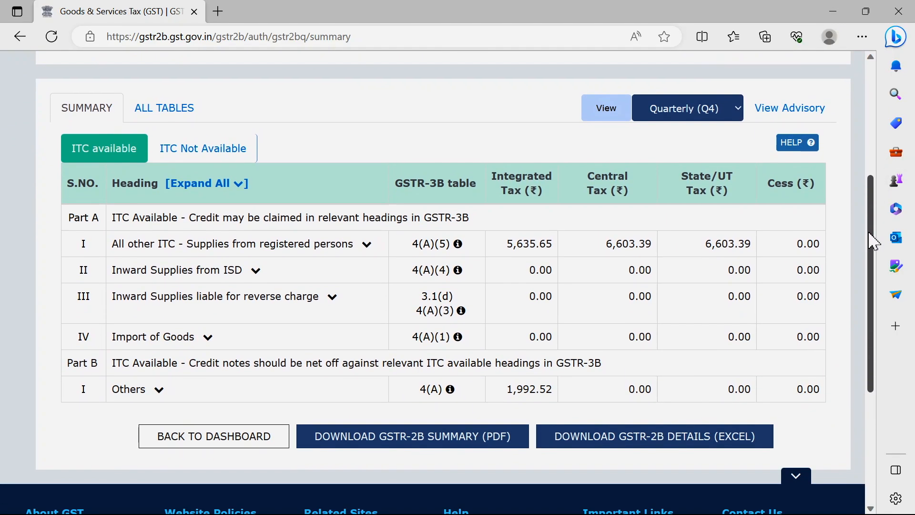
{"action": "left_click", "coordinate": [366, 244]}
{"action": "left_click", "coordinate": [164, 267]}
{"action": "scroll", "coordinate": [872, 269], "scroll_direction": "down", "scroll_amount": 1}
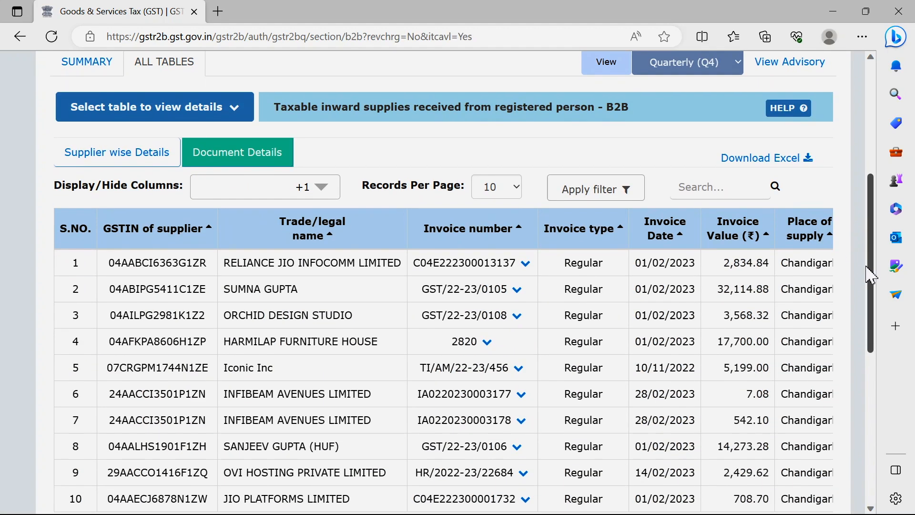
- On the GST portal's B2B document list, expand invoice DEL5-839 on the last page to view its tax details, then return to the first page
{"action": "scroll", "coordinate": [871, 269], "scroll_direction": "down", "scroll_amount": 1}
{"action": "left_click", "coordinate": [171, 474]}
{"action": "left_click", "coordinate": [188, 474]}
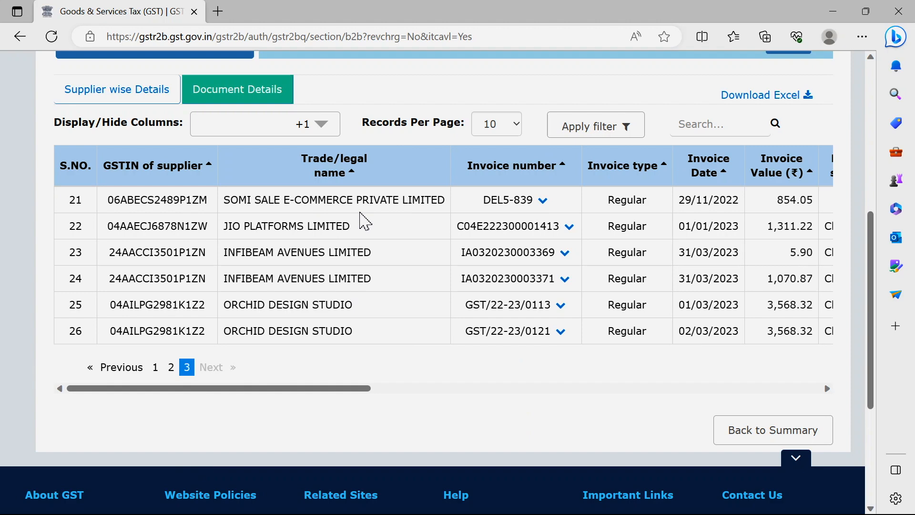
{"action": "left_click", "coordinate": [543, 202]}
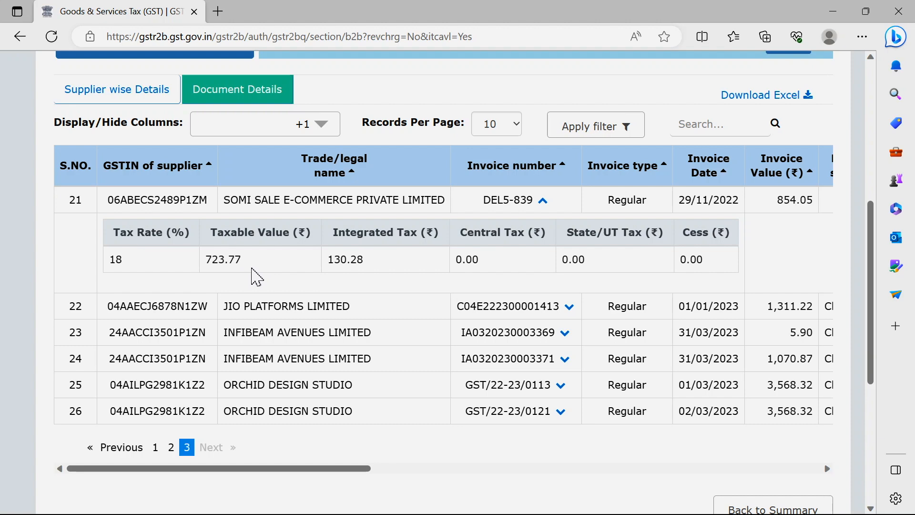
{"action": "left_click", "coordinate": [155, 447]}
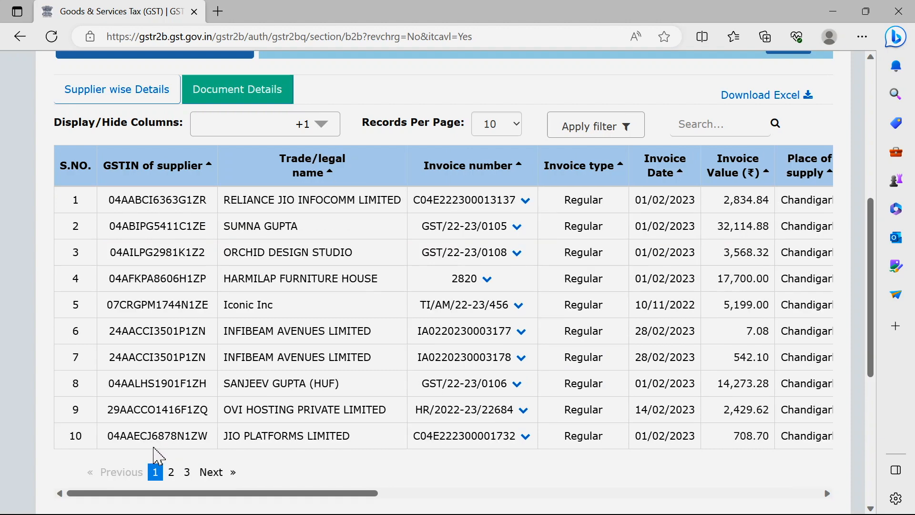
{"action": "left_click", "coordinate": [833, 11]}
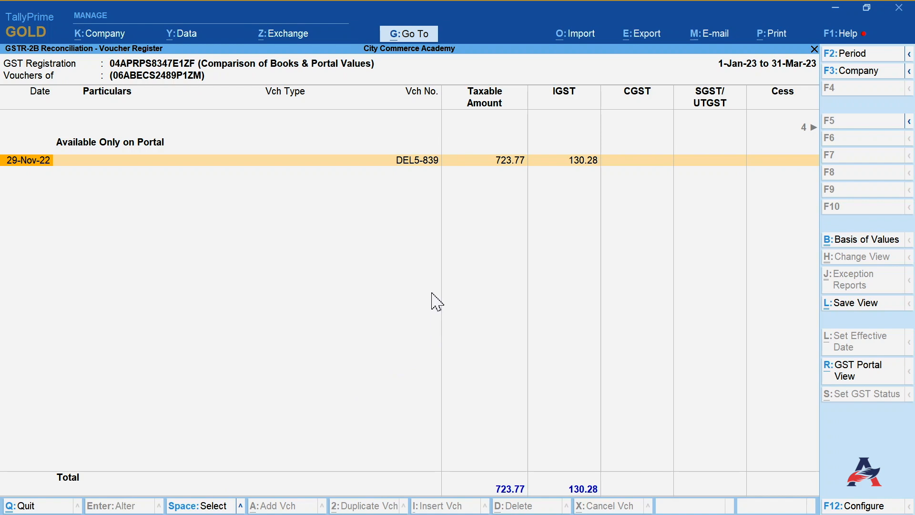
{"action": "key", "text": "Escape"}
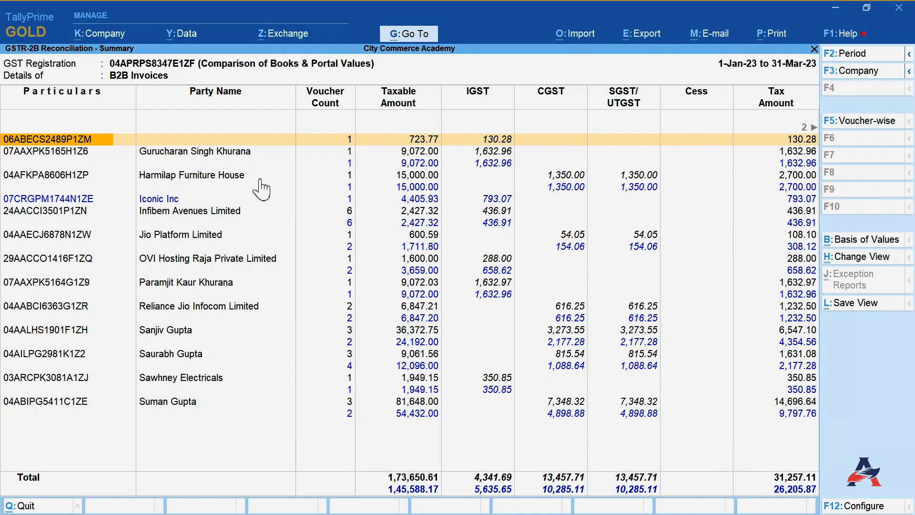
{"action": "key", "text": "Down"}
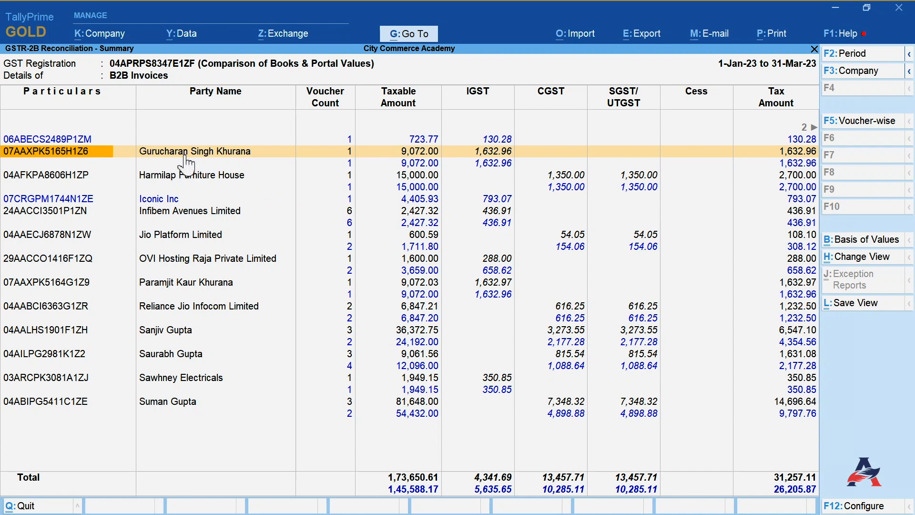
{"action": "key", "text": "Right"}
{"action": "key", "text": "Right"}
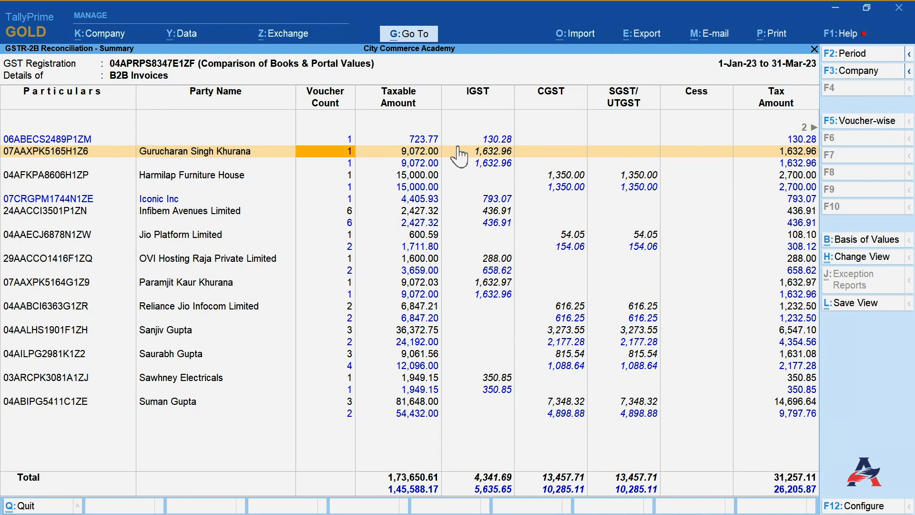
{"action": "key", "text": "Right"}
{"action": "key", "text": "Right"}
{"action": "key", "text": "Right"}
{"action": "key", "text": "Right"}
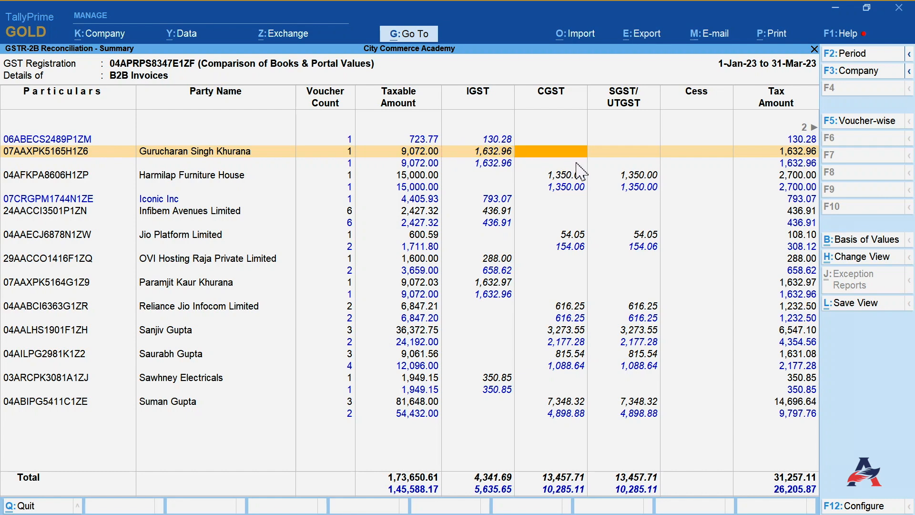
{"action": "key", "text": "Right"}
{"action": "key", "text": "Right"}
{"action": "key", "text": "Right"}
{"action": "key", "text": "Right"}
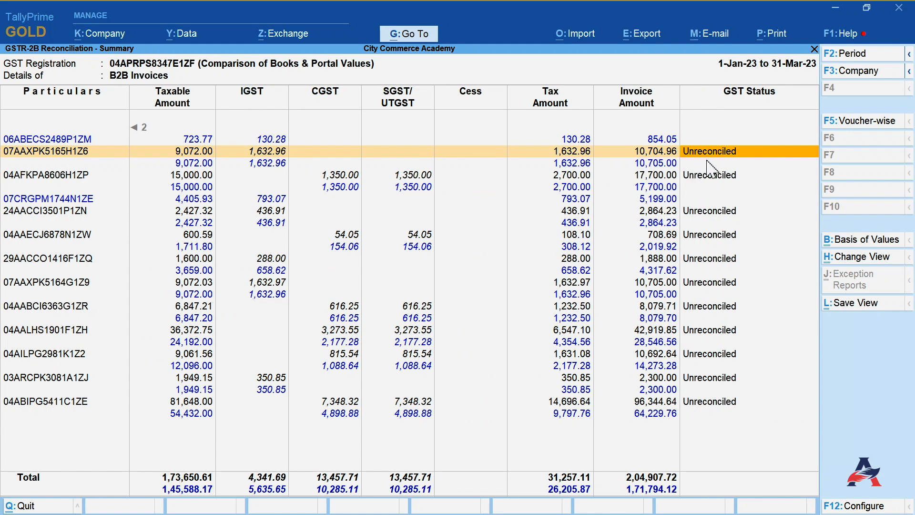
{"action": "key", "text": "Left"}
{"action": "key", "text": "Left"}
{"action": "key", "text": "Left"}
{"action": "key", "text": "Left"}
{"action": "key", "text": "Left"}
{"action": "key", "text": "Left"}
{"action": "key", "text": "Left"}
{"action": "key", "text": "Left"}
{"action": "key", "text": "Left"}
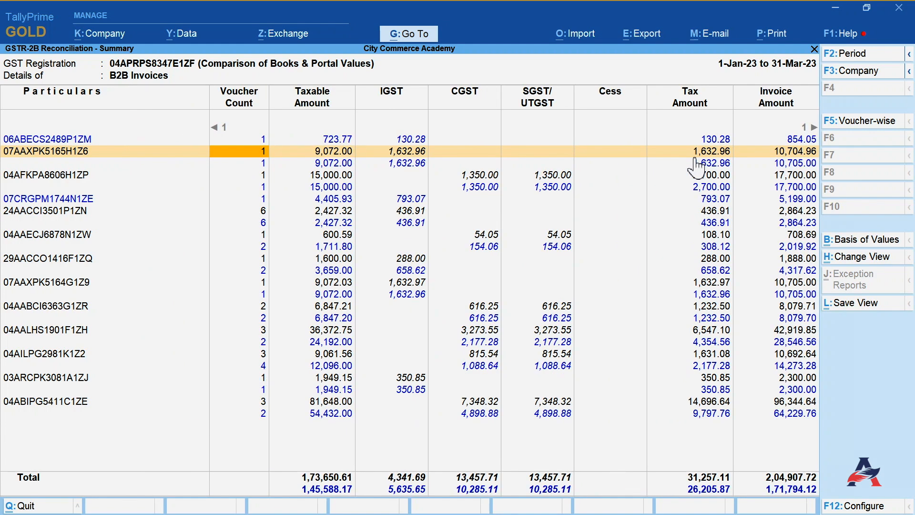
{"action": "key", "text": "Left"}
{"action": "key", "text": "Return"}
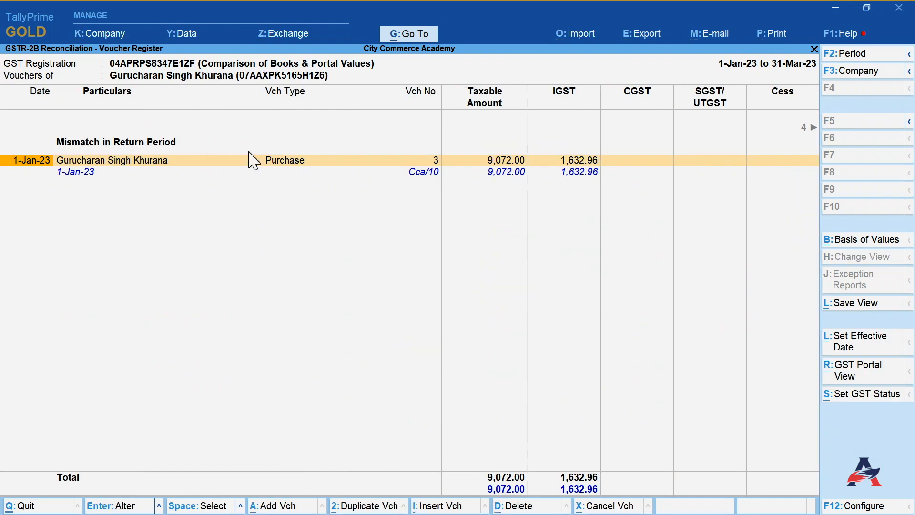
{"action": "left_click", "coordinate": [128, 176]}
{"action": "key", "text": "Up"}
{"action": "left_click", "coordinate": [868, 399]}
{"action": "key", "text": "Right"}
{"action": "key", "text": "Right"}
{"action": "key", "text": "Right"}
{"action": "key", "text": "Right"}
{"action": "key", "text": "Right"}
{"action": "key", "text": "Right"}
{"action": "key", "text": "Right"}
{"action": "key", "text": "Right"}
{"action": "key", "text": "Right"}
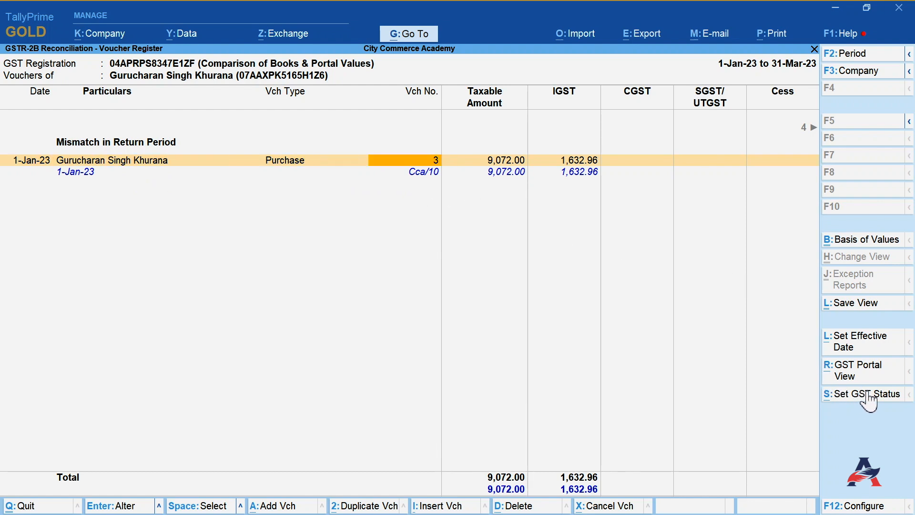
{"action": "key", "text": "Right"}
{"action": "key", "text": "Right"}
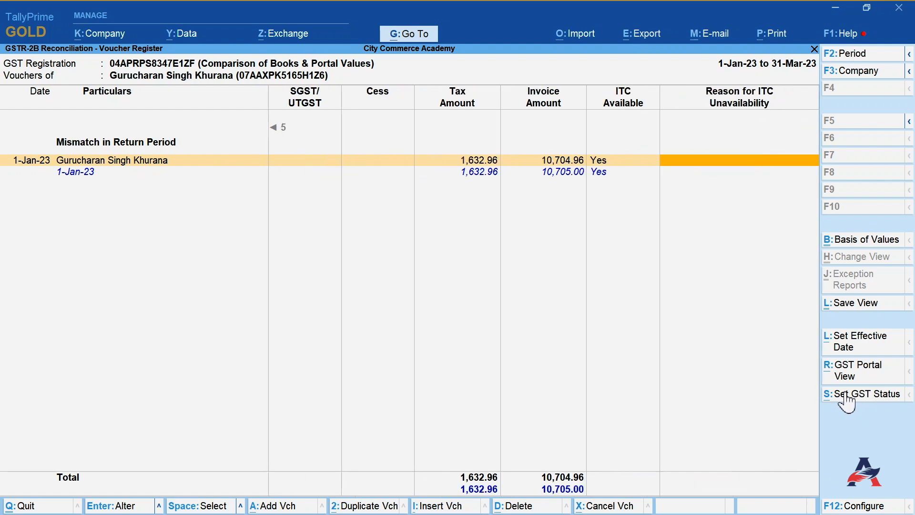
{"action": "left_click", "coordinate": [856, 400]}
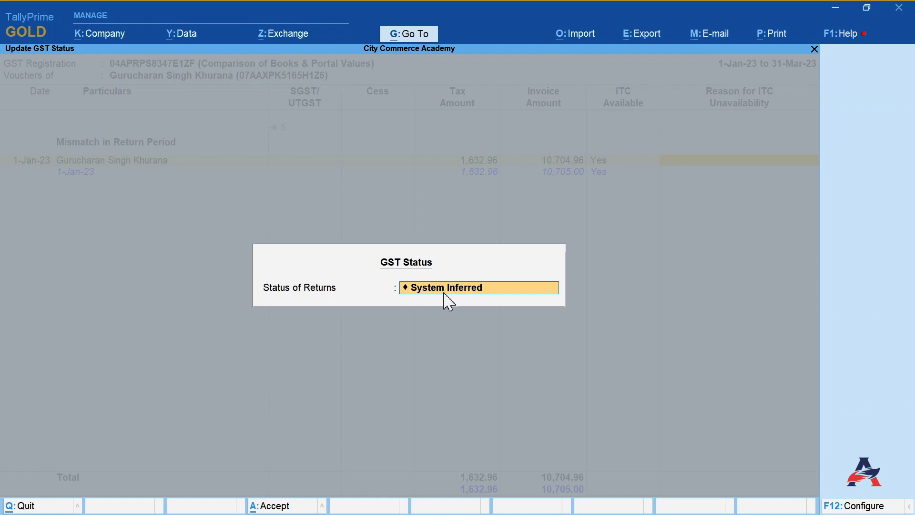
{"action": "key", "text": "BackSpace"}
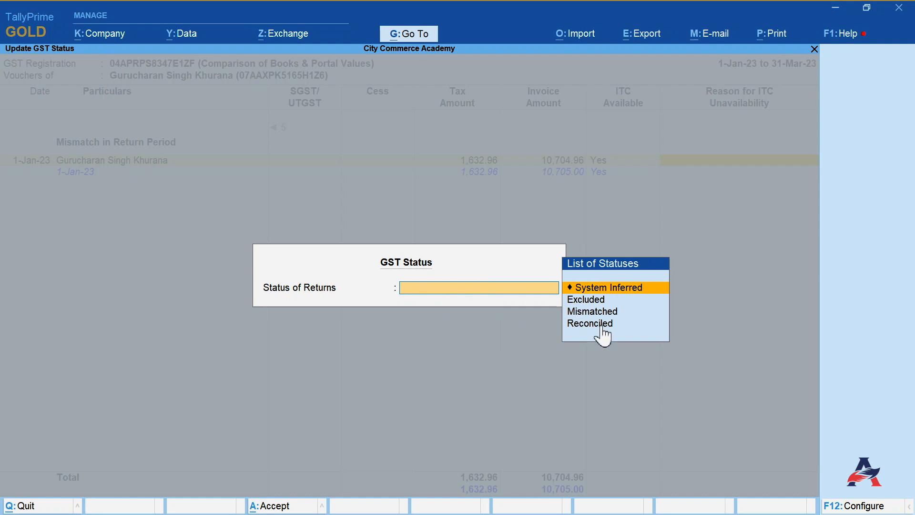
{"action": "key", "text": "Down"}
{"action": "key", "text": "Down"}
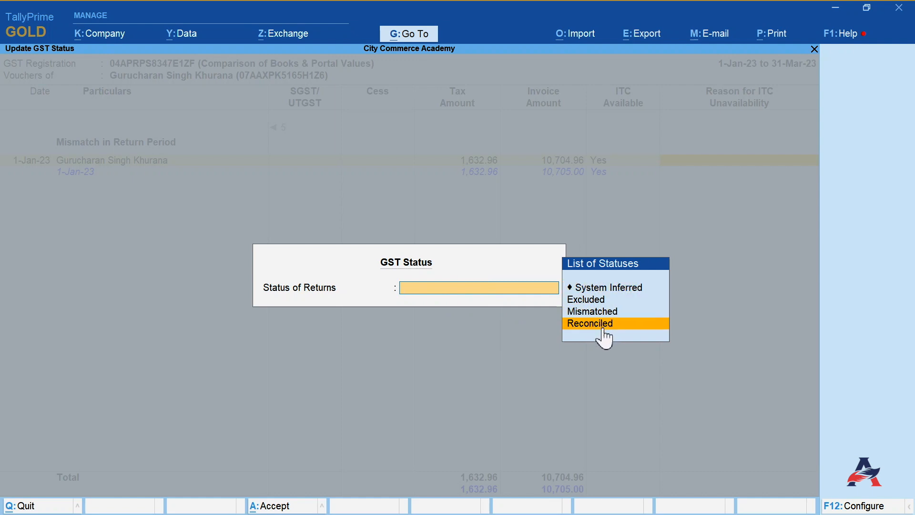
{"action": "left_click", "coordinate": [600, 325]}
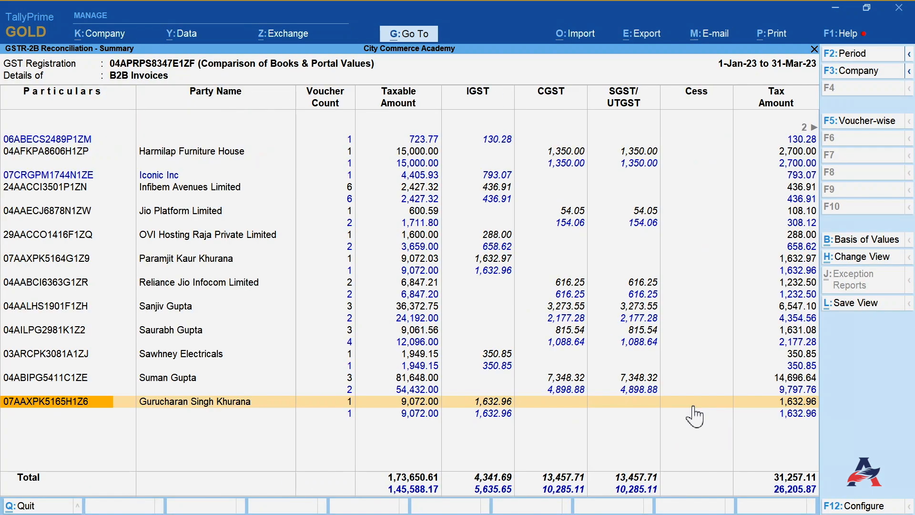
{"action": "key", "text": "Right"}
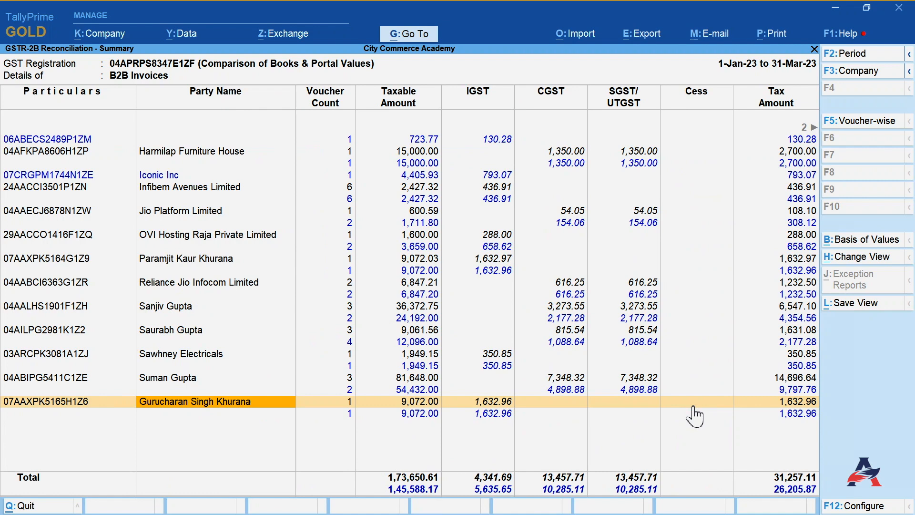
{"action": "key", "text": "Right"}
{"action": "key", "text": "Right"}
{"action": "key", "text": "Right"}
{"action": "key", "text": "Right"}
{"action": "key", "text": "Right"}
{"action": "key", "text": "Right"}
{"action": "key", "text": "Right"}
{"action": "key", "text": "Right"}
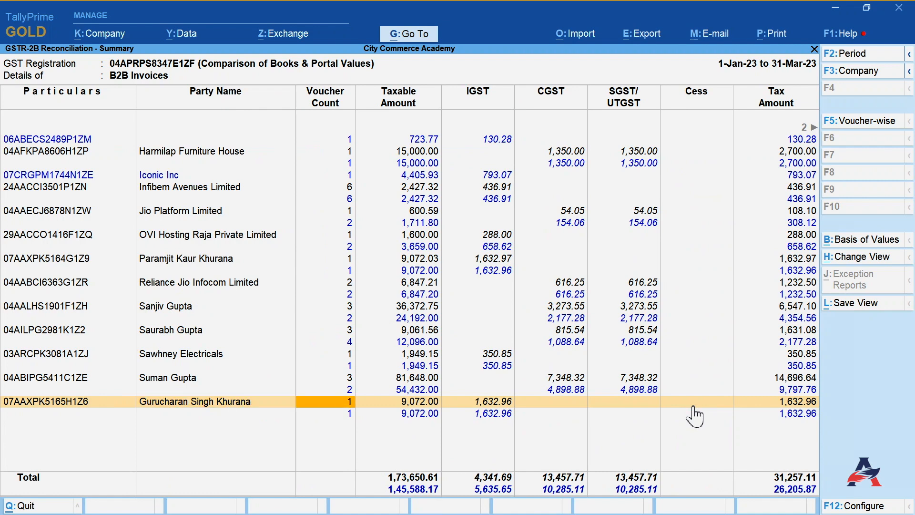
{"action": "key", "text": "Right"}
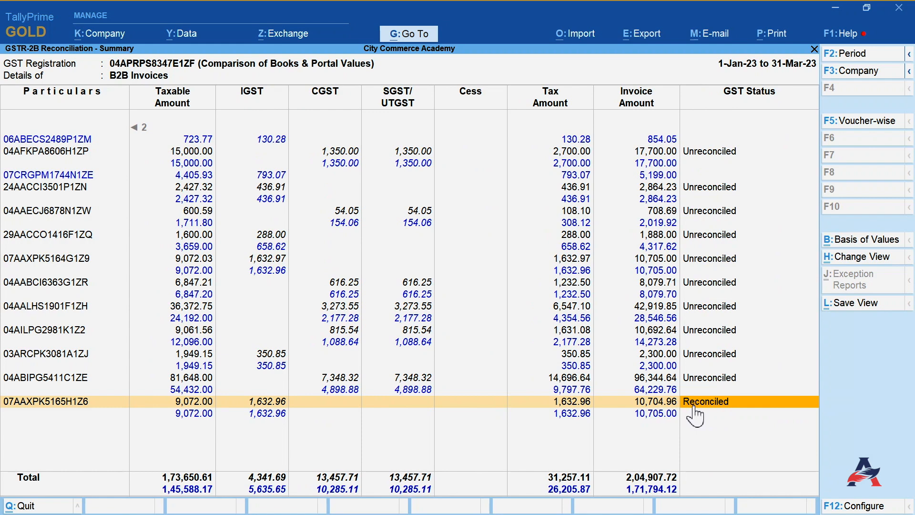
- Open the voucher register of Harmilap Furniture House from the B2B Invoices summary
{"action": "left_click", "coordinate": [375, 386]}
{"action": "key", "text": "Up"}
{"action": "key", "text": "Up"}
{"action": "key", "text": "Up"}
{"action": "key", "text": "Up"}
{"action": "key", "text": "Up"}
{"action": "key", "text": "Up"}
{"action": "key", "text": "Up"}
{"action": "key", "text": "Up"}
{"action": "key", "text": "Up"}
{"action": "key", "text": "Up"}
{"action": "key", "text": "Up"}
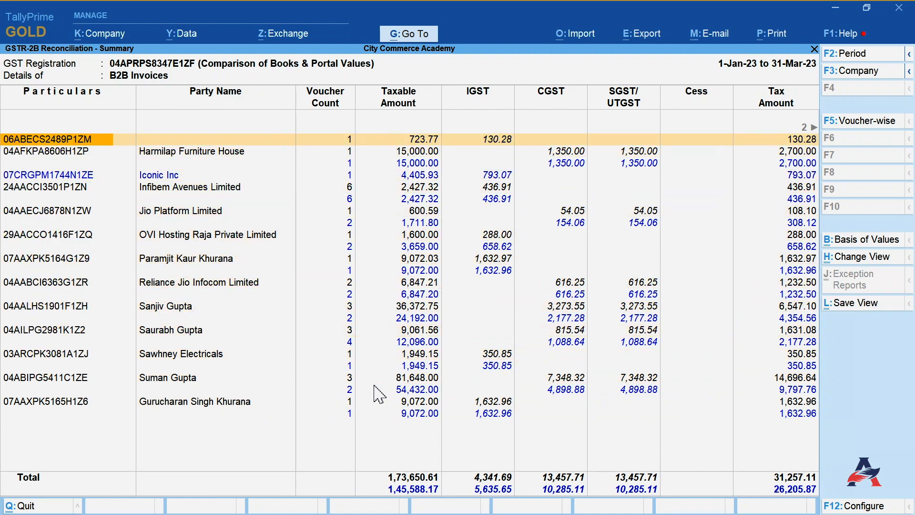
{"action": "key", "text": "Down"}
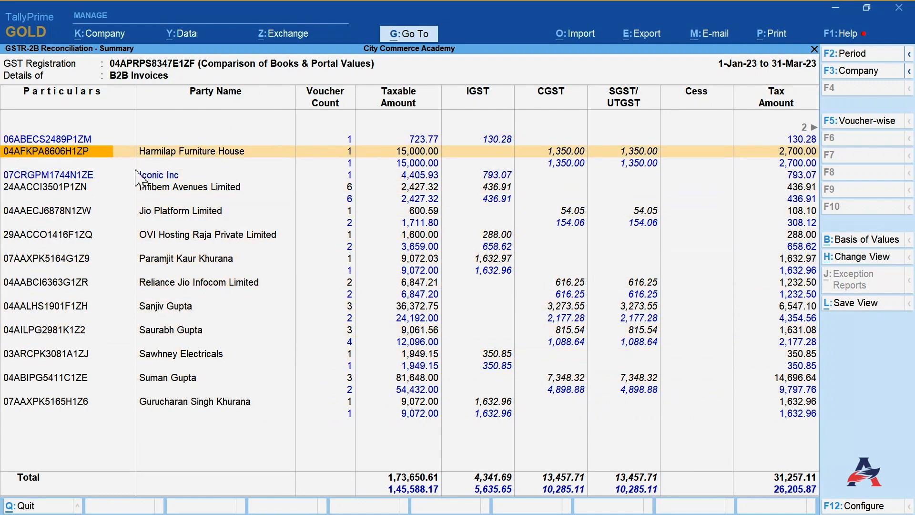
{"action": "left_click", "coordinate": [210, 159]}
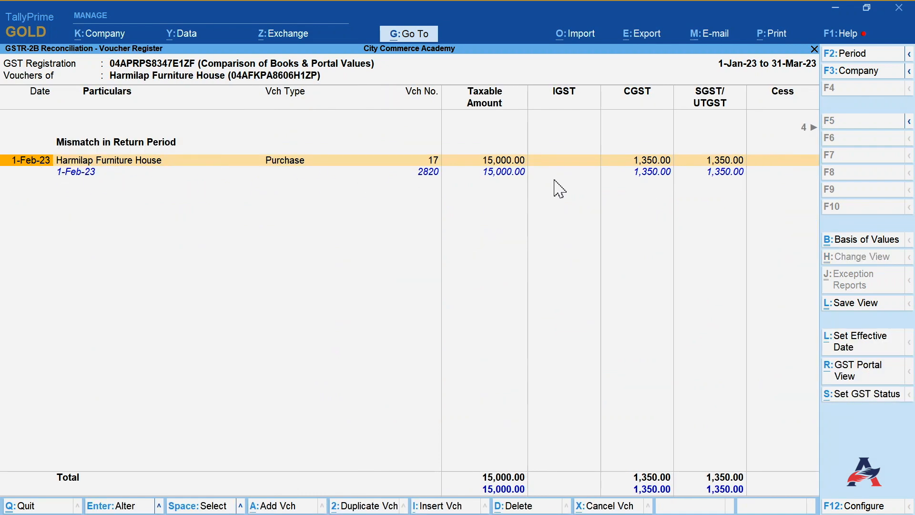
- Set the GST status of Harmilap Furniture House's purchase voucher to Reconciled and return to the summary
{"action": "key", "text": "Right"}
{"action": "key", "text": "Right"}
{"action": "key", "text": "Right"}
{"action": "key", "text": "Right"}
{"action": "key", "text": "Right"}
{"action": "key", "text": "Right"}
{"action": "key", "text": "Right"}
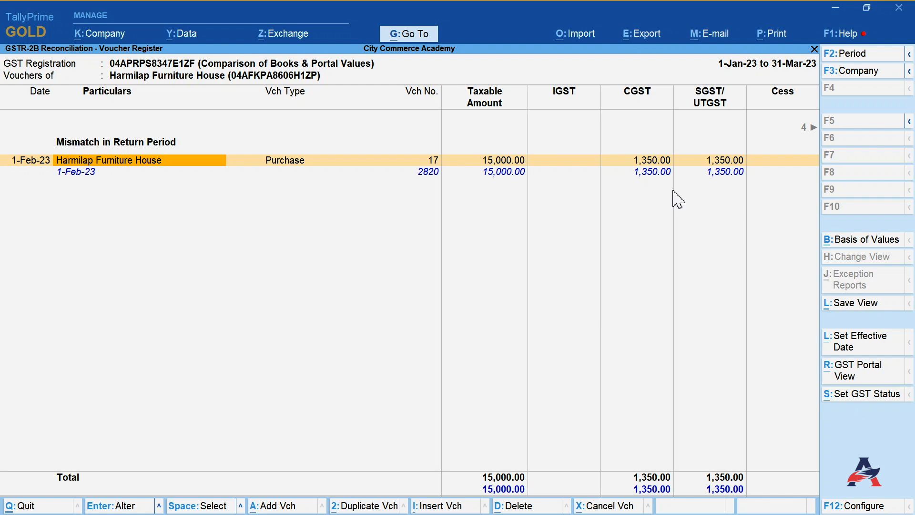
{"action": "key", "text": "Right"}
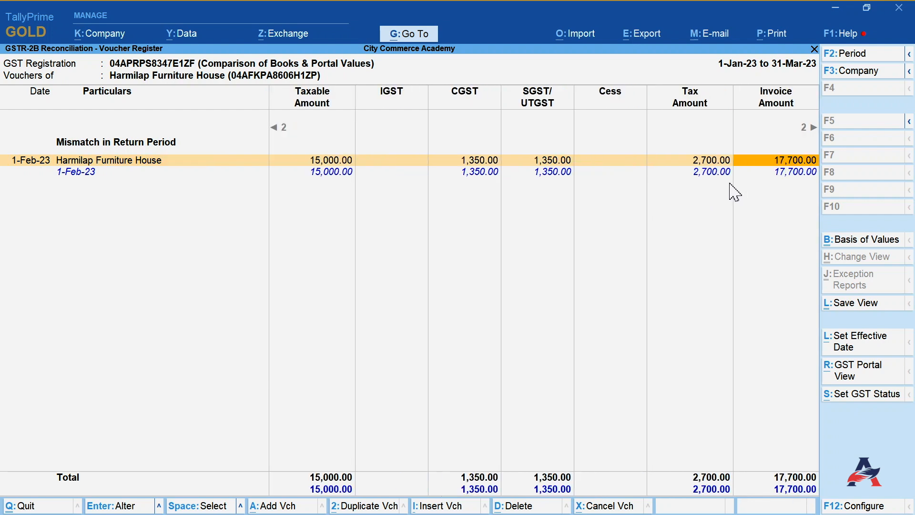
{"action": "key", "text": "Right"}
{"action": "key", "text": "Right"}
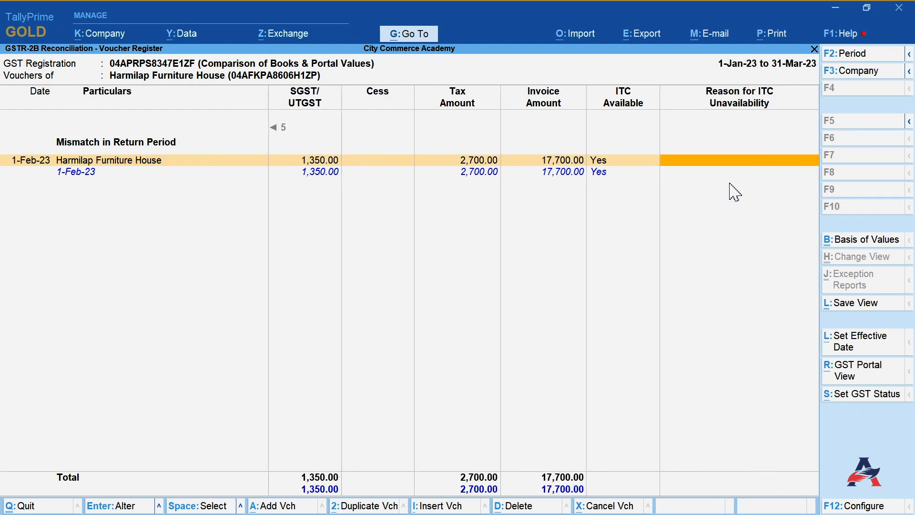
{"action": "left_click", "coordinate": [850, 396]}
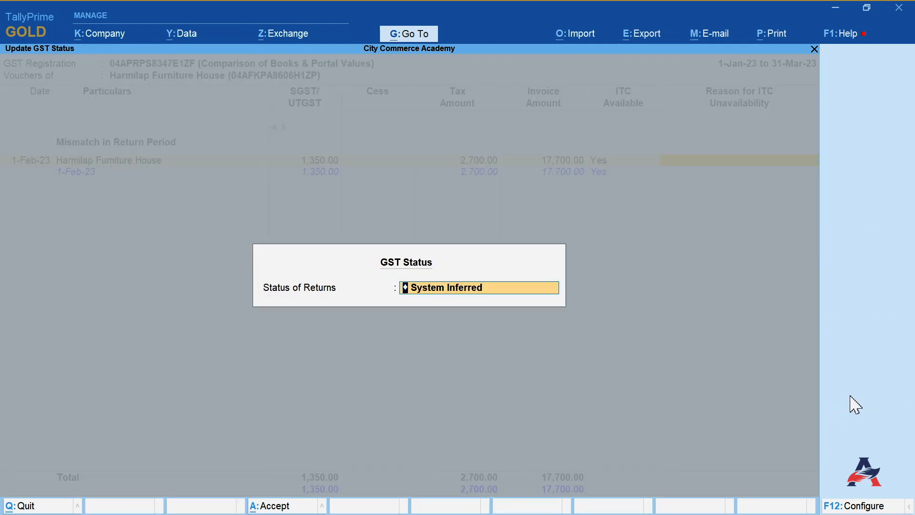
{"action": "left_click", "coordinate": [597, 323]}
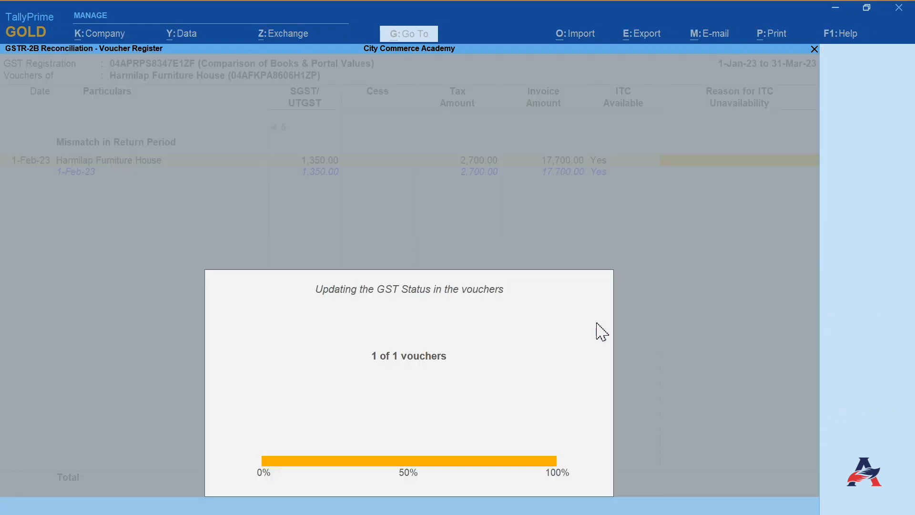
{"action": "key", "text": "Escape"}
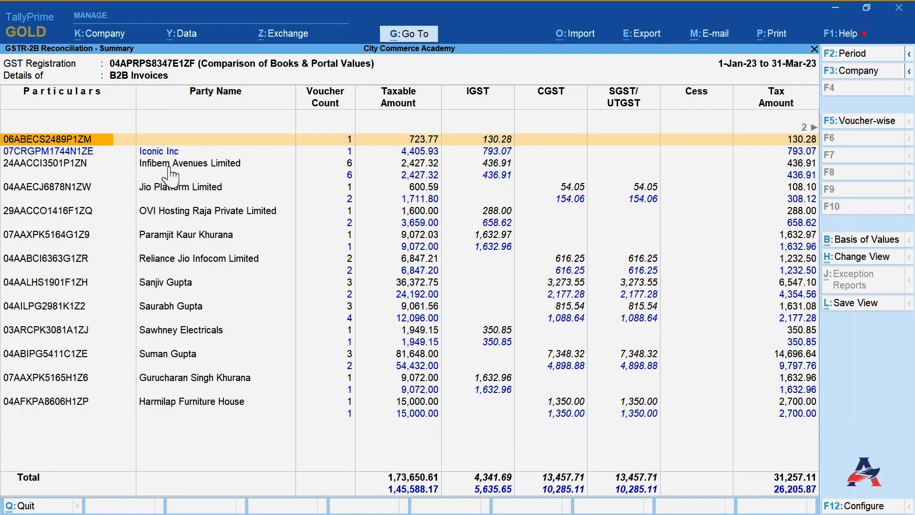
- Open the voucher register of Iconic Inc and select its purchase voucher
{"action": "left_click", "coordinate": [166, 153]}
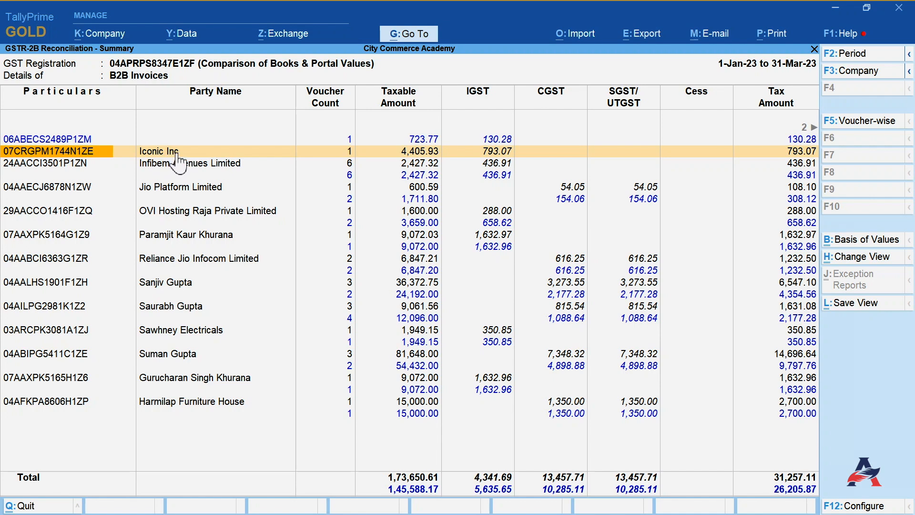
{"action": "left_click", "coordinate": [177, 151]}
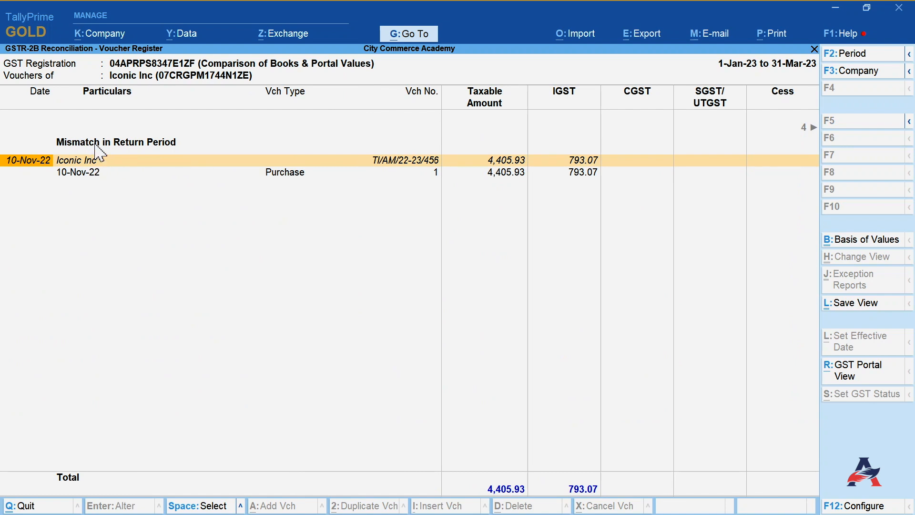
{"action": "key", "text": "Down"}
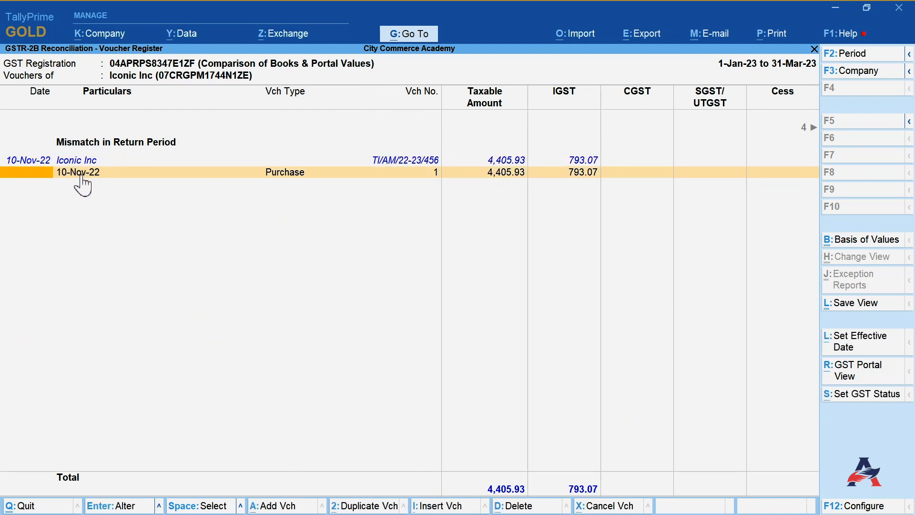
- Switch to the GST portal and scroll across the B2B document columns to compare the Iconic Inc invoice details
{"action": "left_click", "coordinate": [839, 11]}
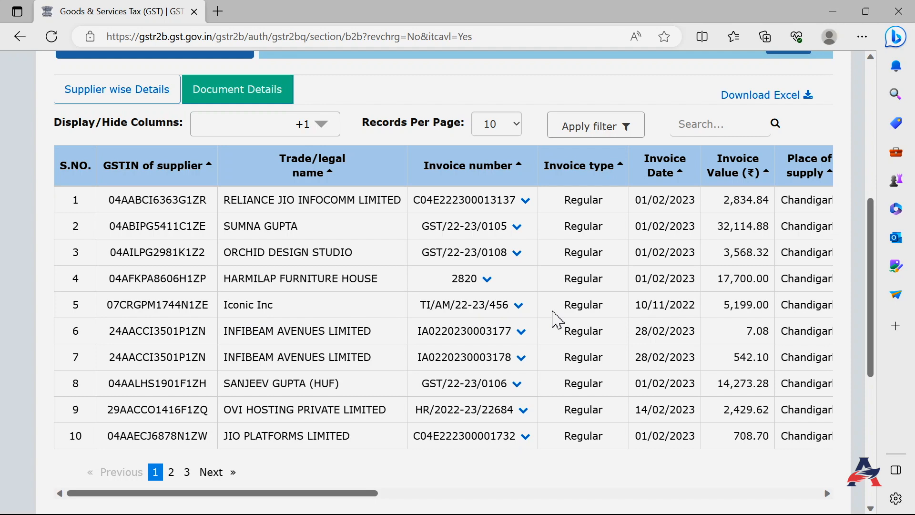
{"action": "left_click_drag", "start_coordinate": [347, 495], "coordinate": [604, 496]}
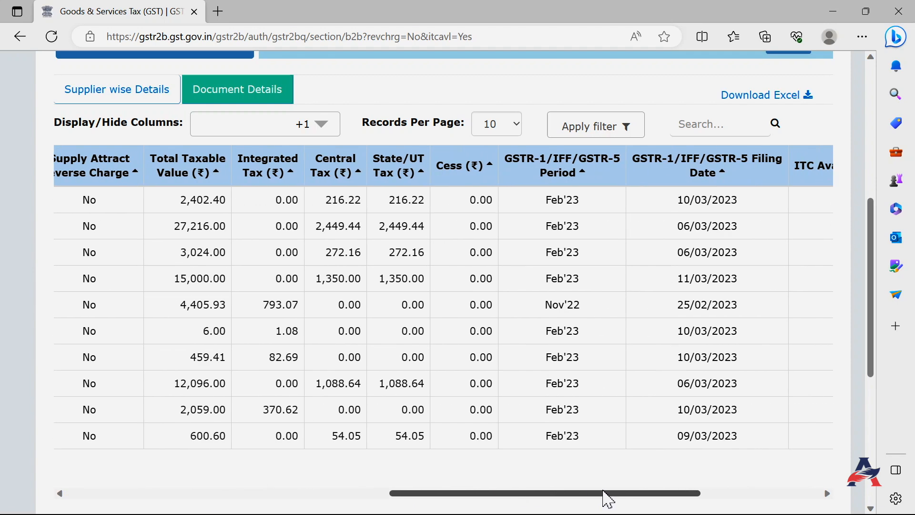
{"action": "left_click_drag", "start_coordinate": [739, 305], "coordinate": [527, 308]}
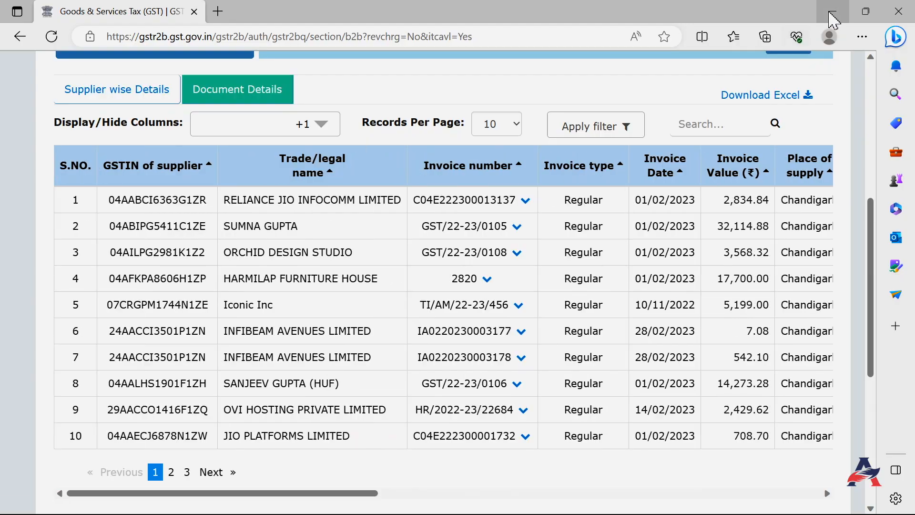
- Return to TallyPrime and set the return effective date of Iconic Inc's purchase voucher to 25-2
{"action": "left_click", "coordinate": [833, 11]}
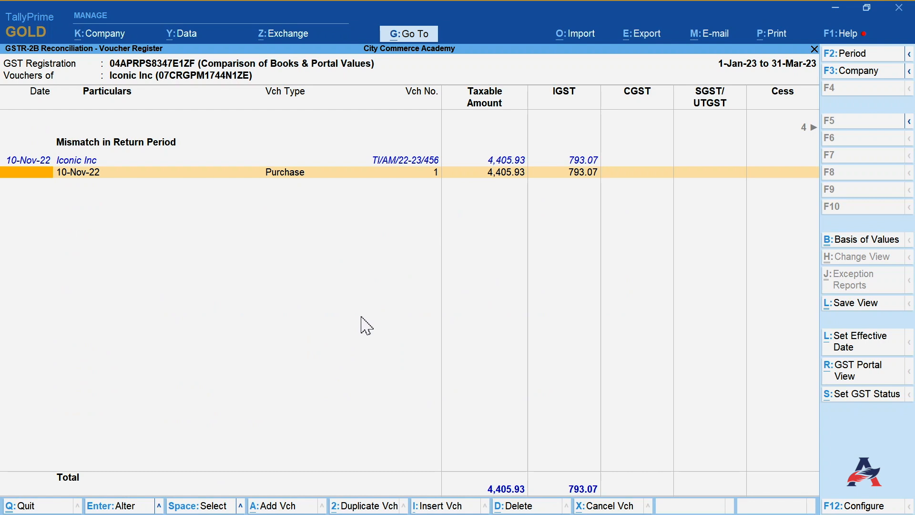
{"action": "left_click", "coordinate": [853, 352]}
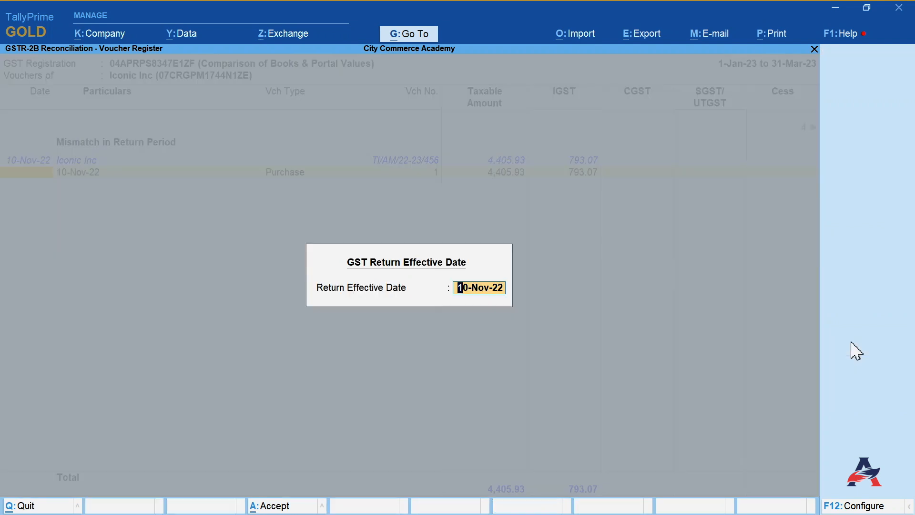
{"action": "type", "text": "25-2"}
{"action": "key", "text": "Return"}
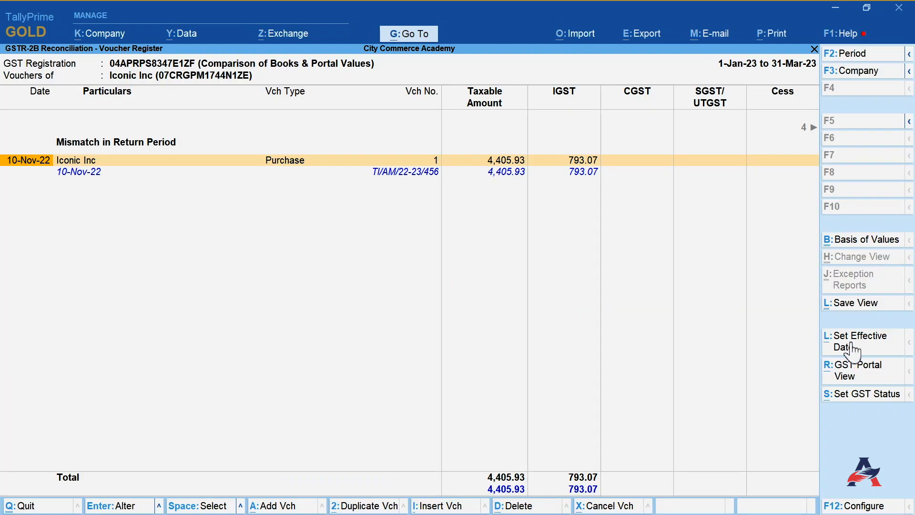
- Set the GST status of Iconic Inc's purchase voucher to Reconciled and return to the B2B summary
{"action": "key", "text": "Right"}
{"action": "key", "text": "Right"}
{"action": "key", "text": "Right"}
{"action": "key", "text": "Right"}
{"action": "key", "text": "Right"}
{"action": "key", "text": "Right"}
{"action": "key", "text": "Right"}
{"action": "key", "text": "Right"}
{"action": "key", "text": "Right"}
{"action": "key", "text": "Right"}
{"action": "key", "text": "Right"}
{"action": "key", "text": "Right"}
{"action": "left_click", "coordinate": [861, 394]}
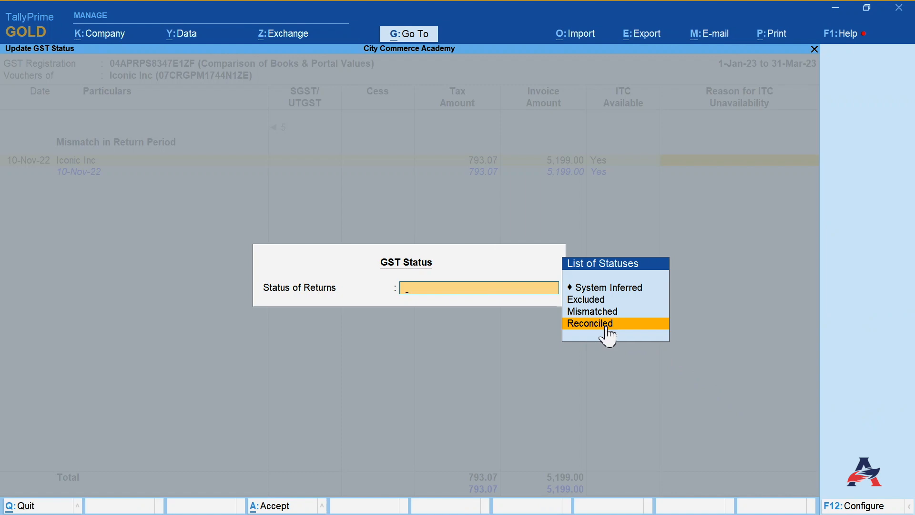
{"action": "left_click", "coordinate": [606, 322]}
{"action": "key", "text": "Escape"}
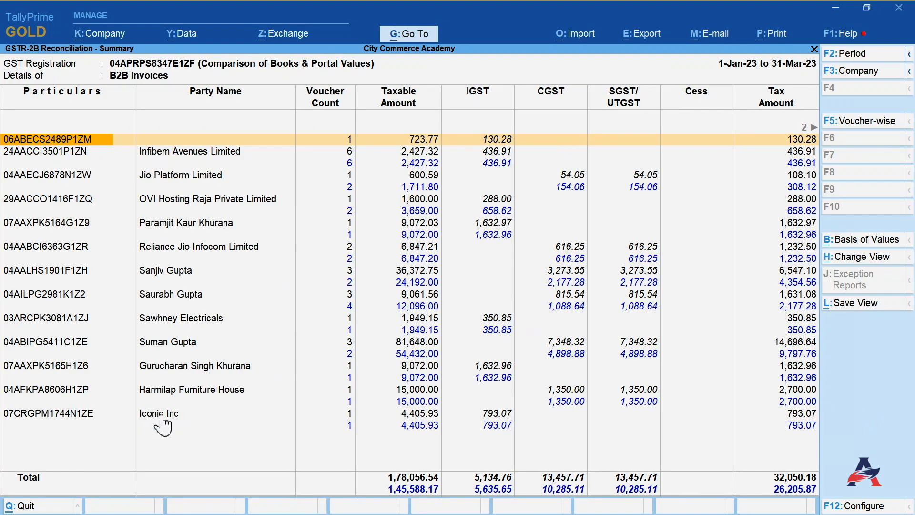
{"action": "key", "text": "Right"}
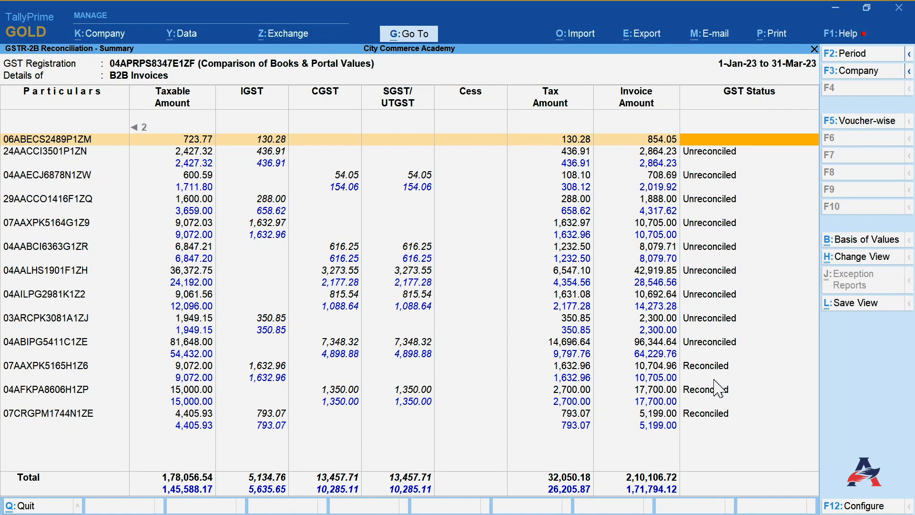
{"action": "key", "text": "Left"}
{"action": "key", "text": "Down"}
{"action": "key", "text": "Down"}
{"action": "key", "text": "Down"}
{"action": "key", "text": "Down"}
{"action": "key", "text": "Down"}
{"action": "key", "text": "Down"}
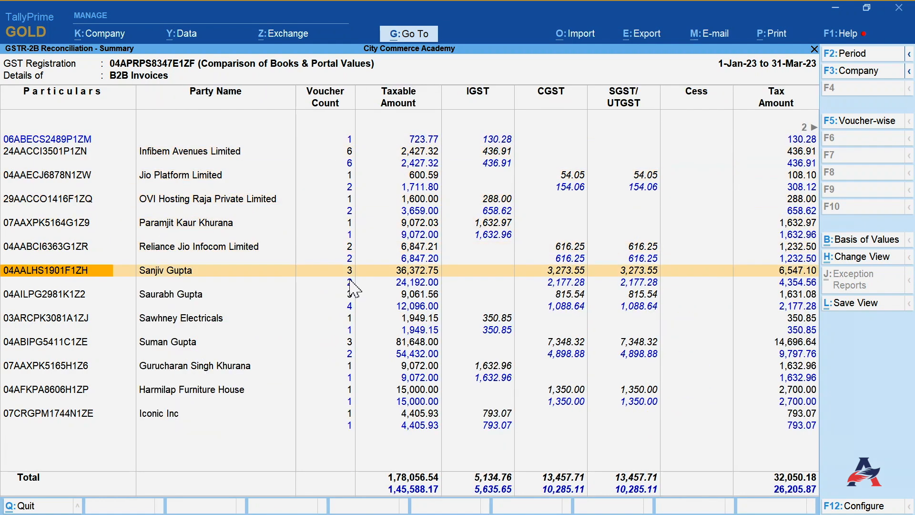
{"action": "left_click", "coordinate": [353, 275]}
{"action": "left_click", "coordinate": [353, 276]}
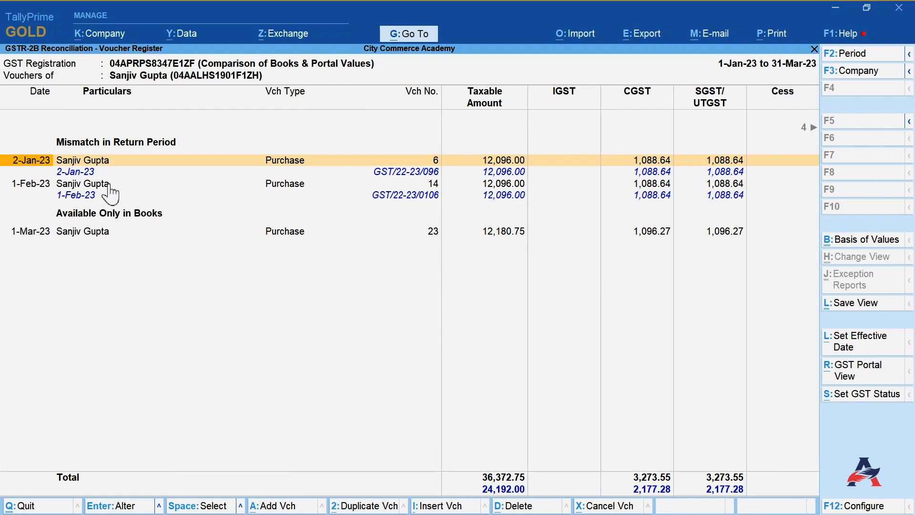
{"action": "key", "text": "Down"}
{"action": "key", "text": "Down"}
{"action": "key", "text": "Down"}
{"action": "key", "text": "Down"}
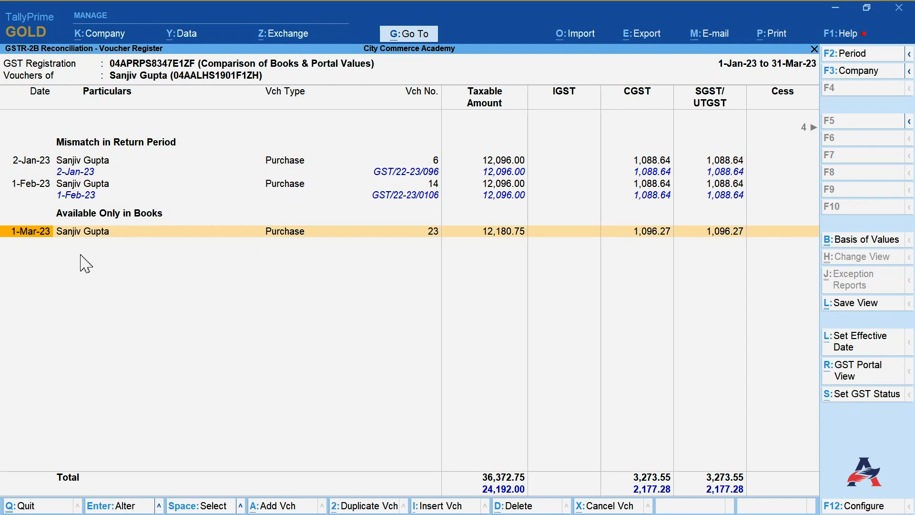
{"action": "key", "text": "Up"}
{"action": "key", "text": "Up"}
{"action": "key", "text": "Up"}
{"action": "key", "text": "Right"}
{"action": "key", "text": "Right"}
{"action": "key", "text": "Right"}
{"action": "key", "text": "Right"}
{"action": "key", "text": "Right"}
{"action": "key", "text": "Right"}
{"action": "key", "text": "Right"}
{"action": "key", "text": "Right"}
{"action": "key", "text": "Right"}
{"action": "left_click", "coordinate": [863, 395]}
{"action": "key", "text": "Return"}
{"action": "key", "text": "Escape"}
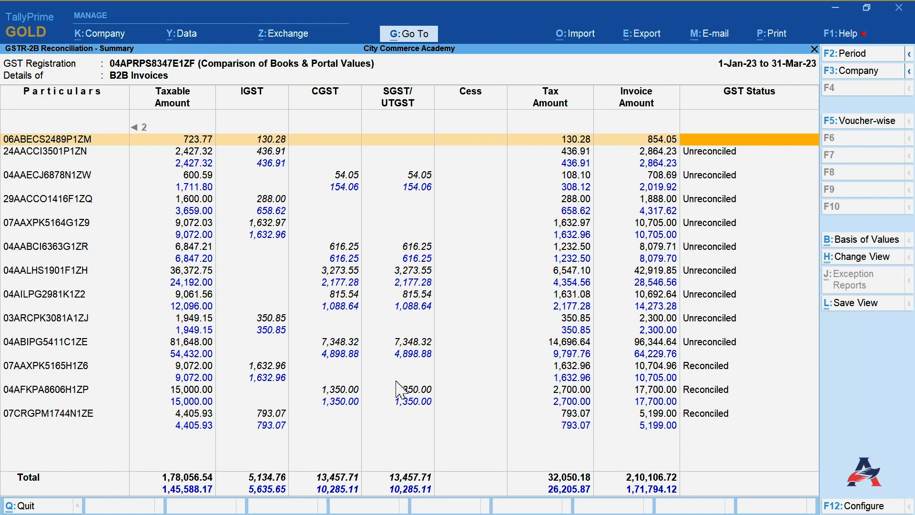
- Return to the GSTR-2B reconciliation overview and review the reconciled and unreconciled voucher categories
{"action": "key", "text": "Escape"}
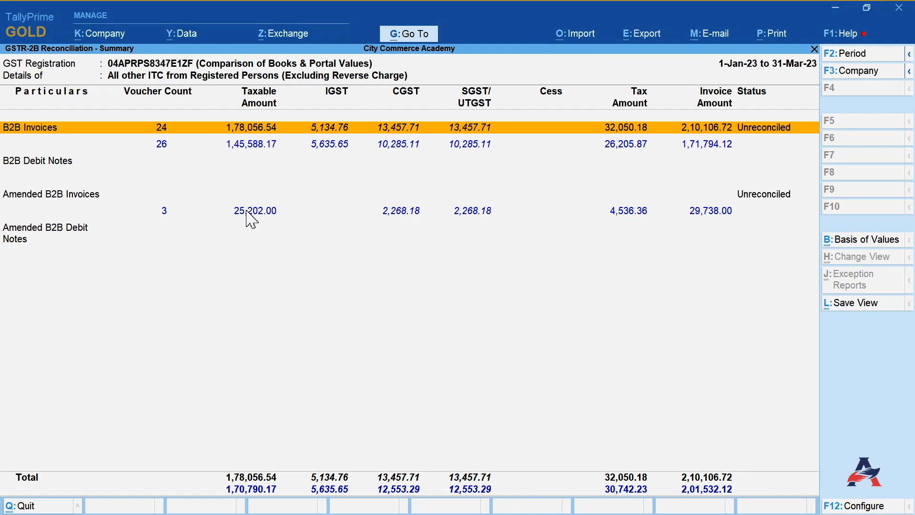
{"action": "key", "text": "Down"}
{"action": "key", "text": "Down"}
{"action": "key", "text": "Down"}
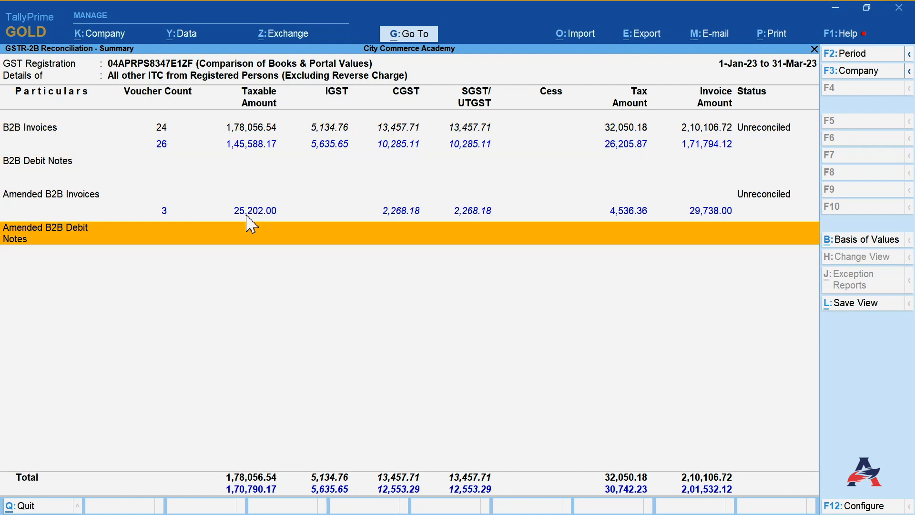
{"action": "key", "text": "Up"}
{"action": "key", "text": "Escape"}
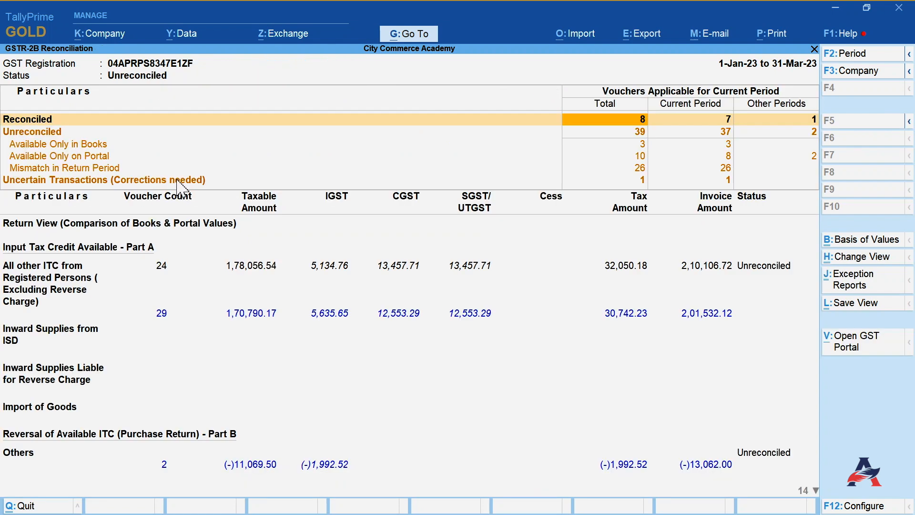
{"action": "key", "text": "Down"}
{"action": "key", "text": "Down"}
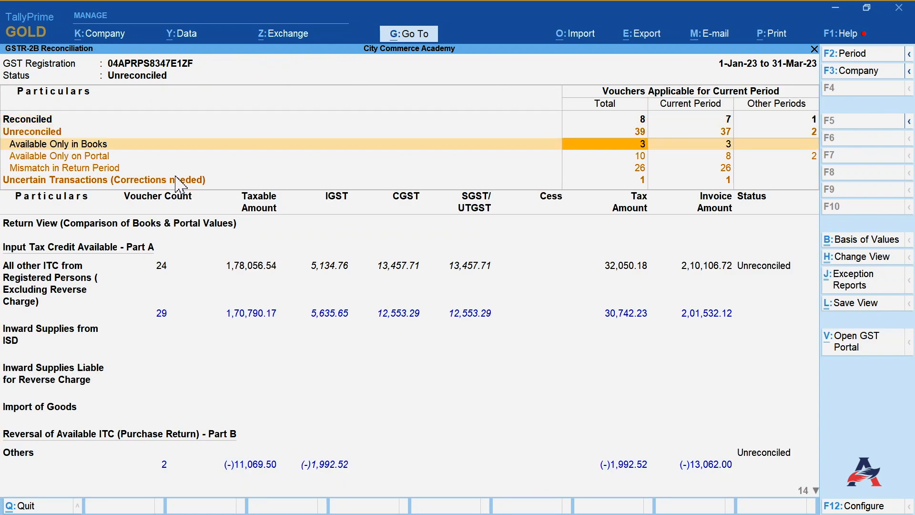
{"action": "key", "text": "Up"}
{"action": "key", "text": "Down"}
{"action": "key", "text": "Up"}
{"action": "key", "text": "Up"}
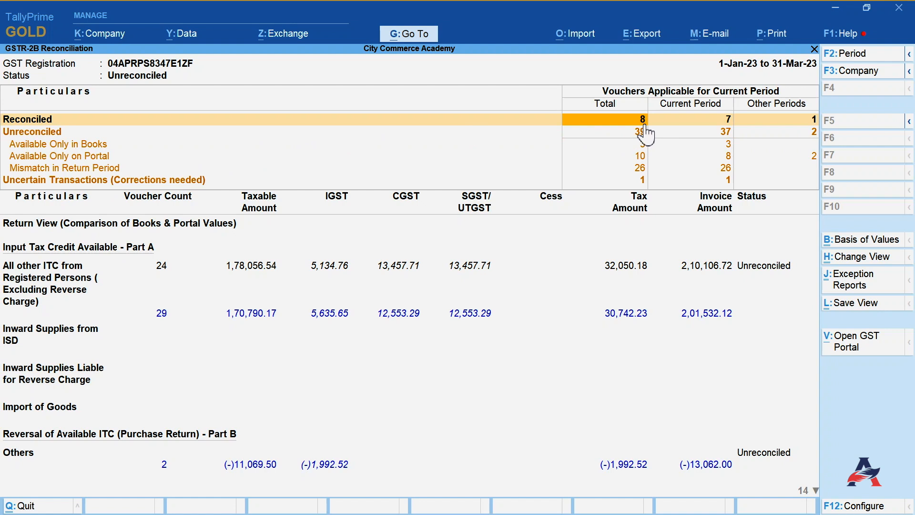
{"action": "left_click", "coordinate": [715, 123]}
{"action": "key", "text": "Down"}
{"action": "key", "text": "Down"}
{"action": "key", "text": "Down"}
{"action": "key", "text": "Down"}
{"action": "key", "text": "Down"}
{"action": "key", "text": "Down"}
{"action": "key", "text": "Down"}
{"action": "key", "text": "Down"}
{"action": "key", "text": "Down"}
{"action": "key", "text": "Down"}
{"action": "key", "text": "Down"}
{"action": "key", "text": "Down"}
{"action": "key", "text": "Down"}
{"action": "key", "text": "Down"}
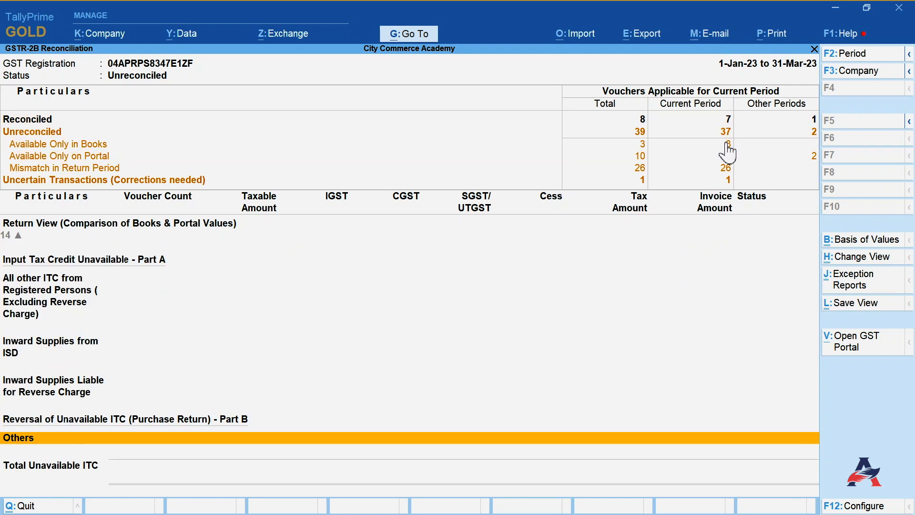
- Open the GSTR-2A Reconciliation report and examine its voucher status categories
{"action": "key", "text": "Escape"}
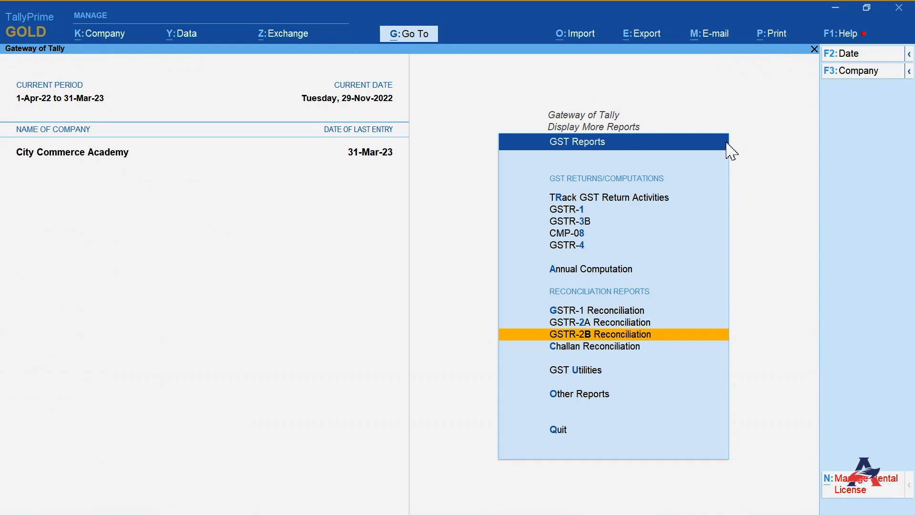
{"action": "key", "text": "Up"}
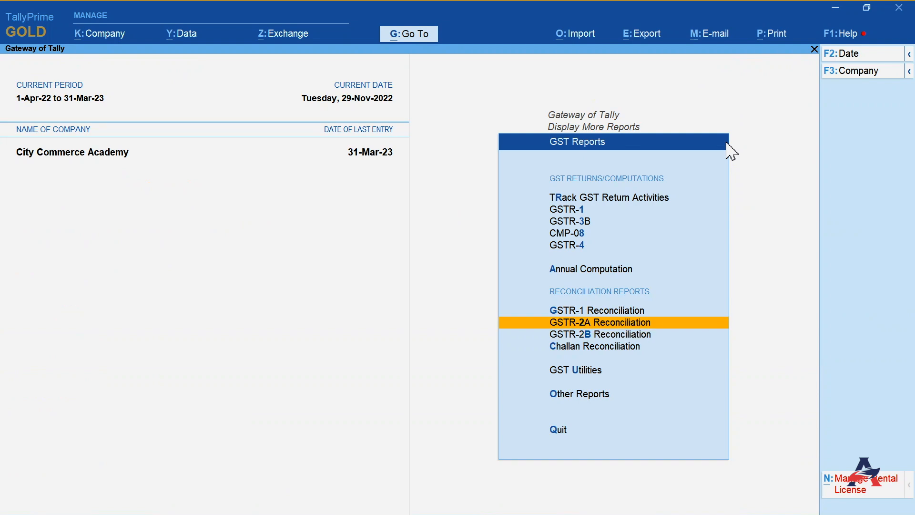
{"action": "key", "text": "Return"}
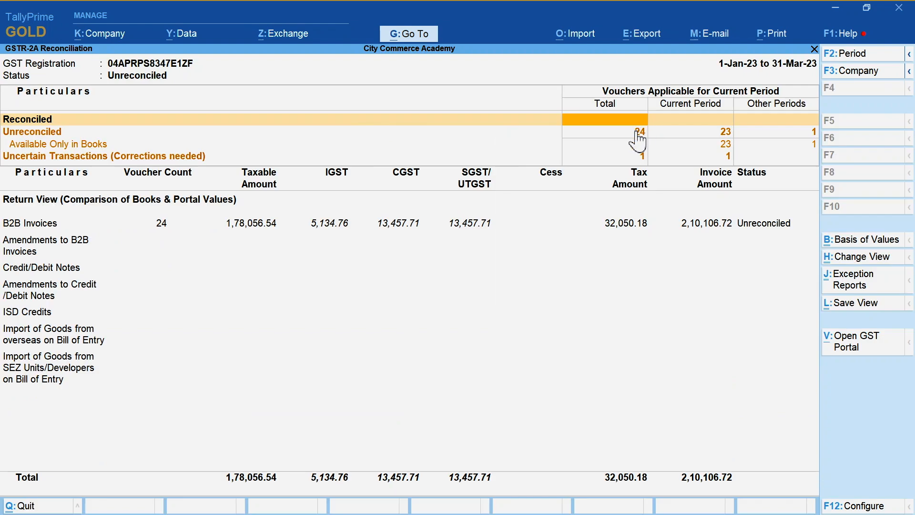
{"action": "key", "text": "Down"}
{"action": "key", "text": "Down"}
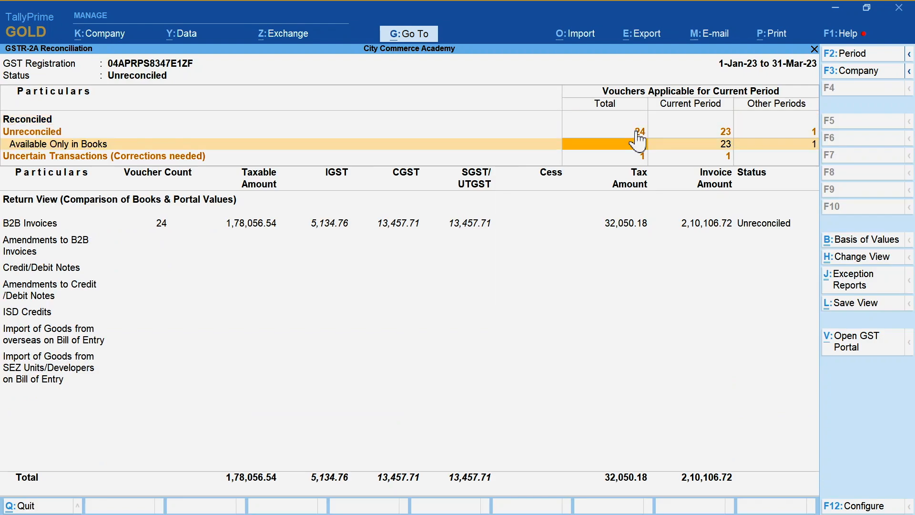
{"action": "key", "text": "Down"}
{"action": "key", "text": "Down"}
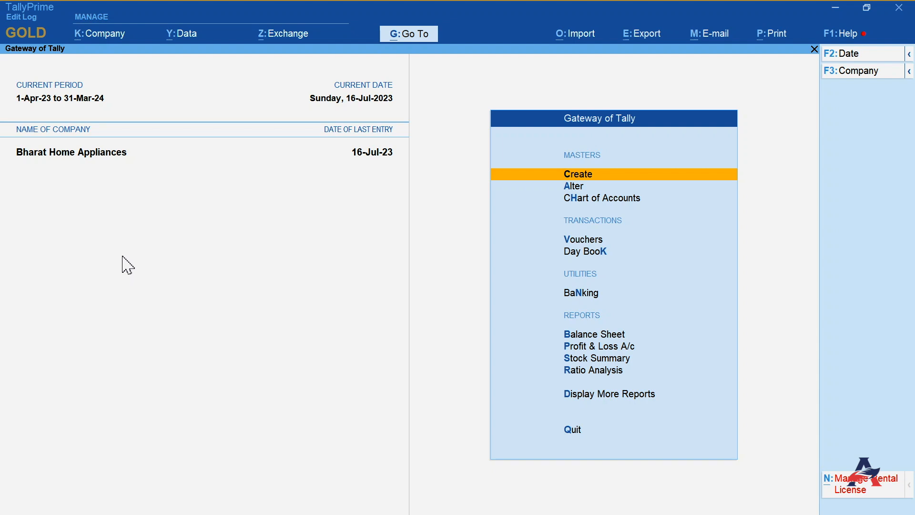
- Open Bharat Home Appliances' company features and enable TDS and TCS, confirming the TCS collector details
{"action": "left_click", "coordinate": [118, 38]}
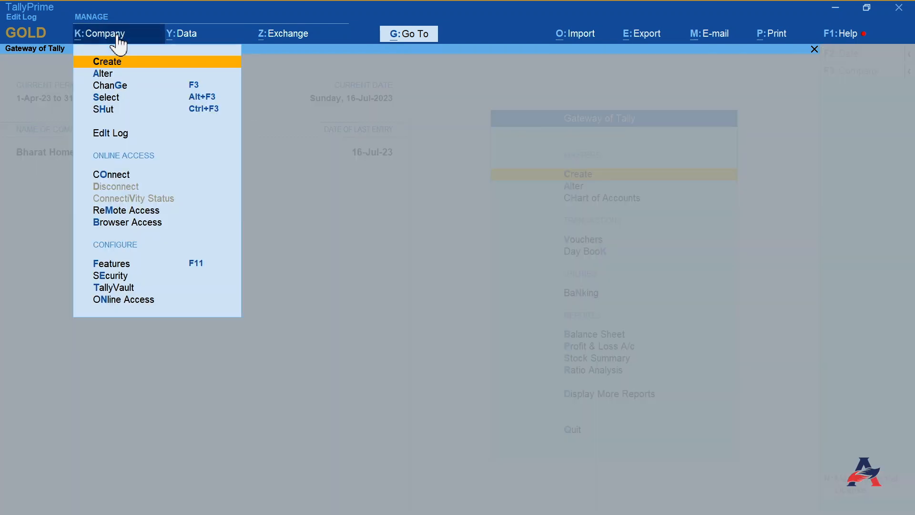
{"action": "left_click", "coordinate": [123, 266]}
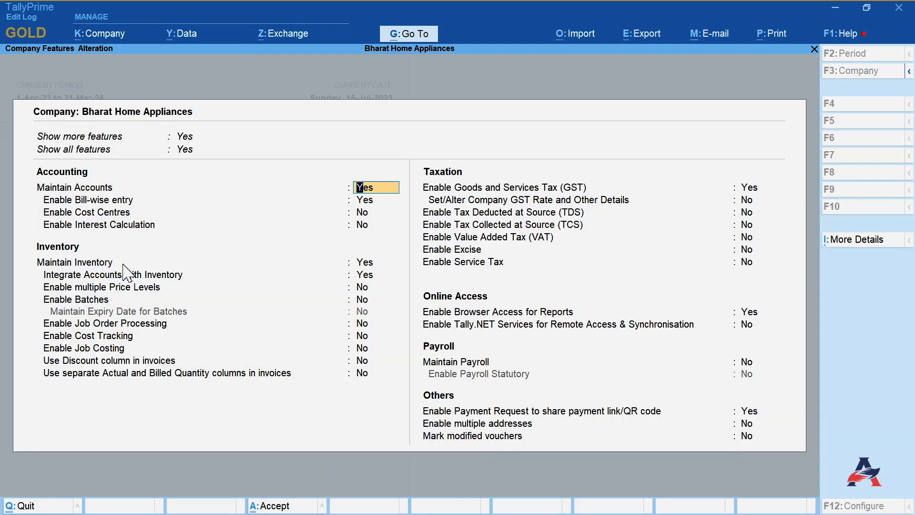
{"action": "left_click", "coordinate": [746, 216]}
{"action": "type", "text": "y"}
{"action": "key", "text": "Return"}
{"action": "type", "text": "y"}
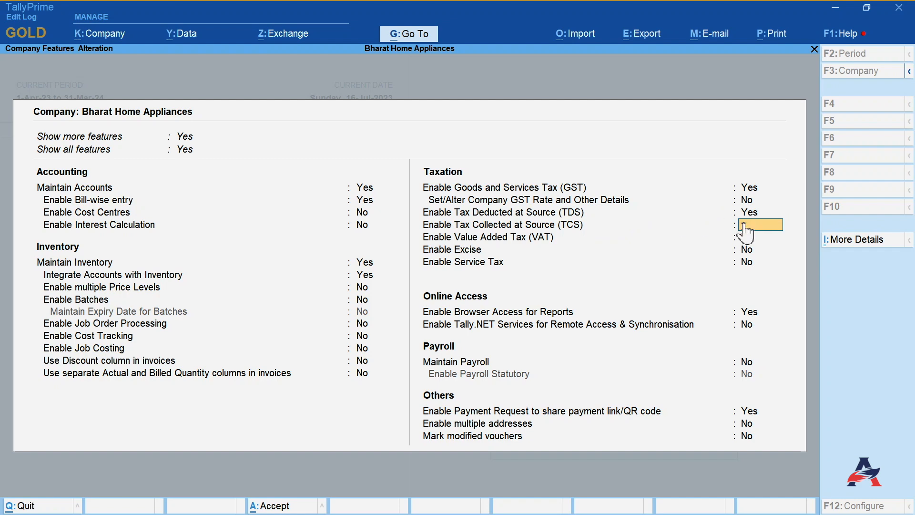
{"action": "key", "text": "Return"}
{"action": "type", "text": "y"}
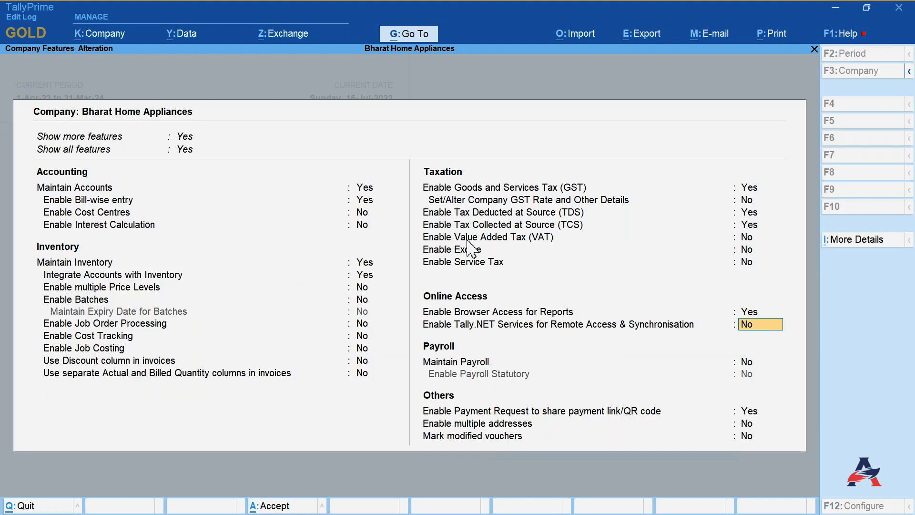
{"action": "key", "text": "Return"}
- Enable Maintain Payroll and Payroll Statutory, then accept the company features
{"action": "type", "text": "y"}
{"action": "key", "text": "Return"}
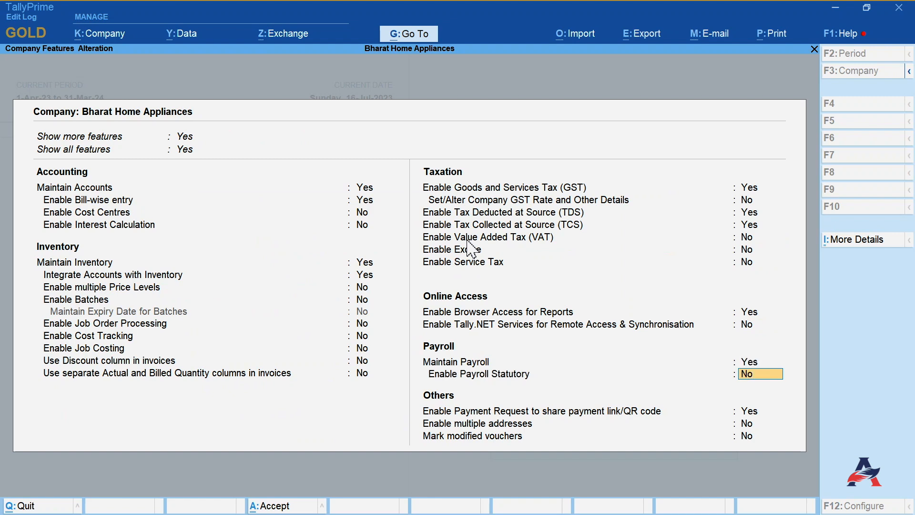
{"action": "type", "text": "y"}
{"action": "key", "text": "Return"}
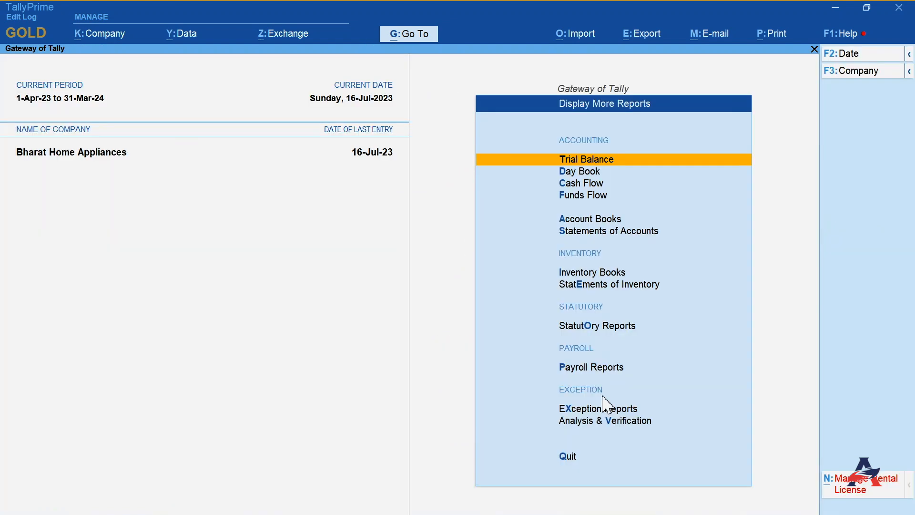
- Open the payroll Income Tax reports under Statutory Reports and select Annexure II to 24Q
{"action": "left_click", "coordinate": [603, 326]}
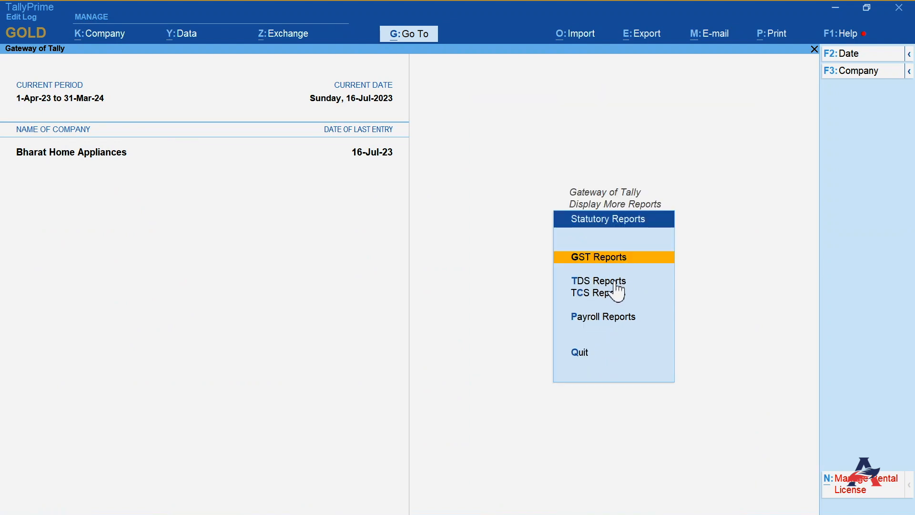
{"action": "left_click", "coordinate": [617, 316]}
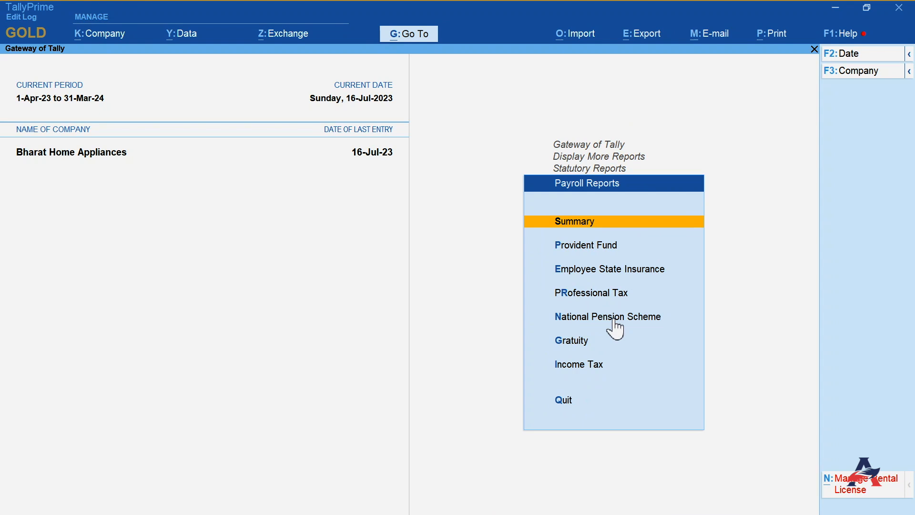
{"action": "left_click", "coordinate": [571, 367]}
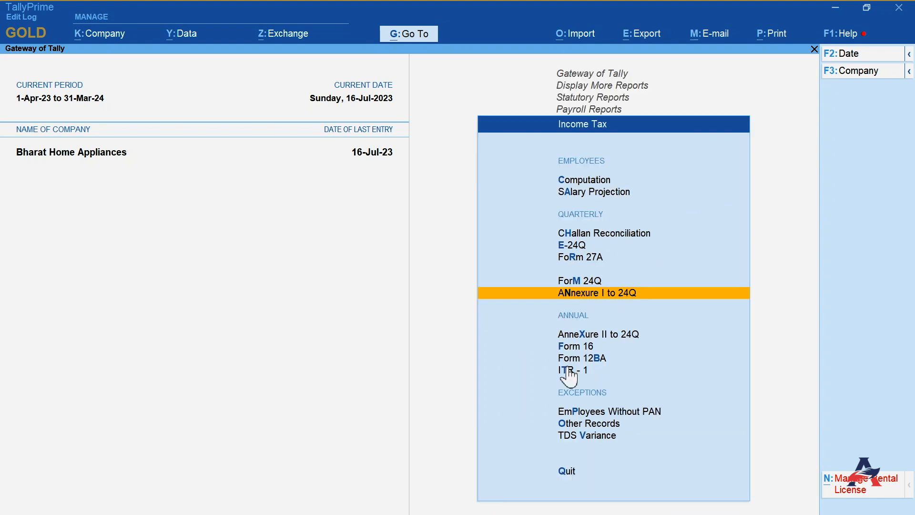
{"action": "key", "text": "Down"}
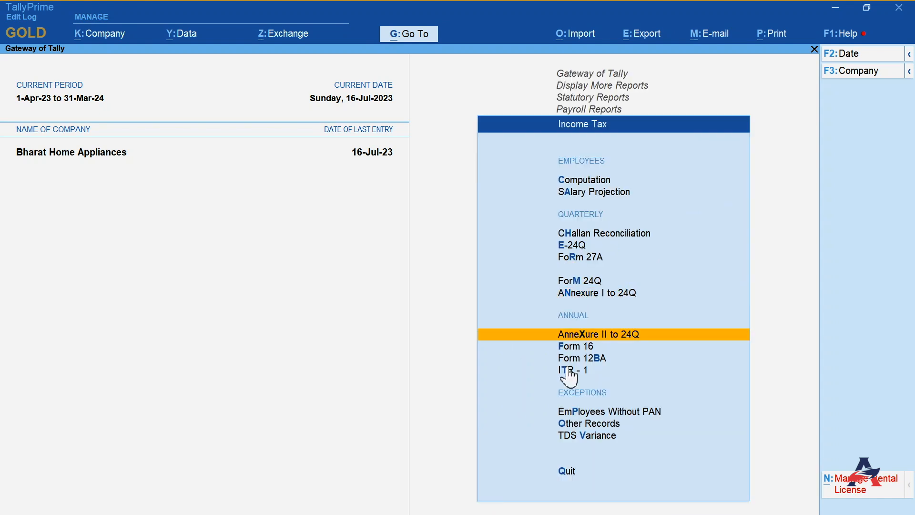